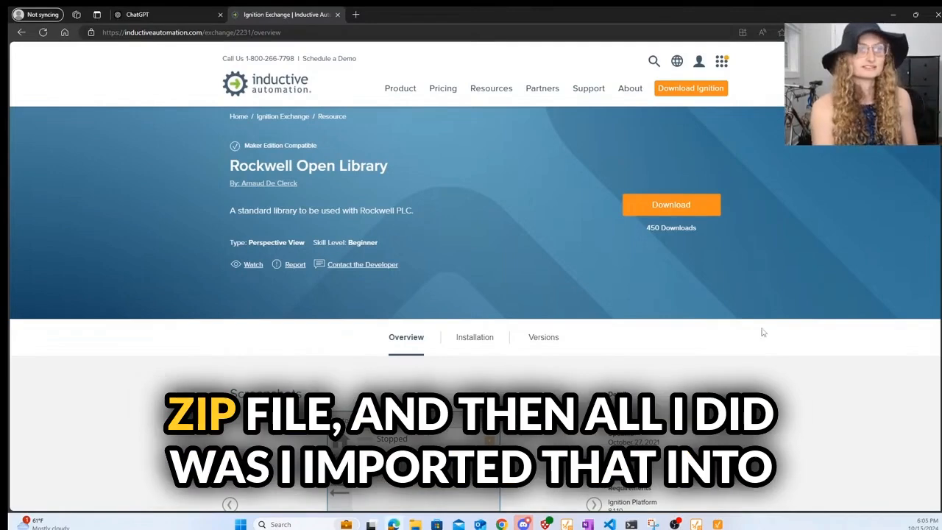
- Switch from the Rockwell Open Library page back to the RockwellProject in Ignition Designer
click(717, 523)
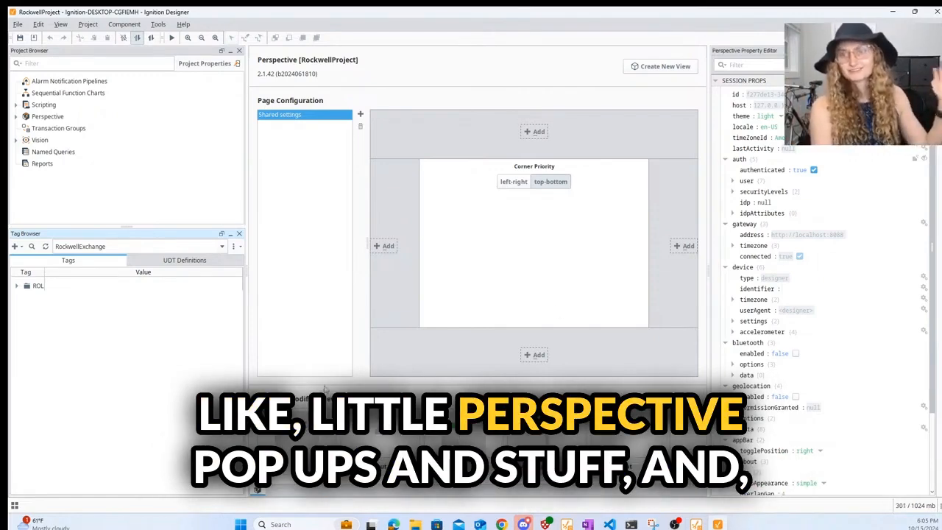
click(188, 262)
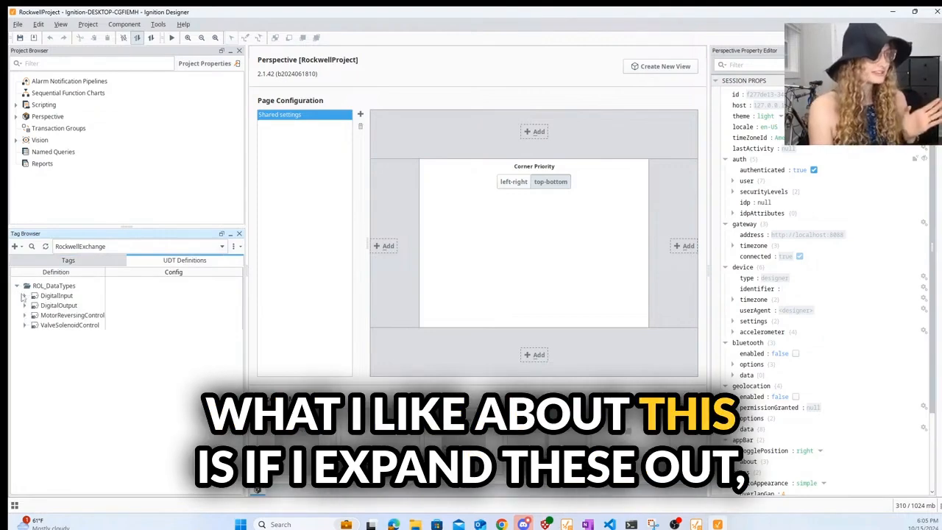
click(24, 295)
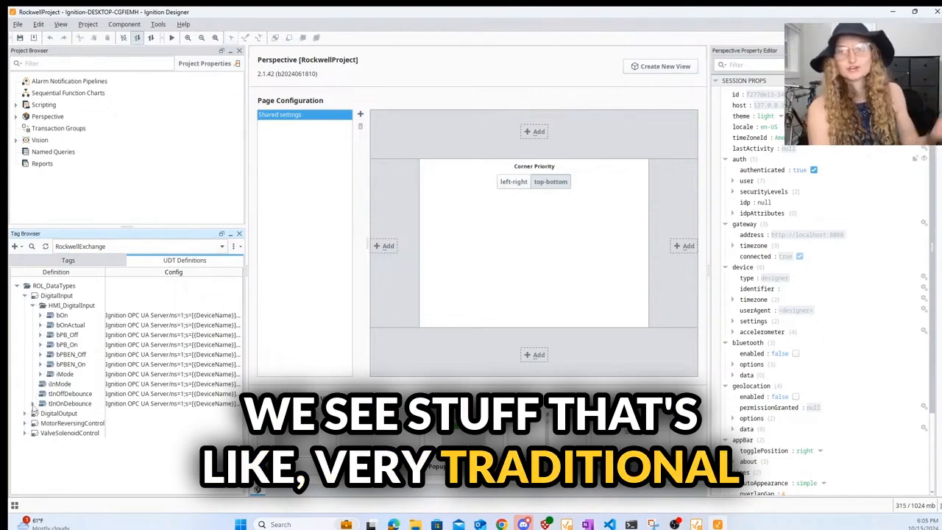
click(25, 413)
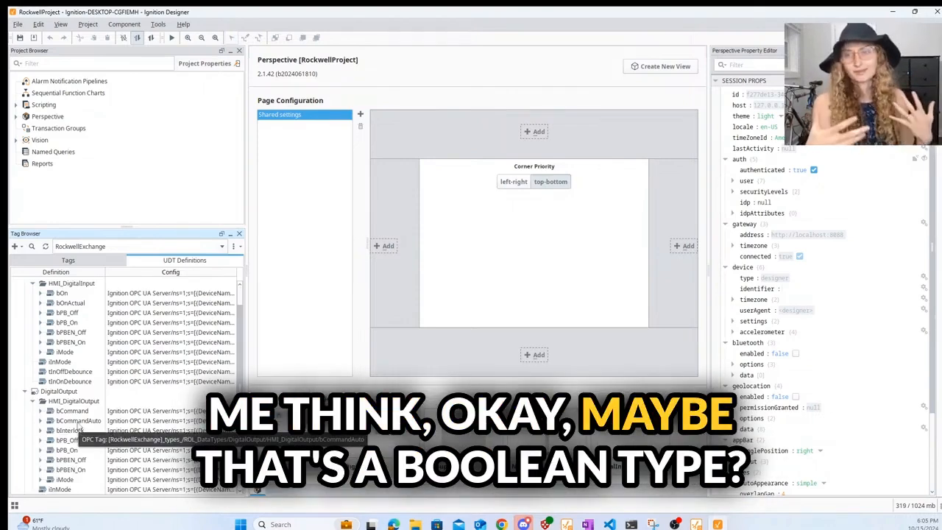
scroll(79, 430, down, 1)
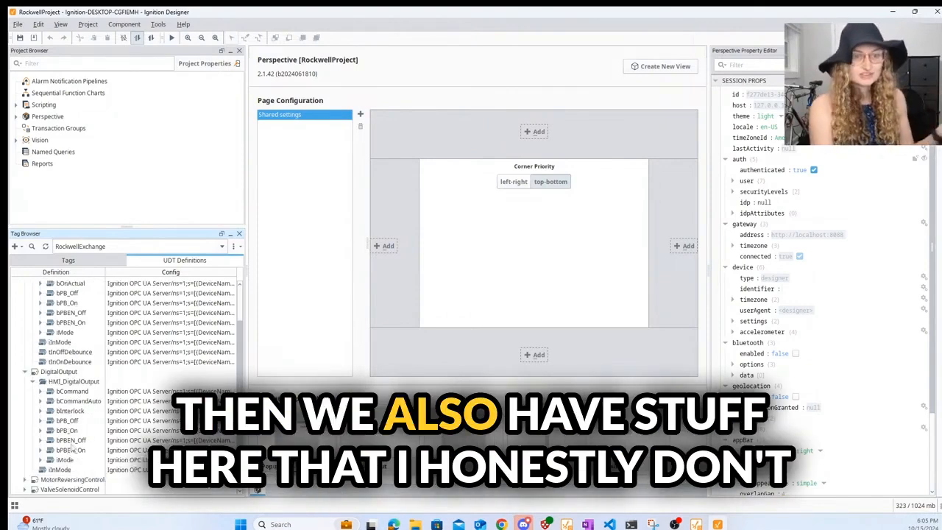
click(72, 440)
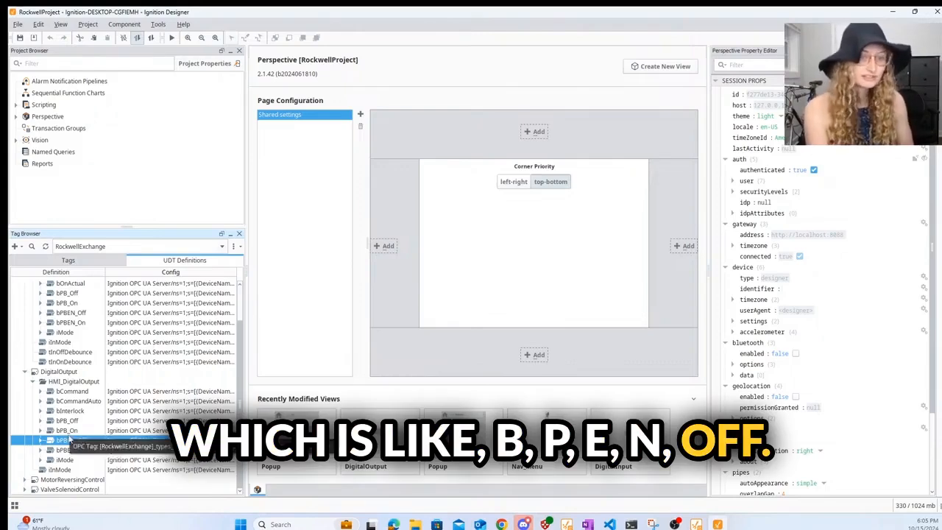
click(70, 450)
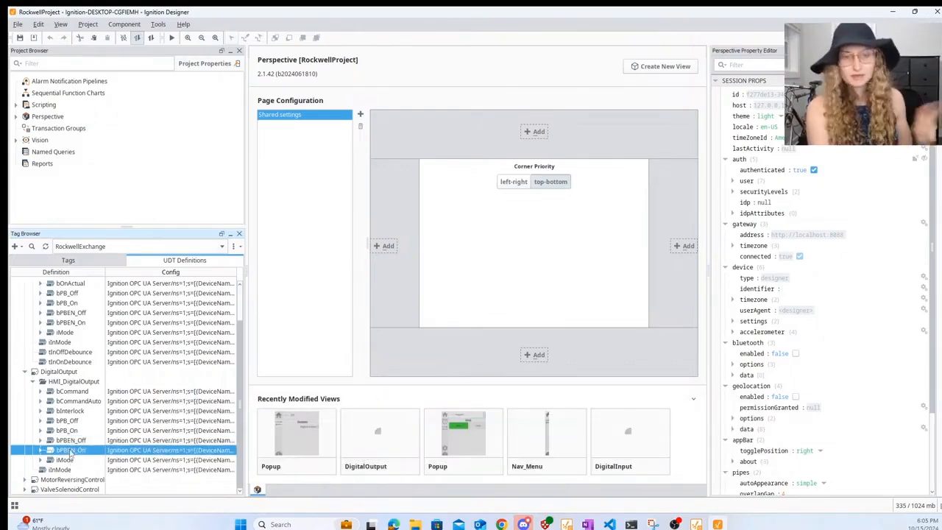
click(24, 480)
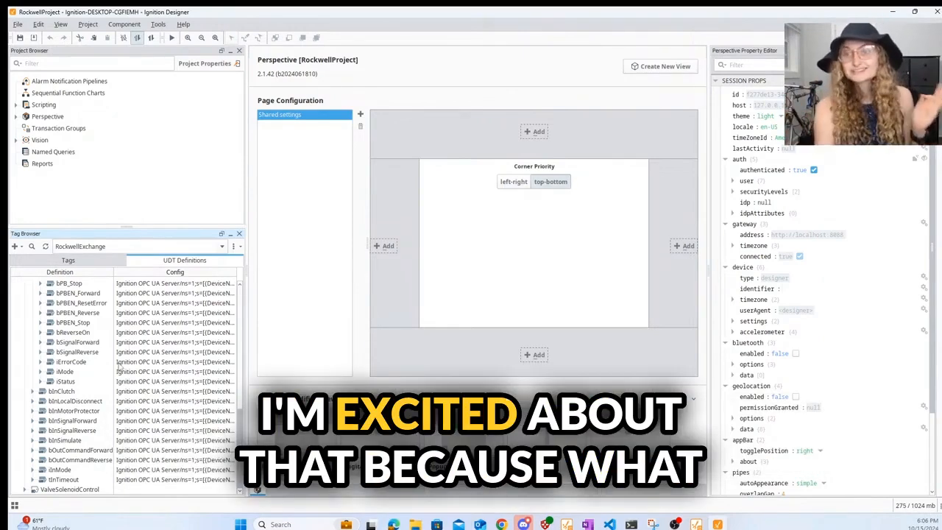
scroll(138, 365, up, 10)
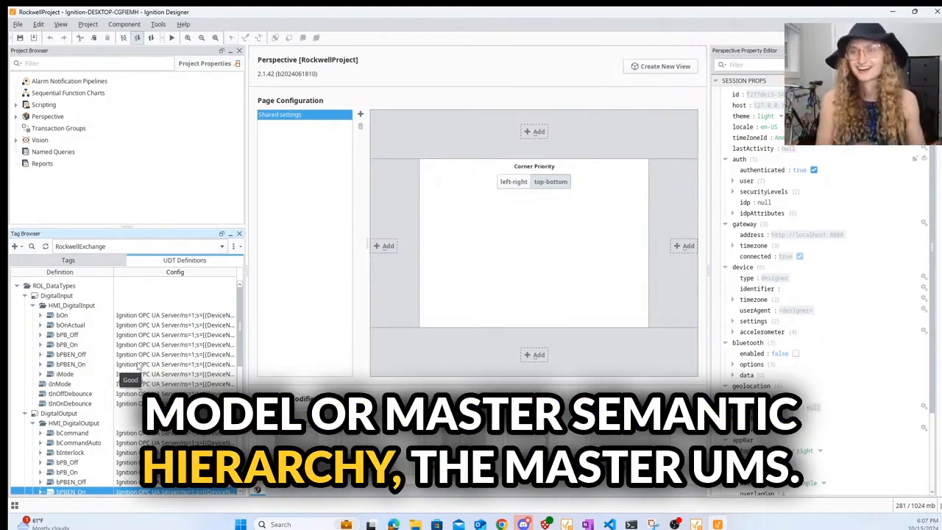
click(67, 259)
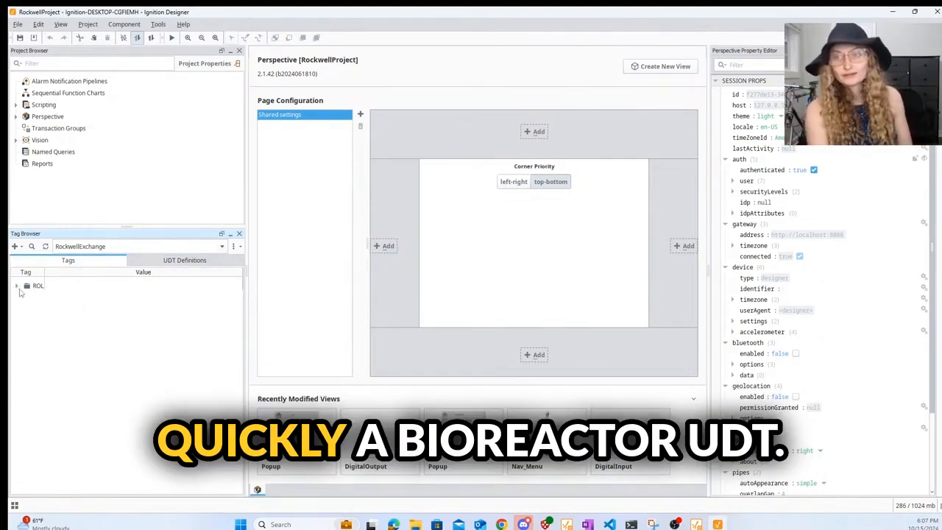
- Expand ROL to list Dig01, Do01, Motor01 and Valve01, and tile Designer left beside ChatGPT
click(16, 287)
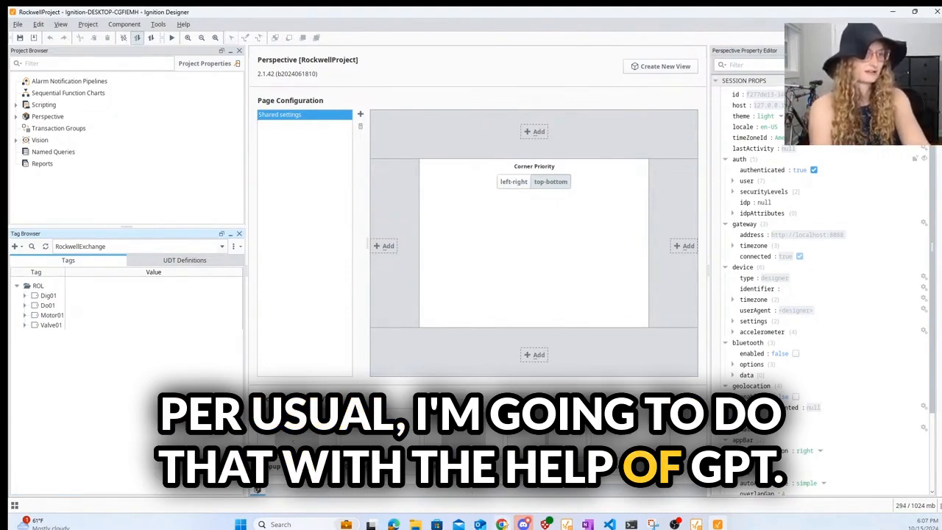
mouse_move(502, 523)
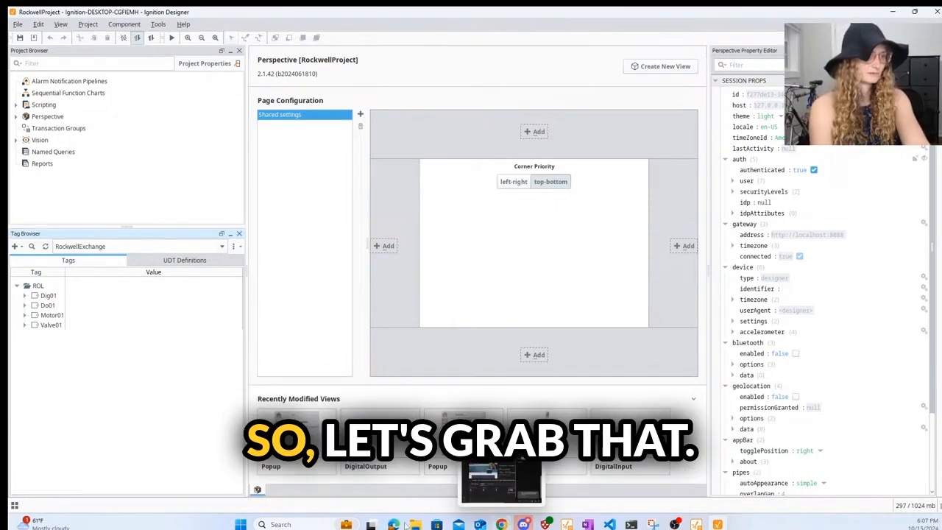
click(398, 485)
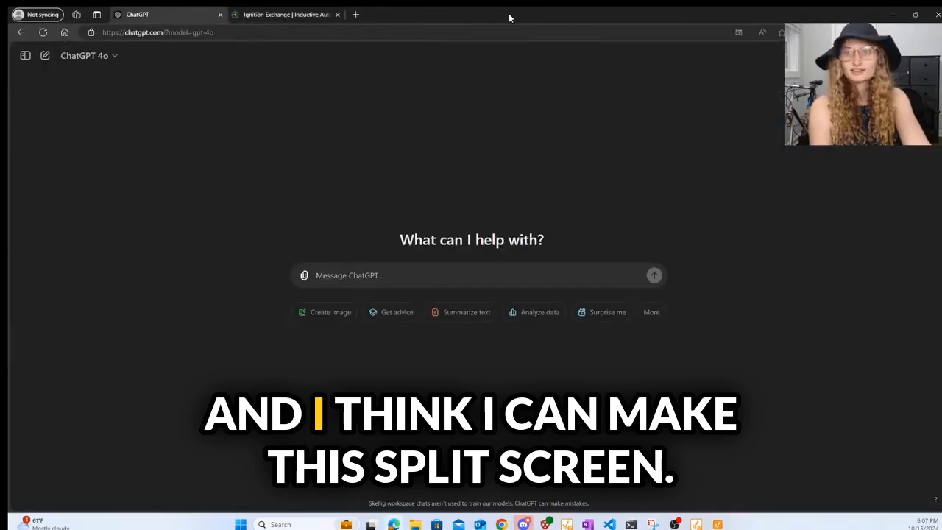
drag(508, 15, 725, 30)
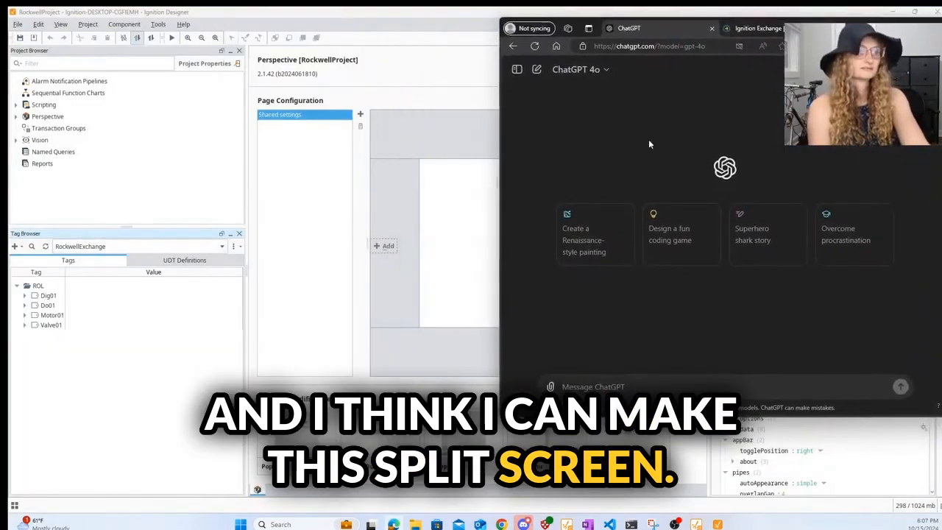
drag(399, 21, 1, 136)
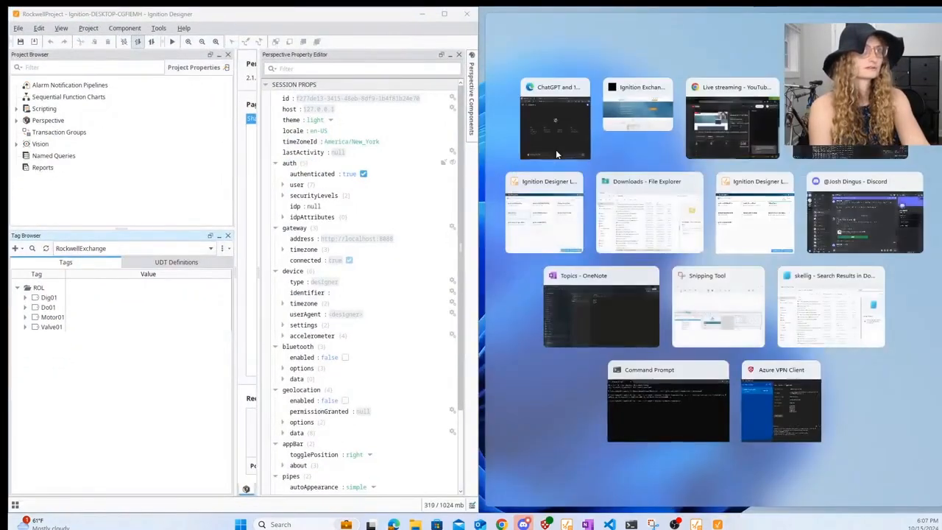
click(538, 130)
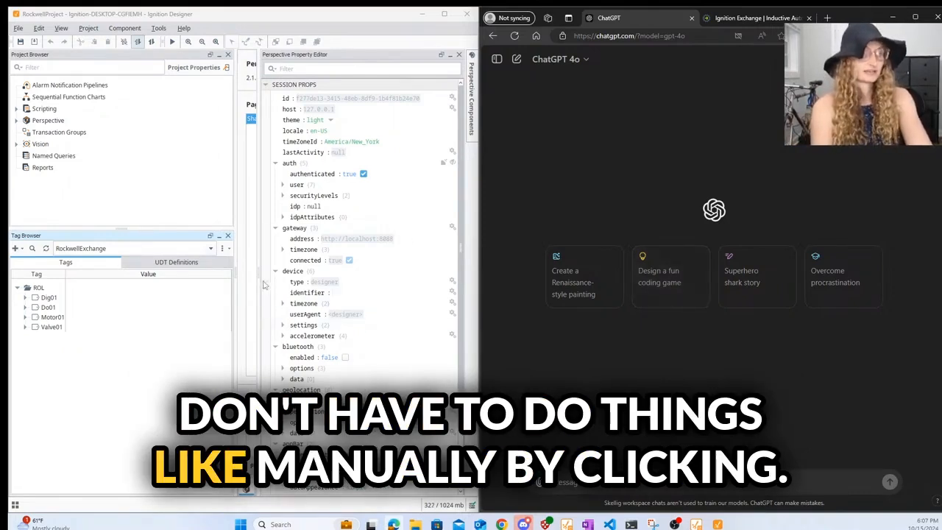
drag(260, 269, 355, 269)
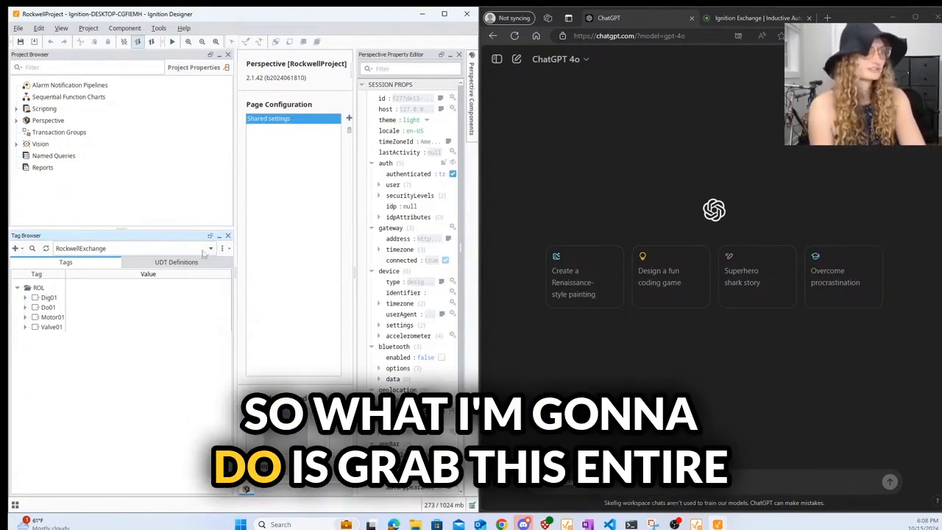
- Copy the ROL_DataTypes UDT definitions as JSON from the Designer tag browser
click(176, 261)
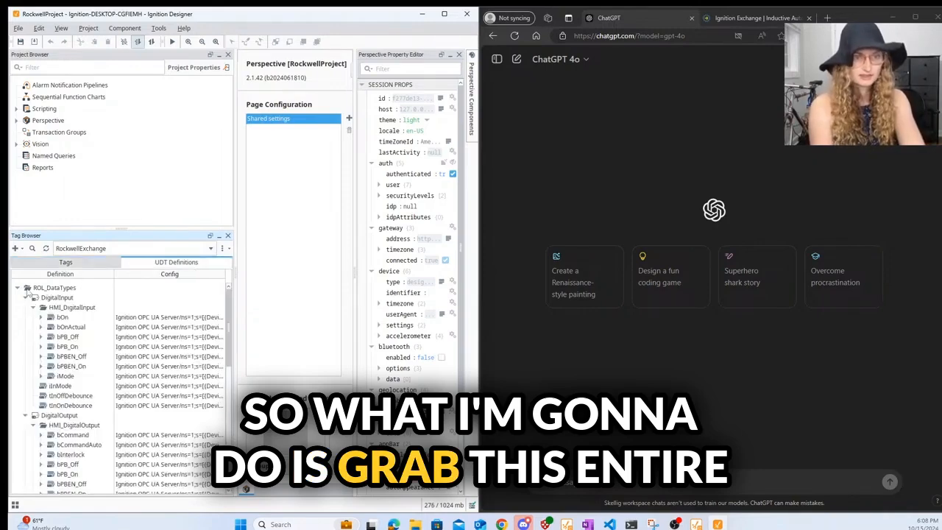
click(18, 289)
right_click(47, 290)
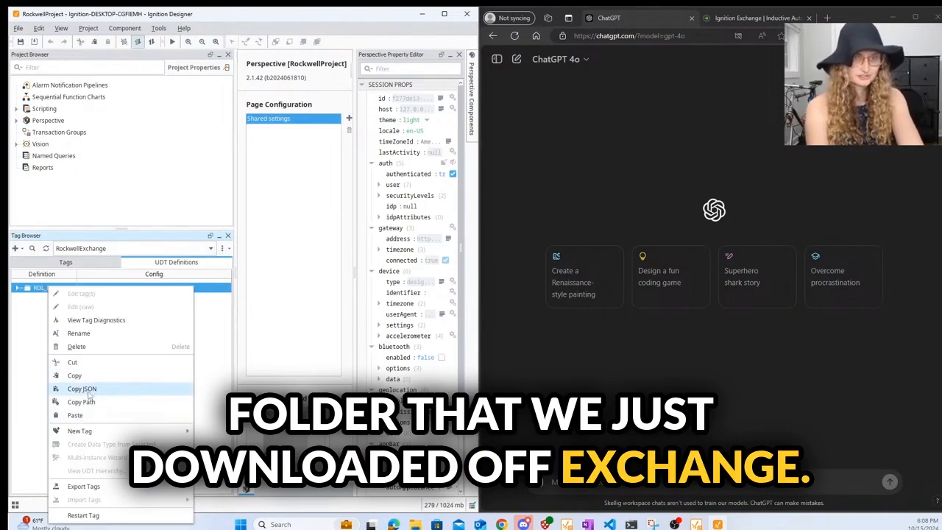
click(87, 388)
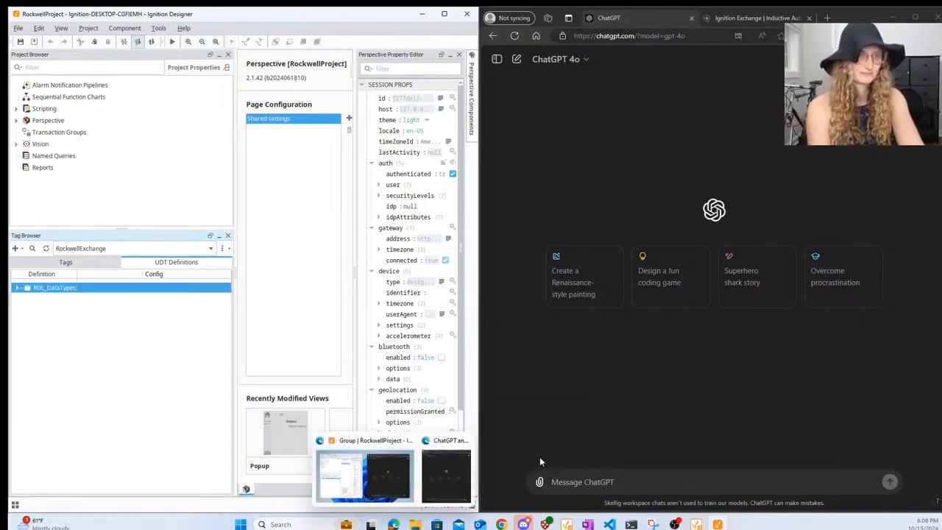
- Write a ChatGPT request for a bioreactor UDT built from these UDT definitions, pasting the JSON
click(601, 480)
text(Hell)
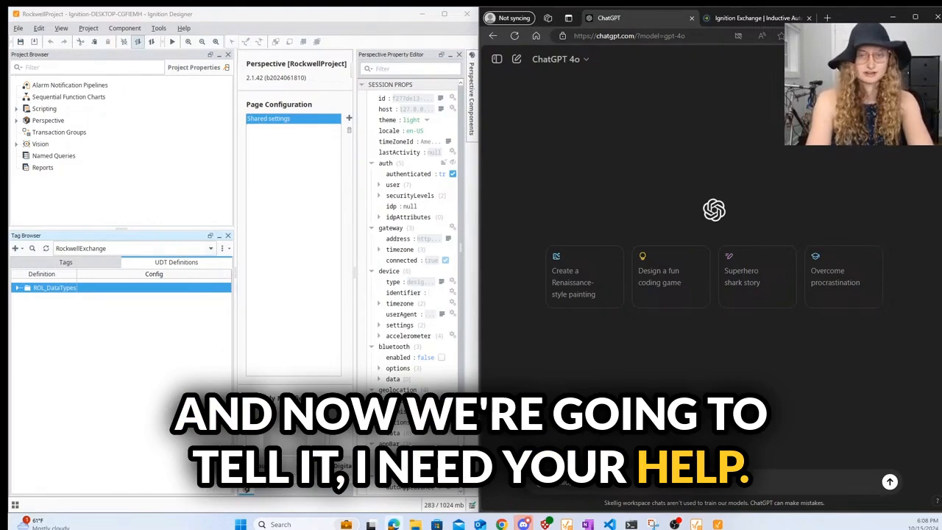
text(o, I nee)
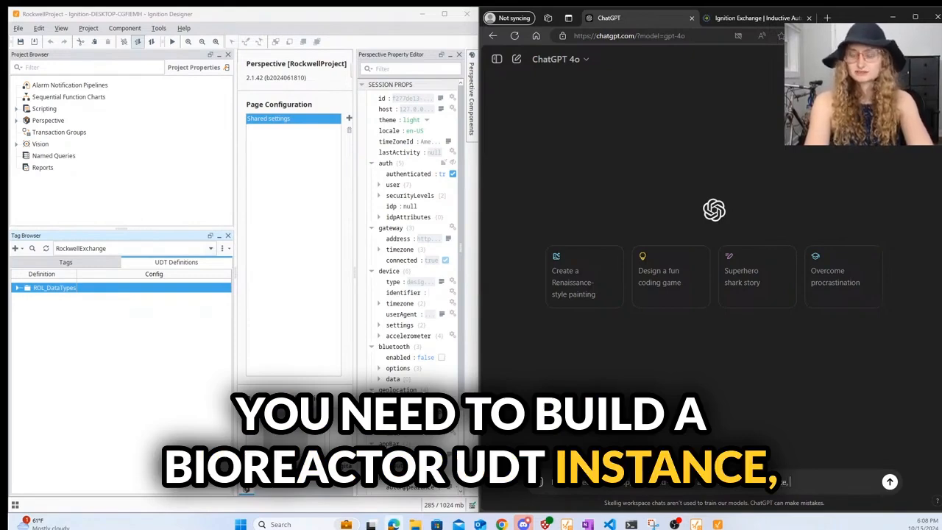
key(BackSpace)
key(BackSpace)
key(BackSpace)
key(BackSpace)
key(BackSpace)
key(BackSpace)
key(BackSpace)
text(which is made)
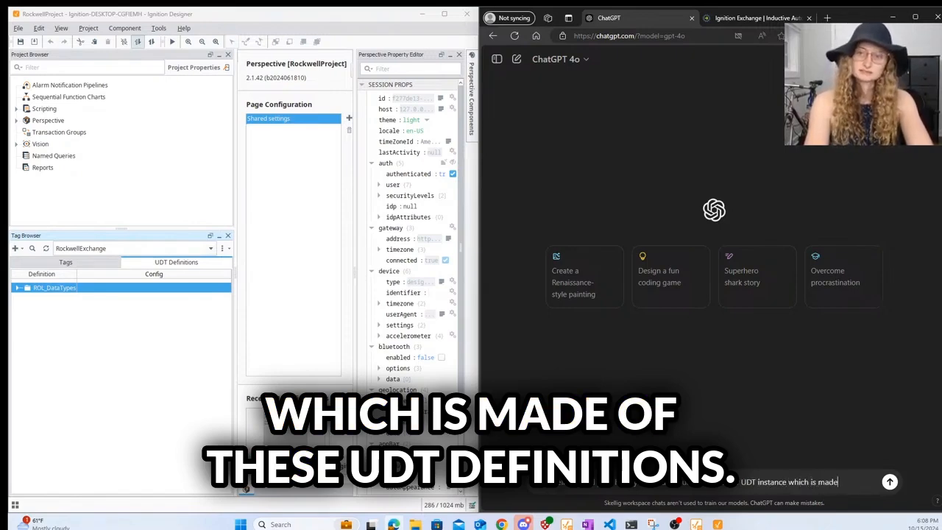
text( of these)
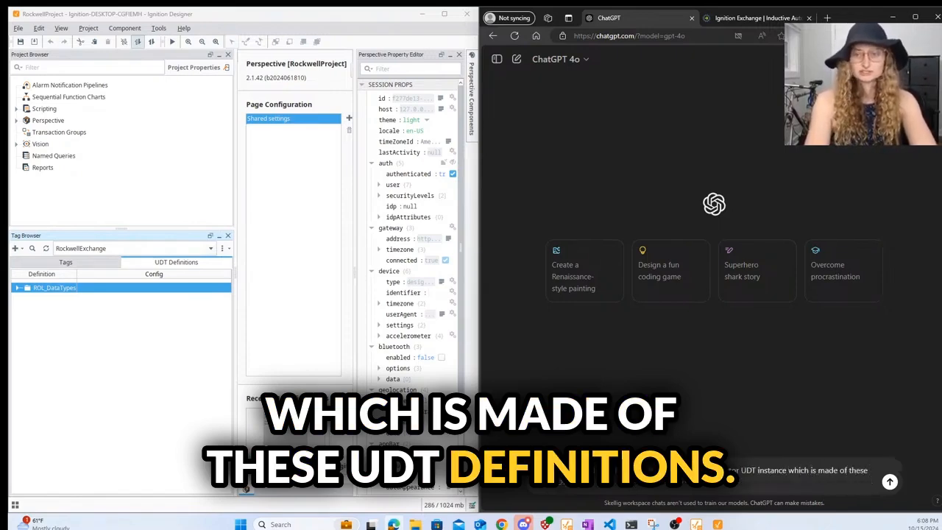
text( udt definitions ")
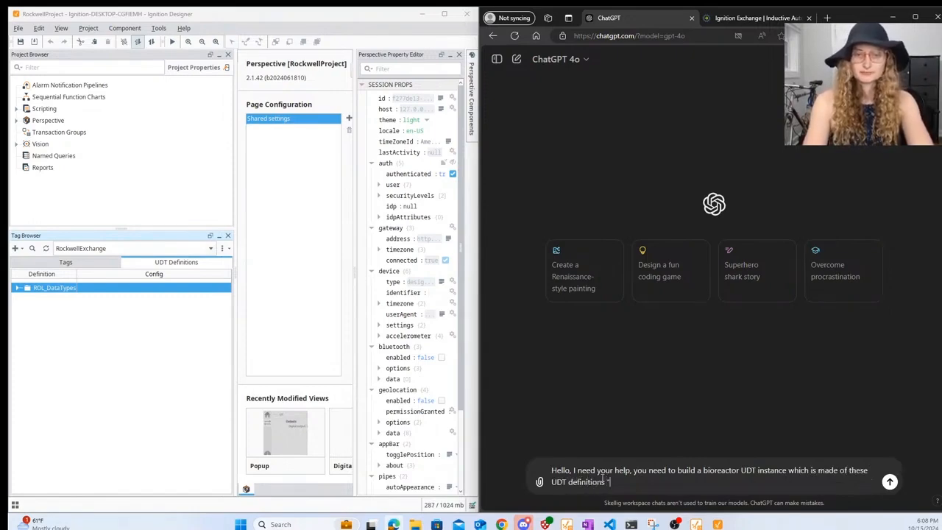
key(ctrl+v)
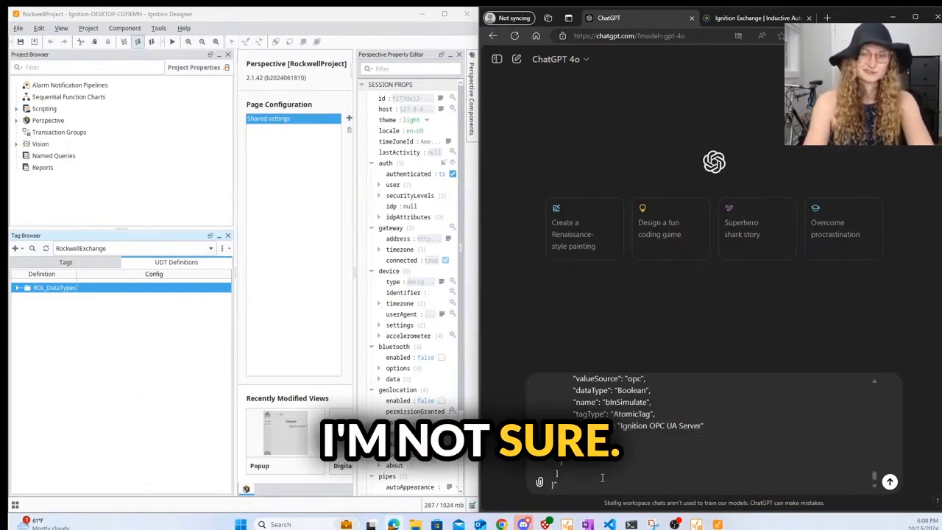
- Send the bioreactor UDT request and read ChatGPT's step-by-step Bioreactor_UDT instructions
key(Return)
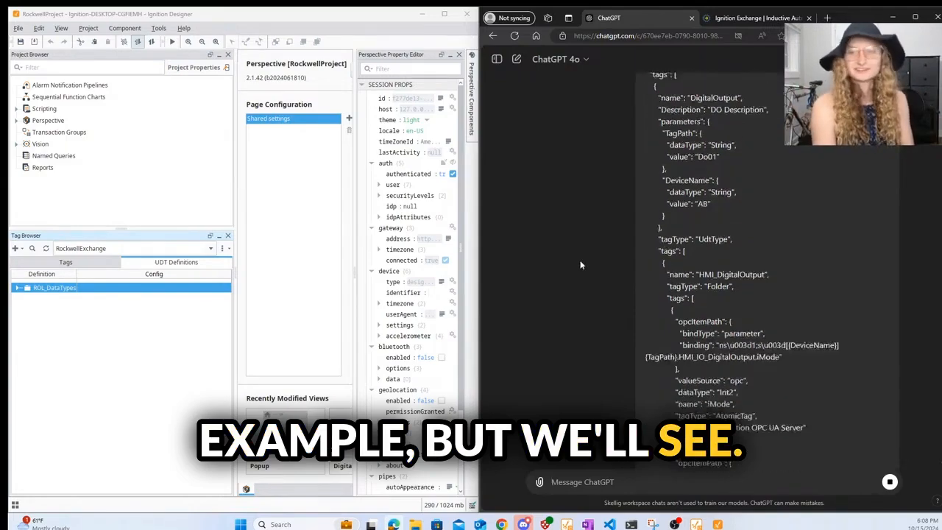
scroll(579, 265, down, 10)
scroll(579, 265, down, 10)
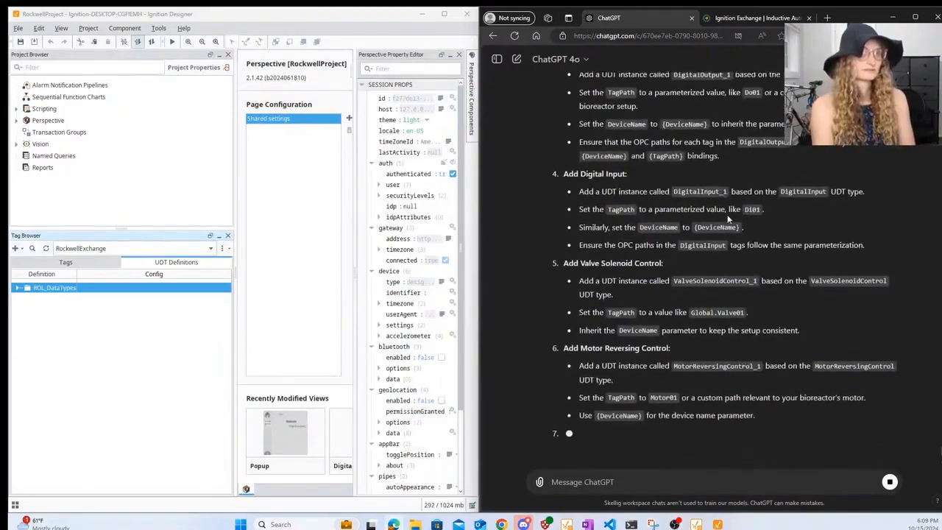
scroll(726, 217, up, 3)
scroll(728, 218, down, 5)
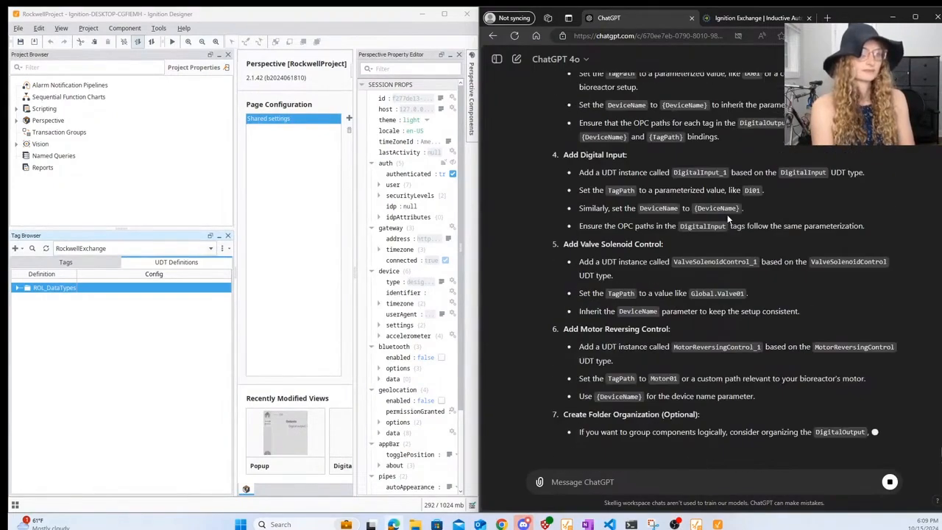
scroll(662, 332, up, 5)
scroll(592, 442, down, 5)
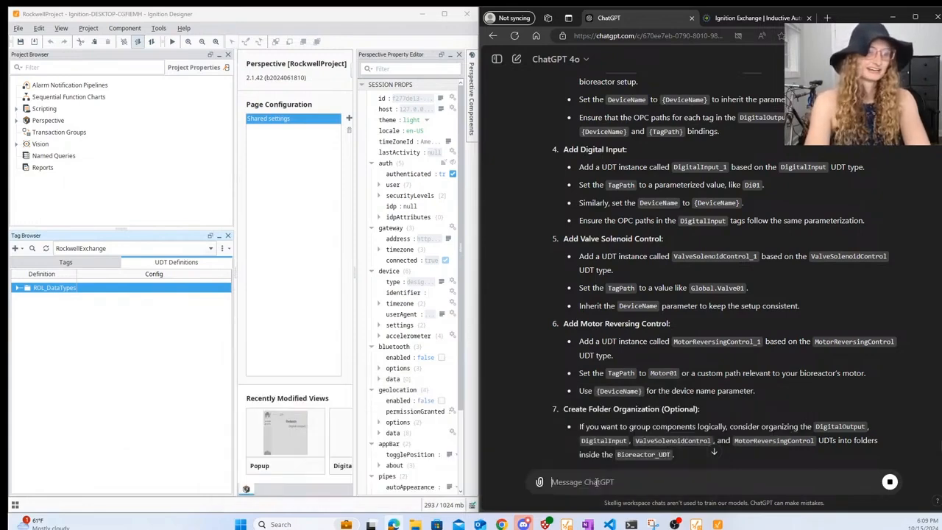
- Ask ChatGPT for the bioreactor UDT as importable JSON output, then begin a follow-up message
text(nks. I want you)
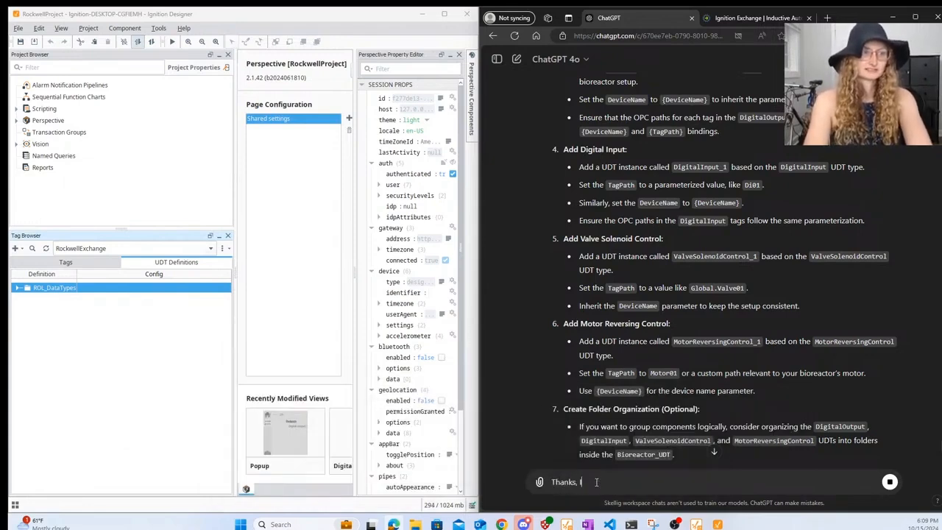
text( to produ)
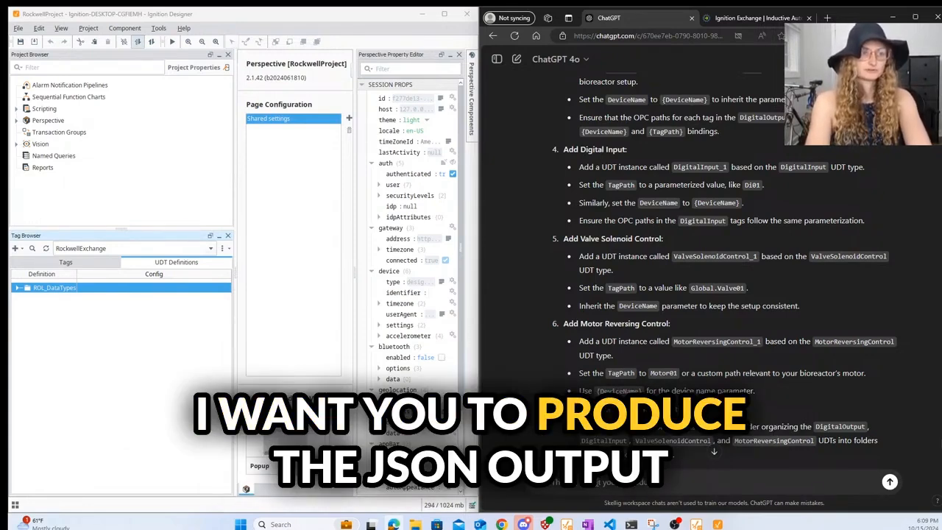
text(ce the JOSN)
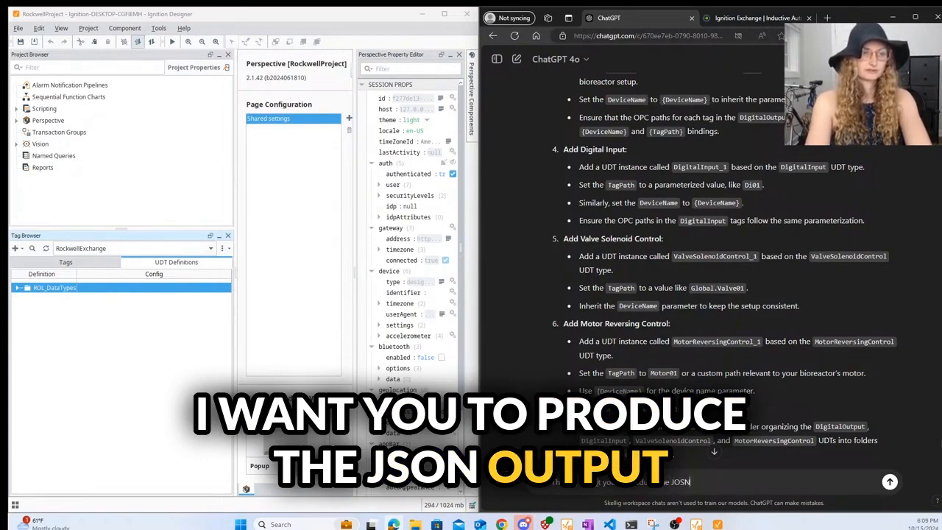
key(BackSpace)
key(BackSpace)
key(BackSpace)
text(SON ouptut)
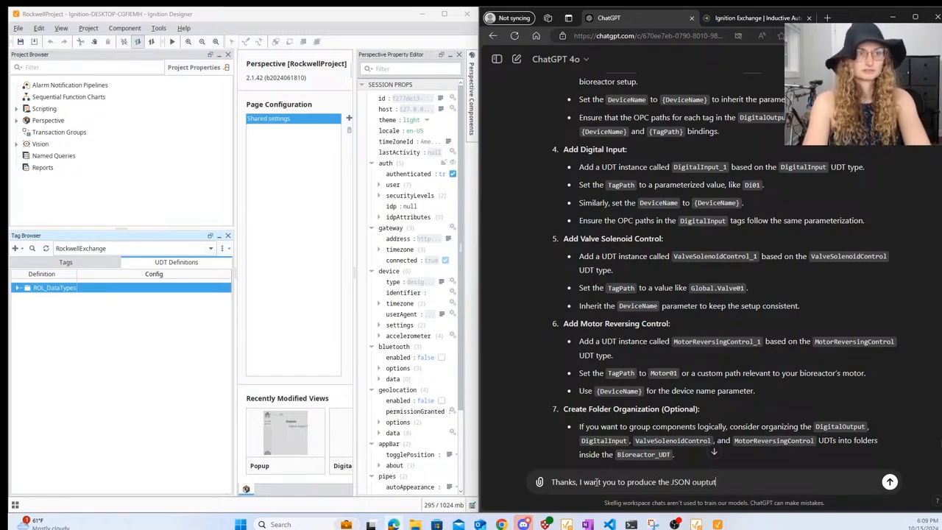
text( that)
key(BackSpace)
key(BackSpace)
key(BackSpace)
key(BackSpace)
key(BackSpace)
key(BackSpace)
key(BackSpace)
key(BackSpace)
key(BackSpace)
text(tput)
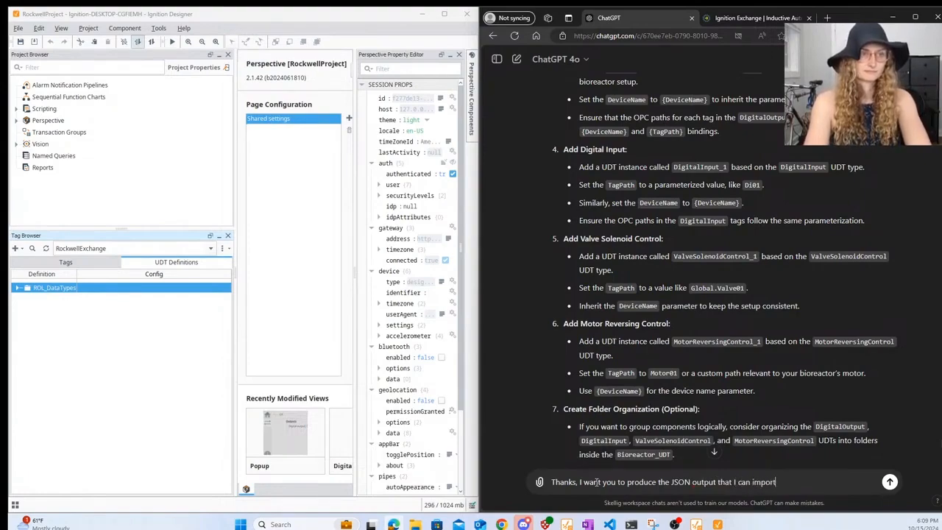
text( that I can import)
key(Return)
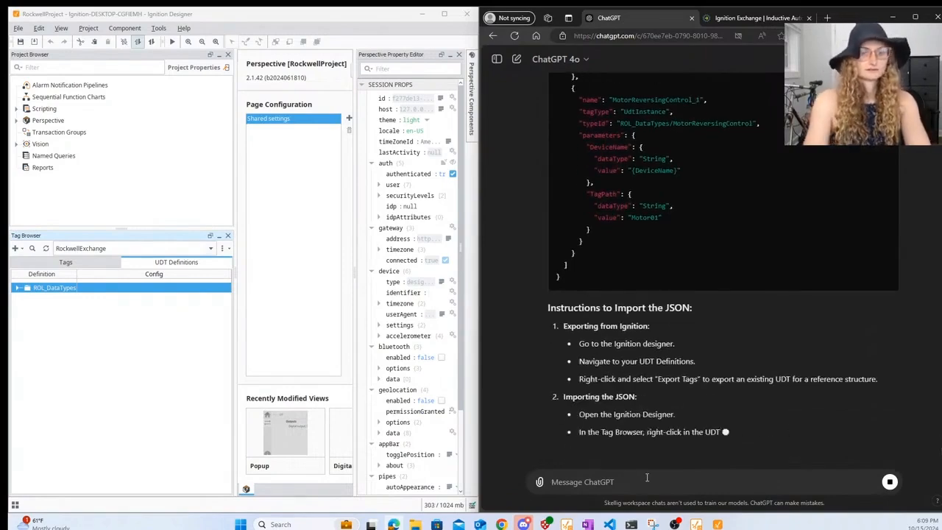
text(Thanks, I want)
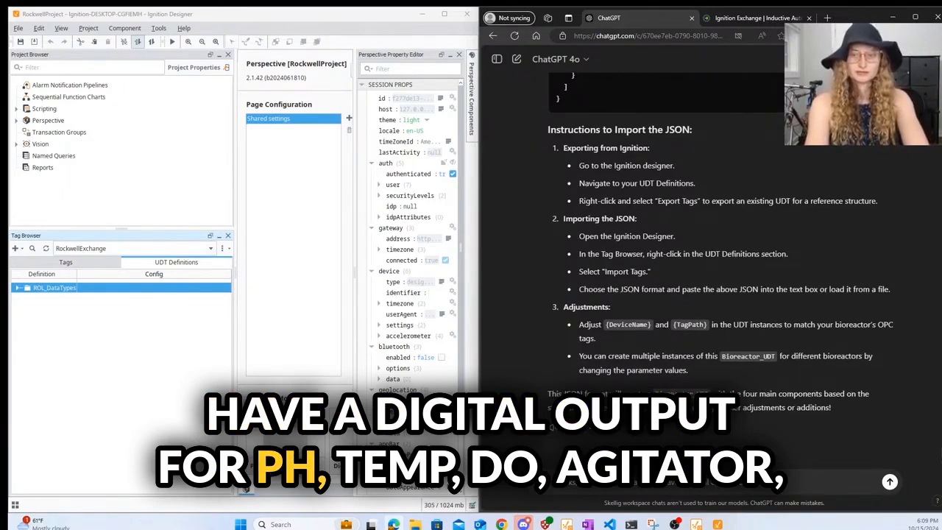
- Request digital outputs for pH, temperature, DO, agitator and weight in the Bioreactor_UDT
text(o ag)
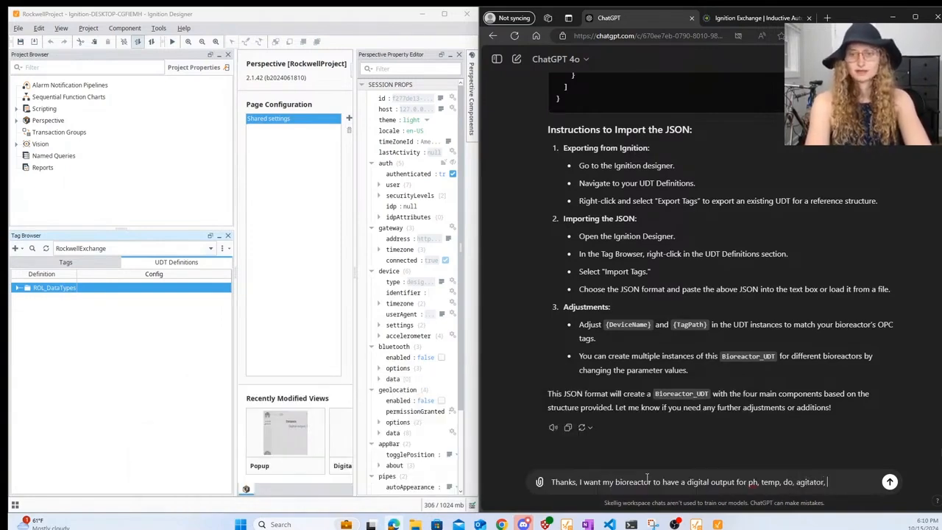
text(weight)
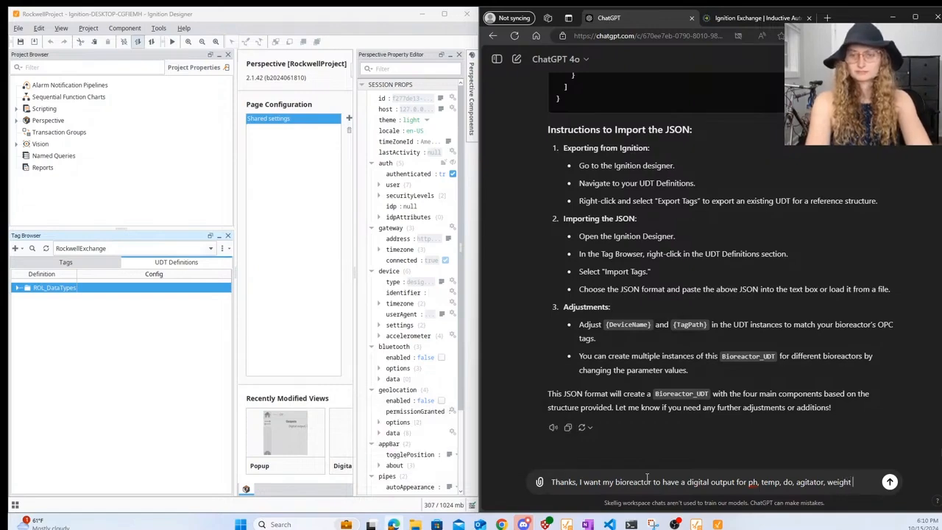
key(Return)
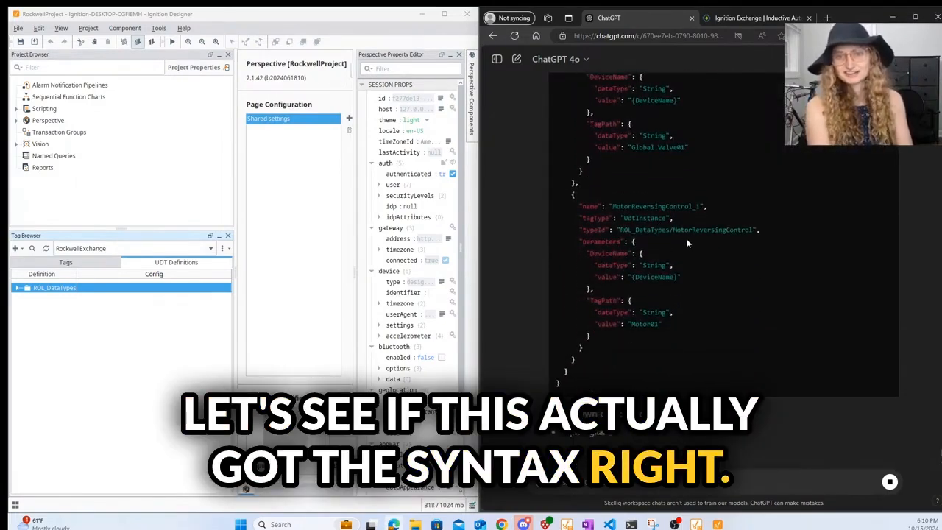
scroll(686, 241, up, 10)
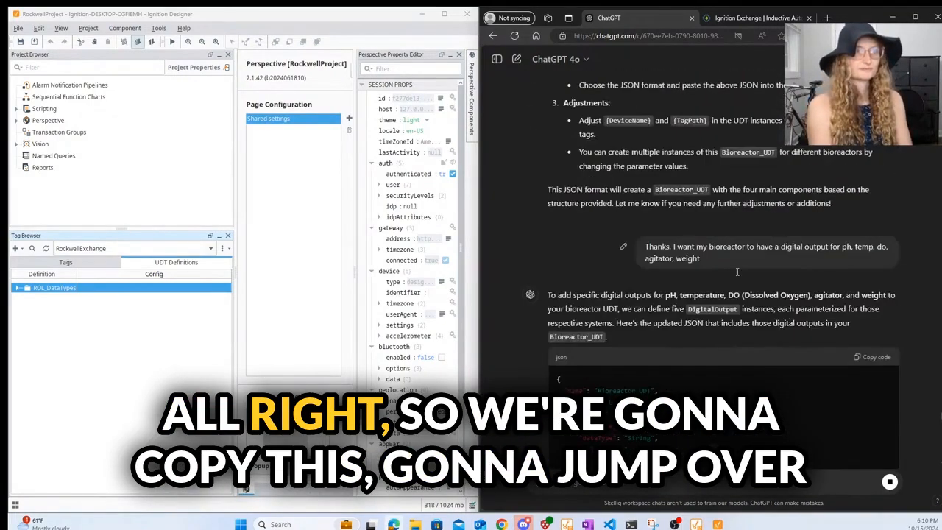
- Copy ChatGPT's updated Bioreactor_UDT JSON and show Designer's actual ROL tags instead of UDT definitions
click(872, 357)
click(134, 360)
click(65, 262)
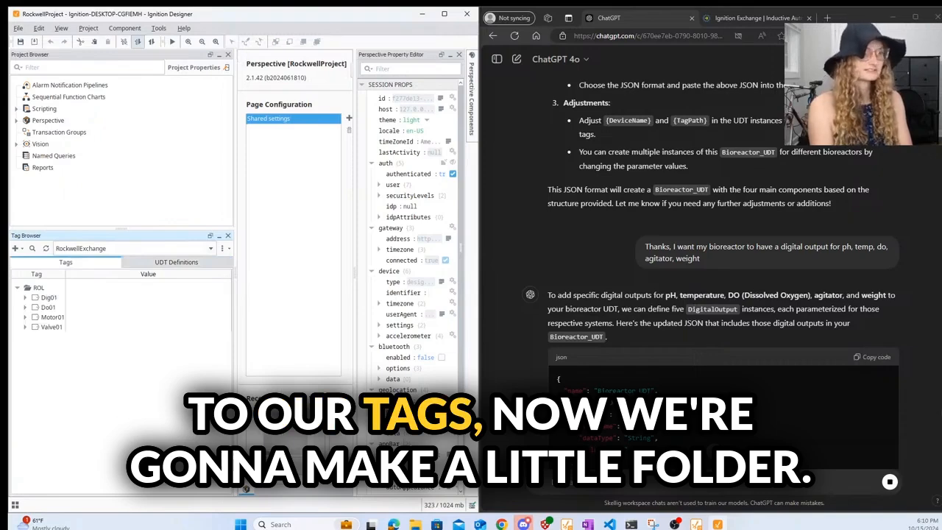
mouse_move(416, 524)
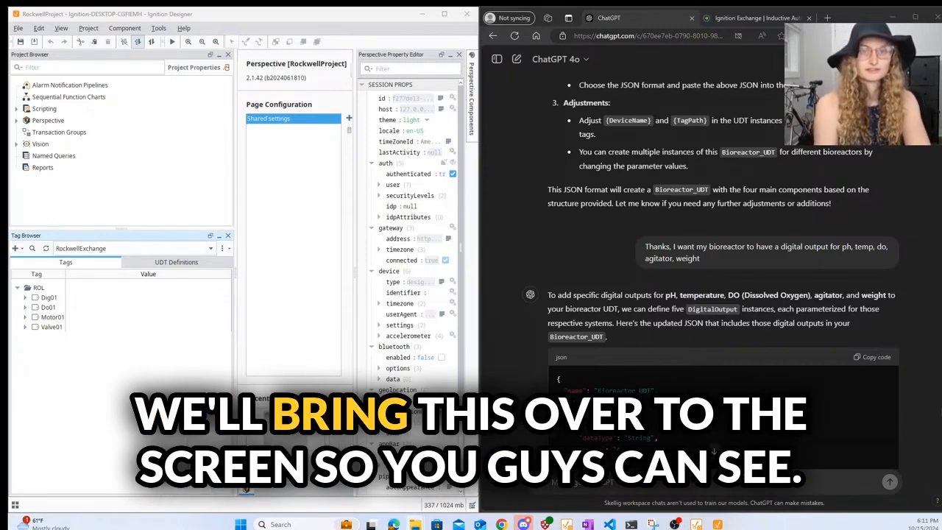
- Paste the Bioreactor_UDT JSON into Notepad and save it as RockwellBioImport.txt
key(super+shift+Left)
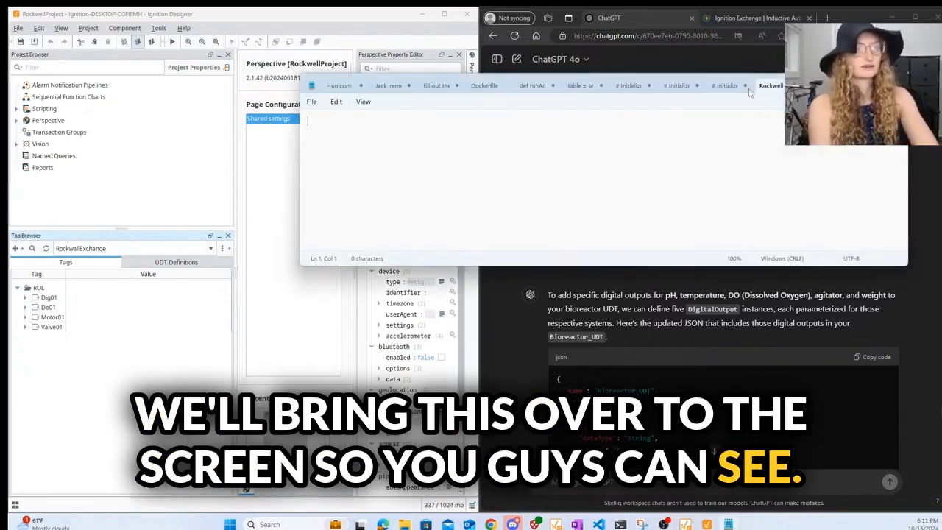
key(ctrl+v)
scroll(441, 184, up, 15)
click(311, 102)
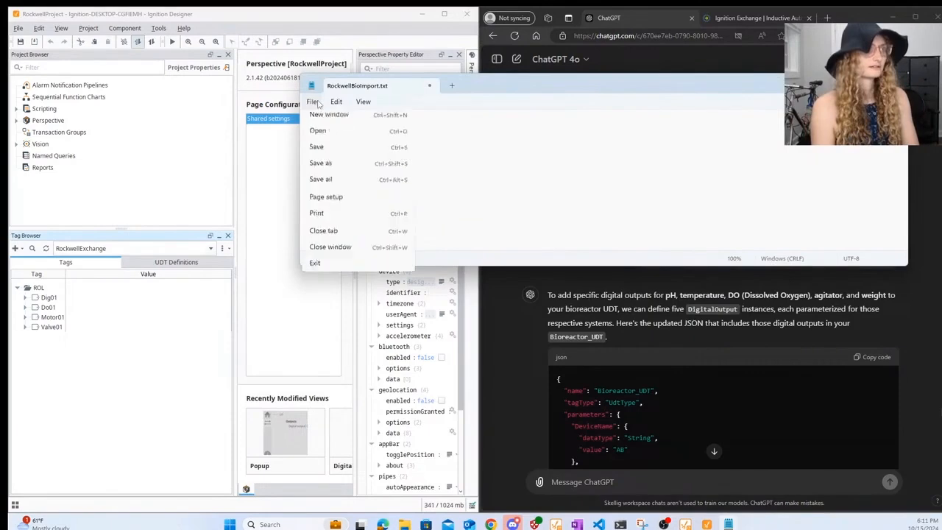
click(344, 170)
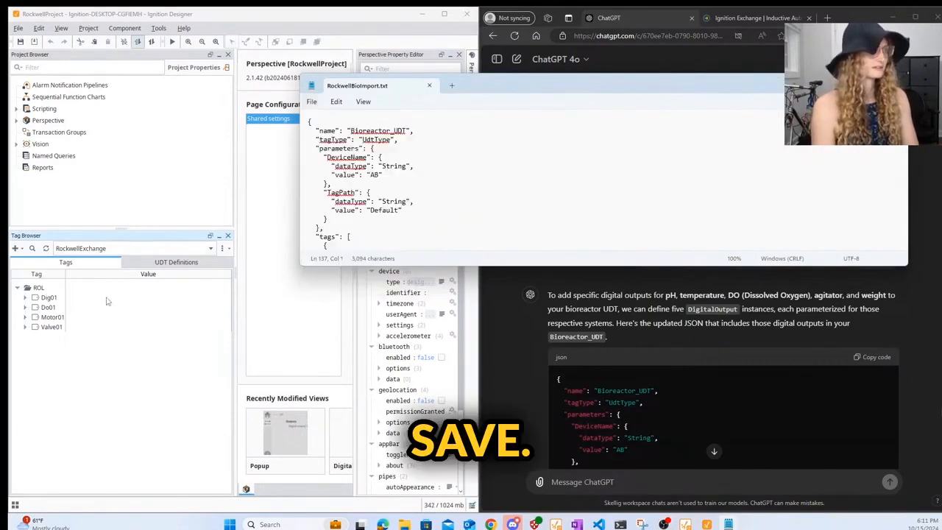
click(208, 278)
- Directly import RockwellBioImport.txt into the tag root, then dismiss the Bioreactor_UDT collision error
click(222, 248)
click(323, 288)
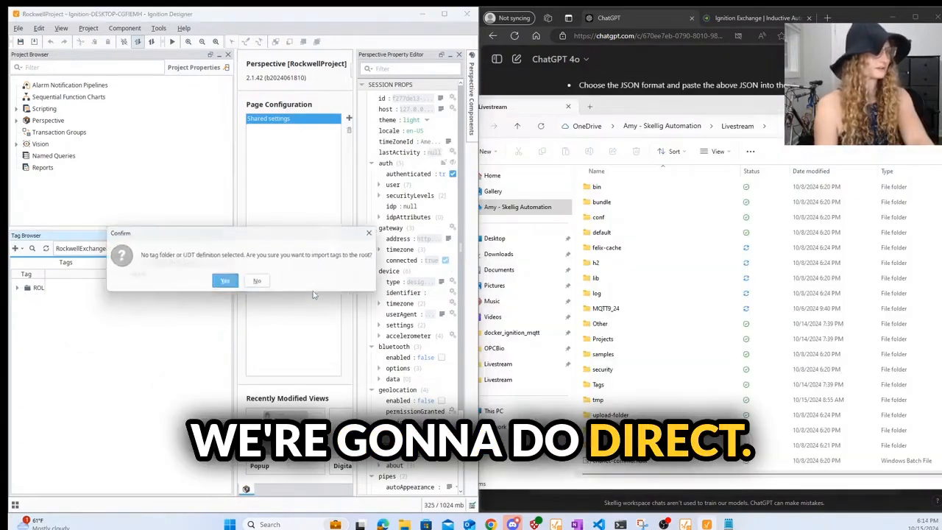
click(226, 283)
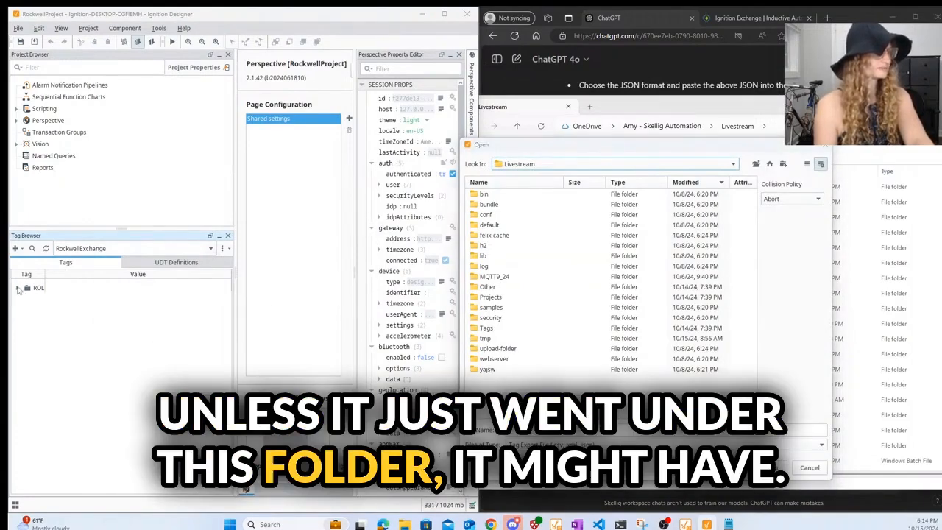
click(552, 444)
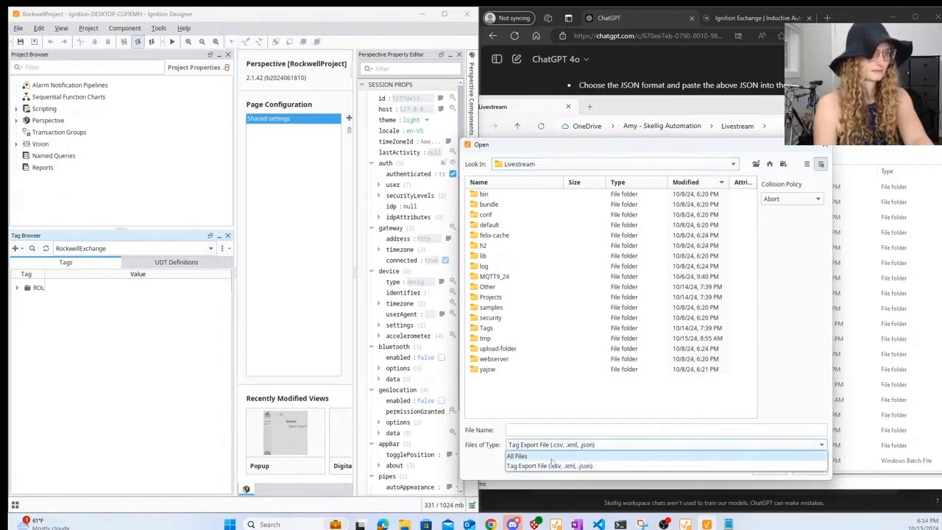
click(552, 455)
click(526, 194)
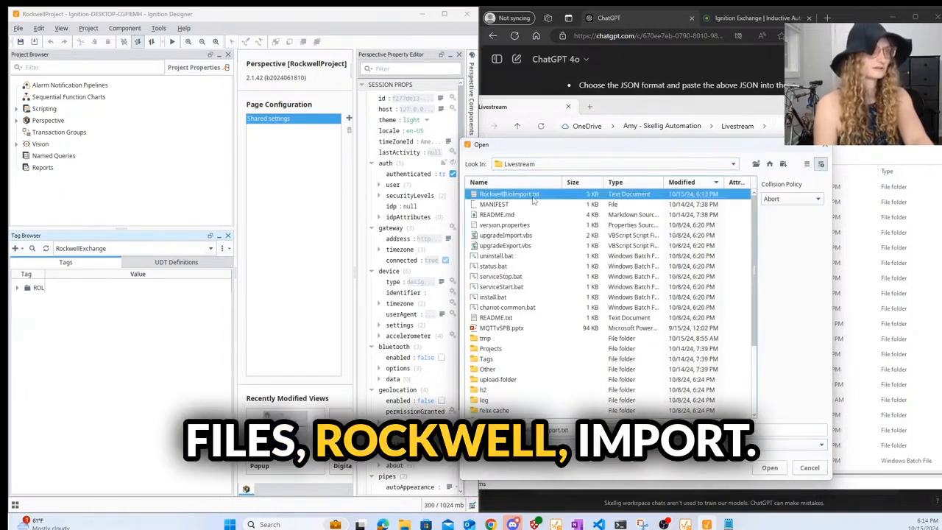
click(768, 467)
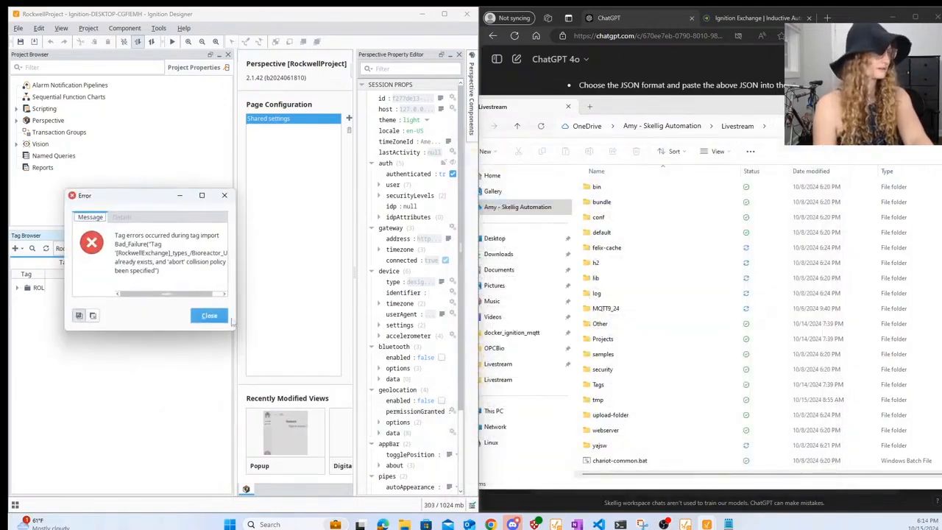
click(209, 315)
- Refresh the tag browser and reload tags from the RockwellExchange provider
click(18, 288)
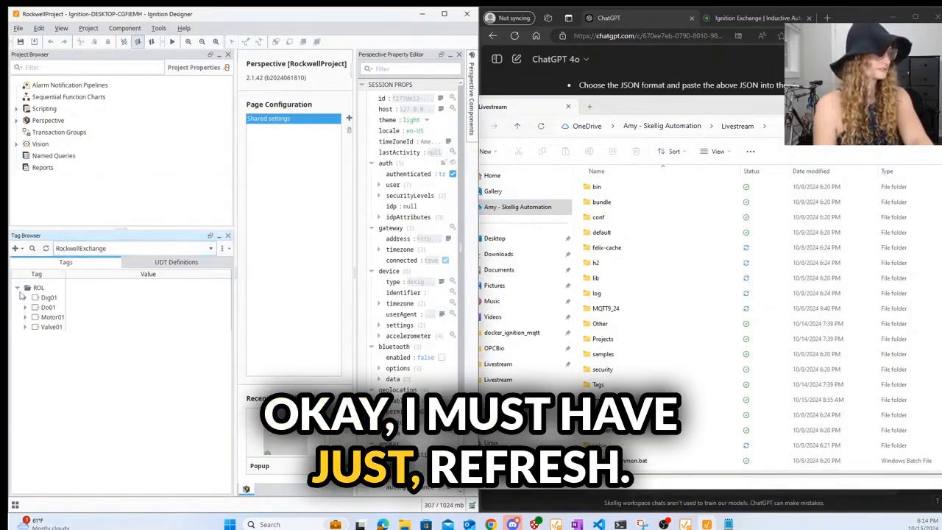
click(46, 248)
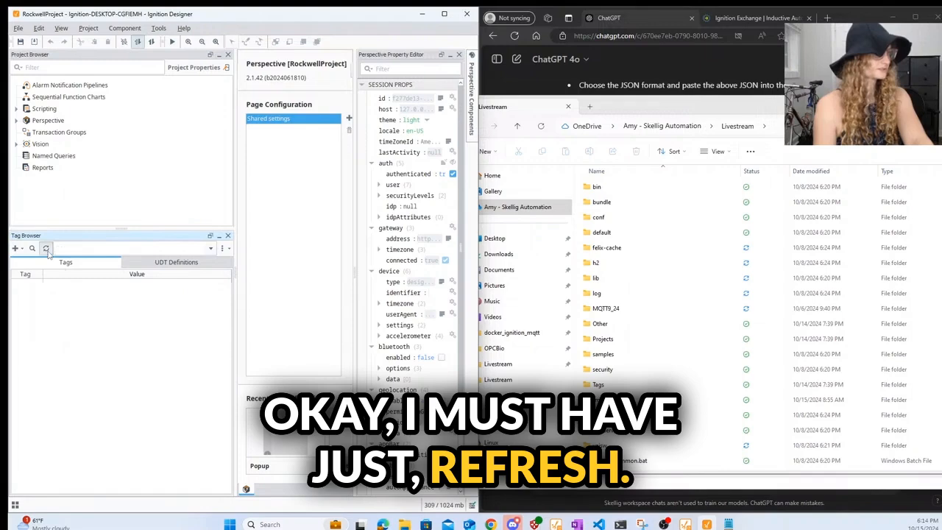
click(81, 251)
click(81, 261)
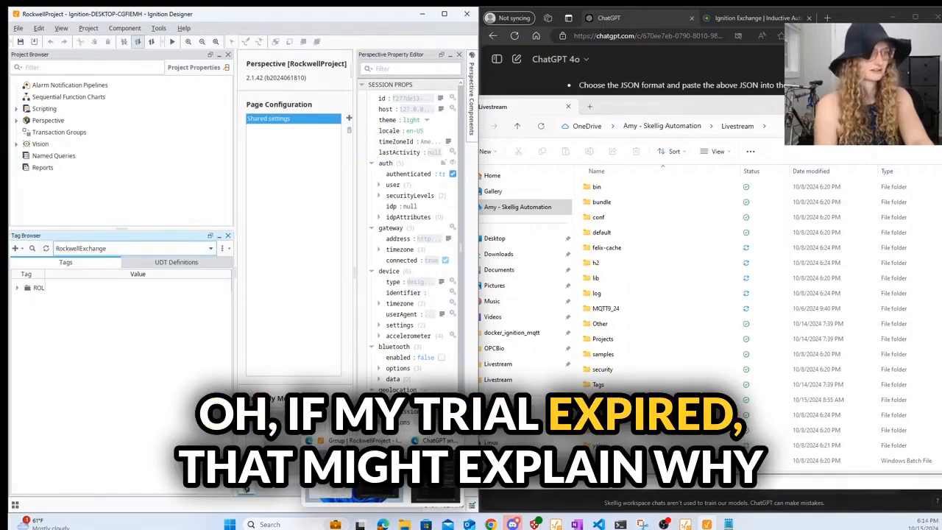
mouse_move(490, 524)
mouse_move(383, 524)
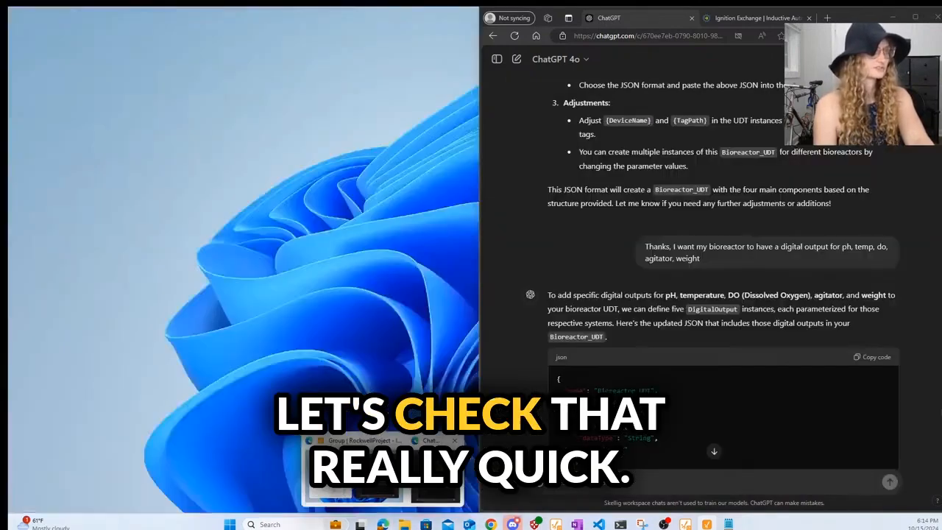
click(434, 475)
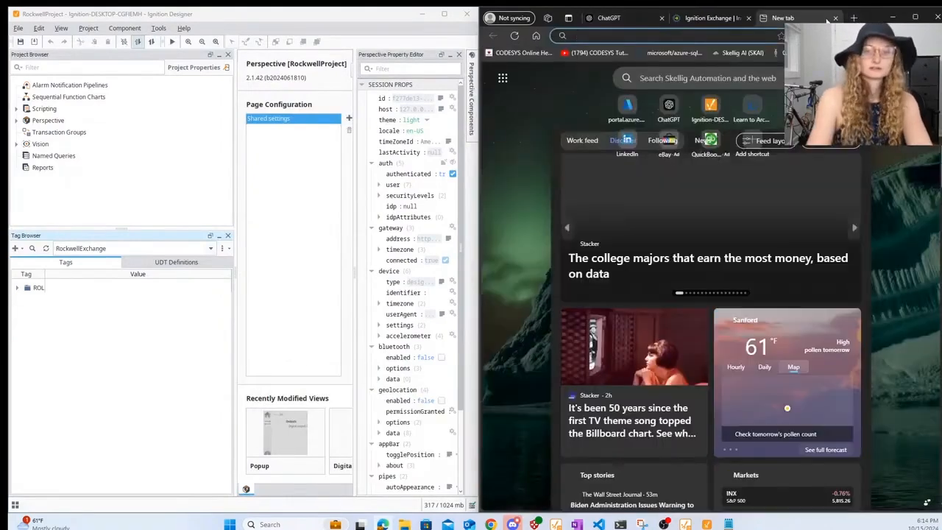
- Load the localhost:8088 gateway page and refresh Designer's ROL tags and provider list
text(localhost:8088)
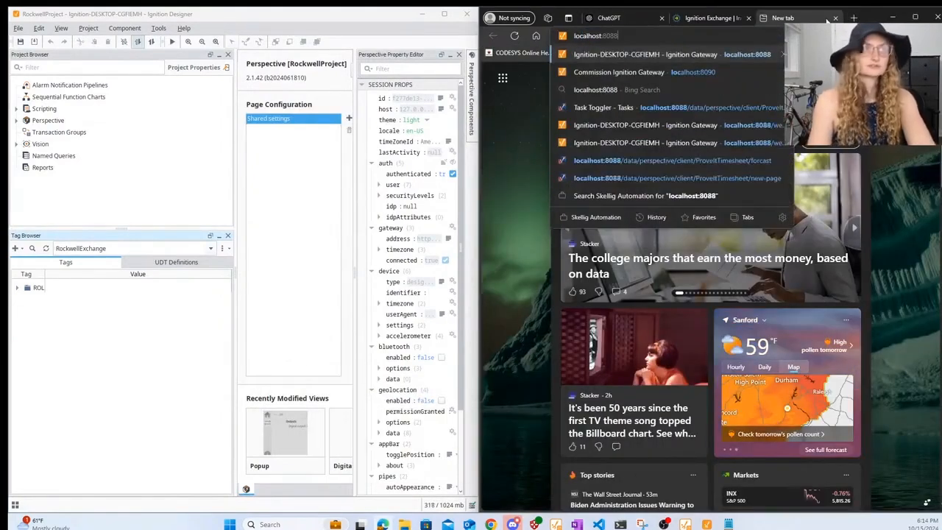
key(Return)
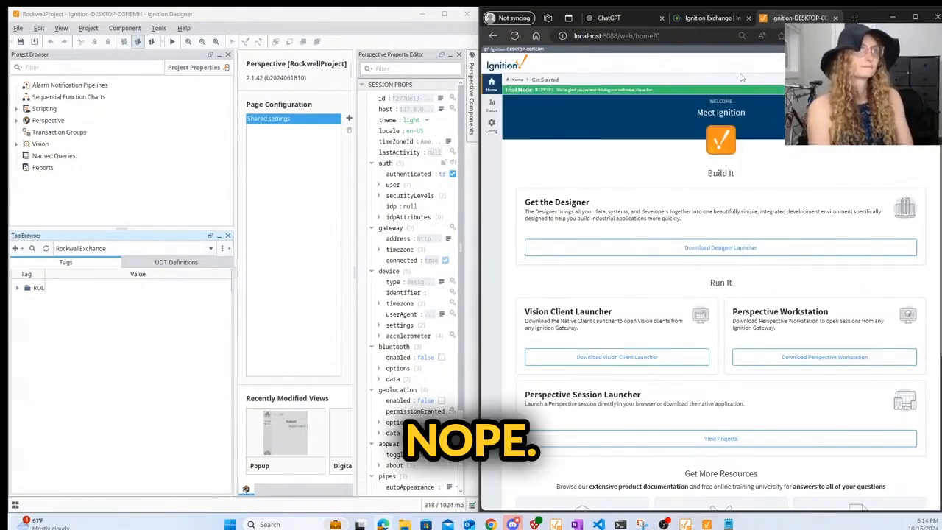
click(26, 289)
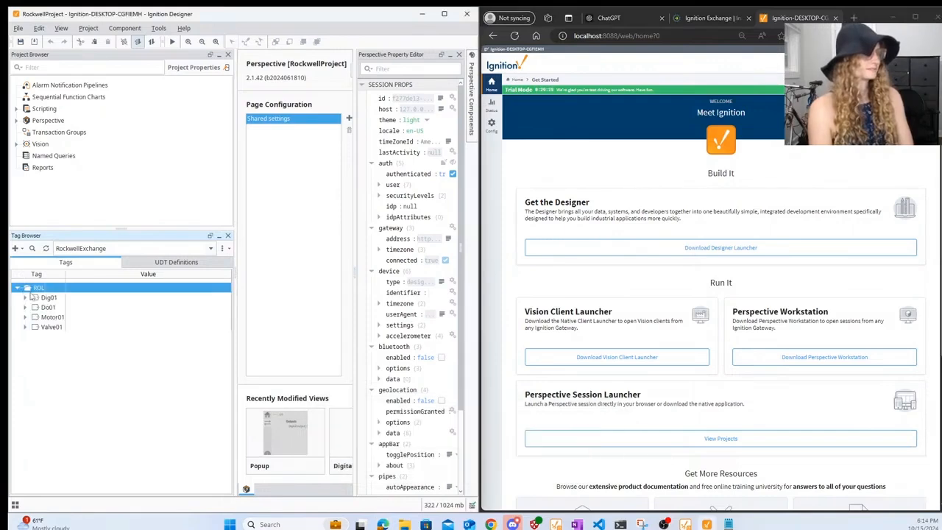
click(45, 248)
click(75, 247)
- Inspect the new Bioreactor_UDT definition's members in RockwellExchange, selecting ValveSolenoidControl_1
click(88, 261)
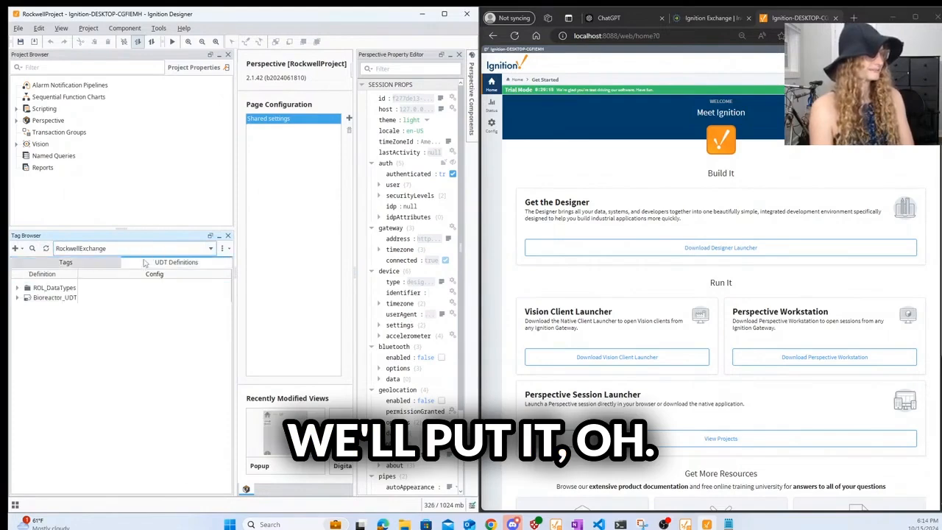
click(50, 297)
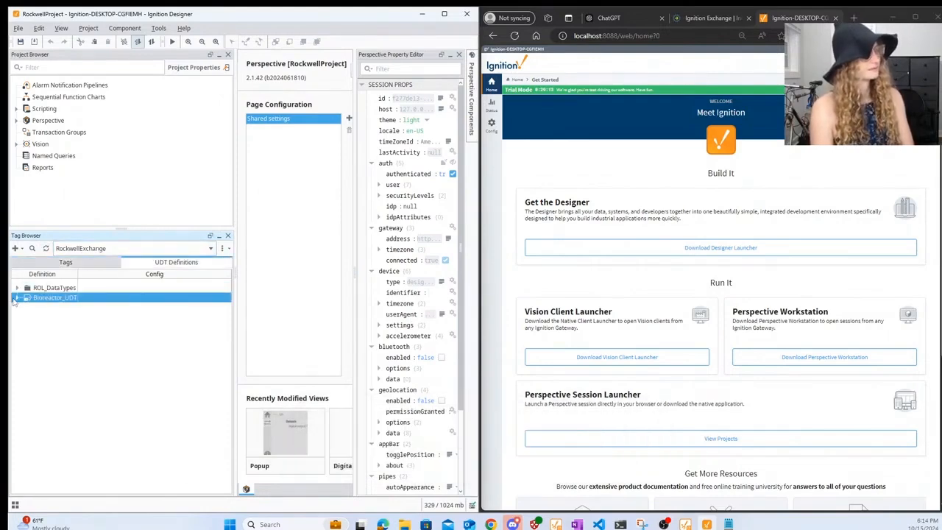
click(17, 298)
click(17, 288)
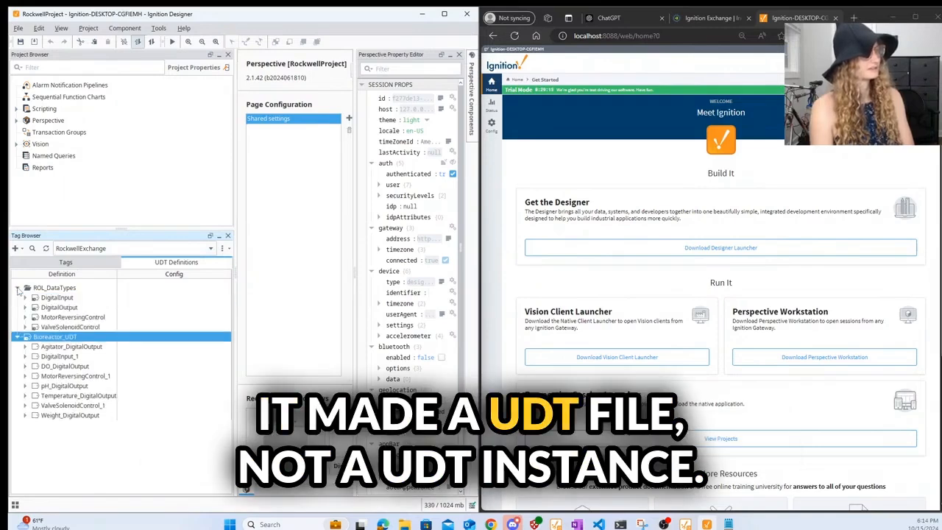
click(17, 288)
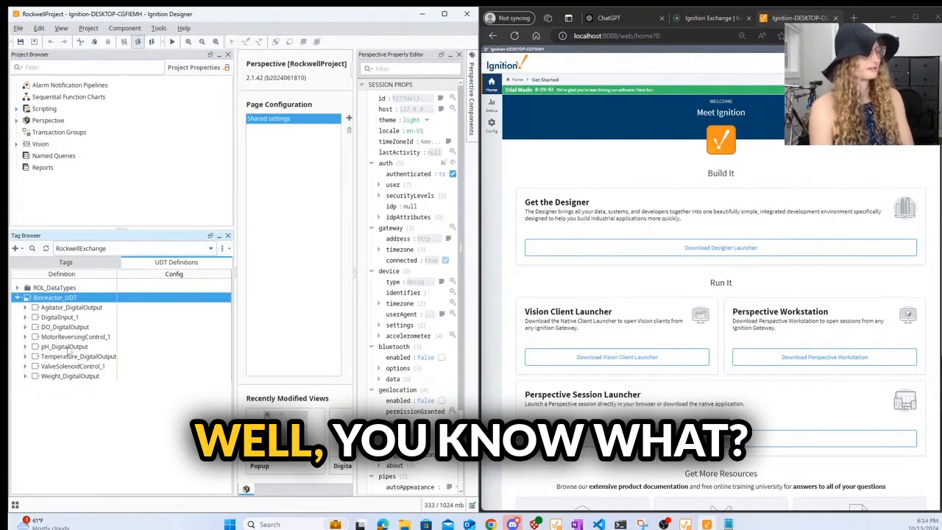
click(76, 367)
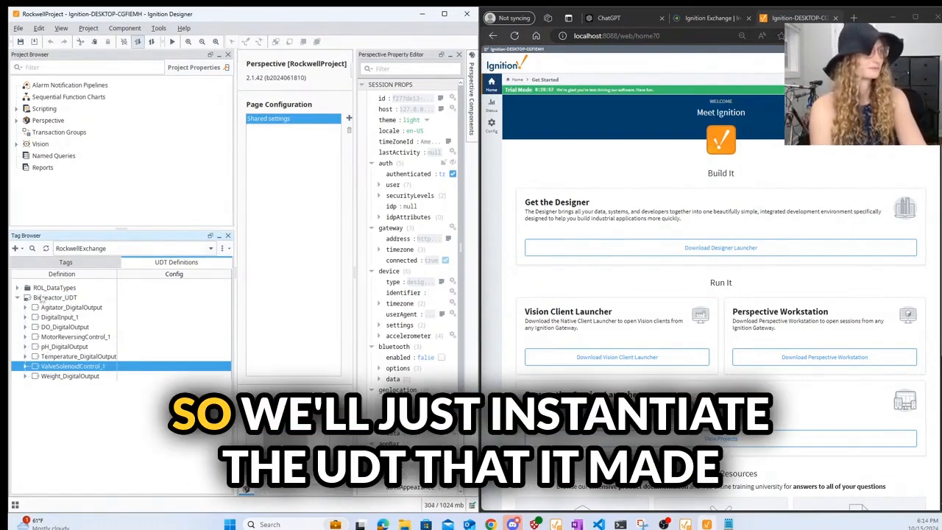
- Collapse Bioreactor_UDT, return to the RockwellExchange Tags view and bring up the add-tag options
click(18, 297)
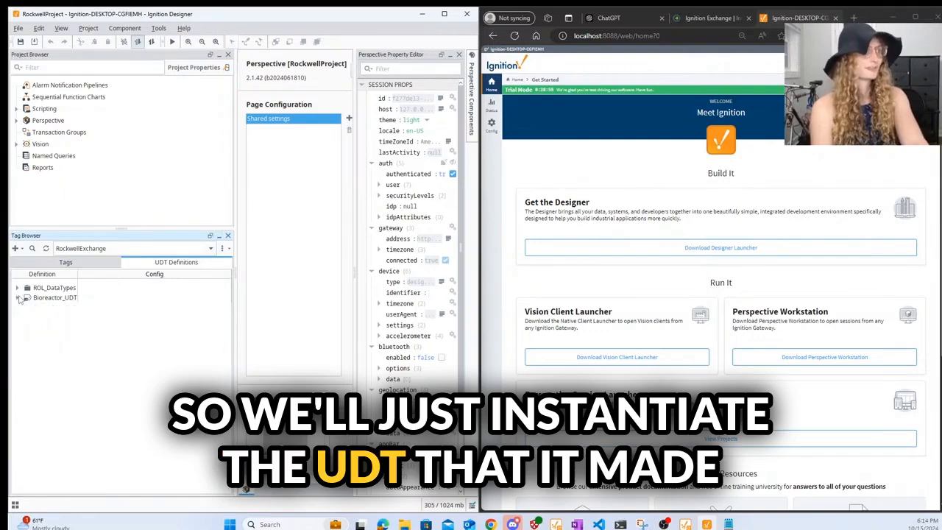
click(65, 262)
click(16, 248)
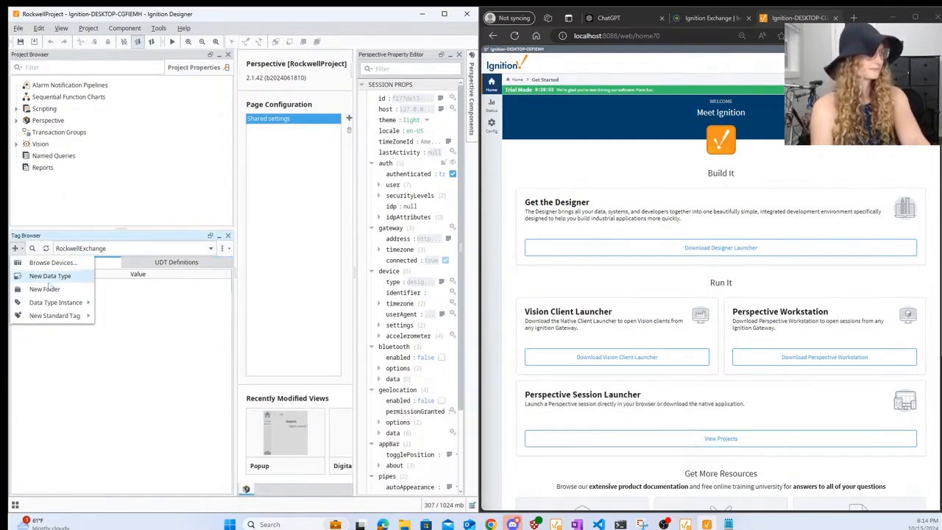
- Create a Bioreactor_UDT data type instance named BIO100 and apply it
mouse_move(68, 302)
click(149, 302)
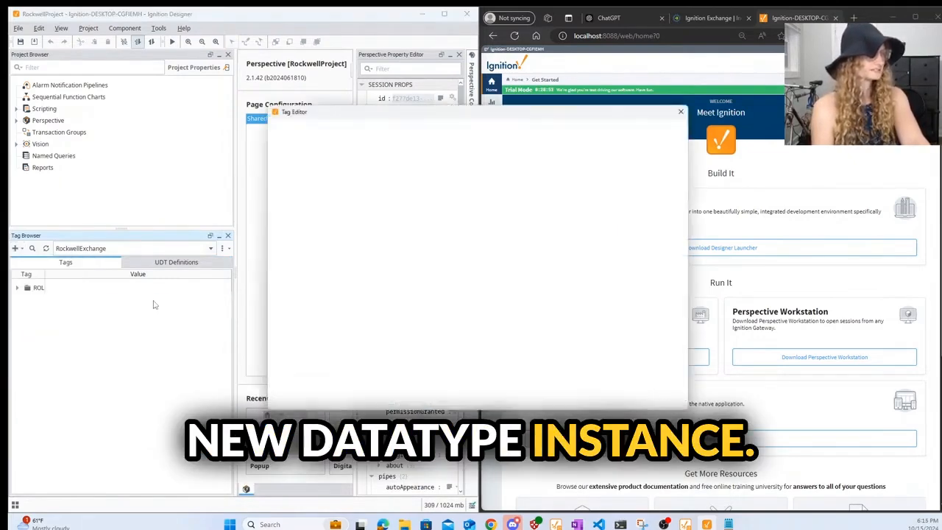
click(537, 205)
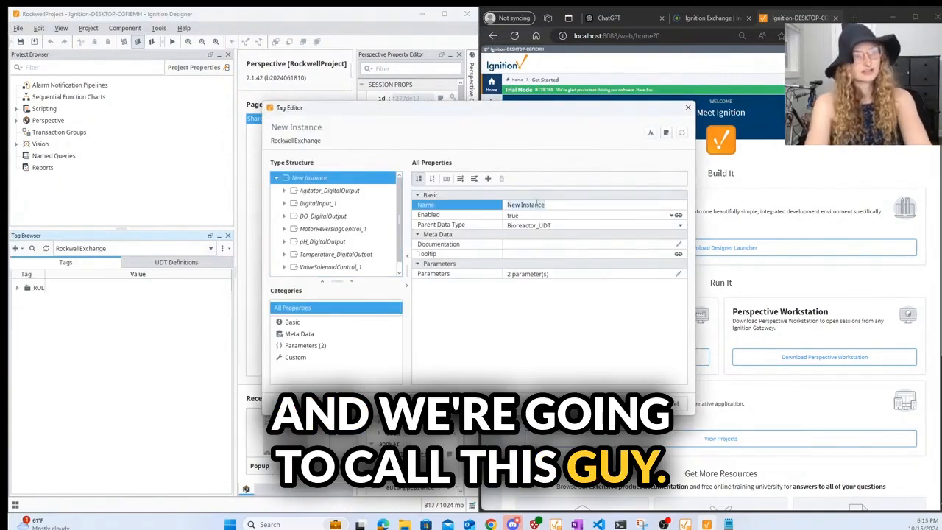
text(100)
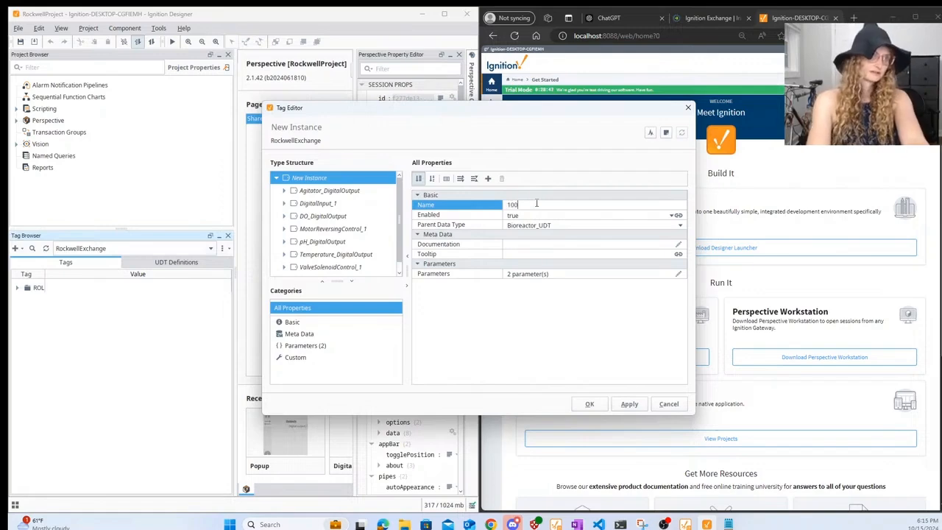
text(BIO)
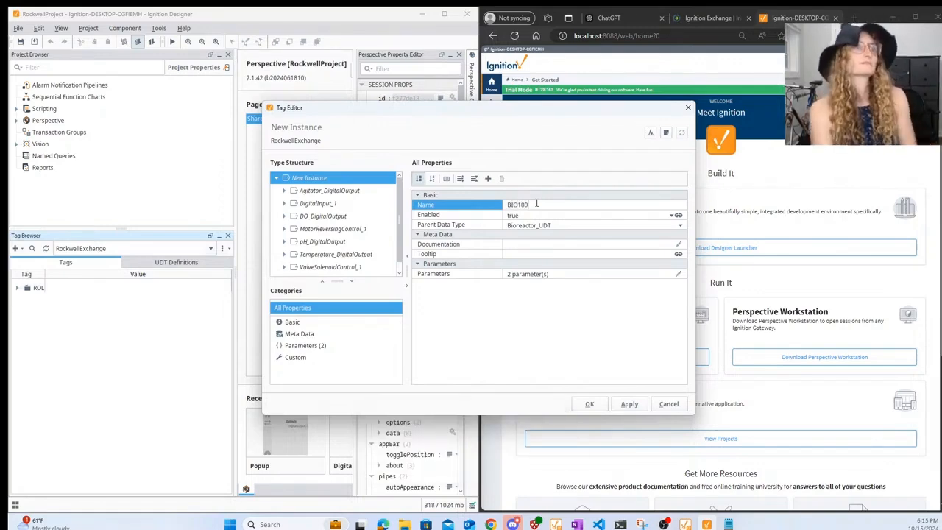
click(629, 404)
click(589, 404)
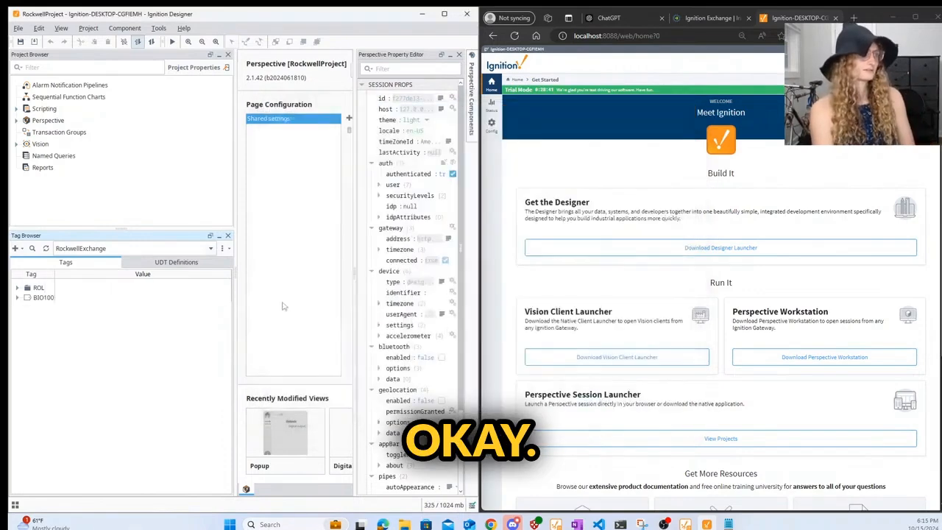
- Expand BIO100 to view its parameters and Agitator_DigitalOutput's HMI_DigitalOutput tags
click(18, 297)
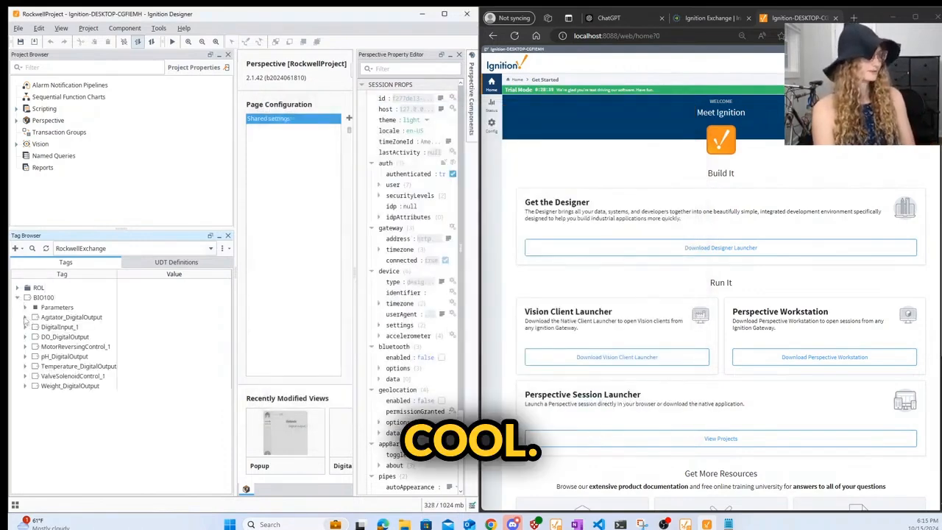
click(25, 307)
click(25, 336)
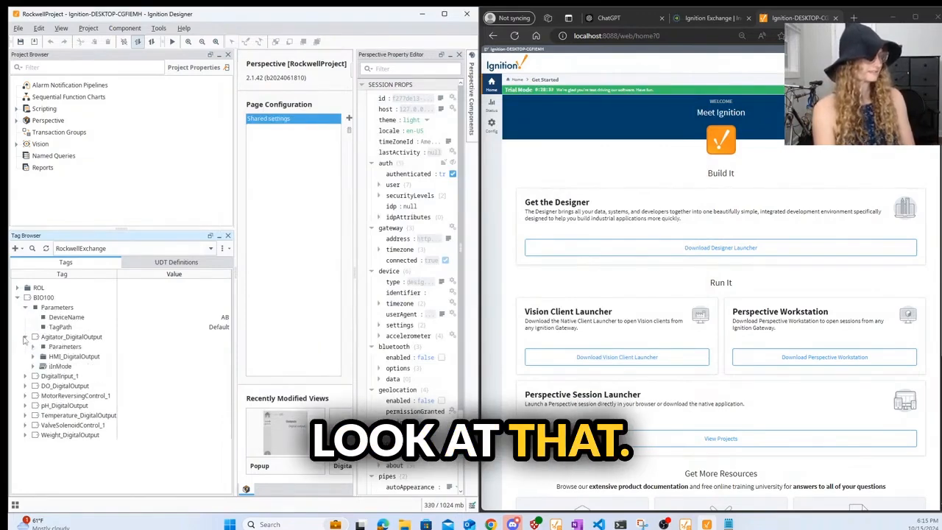
click(33, 357)
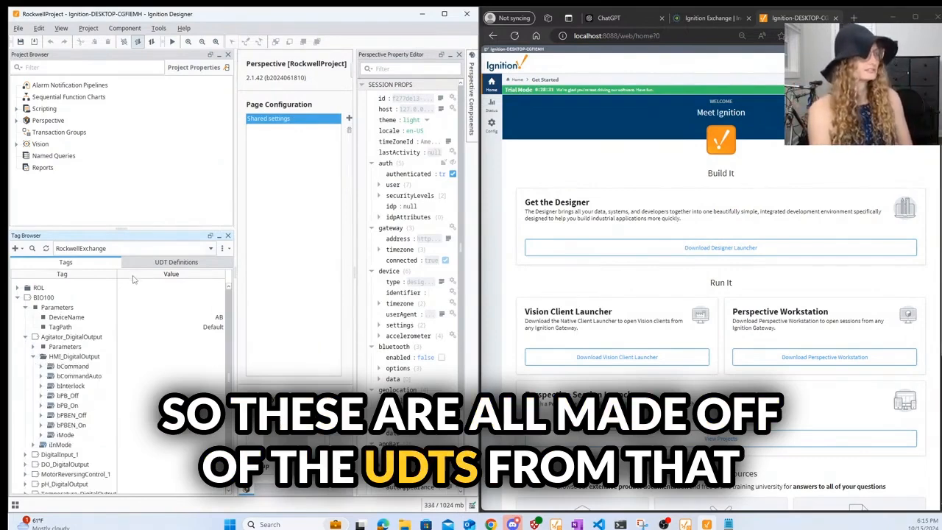
click(175, 262)
- Return to the RockwellExchange Tags view holding the BIO100 instance
click(65, 262)
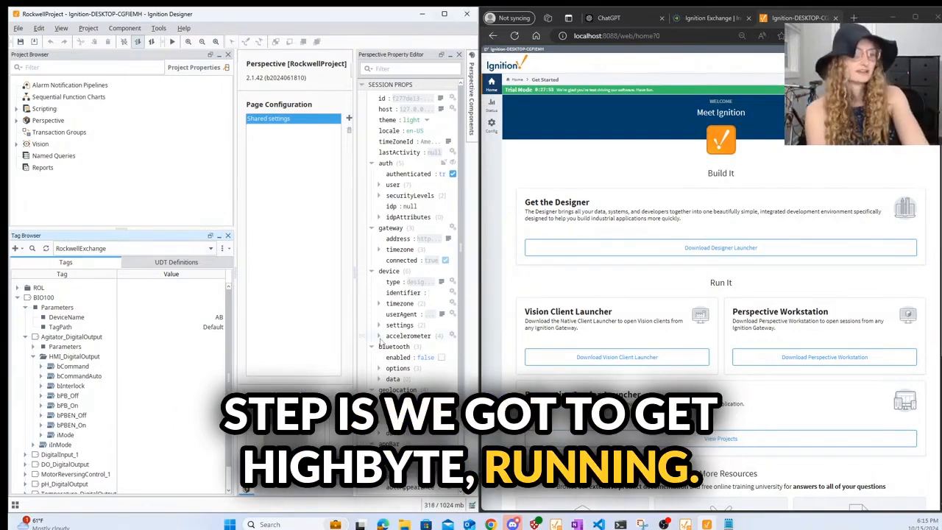
- Bring the Livestream folder window forward and move the new Command Prompt over the Designer
mouse_move(386, 519)
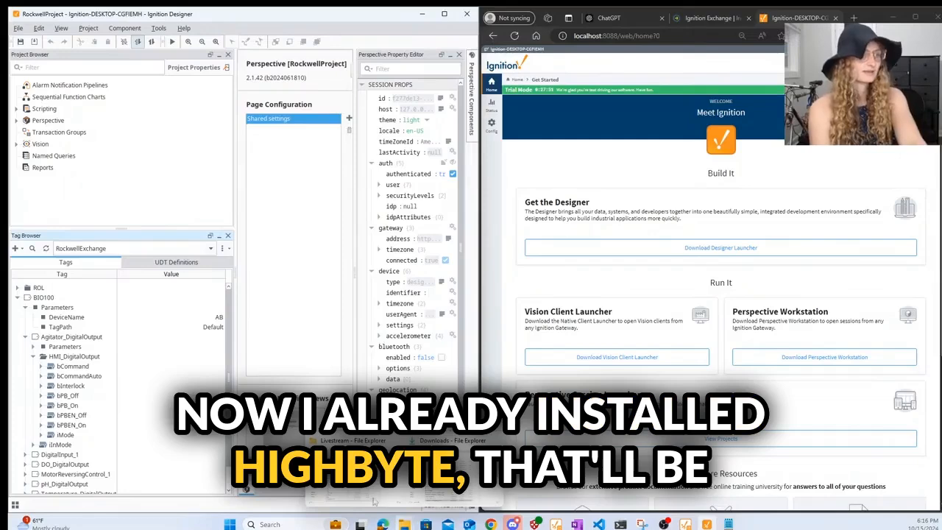
mouse_move(367, 496)
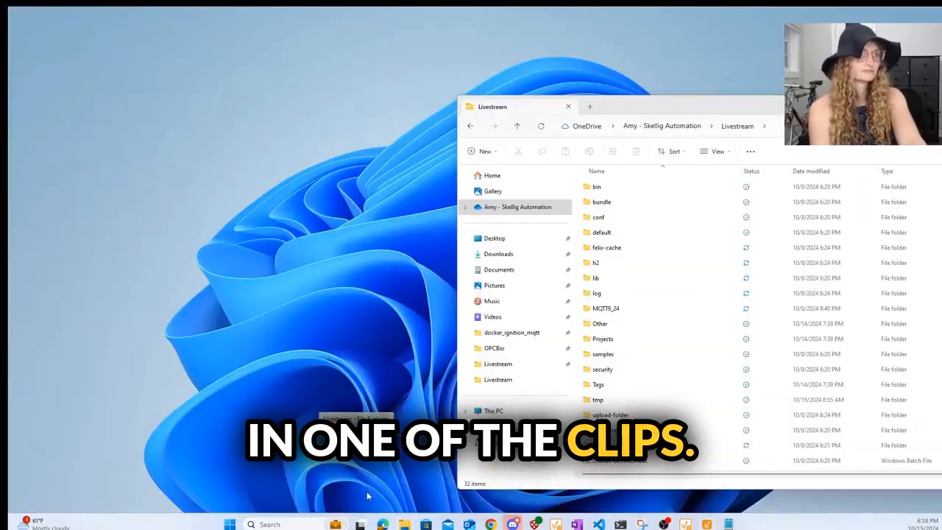
click(367, 497)
scroll(680, 250, down, 5)
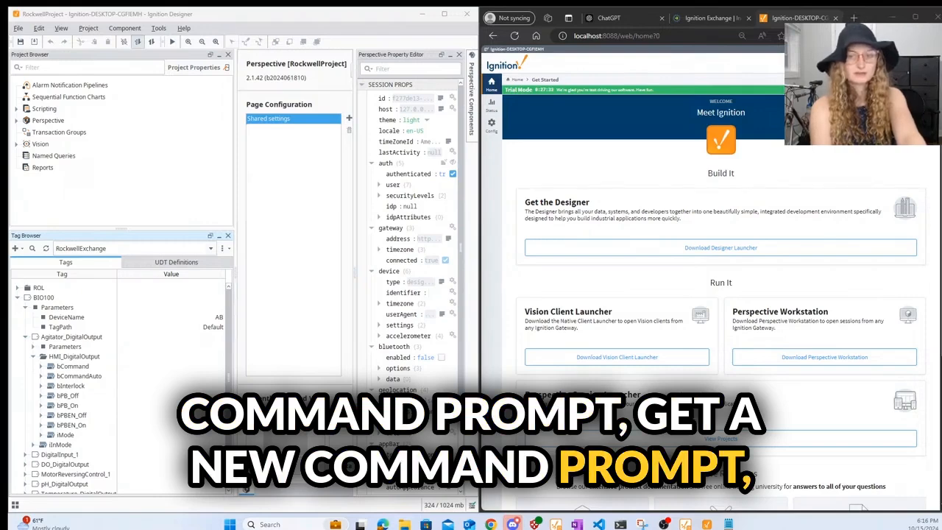
drag(863, 115, 485, 135)
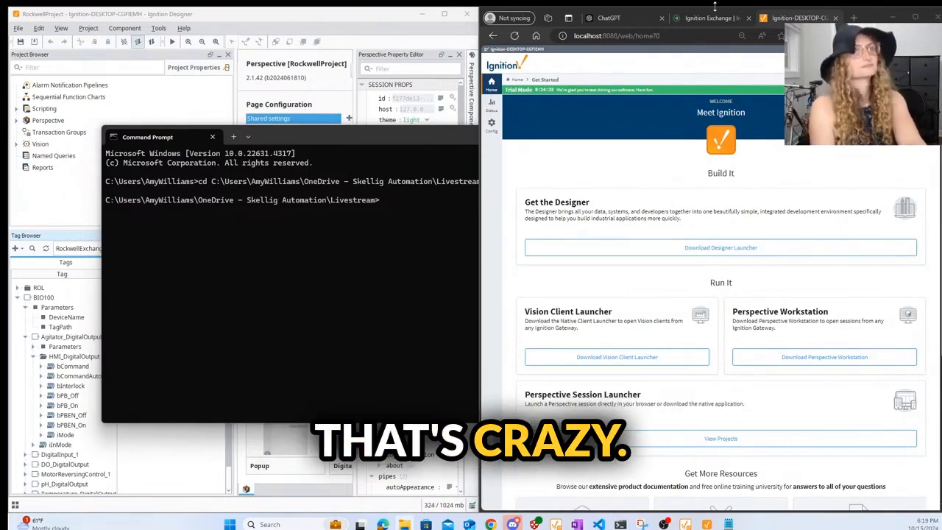
- Search Google for 'install highbyte' and open the Installation user guide result, maximized
click(851, 17)
text(google)
key(ctrl+a)
text(instal)
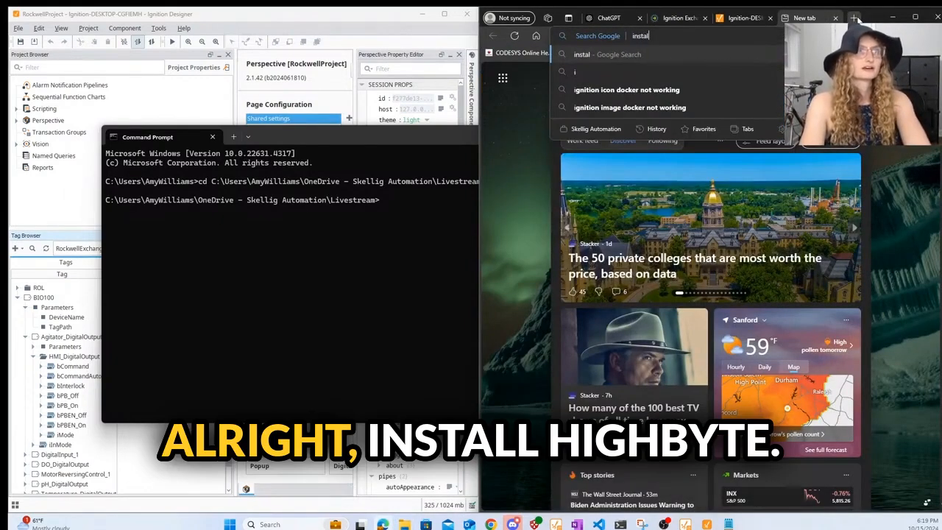
text(l highbyte)
key(Return)
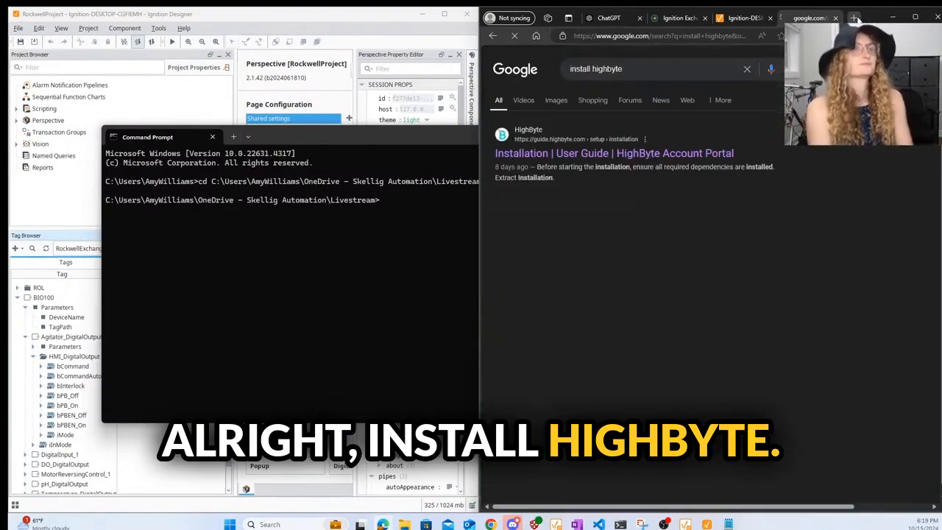
click(581, 154)
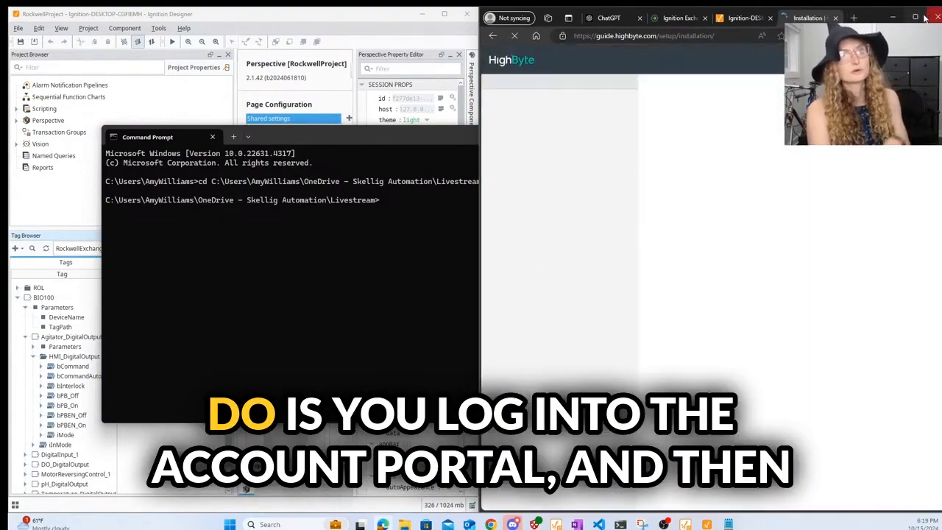
click(915, 16)
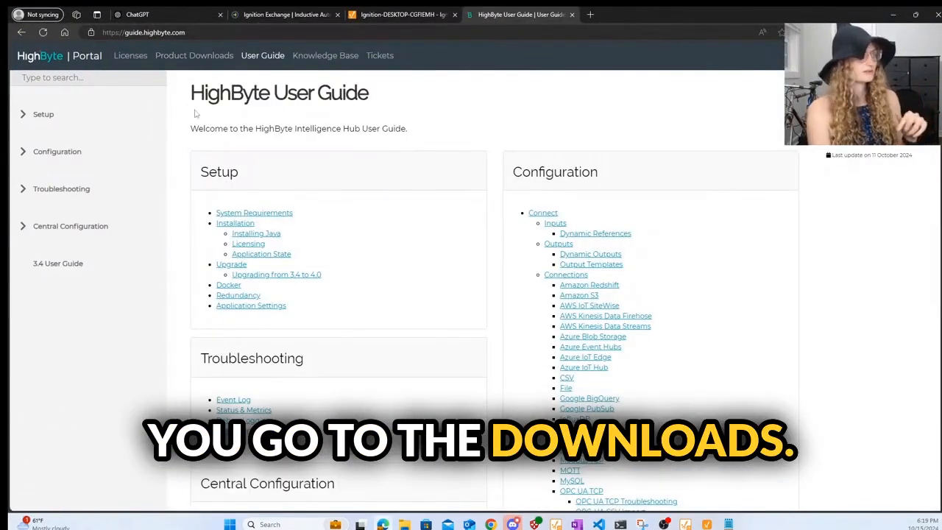
- Download the HighByte Intelligence Hub zip from the portal, accepting the EULA, and show it in Downloads
click(41, 57)
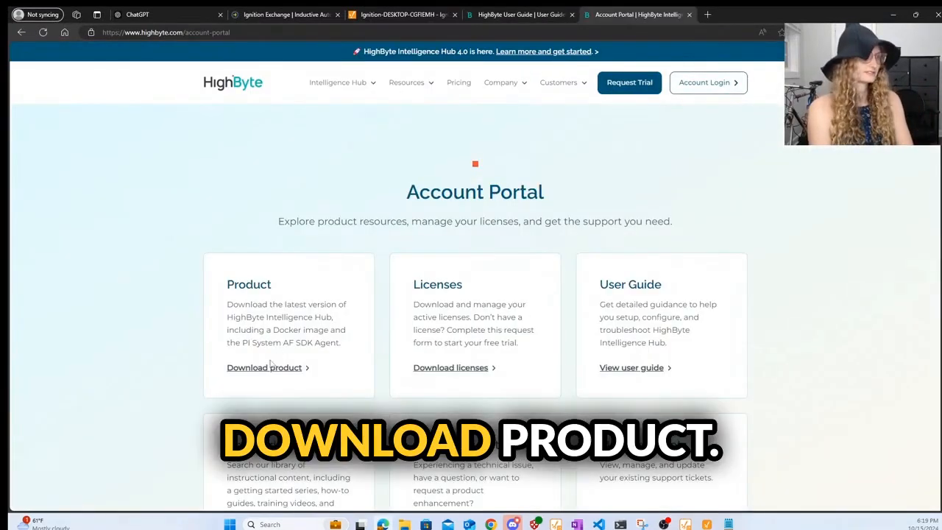
click(271, 368)
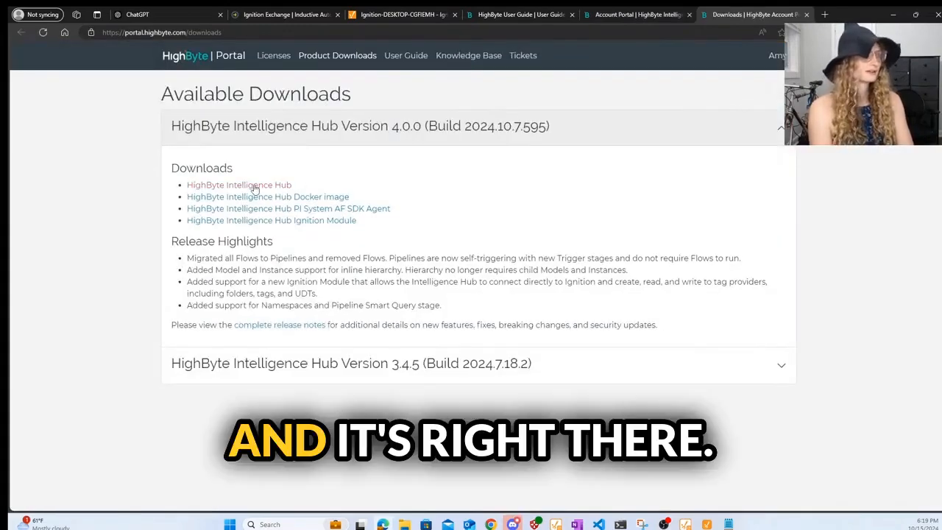
click(254, 187)
click(626, 389)
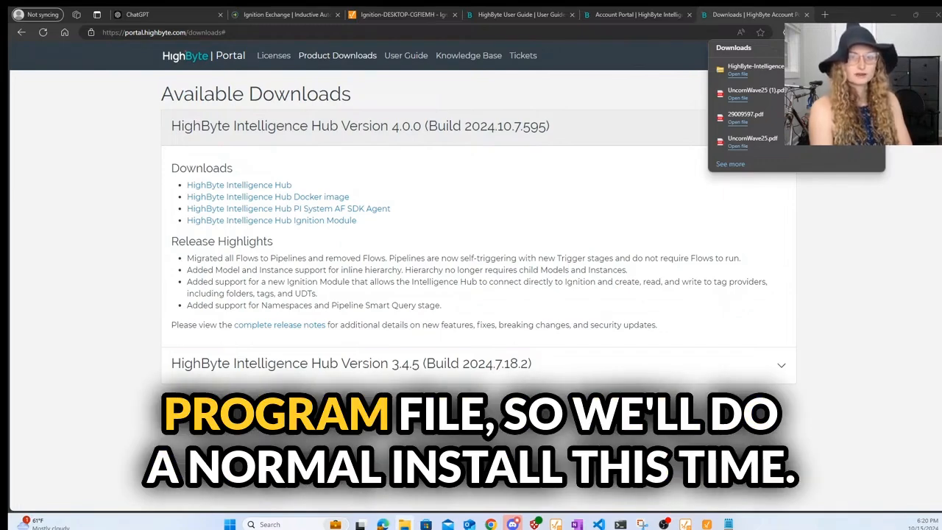
click(719, 69)
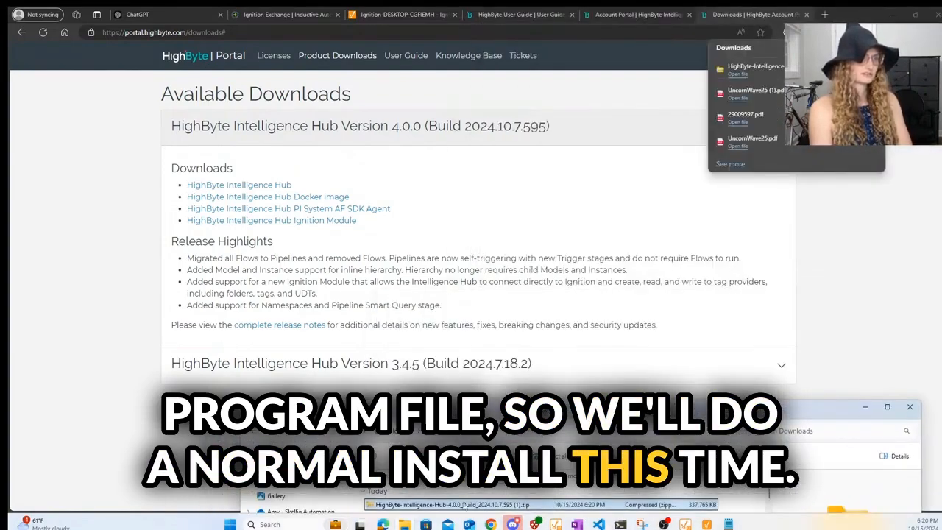
- Extract all of the Intelligence Hub zip into Program Files, pausing the copy at 4%
right_click(465, 505)
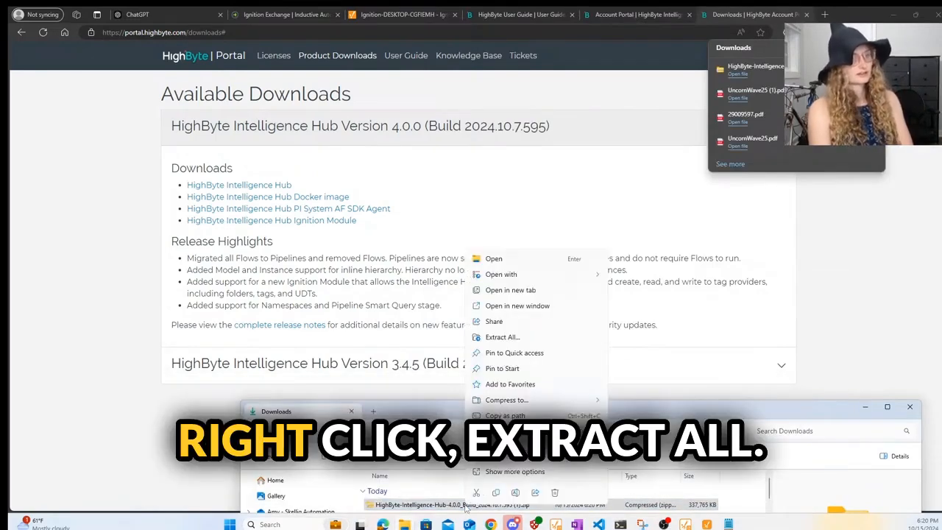
click(535, 337)
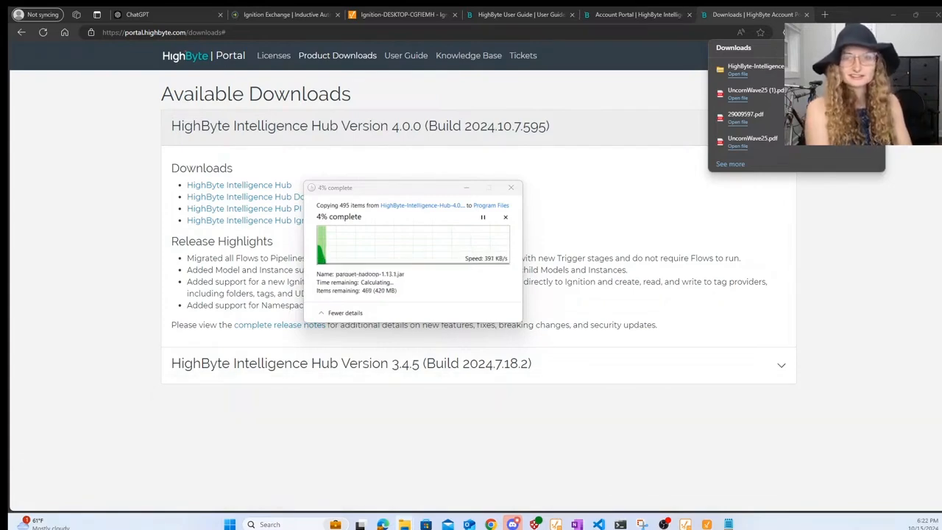
click(484, 217)
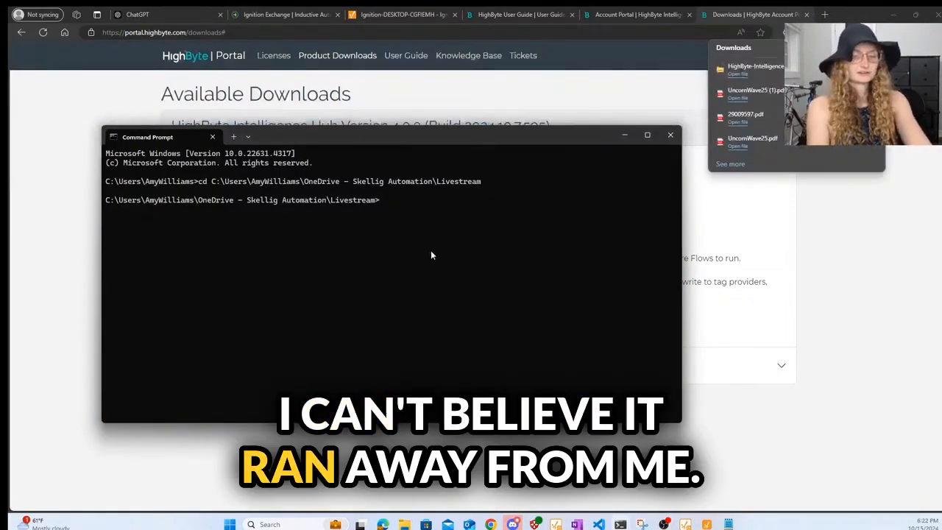
- Change into the HighByte runtime folder and run start-windows.bat to start the runtime
text(cd)
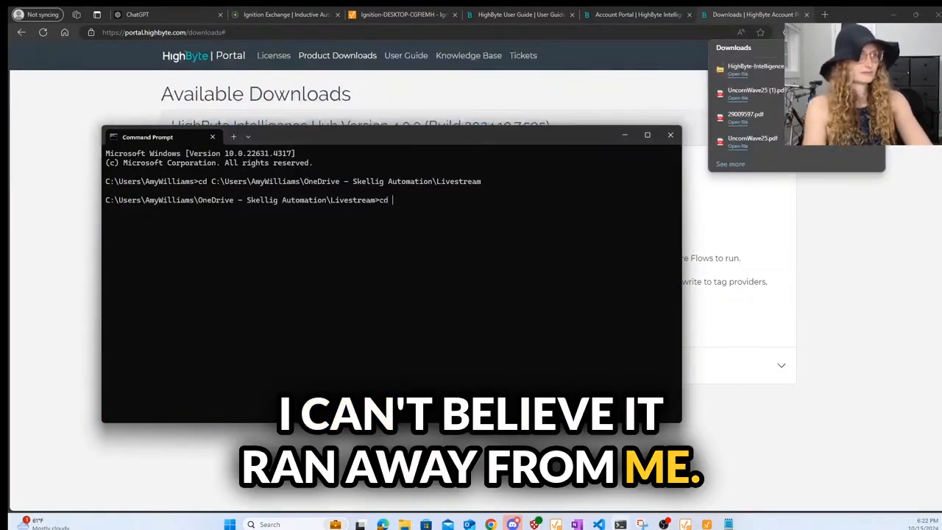
text(C:\Users\AmyWilliams\OneDrive - Skellig Automation\Documents\Highbyte\HighByte-Intelligence-Hub-4.0.0\runtime)
key(Return)
text(windows.)
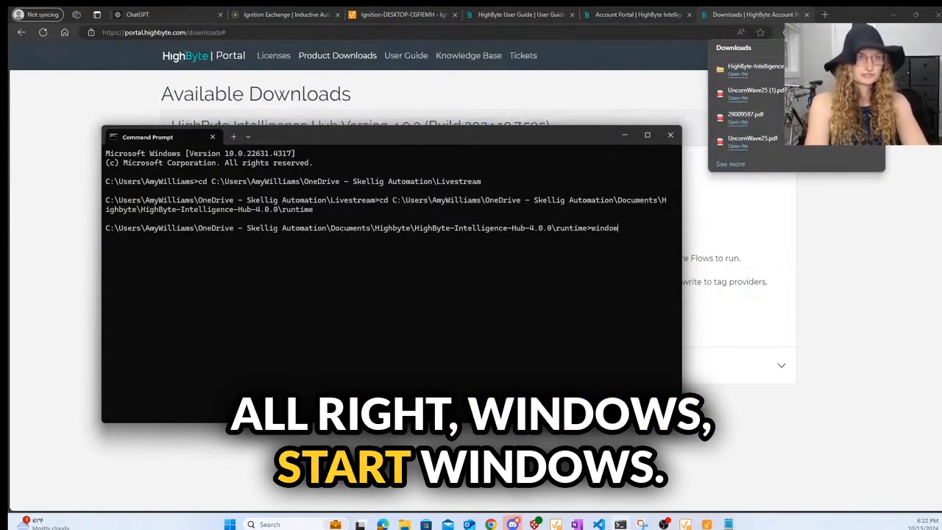
key(BackSpace)
key(BackSpace)
key(BackSpace)
key(BackSpace)
text(start-wind)
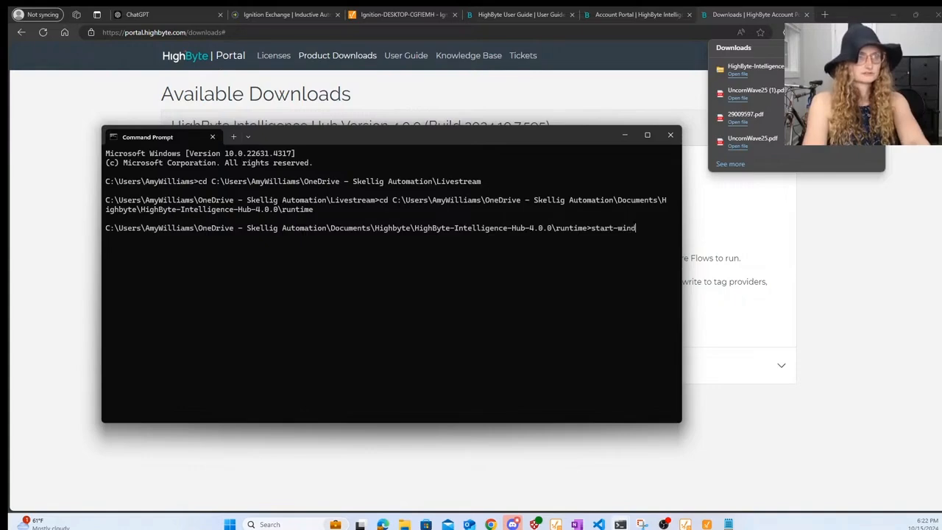
text(ows.bat)
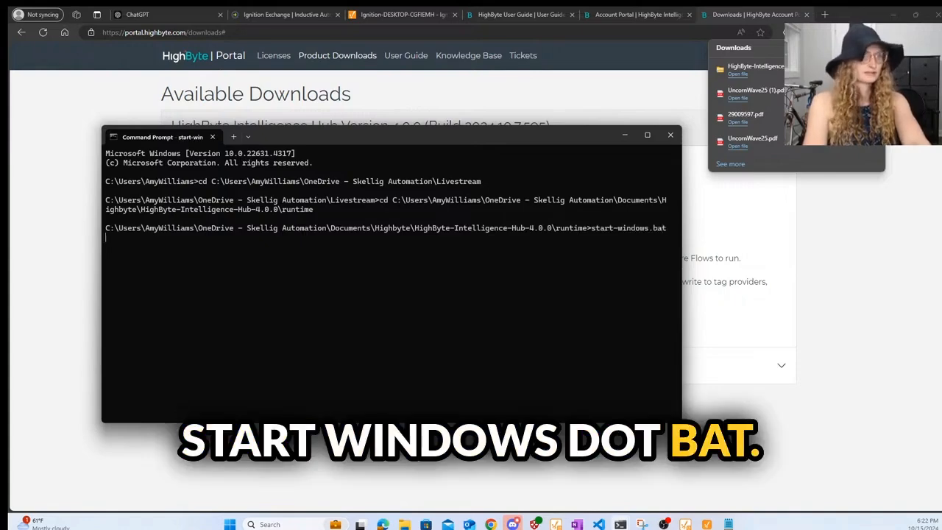
key(Return)
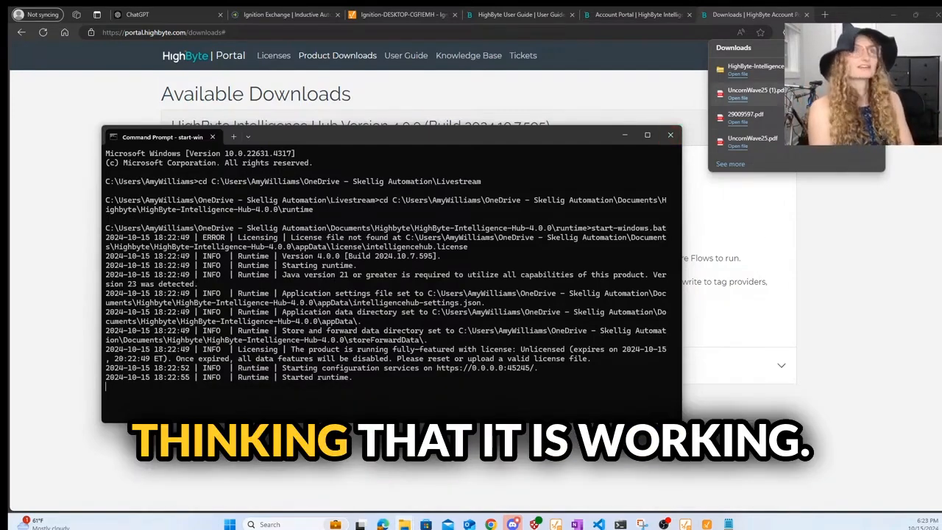
click(827, 16)
- Load the local Intelligence Hub at localhost:45245 and sign in as the administrator
text(localhost:8088)
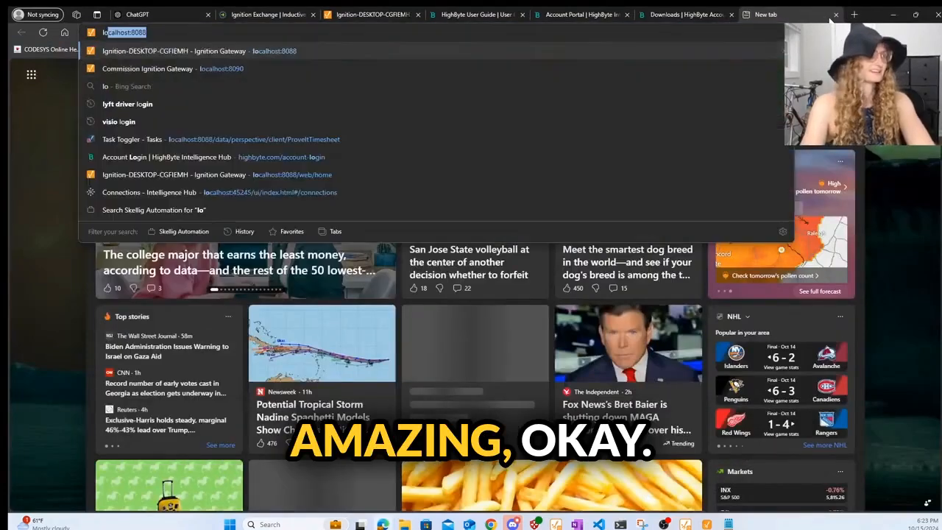
key(Down)
key(Down)
key(Down)
key(Down)
key(Down)
key(Down)
key(Down)
key(Down)
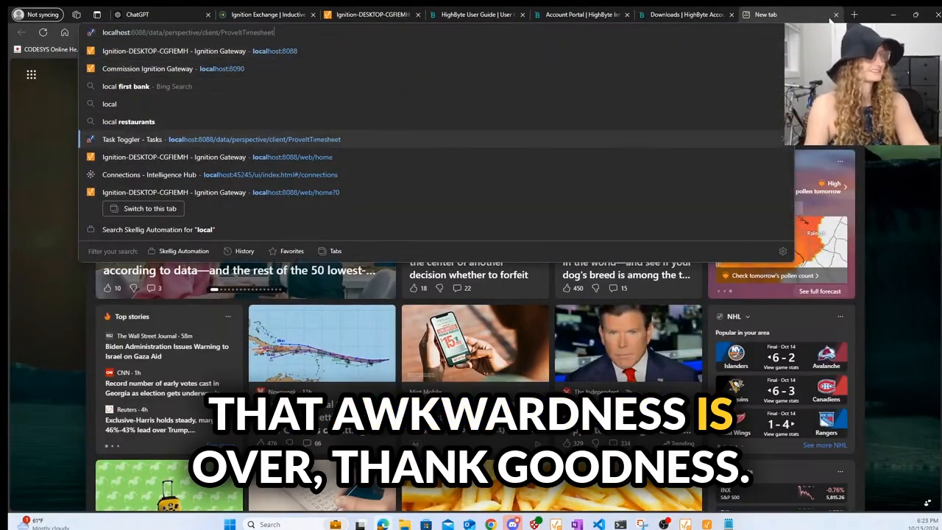
key(Up)
key(Return)
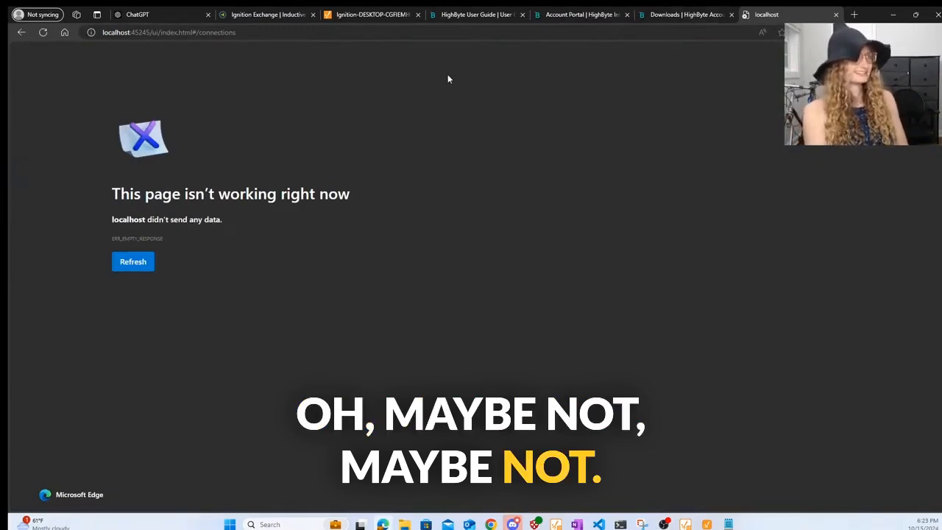
key(ctrl+w)
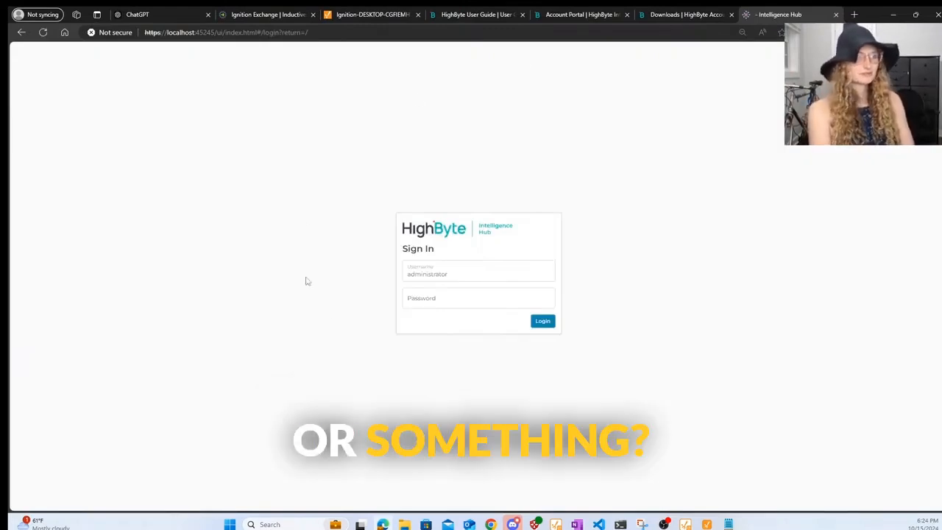
click(542, 322)
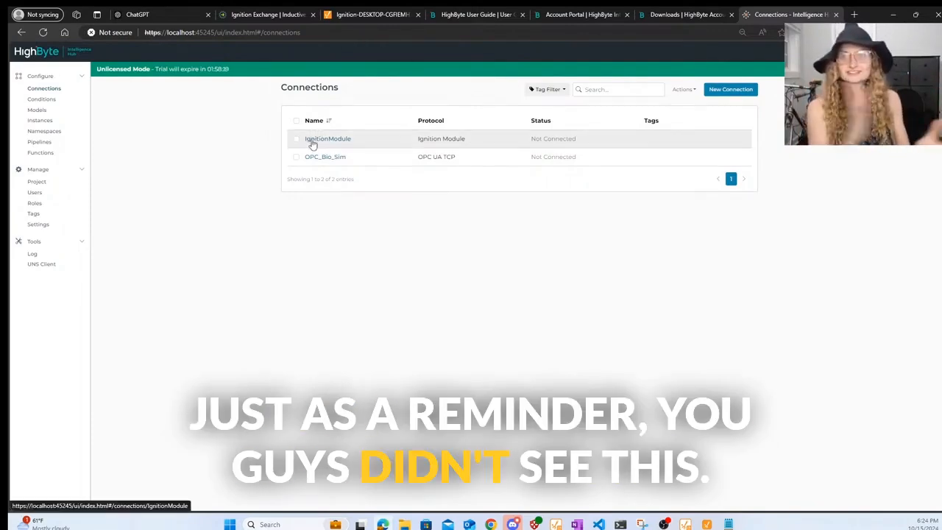
- Start a new connection named NewIgnitionModule and advance to the protocol step
click(739, 91)
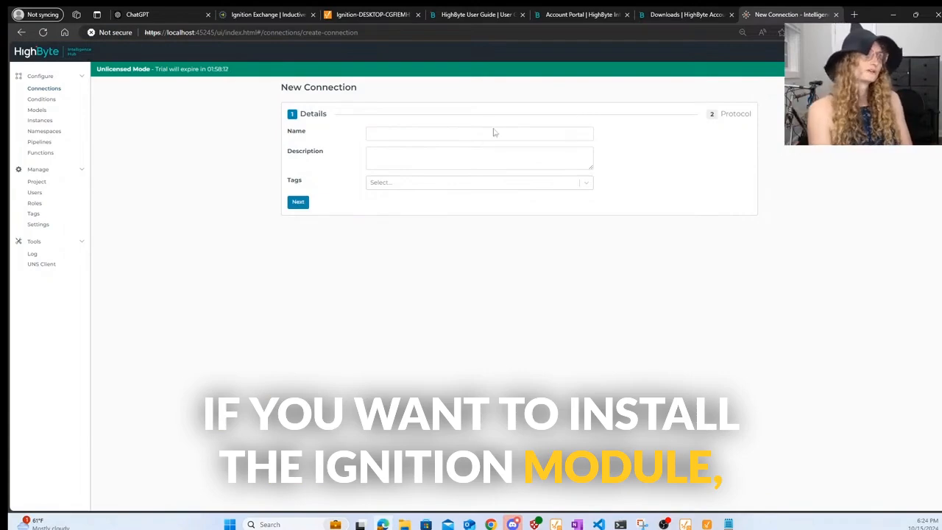
click(463, 133)
text(NewIgnitionModule)
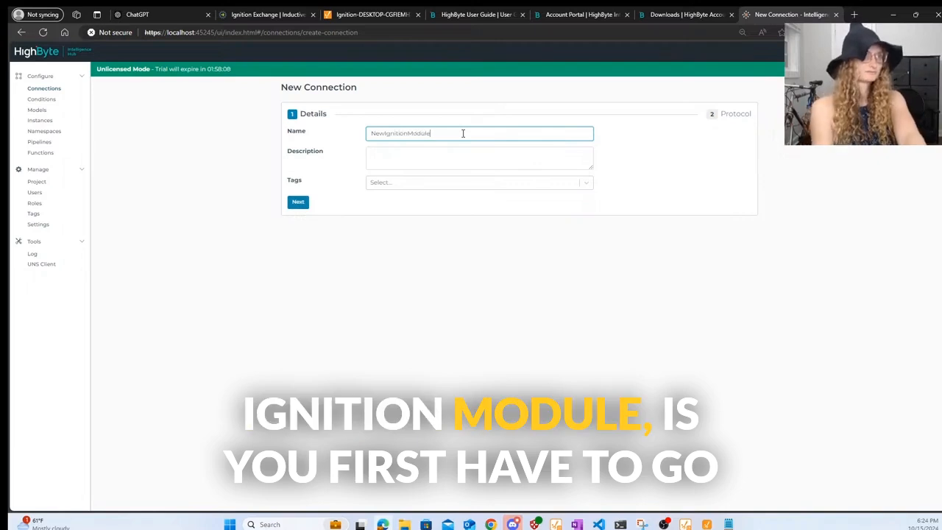
click(300, 201)
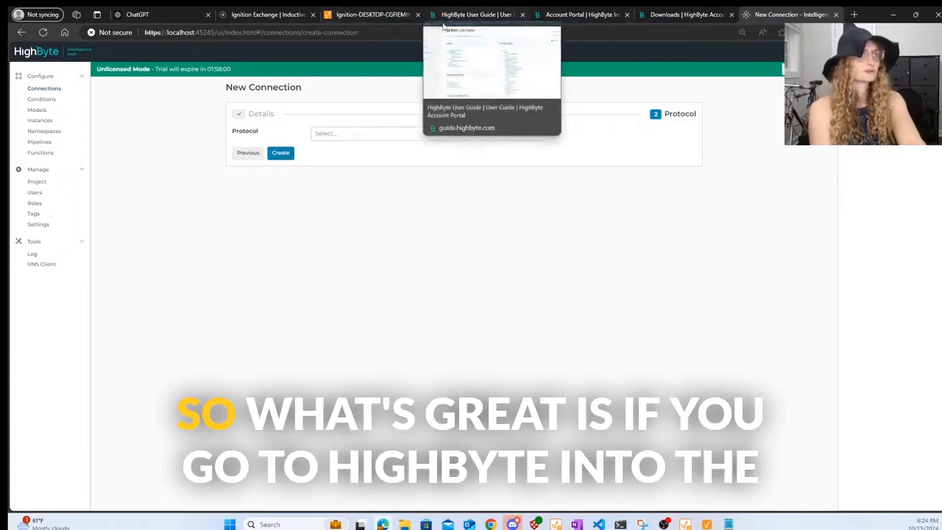
- Switch to the HighByte portal's downloads page listing the Ignition Module
click(514, 13)
click(552, 16)
click(666, 15)
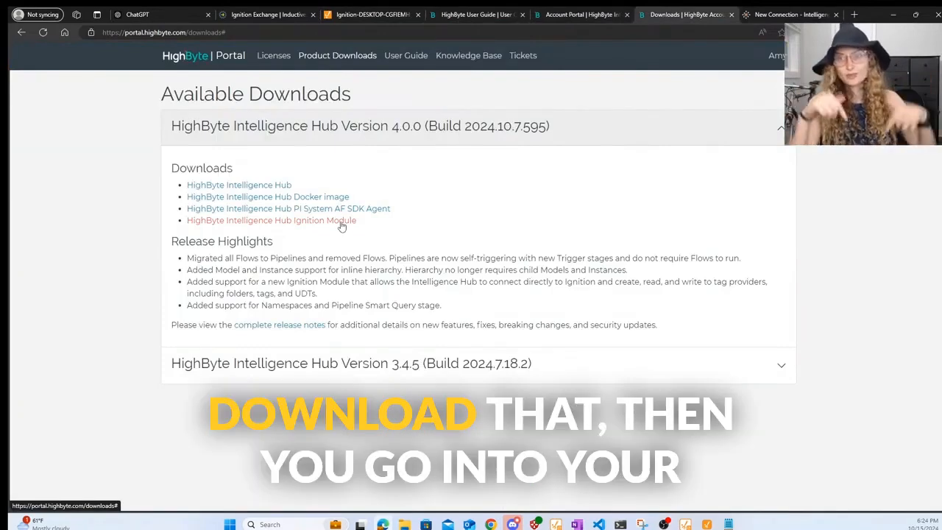
- Sign in to the Ignition Gateway configuration section
click(376, 17)
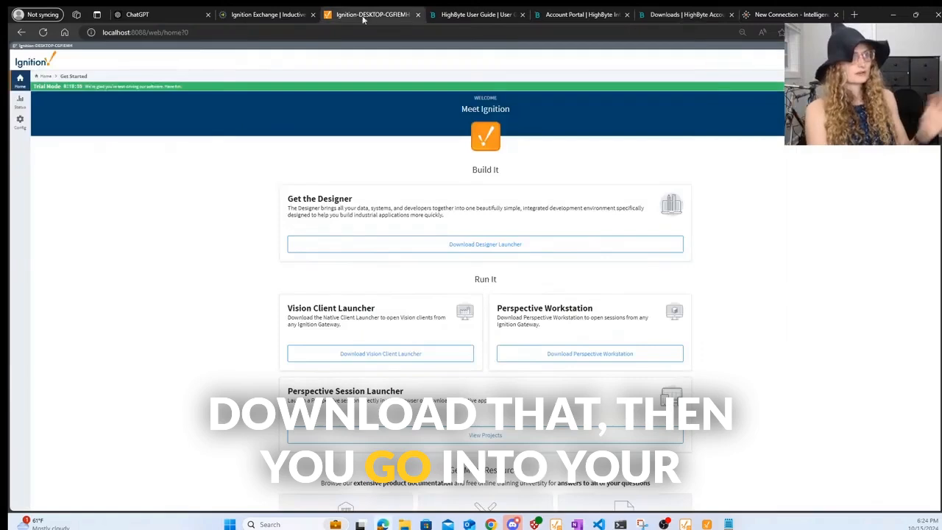
click(23, 124)
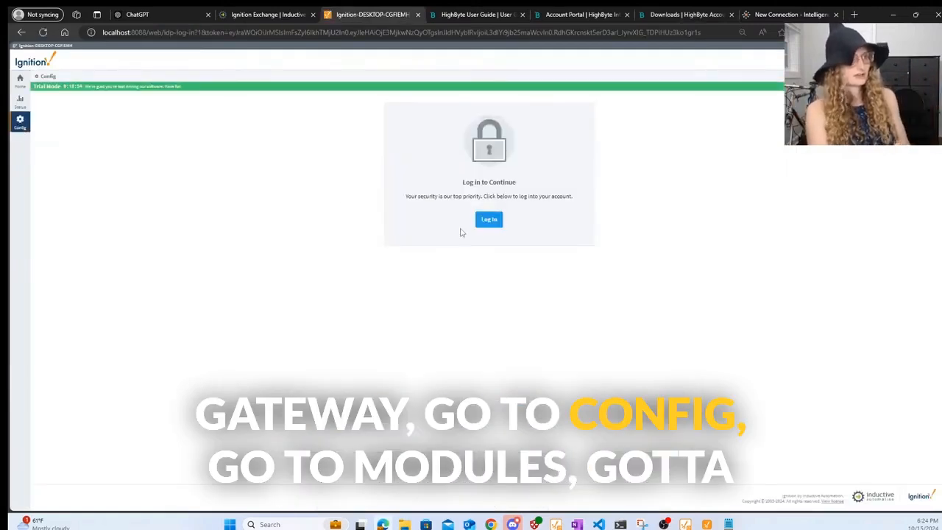
click(491, 221)
click(604, 320)
click(603, 317)
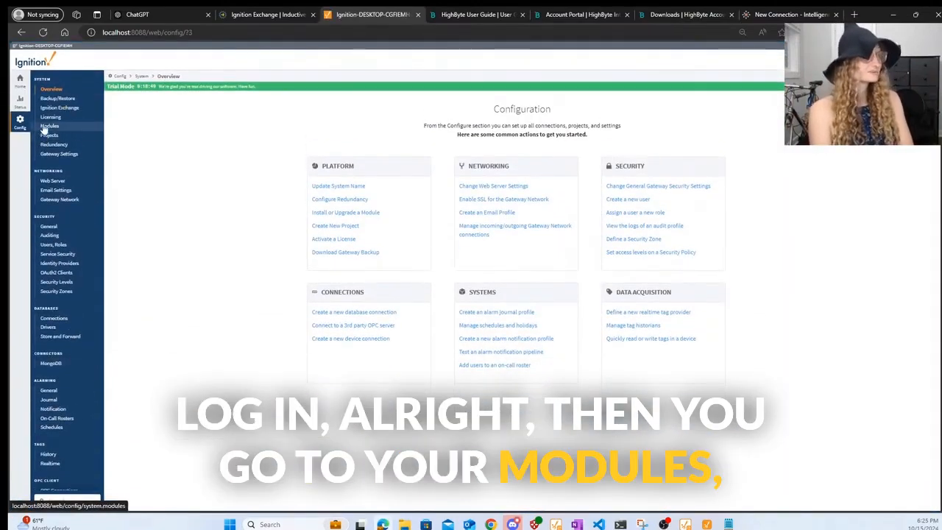
- Review the HighByte Intelligence Hub module settings on port 45280, then return to the HighByte downloads page
click(46, 127)
scroll(384, 318, down, 10)
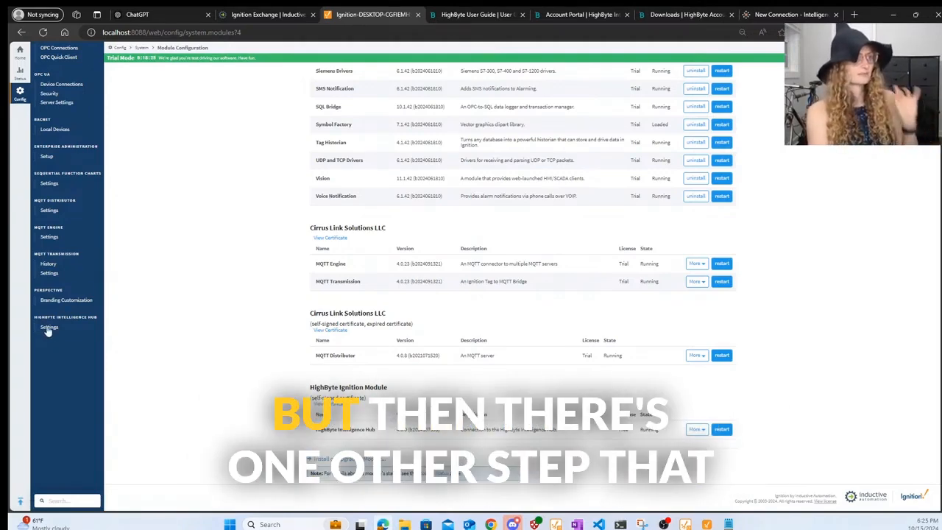
click(50, 328)
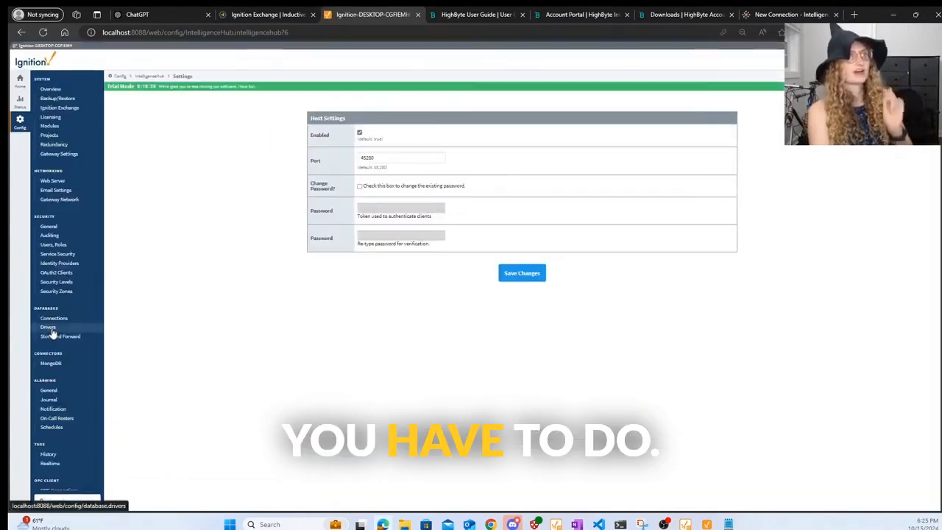
scroll(76, 321, down, 4)
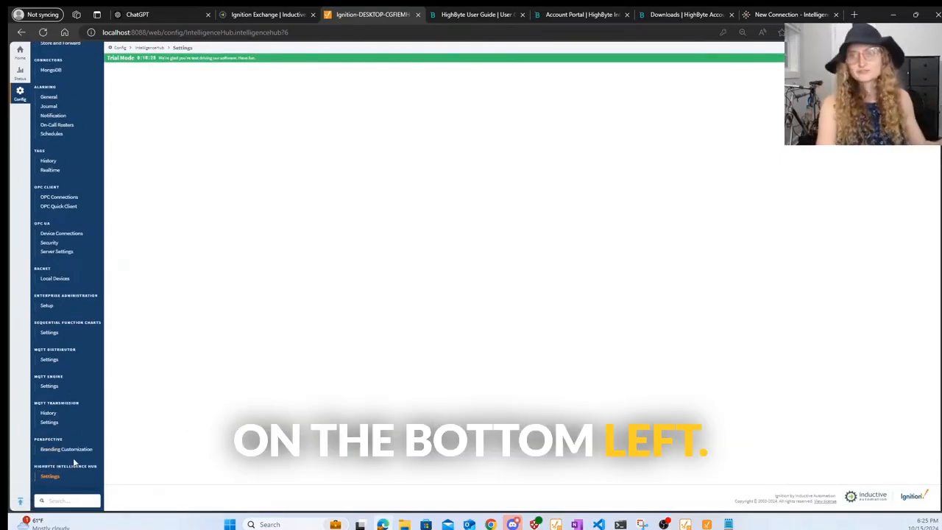
scroll(316, 316, up, 4)
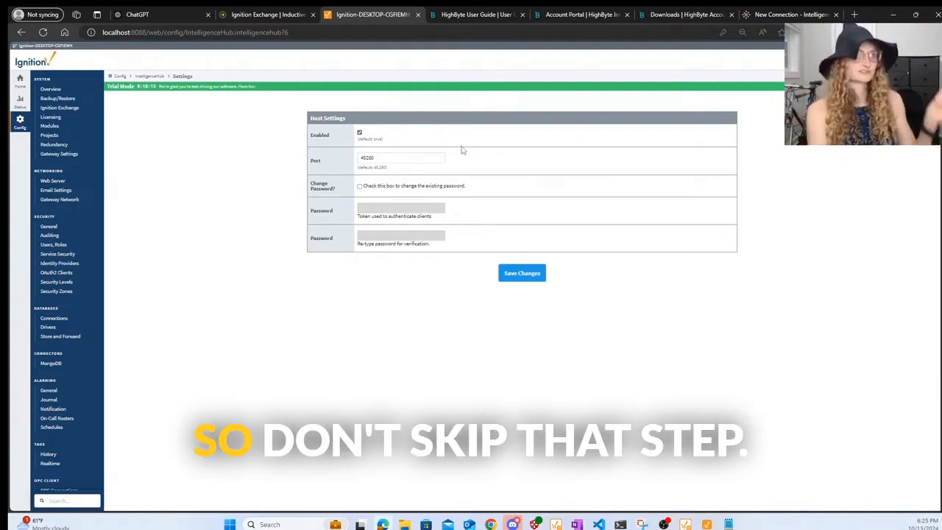
click(658, 15)
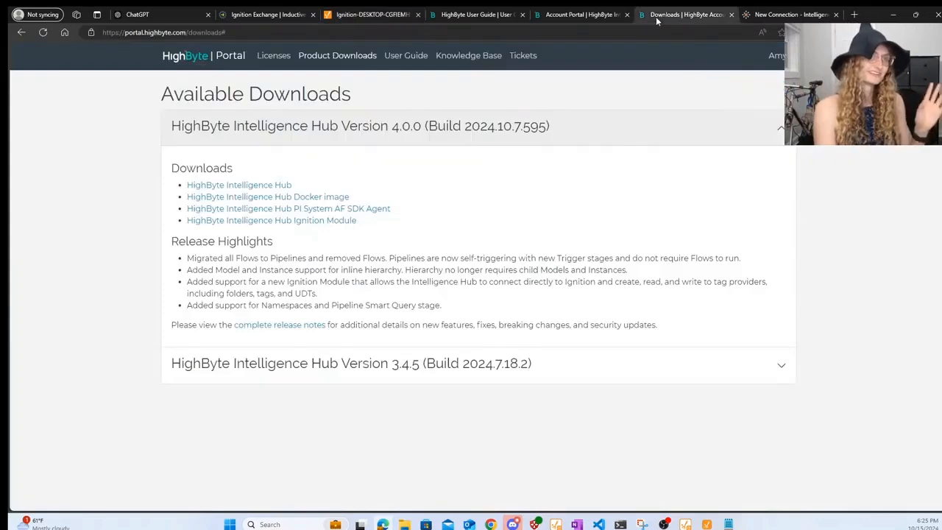
- Create NewIgnitionModule with the Ignition Module protocol and host localhost, then view its inputs
click(565, 15)
click(498, 19)
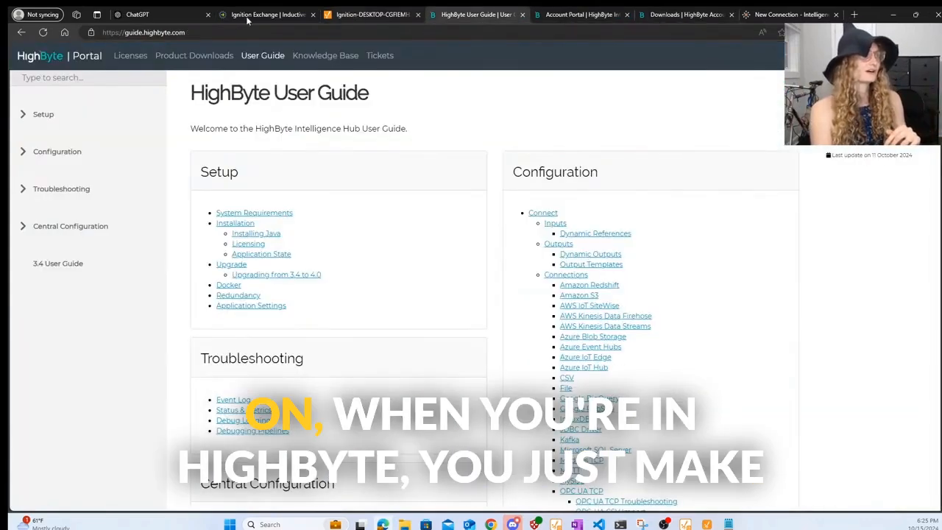
click(790, 15)
click(331, 134)
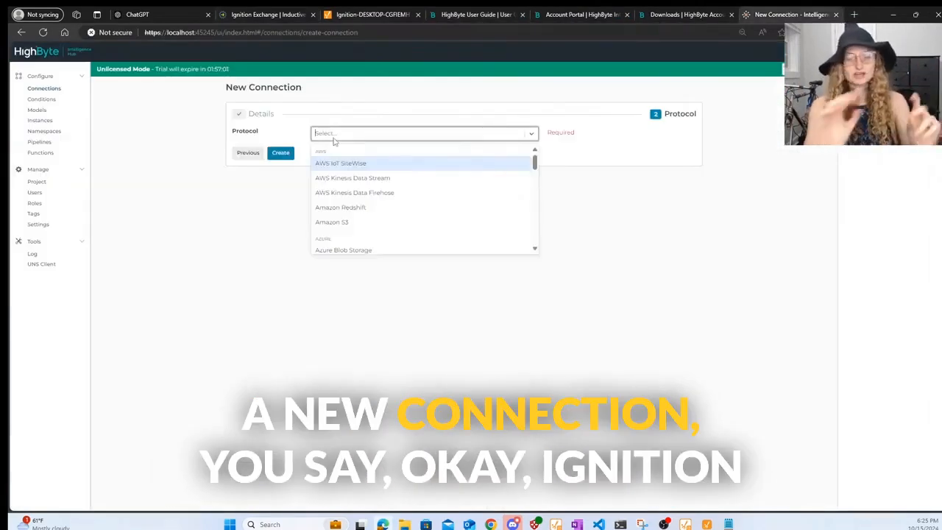
text(igni)
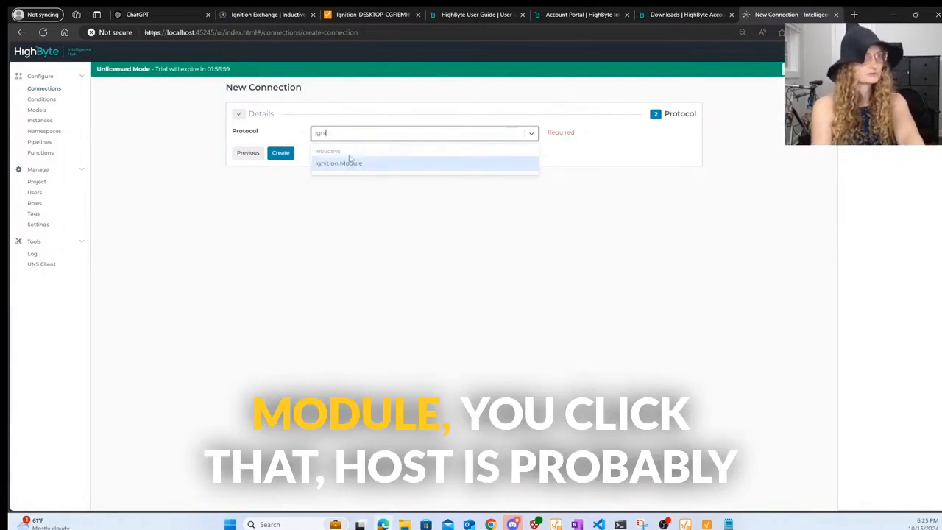
click(356, 166)
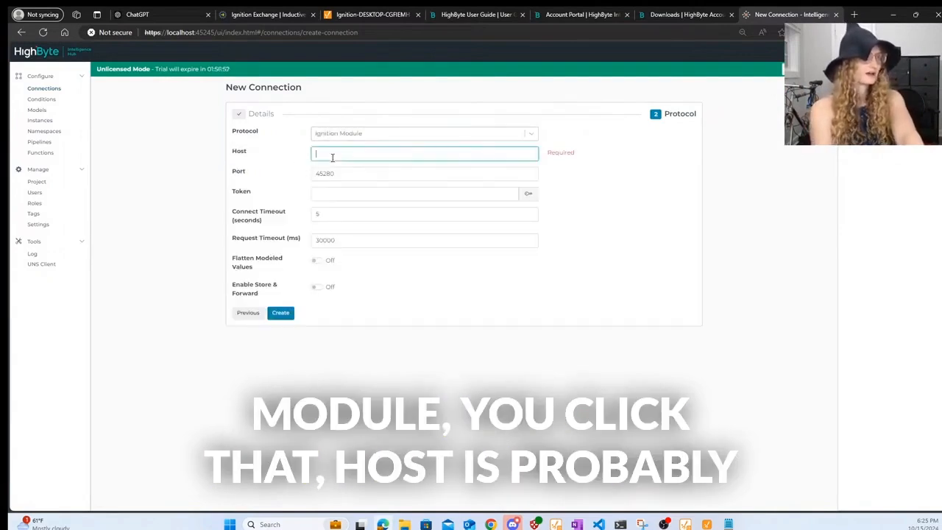
click(332, 157)
text(local)
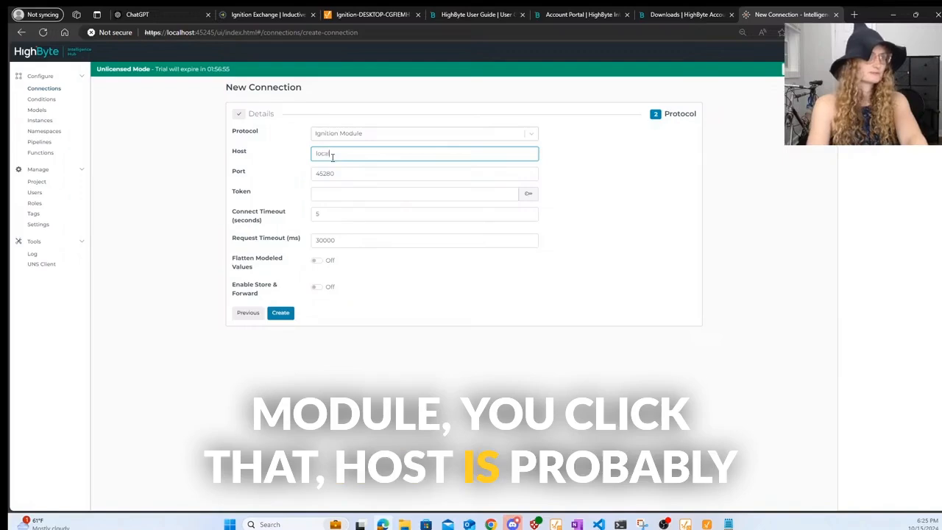
text(host)
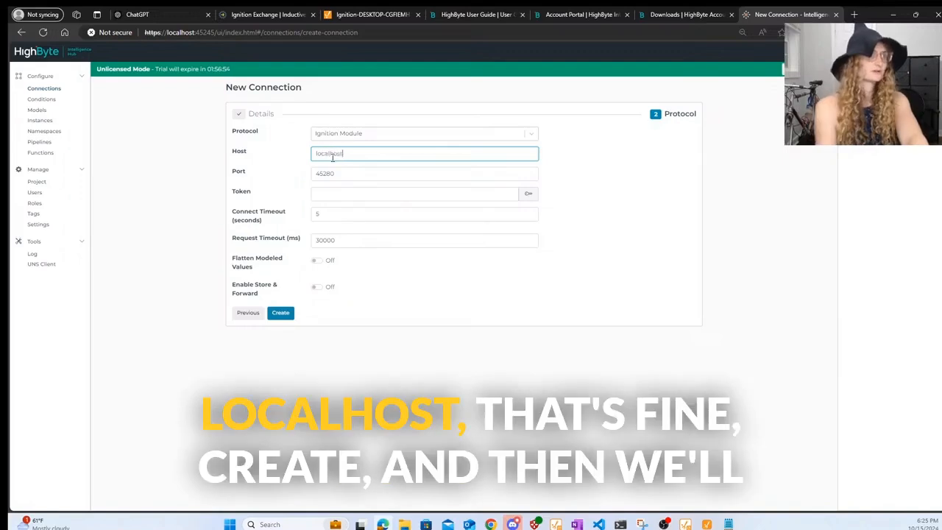
click(276, 314)
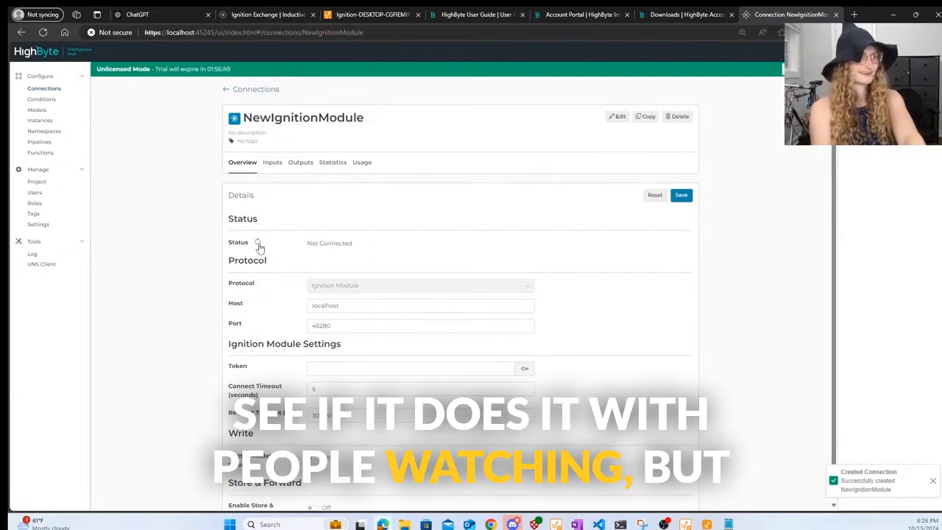
click(274, 166)
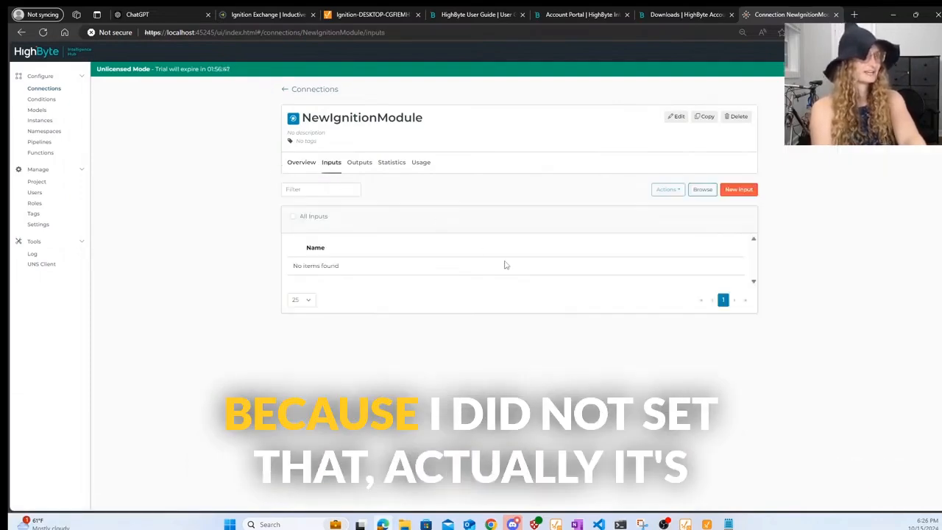
- Browse NewIgnitionModule's Ignition items and review its connection error message on the overview
click(701, 191)
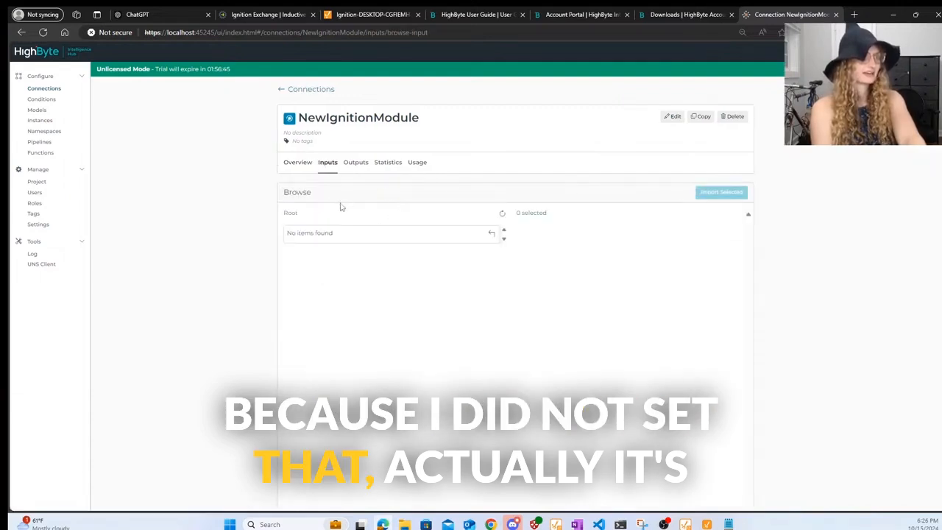
click(298, 162)
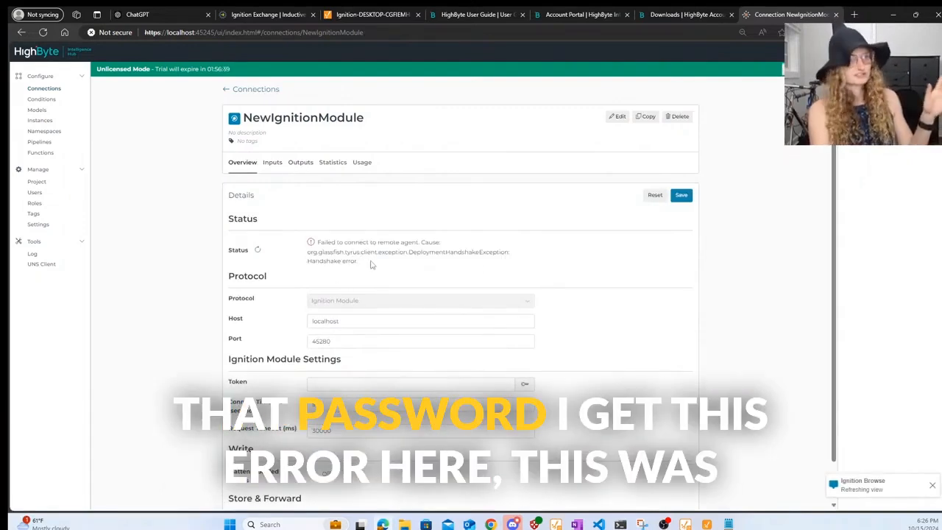
triple_click(374, 267)
click(364, 274)
scroll(359, 272, up, 4)
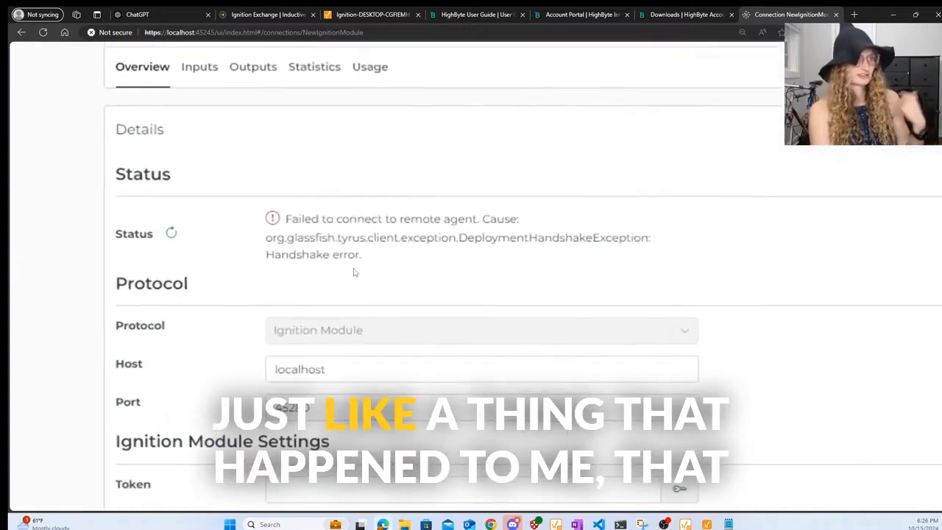
scroll(353, 272, down, 4)
scroll(353, 271, down, 1)
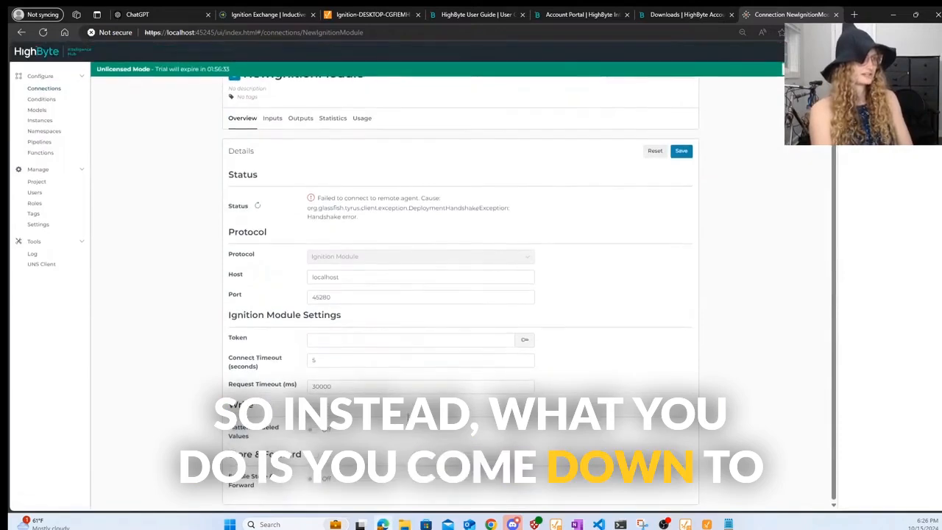
- Check the stored system secrets through Manage Secrets, then return to the Connections list
click(525, 340)
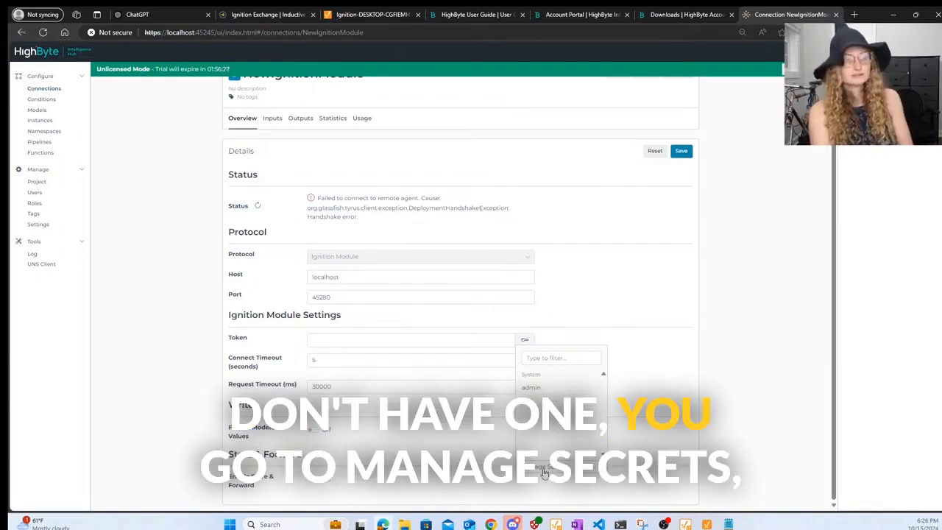
click(545, 469)
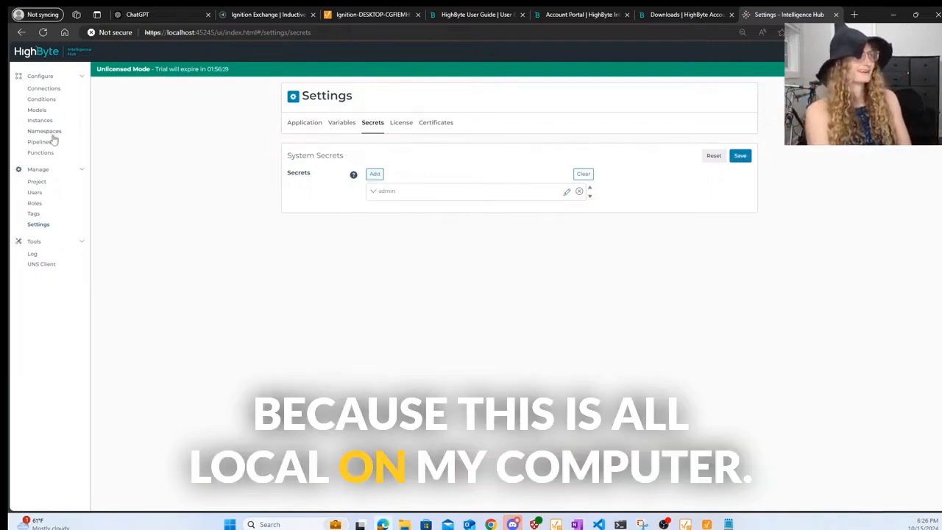
click(44, 89)
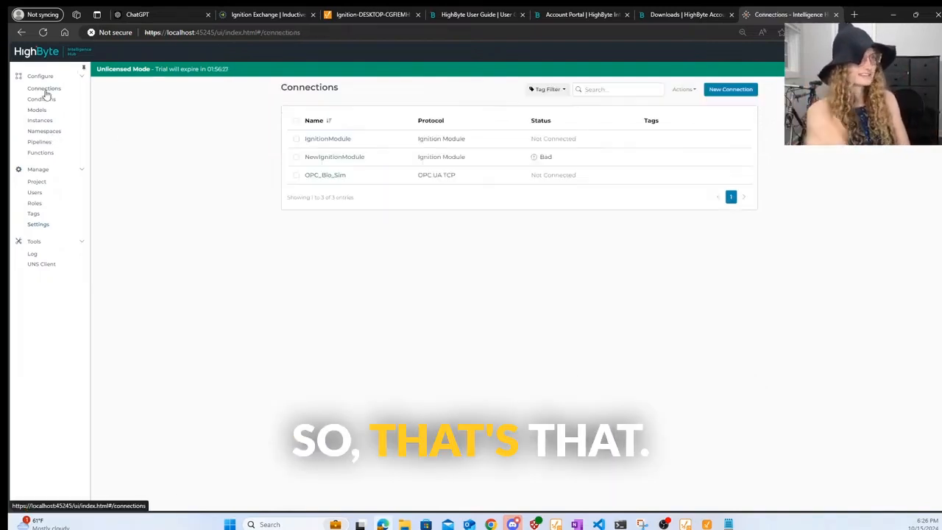
- Delete the failing NewIgnitionModule connection
click(296, 157)
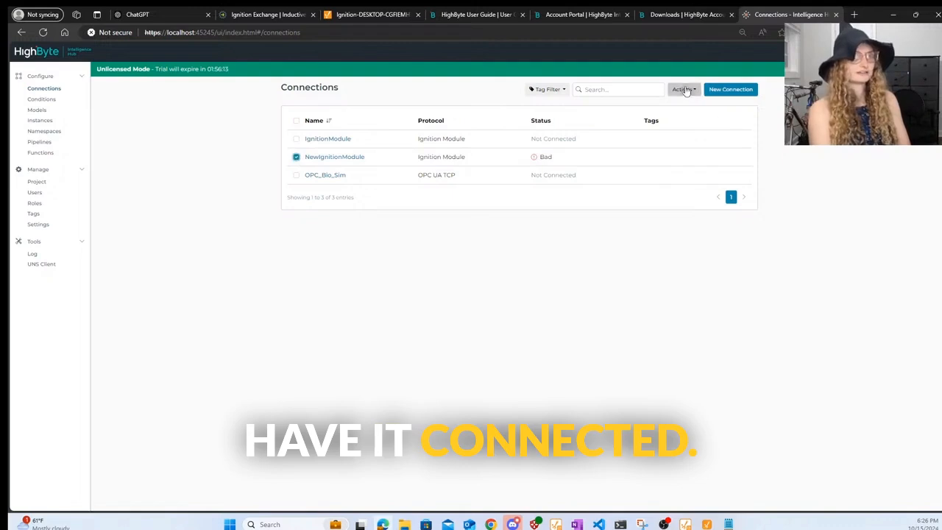
click(676, 106)
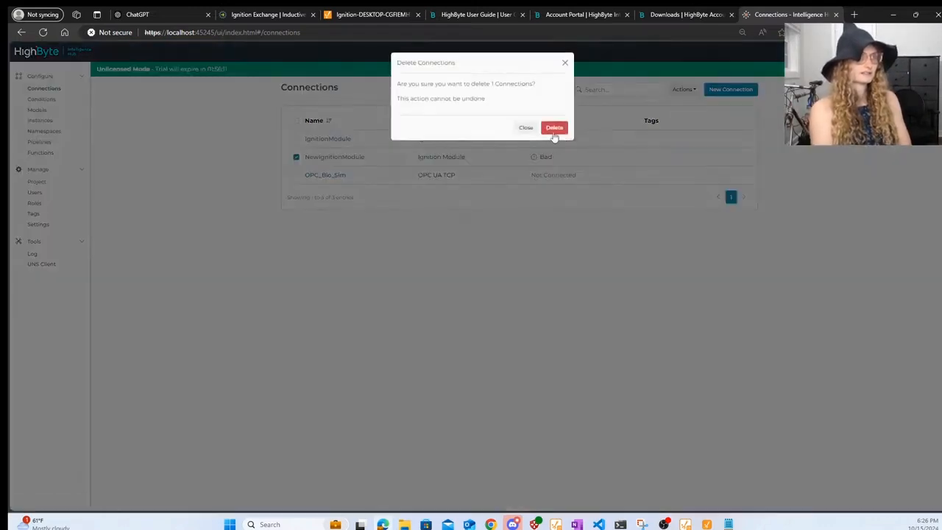
click(553, 127)
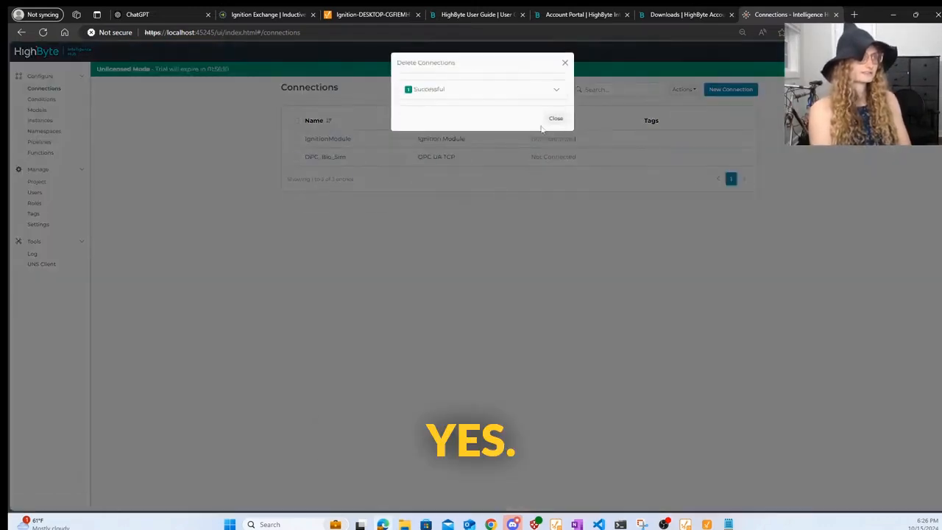
click(564, 63)
- Import the RockwellExchange tag folder as an input of the IgnitionModule connection
click(327, 140)
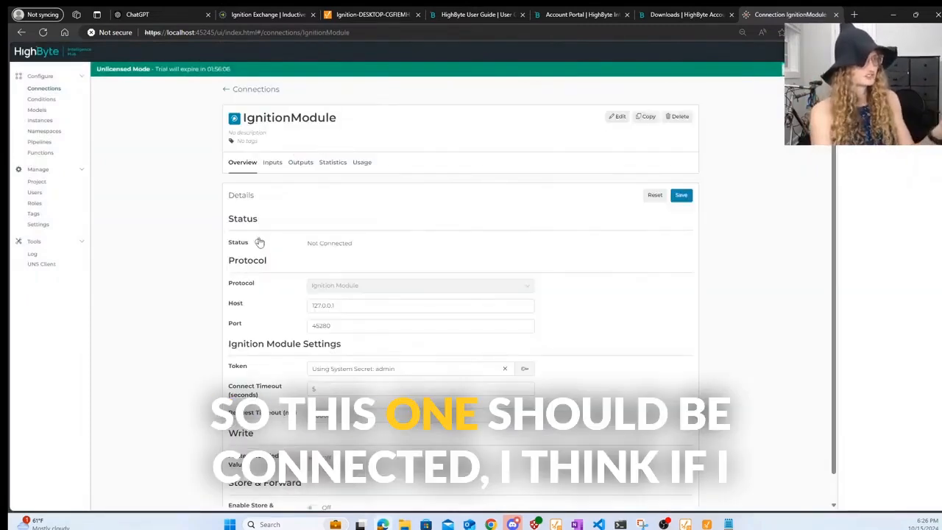
click(271, 162)
click(702, 191)
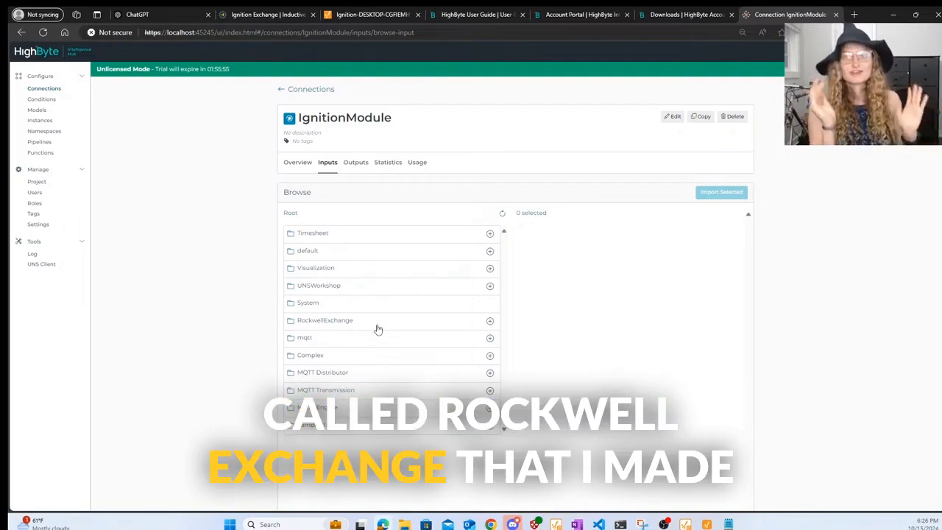
click(490, 324)
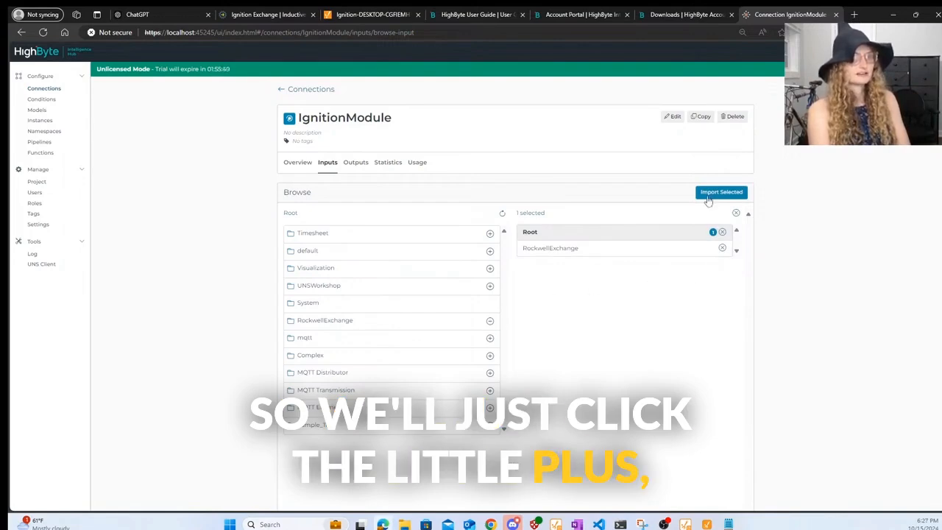
click(708, 194)
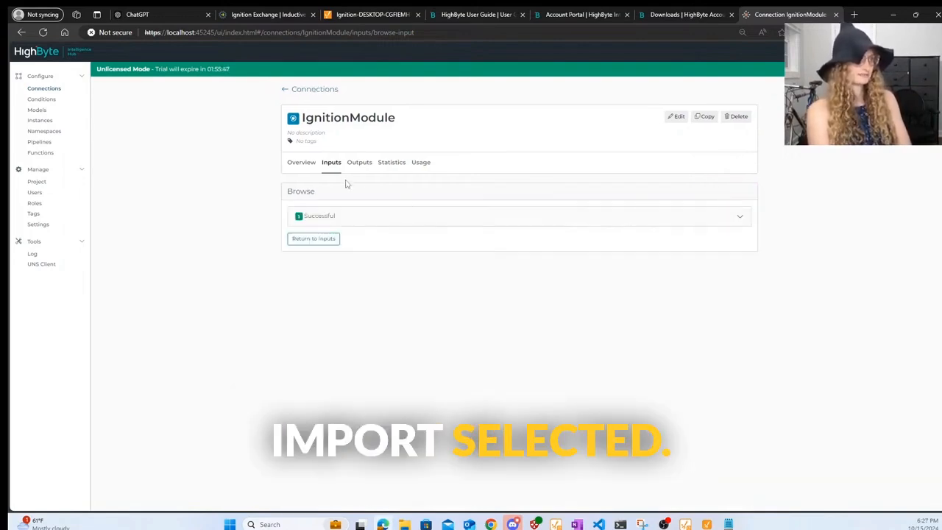
click(304, 163)
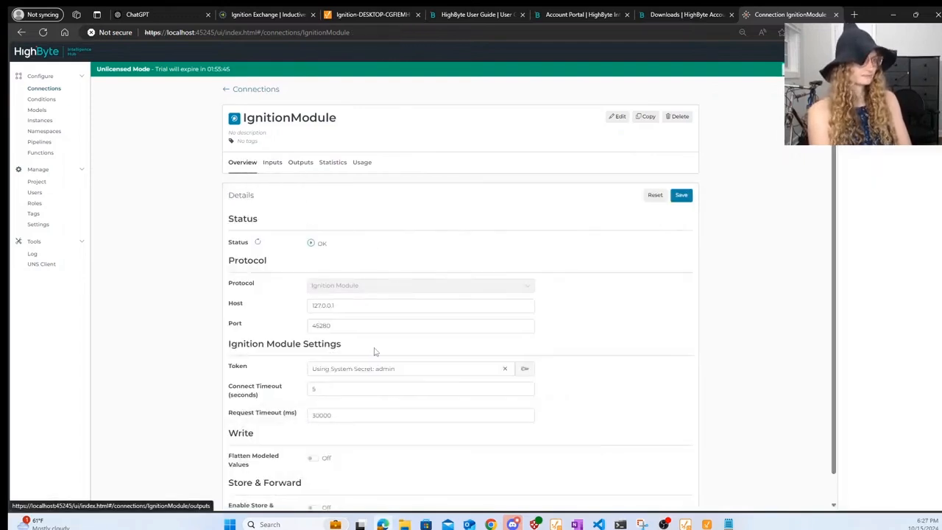
click(273, 162)
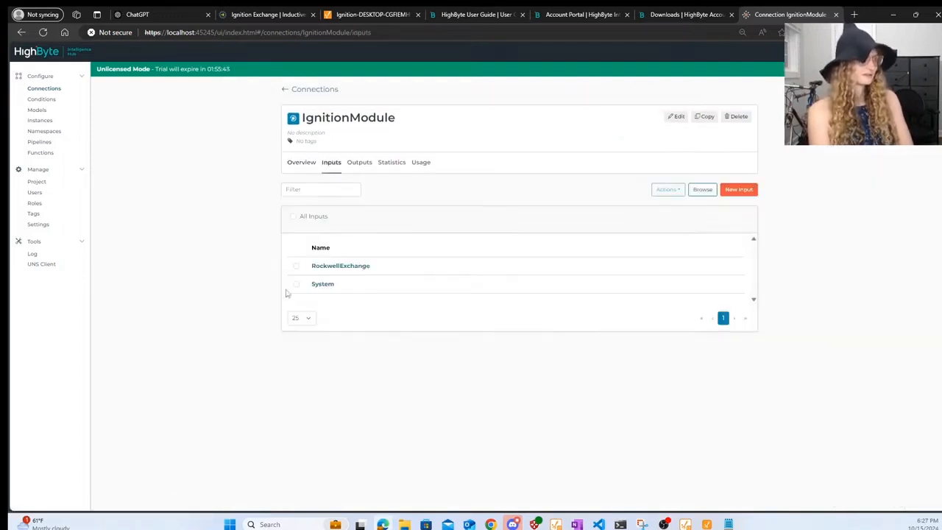
- Test the RockwellExchange input and review the returned BIO100 UDT JSON
click(354, 266)
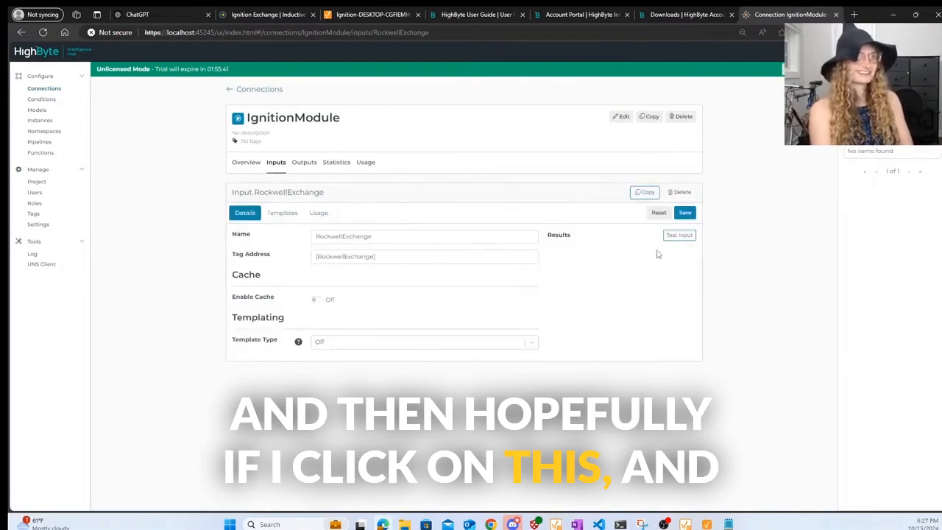
click(674, 236)
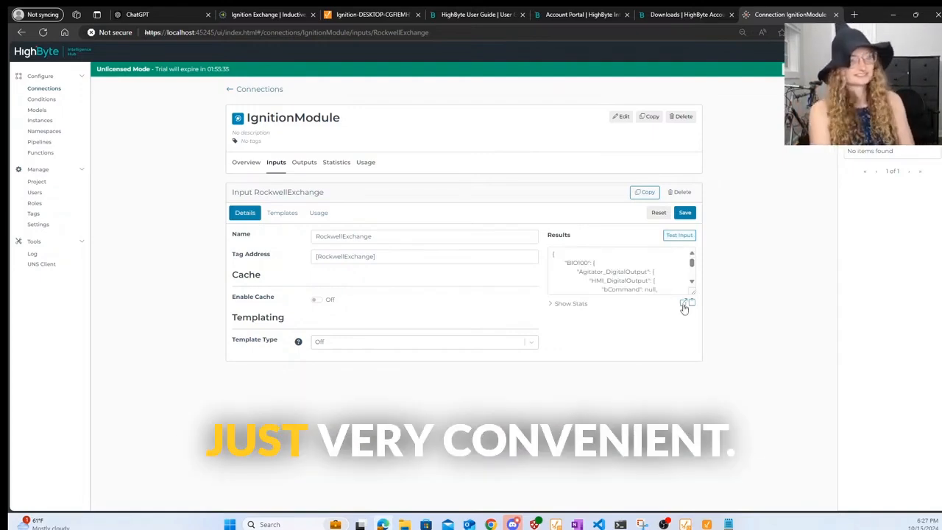
click(683, 303)
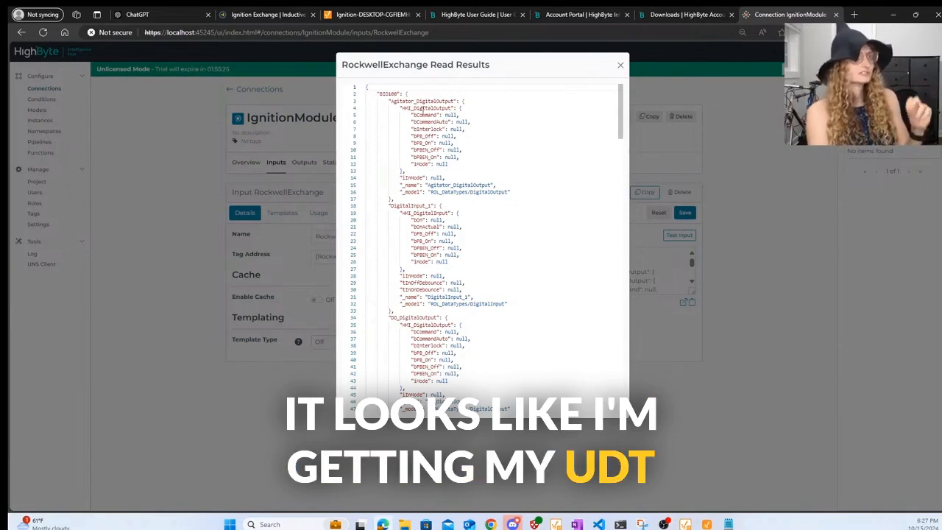
scroll(474, 184, down, 6)
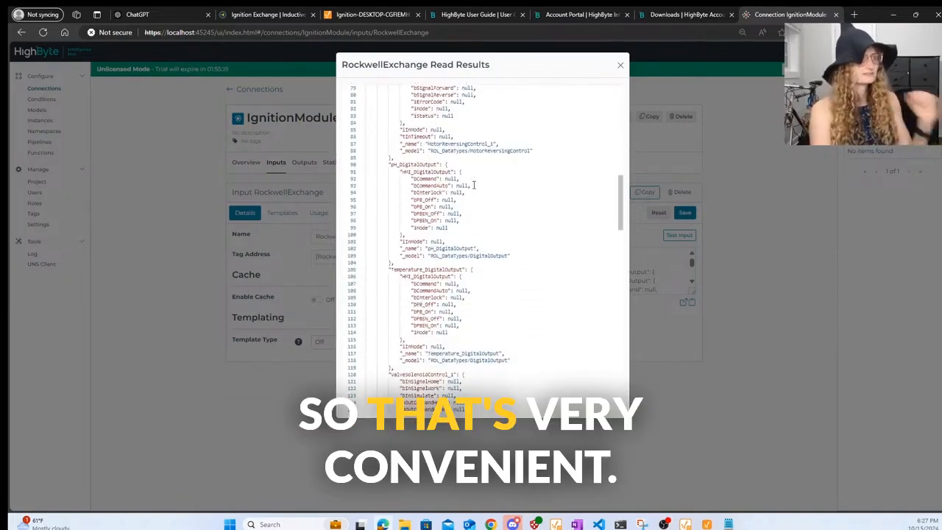
scroll(473, 184, down, 5)
scroll(473, 184, down, 11)
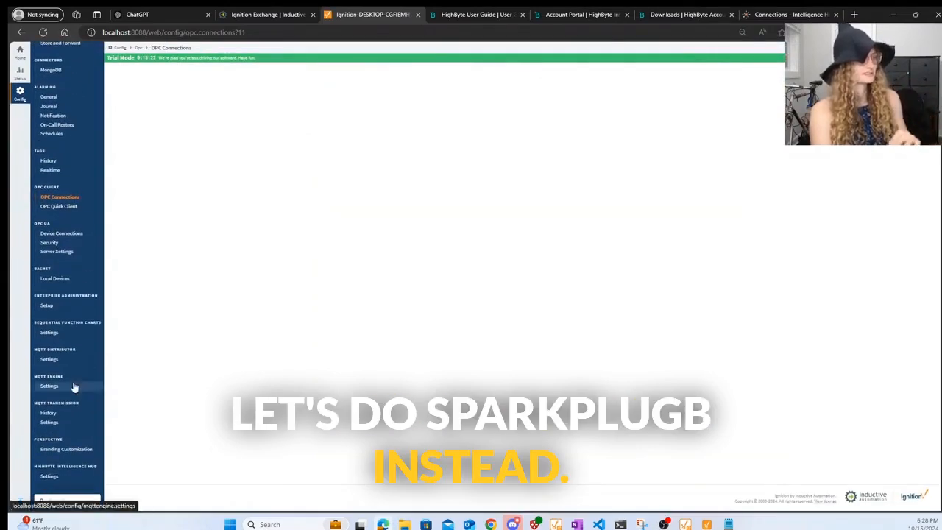
- Review the Chariot SCADA broker in Ignition's MQTT Transmission servers, then return to HighByte's connections
click(55, 427)
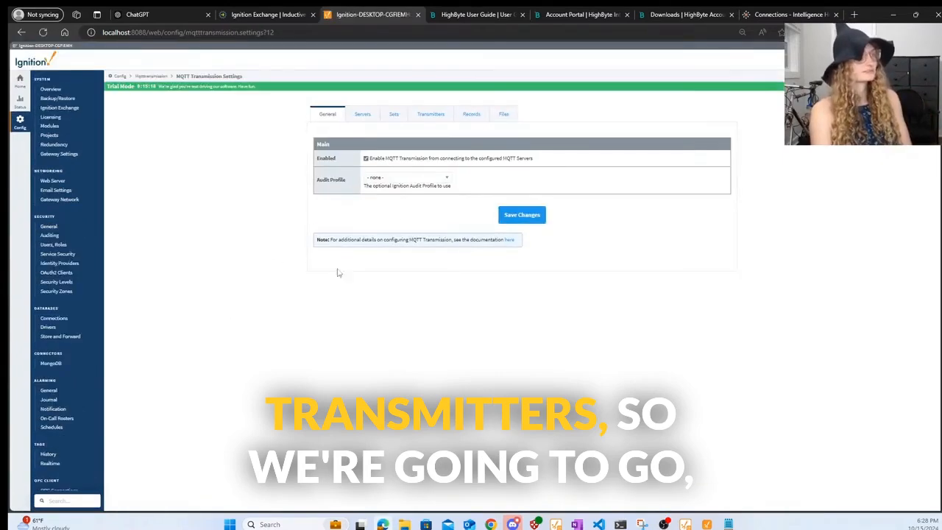
click(359, 116)
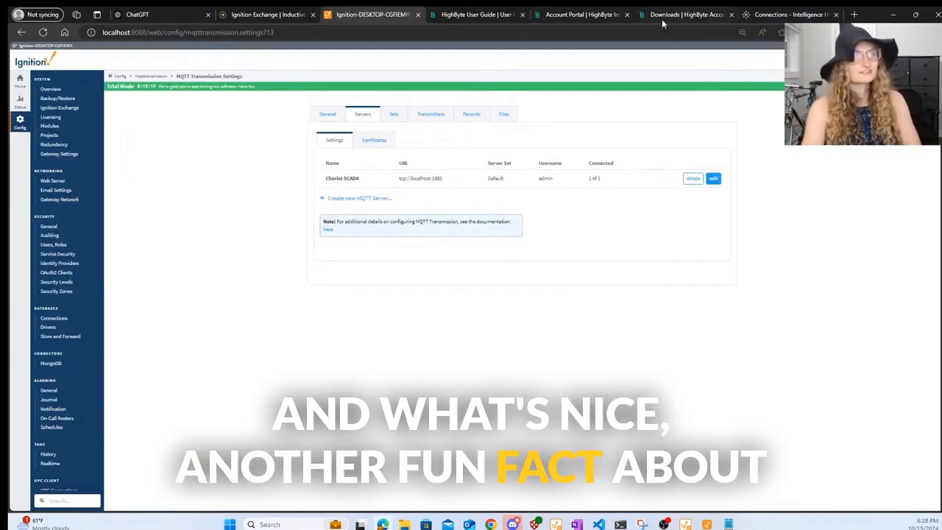
click(787, 14)
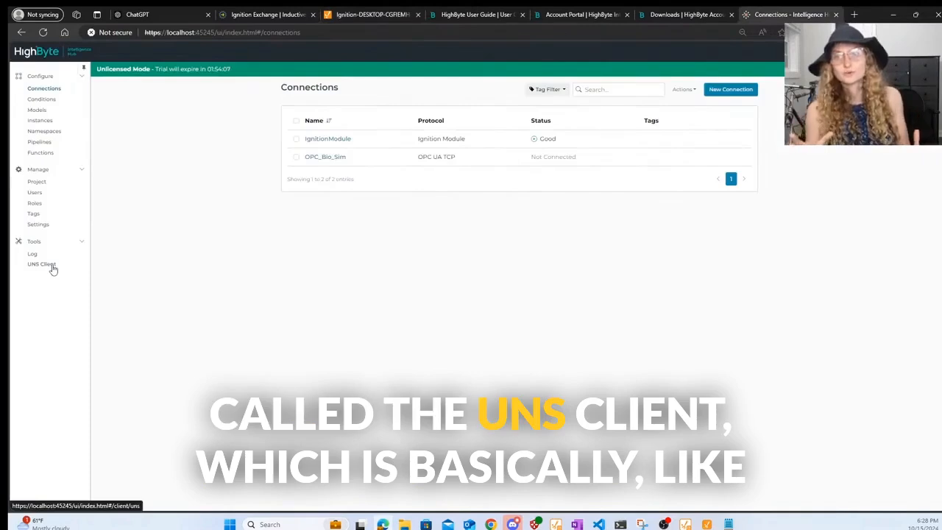
- Open the UNS Client from the Tools section of HighByte's sidebar
click(53, 270)
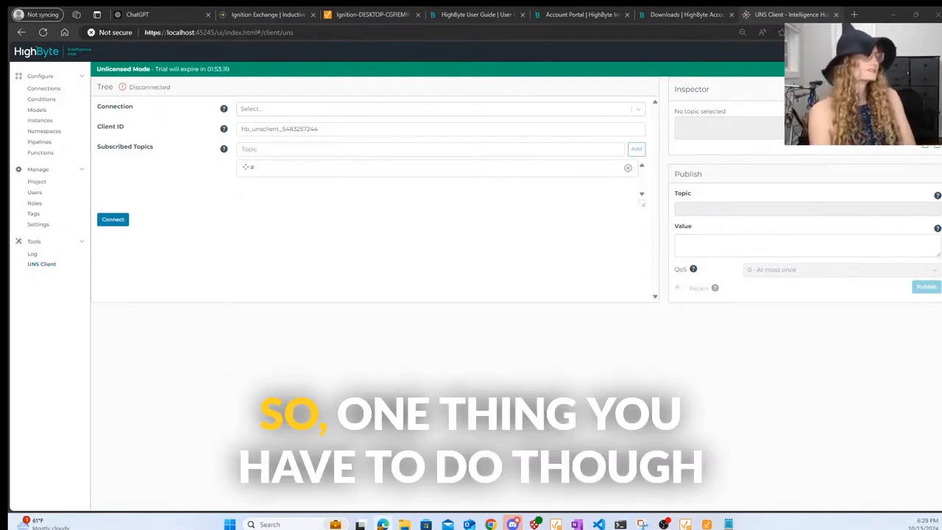
- Switch MQTT Broker Enabled to On in Settings, save, and return to the UNS Client
click(33, 213)
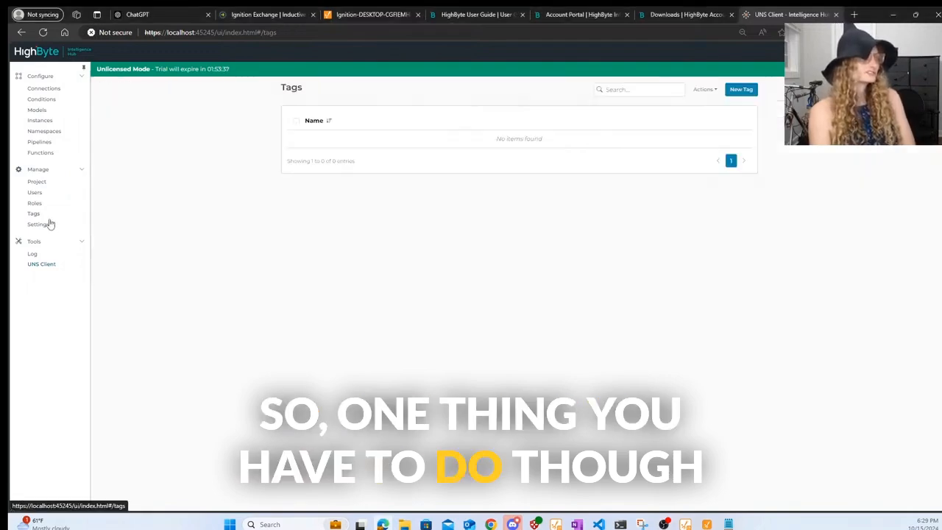
click(34, 224)
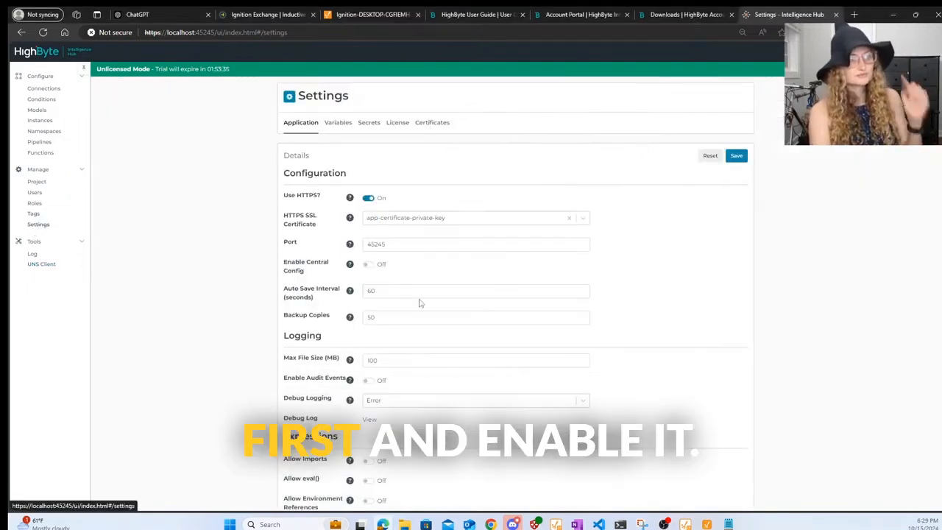
scroll(419, 301, down, 3)
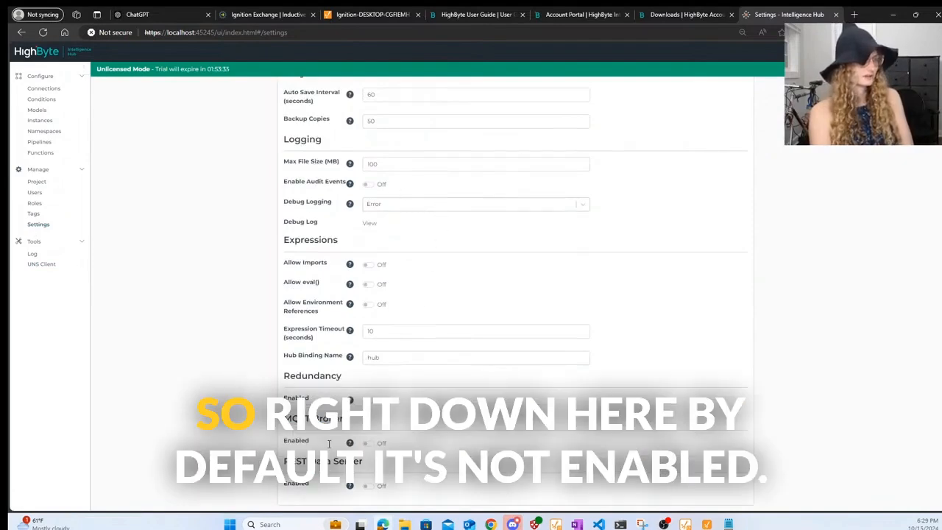
click(368, 443)
scroll(519, 447, down, 1)
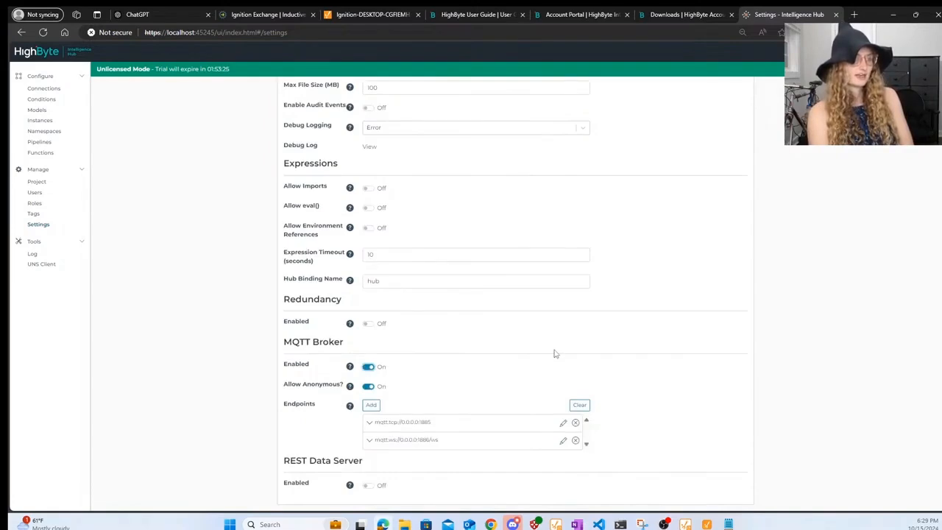
scroll(552, 351, up, 5)
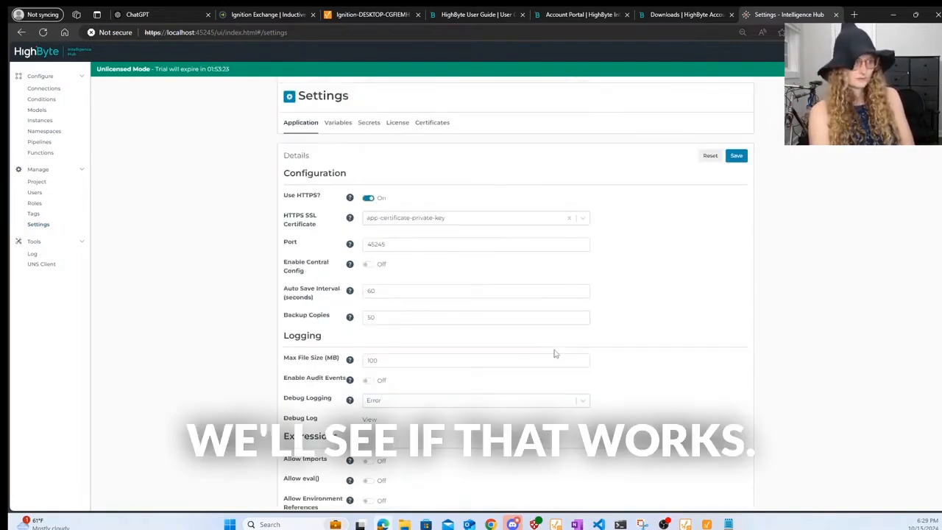
click(737, 157)
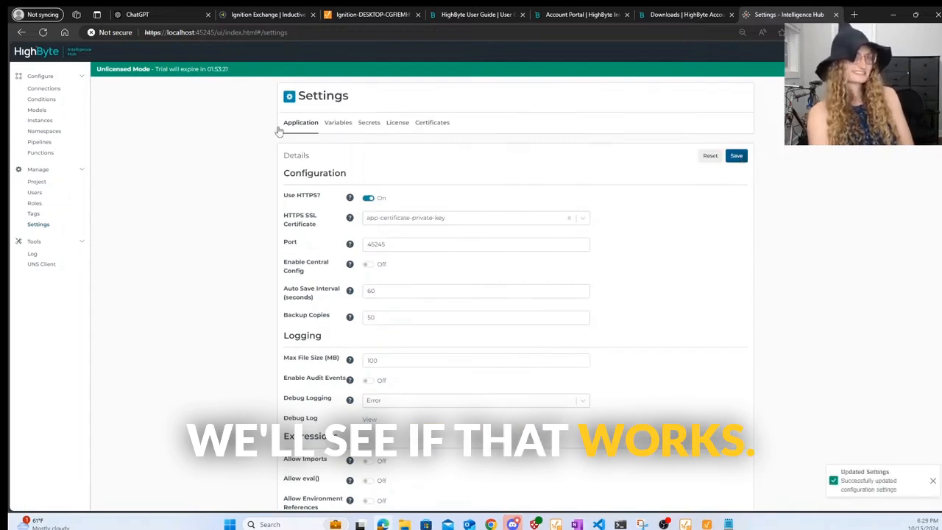
click(41, 263)
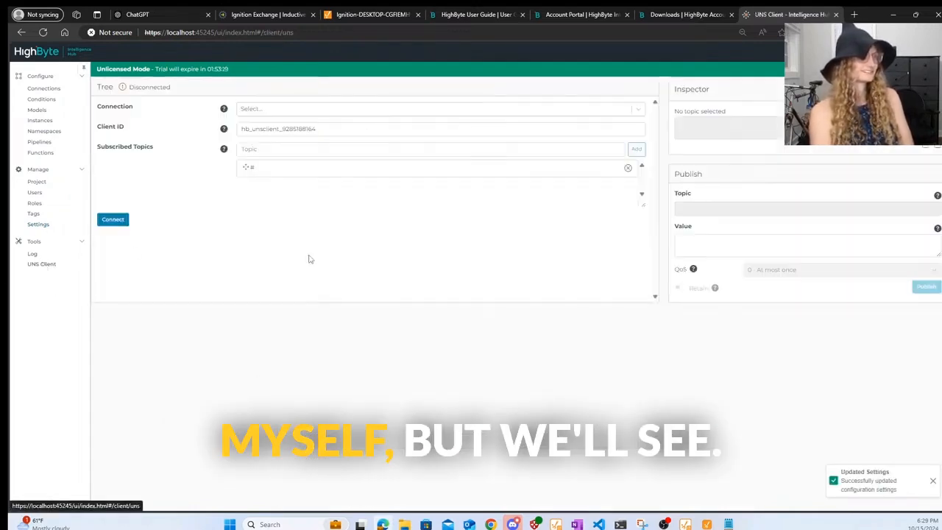
- Try to connect the UNS Client, then go to the connections list
click(277, 111)
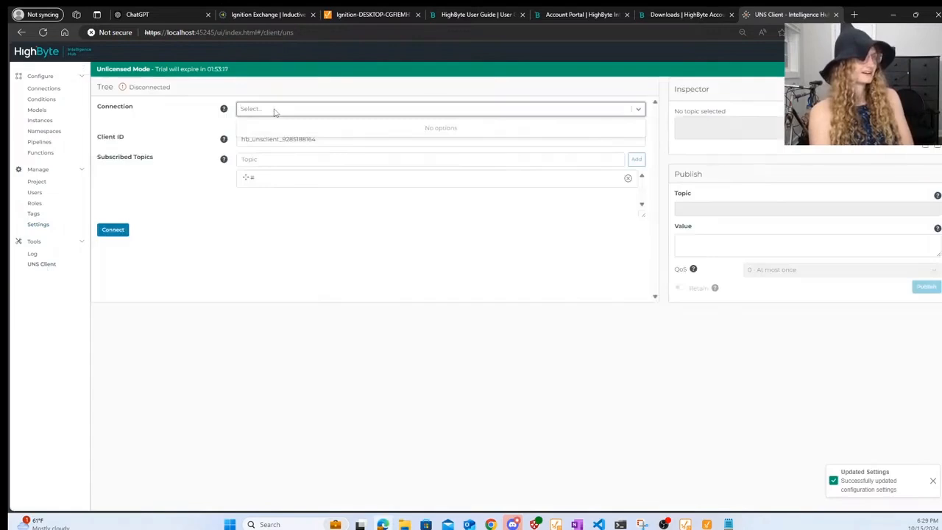
click(114, 234)
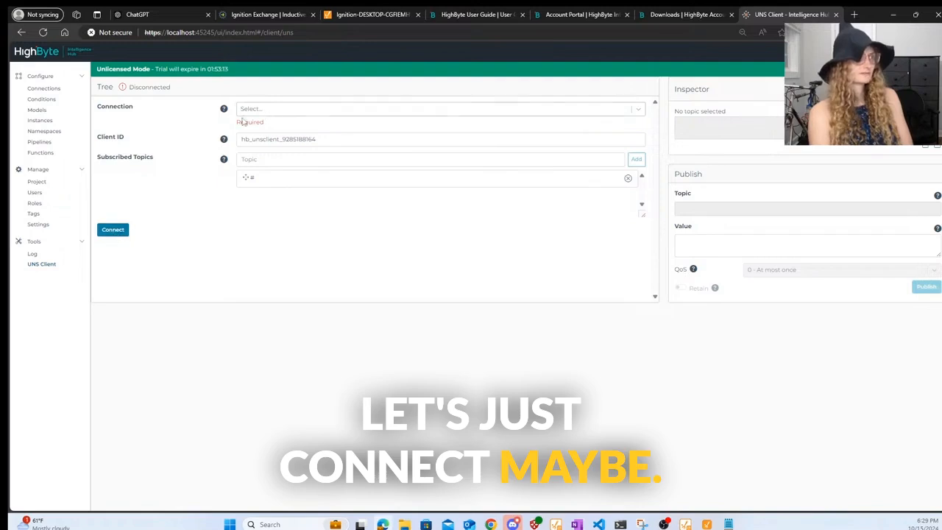
mouse_move(225, 110)
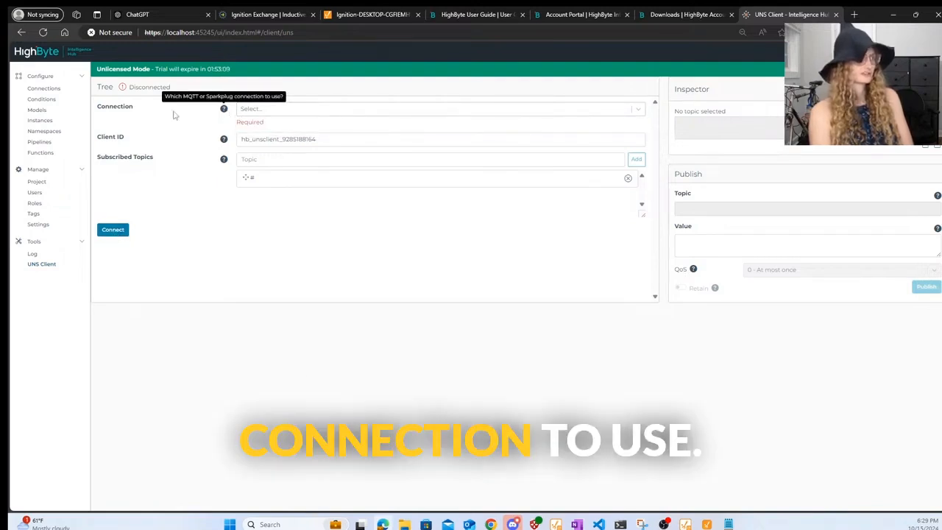
click(58, 90)
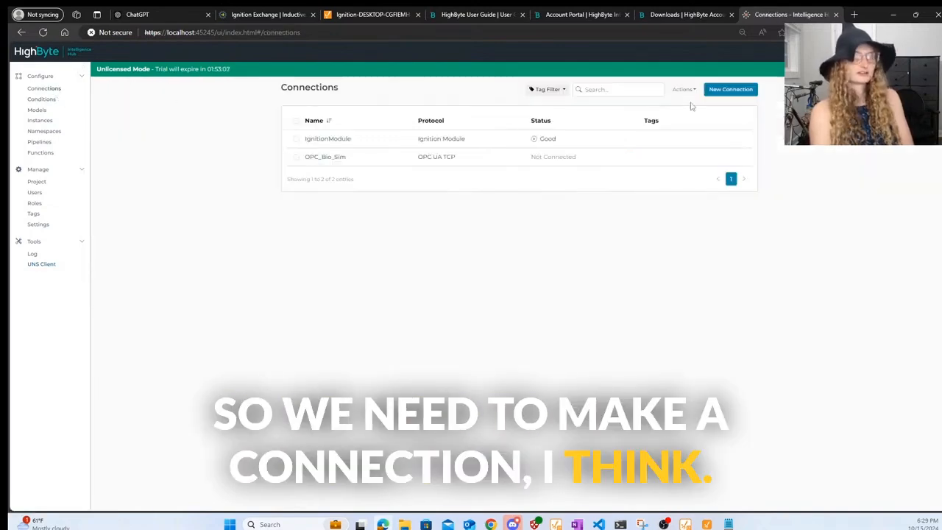
- Start a new connection named HighbyteMQTTBroker using the MQTT protocol
click(712, 91)
click(413, 133)
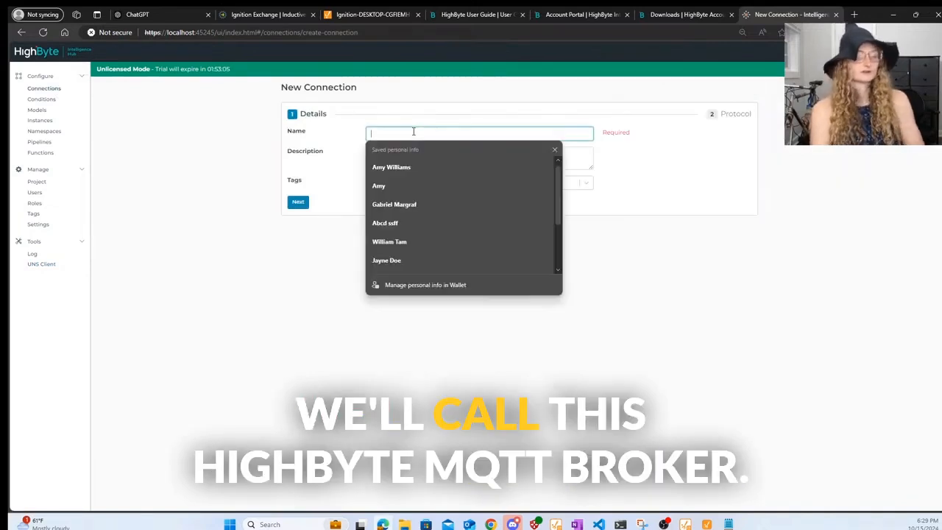
text(HighbyteMQTTB)
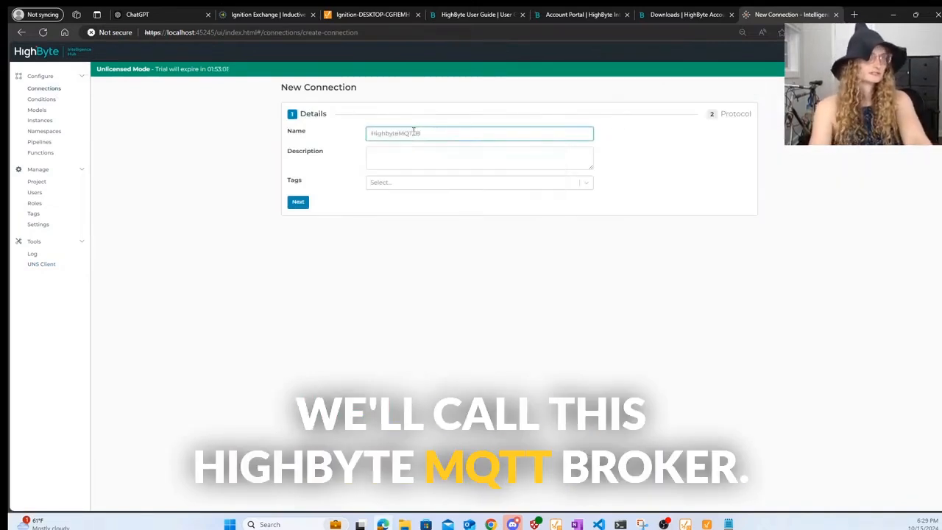
text(roker)
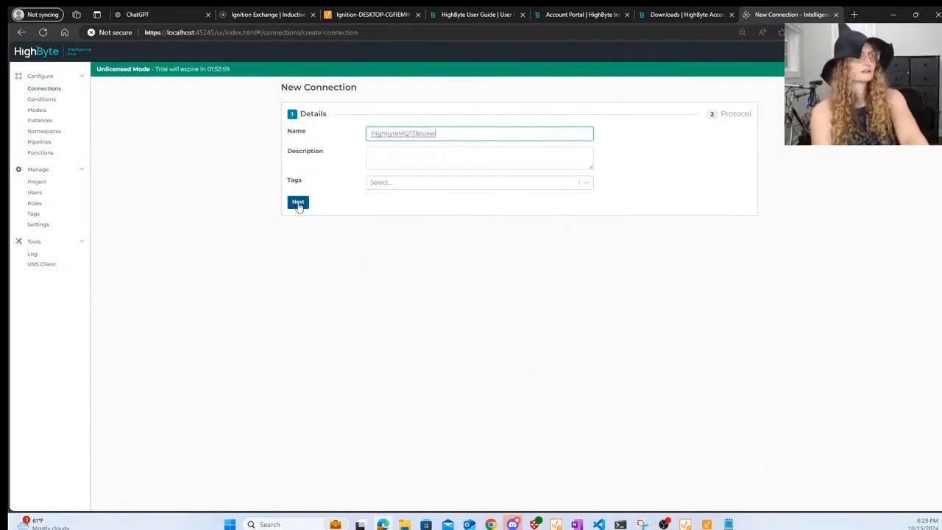
click(298, 203)
click(358, 135)
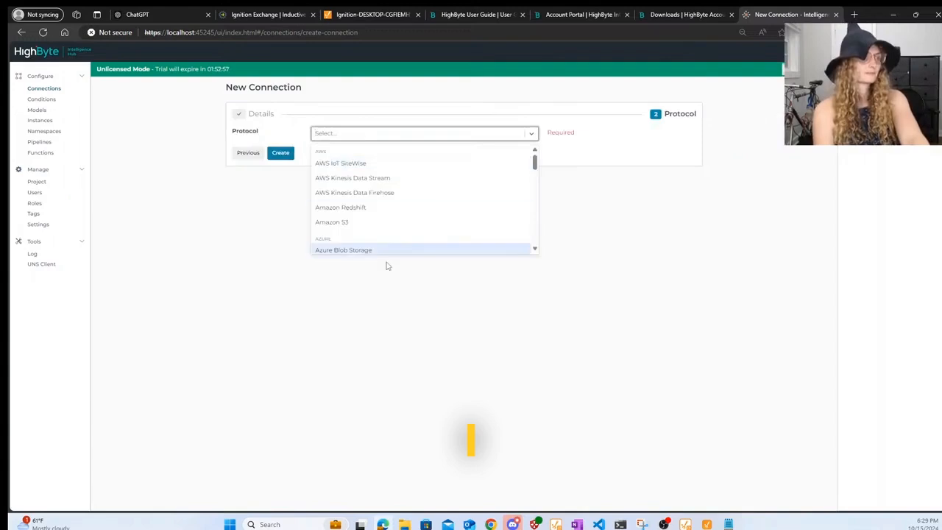
text(mqtt)
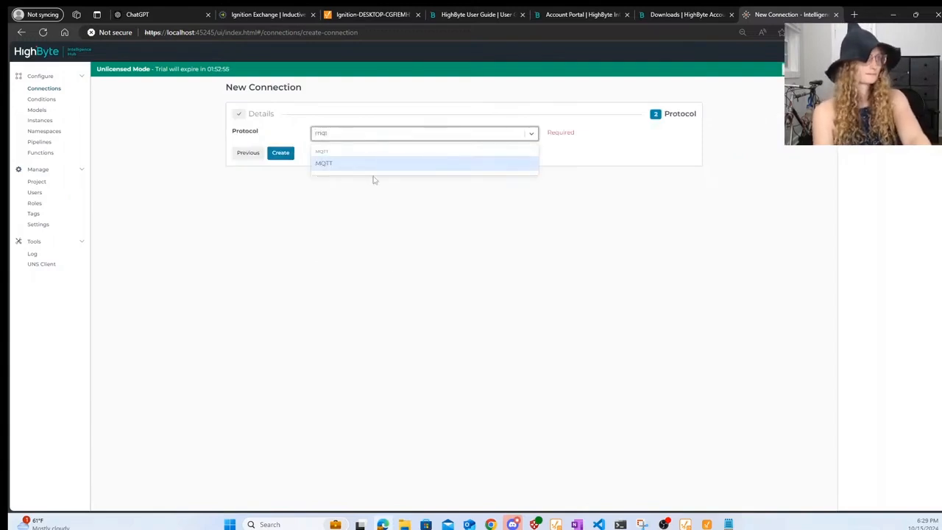
click(369, 167)
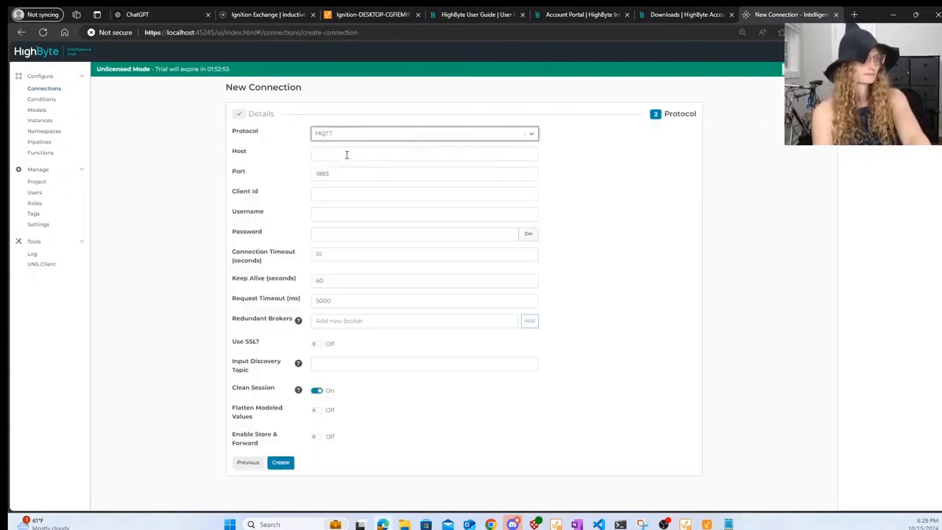
- Set port 1885 and host localhost, then create and save the HighbyteMQTTBroker connection
click(348, 174)
key(BackSpace)
text(5)
click(340, 153)
text(localhost)
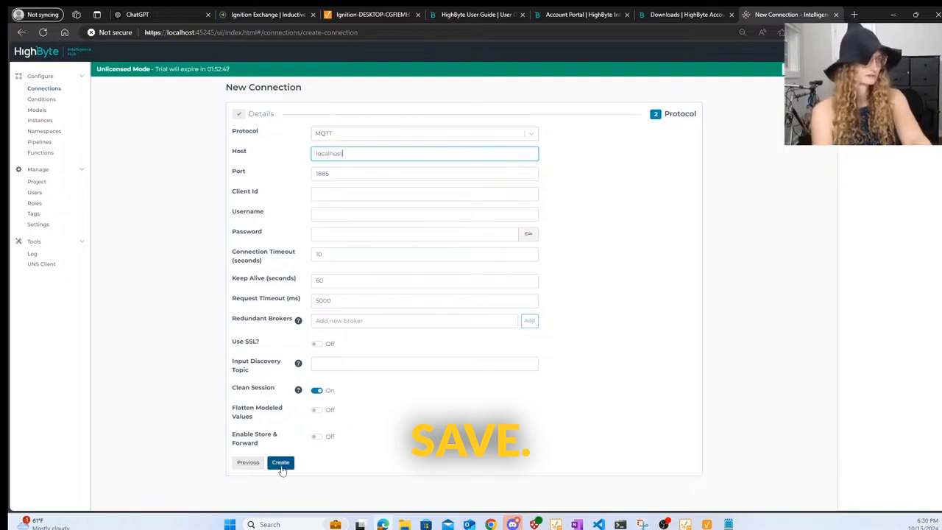
click(281, 464)
scroll(427, 358, down, 3)
scroll(427, 357, up, 3)
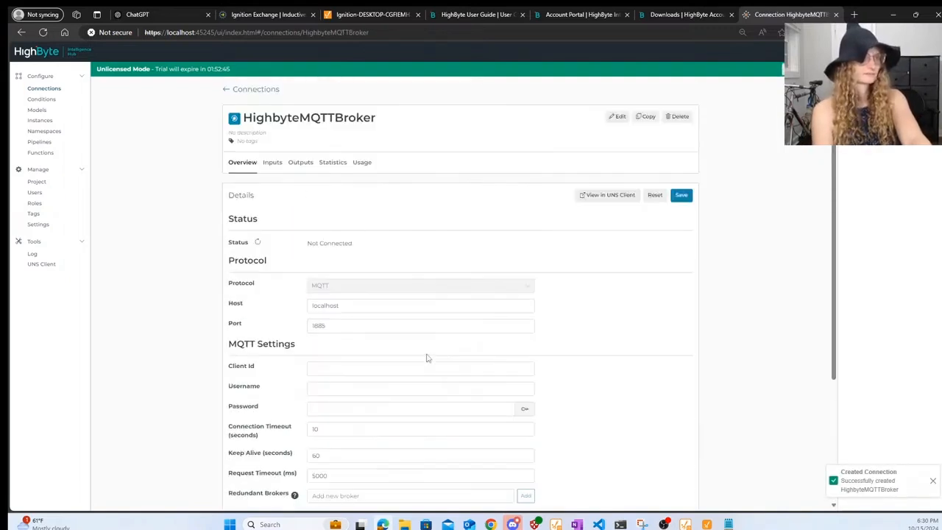
click(680, 197)
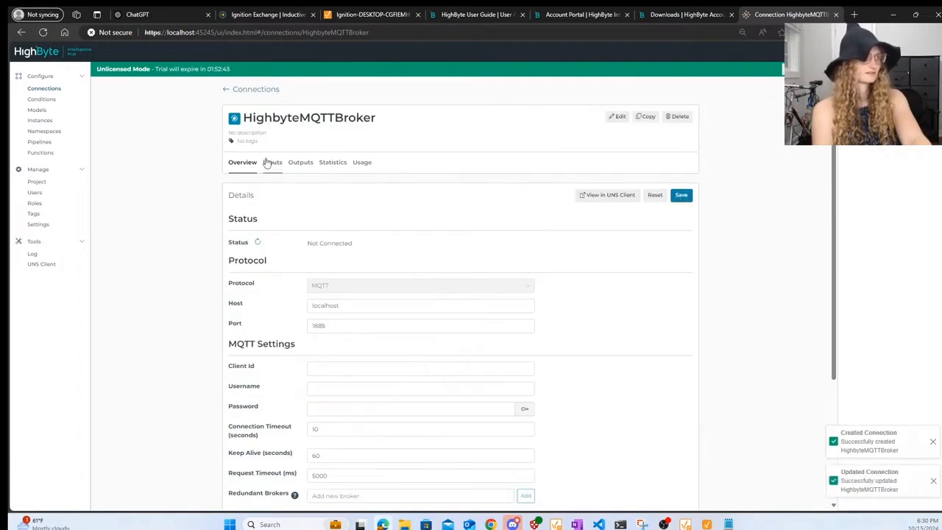
click(271, 162)
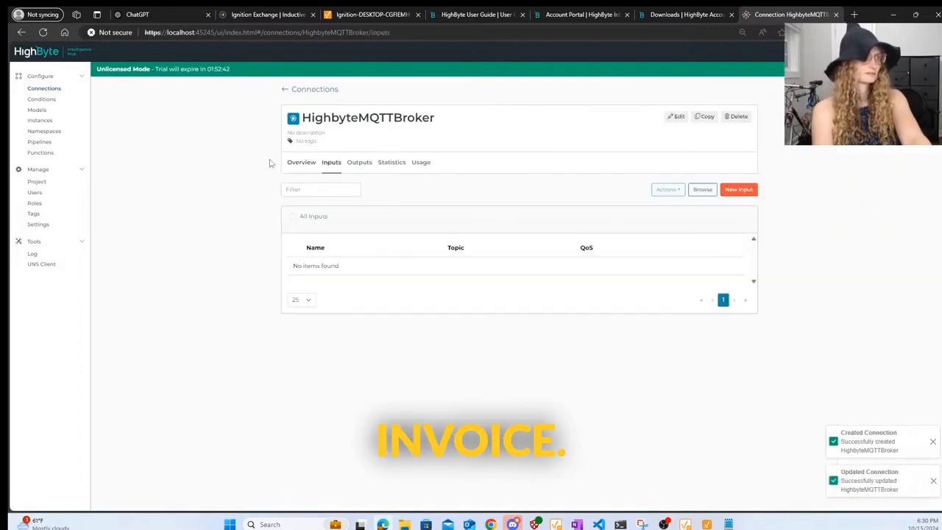
- Connect the UNS Client to the HighbyteMQTTBroker connection
click(48, 264)
click(331, 109)
click(290, 127)
click(112, 219)
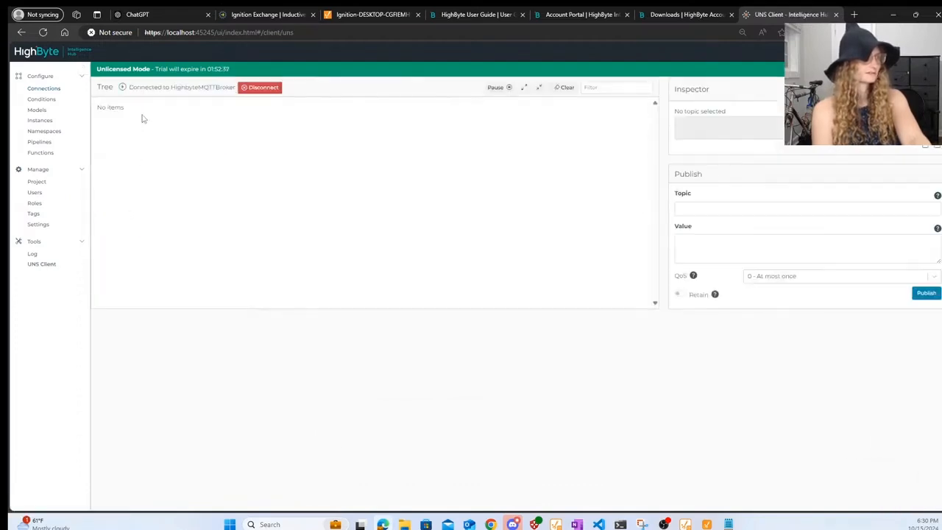
- Launch MQTT Explorer and connect it to localhost on port 1885
click(302, 523)
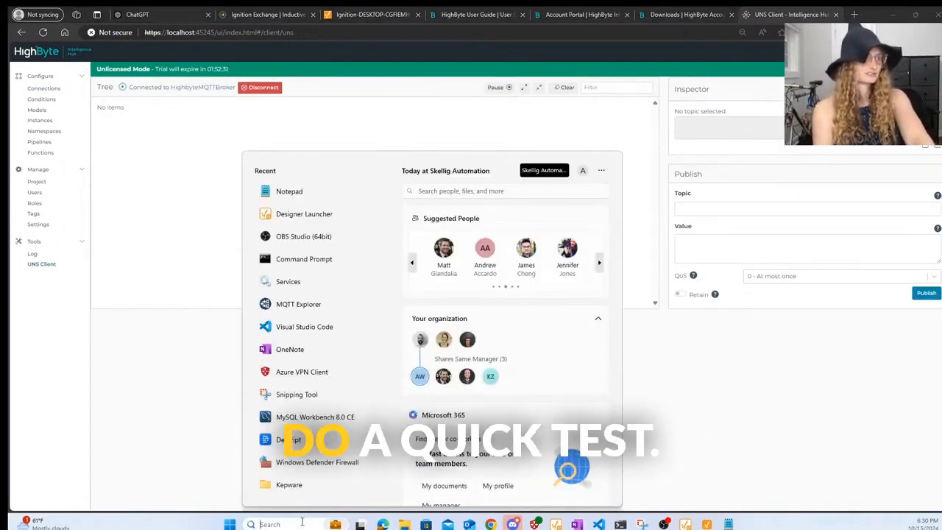
text(mqtt)
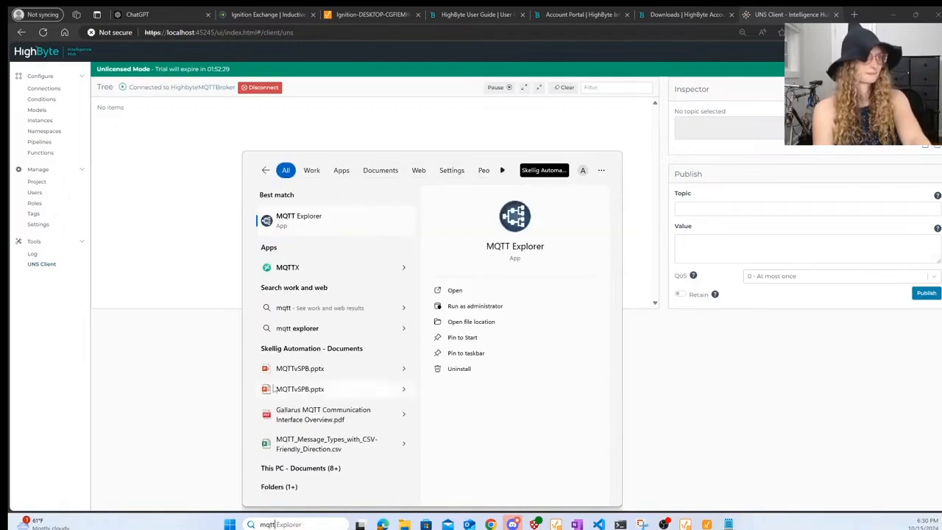
click(335, 220)
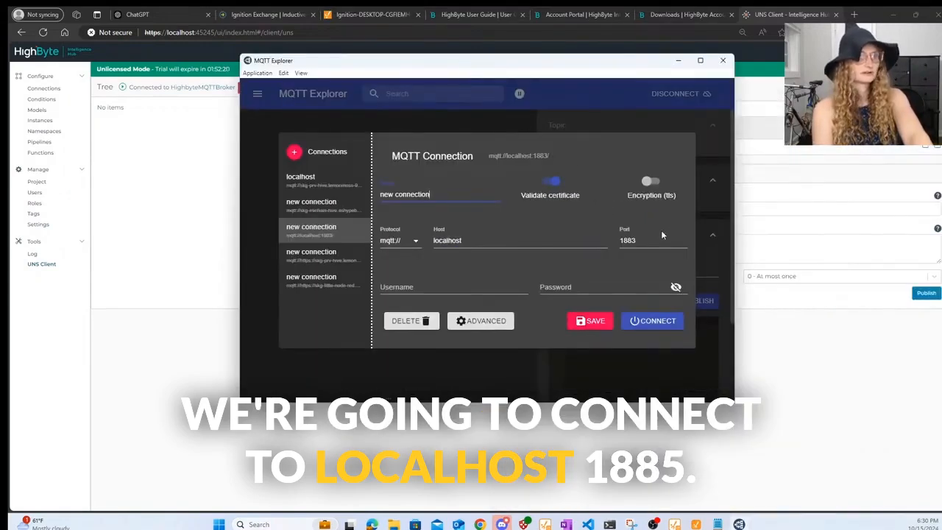
click(650, 241)
key(BackSpace)
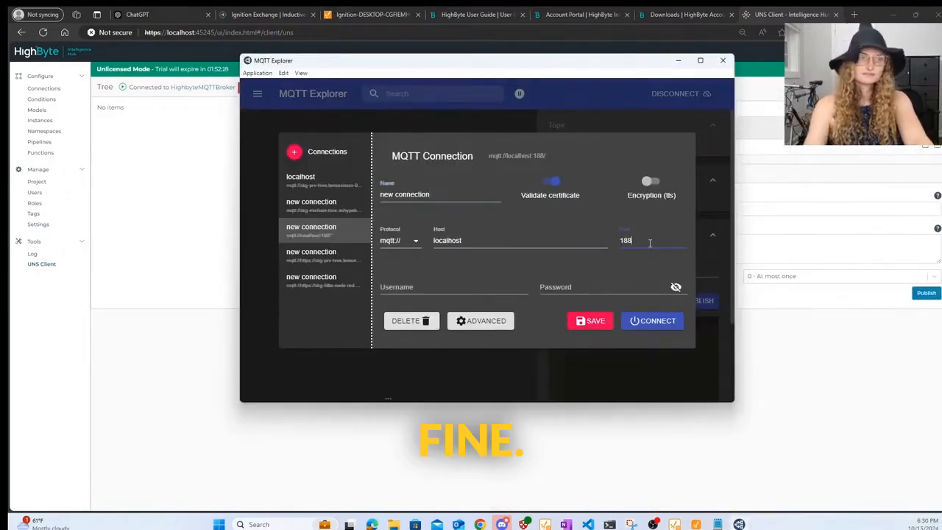
text(5)
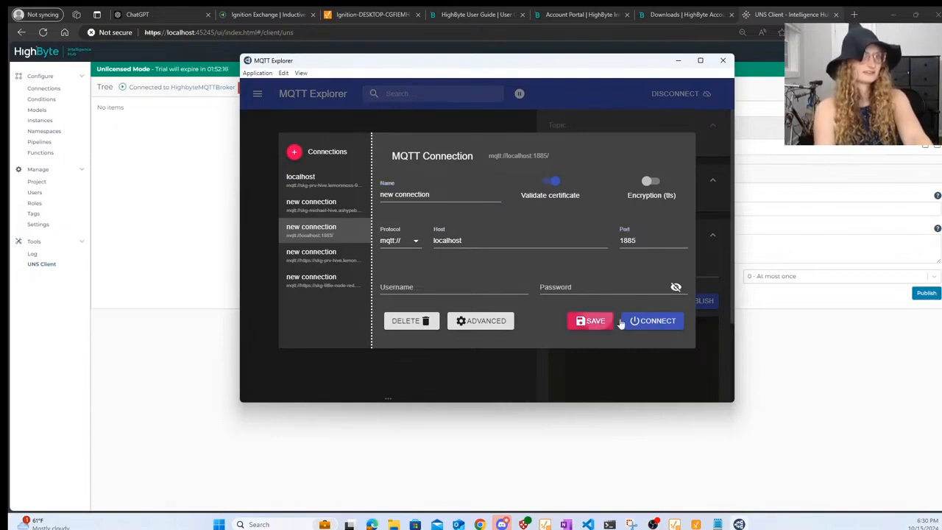
click(673, 321)
- Publish 'Hi Highbyte' to topic Hello/World and confirm it appears in HighByte's UNS Client tree
click(582, 263)
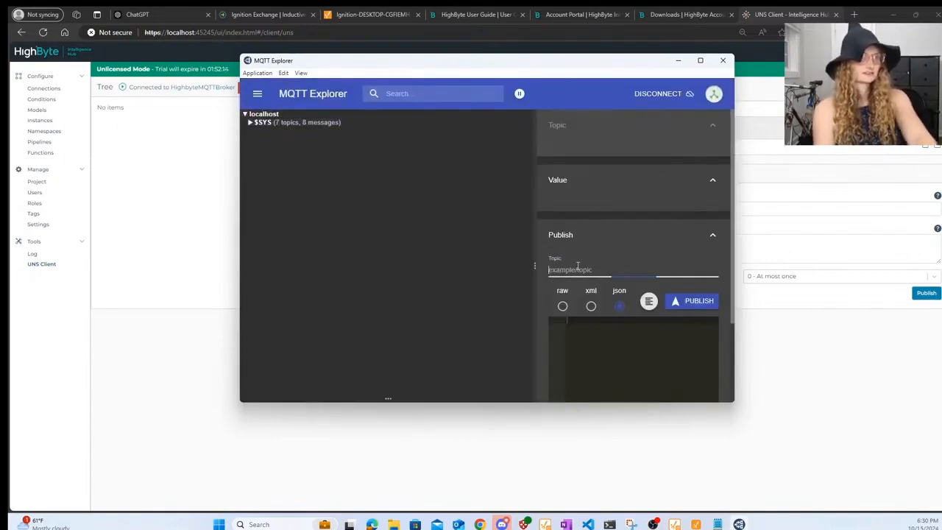
text(Hel)
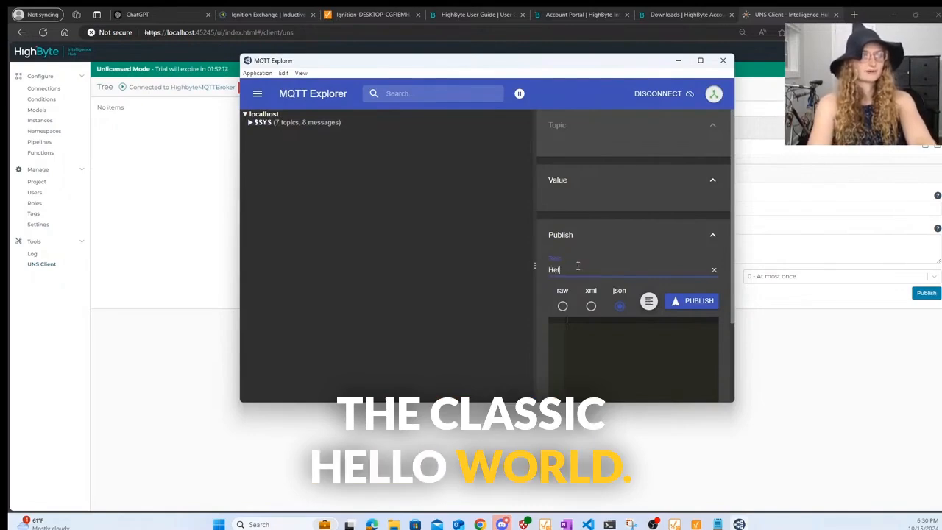
text(lo/Work)
key(BackSpace)
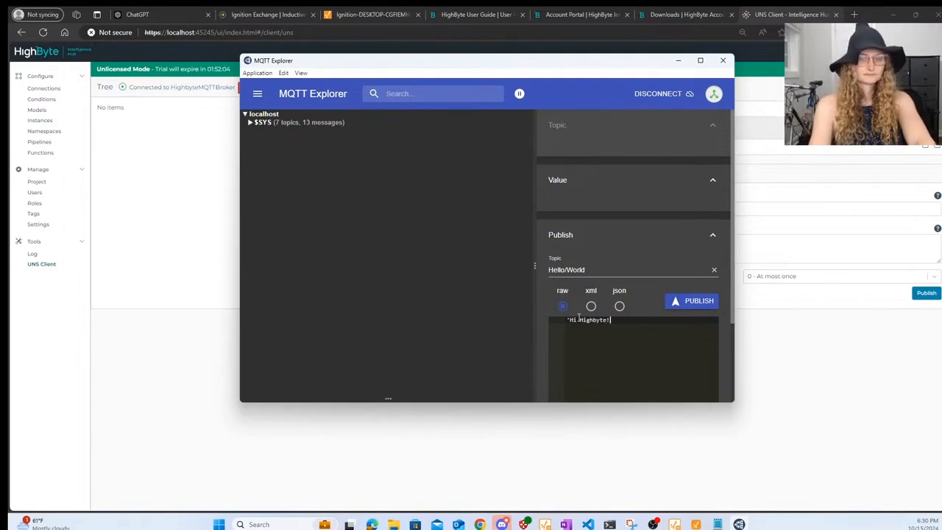
click(676, 306)
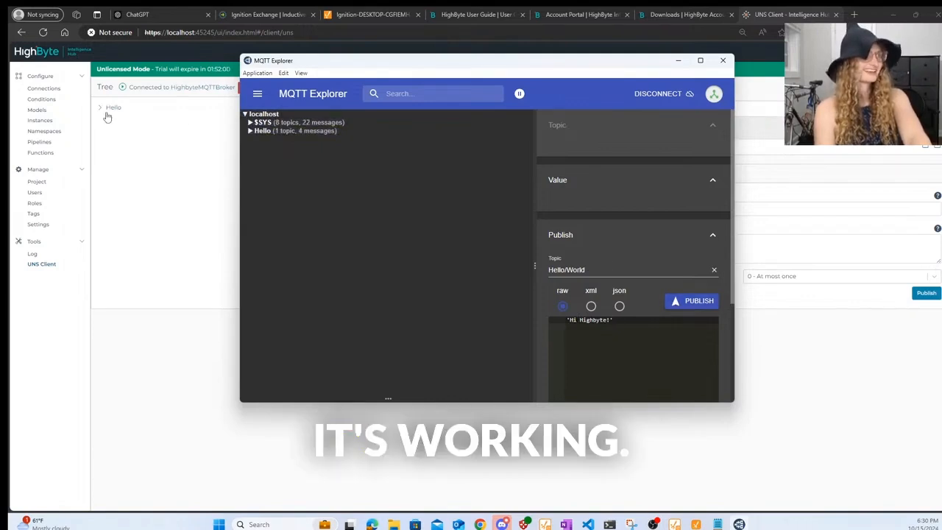
click(106, 111)
click(118, 117)
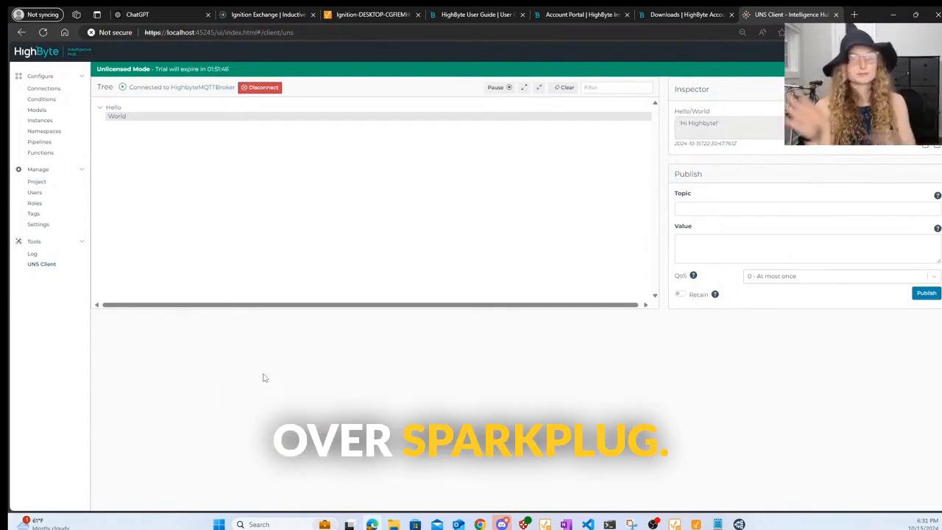
- Begin a new Ignition MQTT server named HighbyteServer pointing at localhost
click(359, 16)
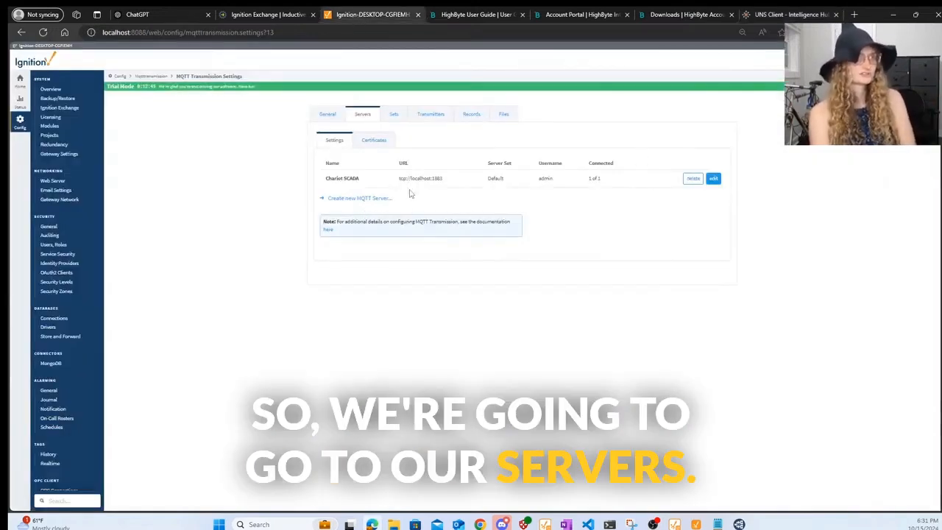
click(354, 199)
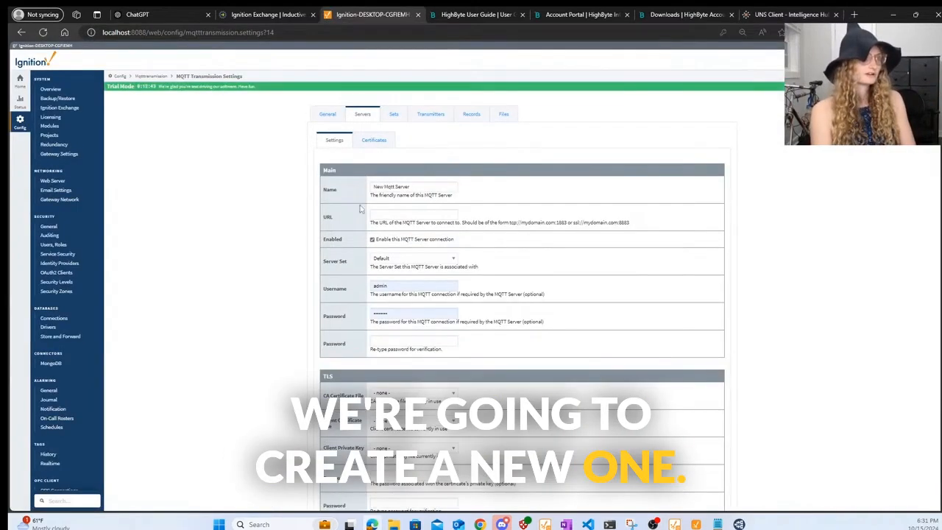
drag(445, 189, 263, 185)
text(HighbyteServer)
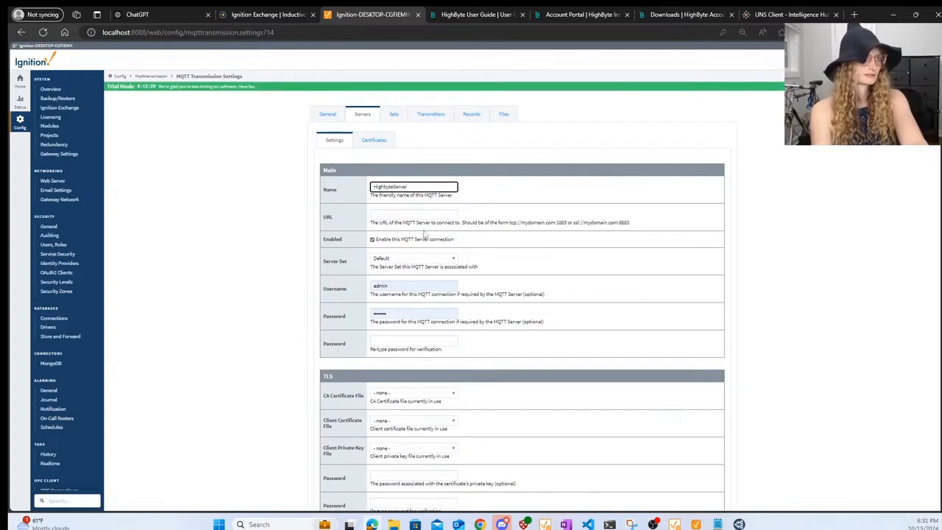
click(414, 213)
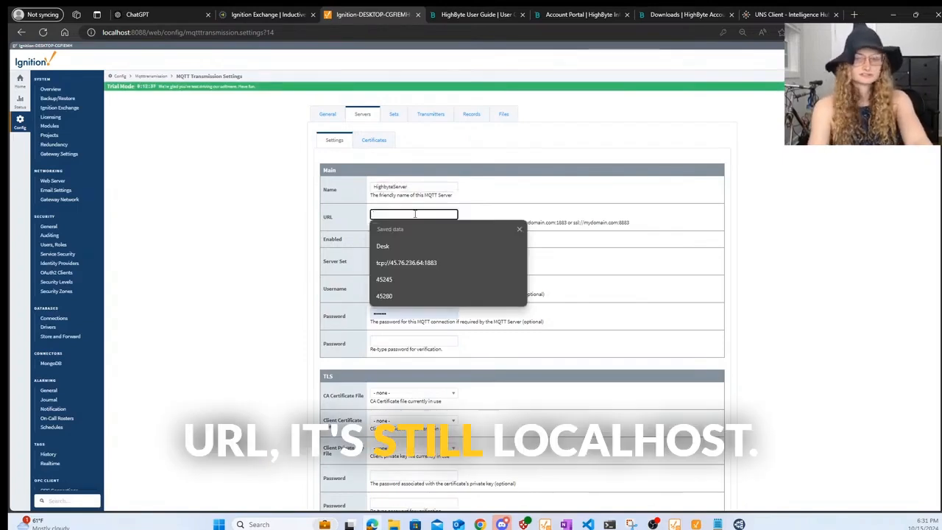
text(localhost)
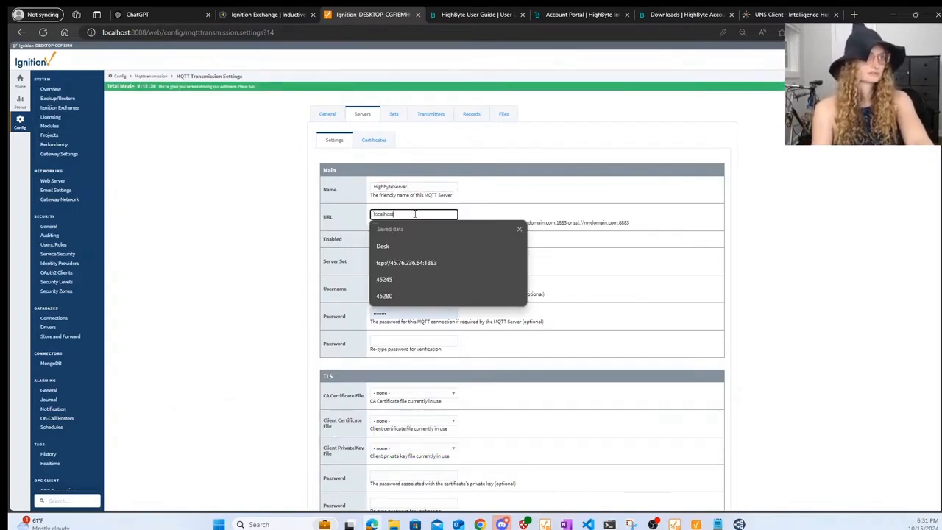
click(572, 221)
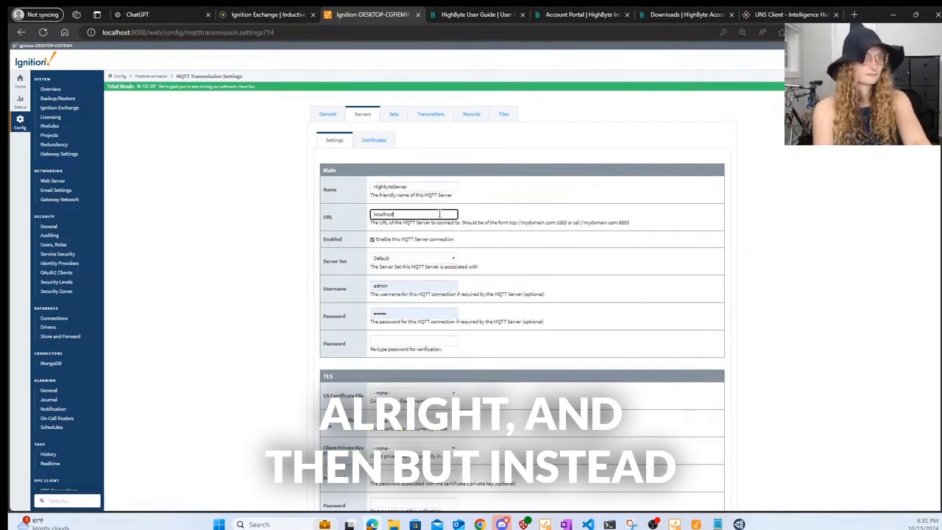
text(:18)
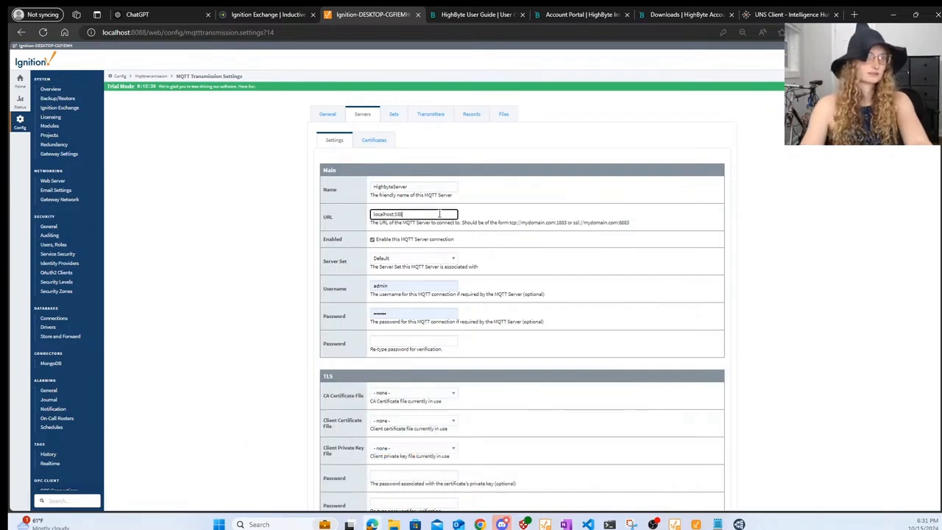
text(83)
- Keep Default as the server set and submit the new HighbyteServer
click(787, 14)
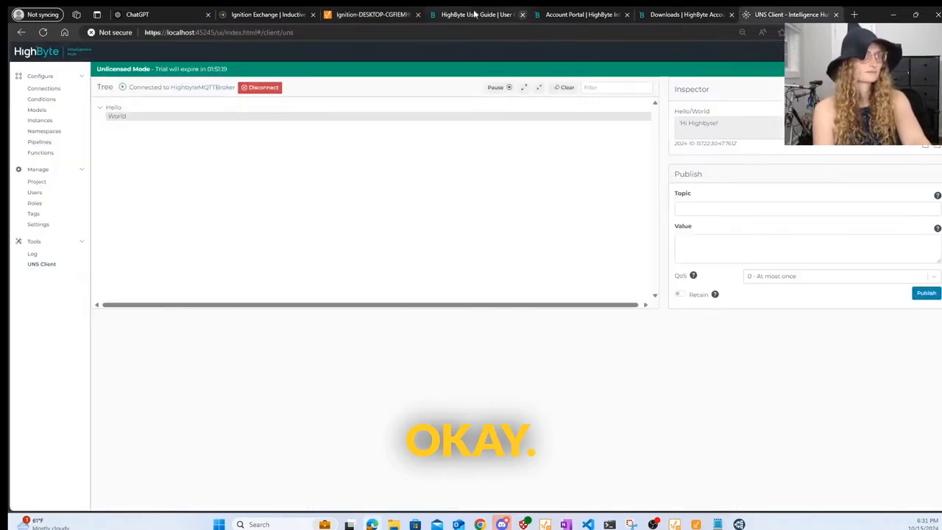
click(372, 17)
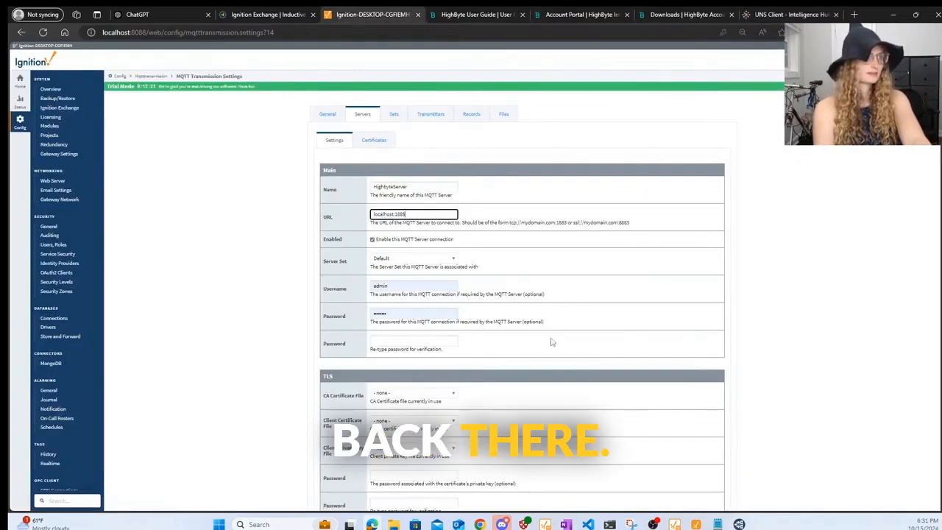
click(426, 259)
click(412, 284)
scroll(542, 305, down, 5)
click(542, 306)
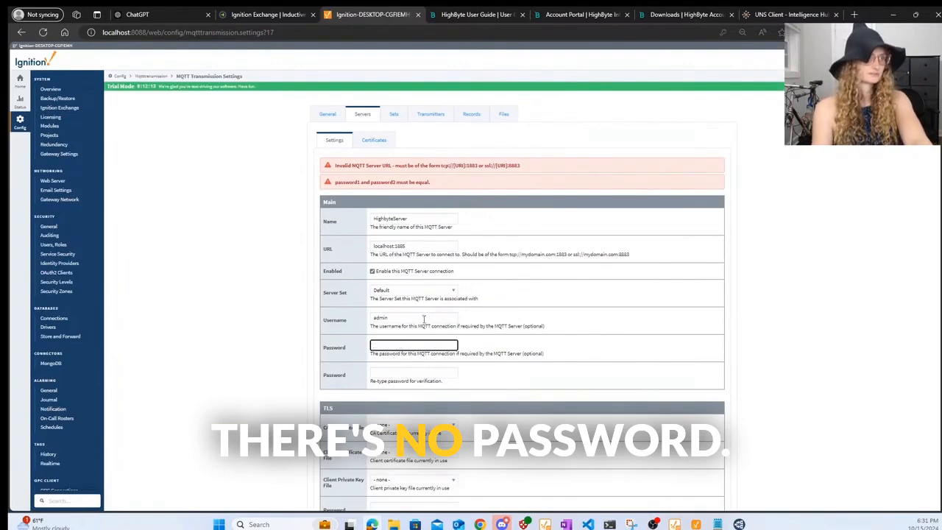
- Clear the prefilled username and correct the URL to tcp://localhost:1885, then resubmit
key(shift+Tab)
key(BackSpace)
scroll(623, 279, down, 5)
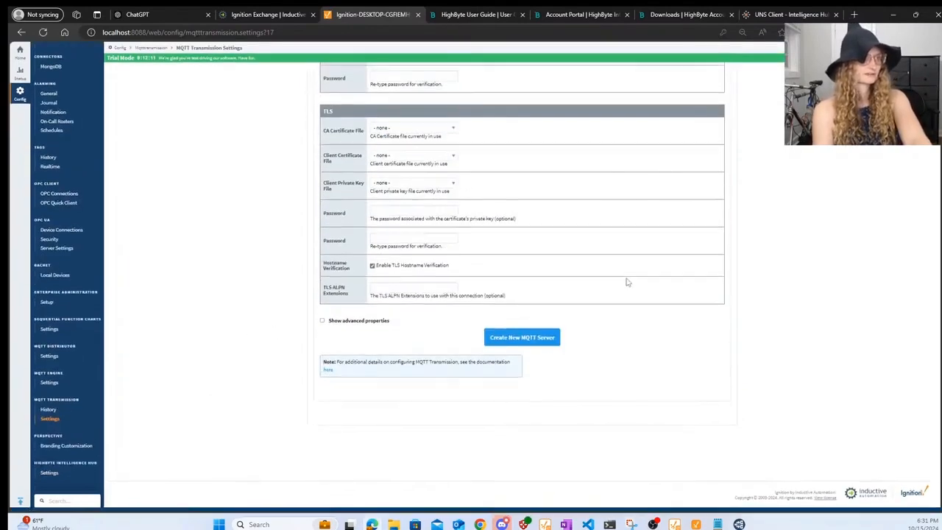
click(534, 342)
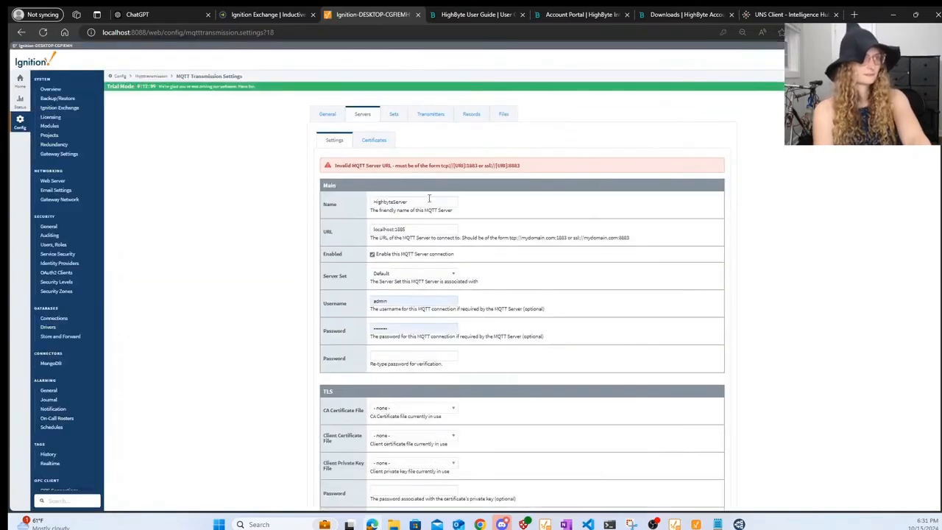
click(383, 229)
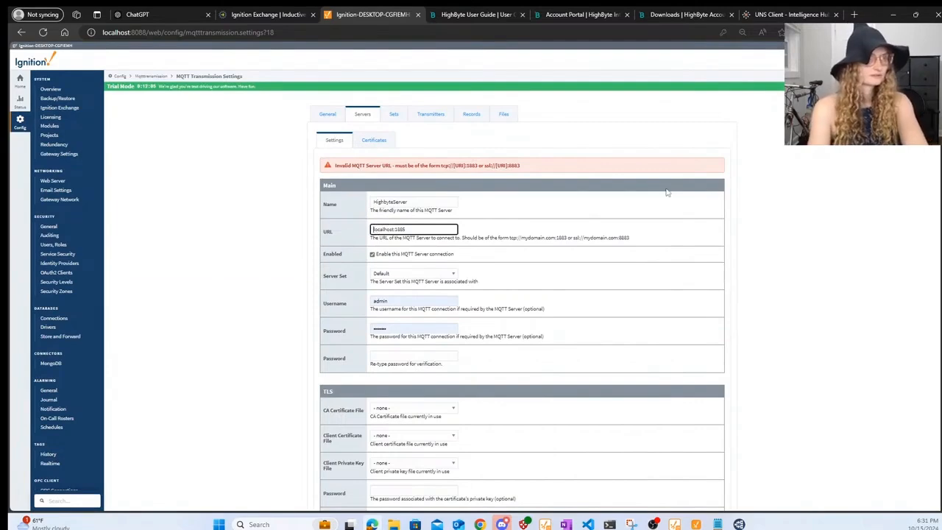
text(t)
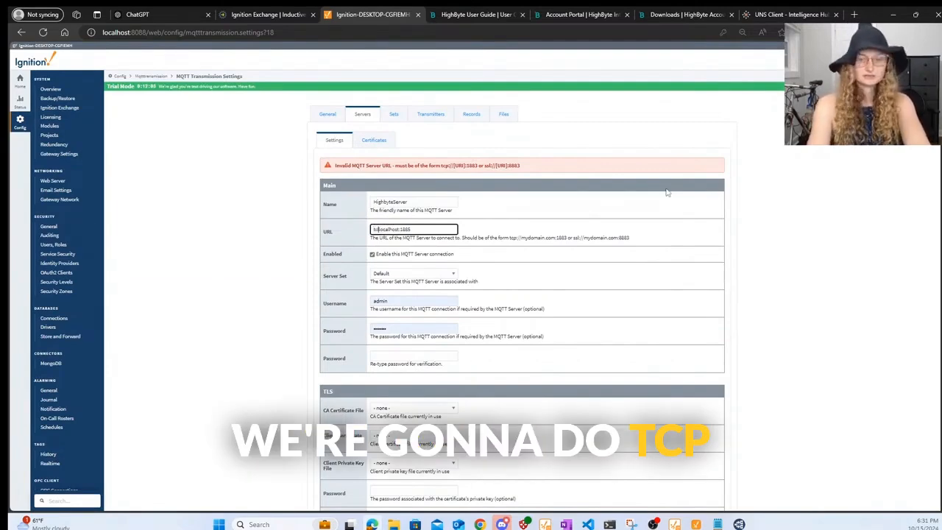
text(c)
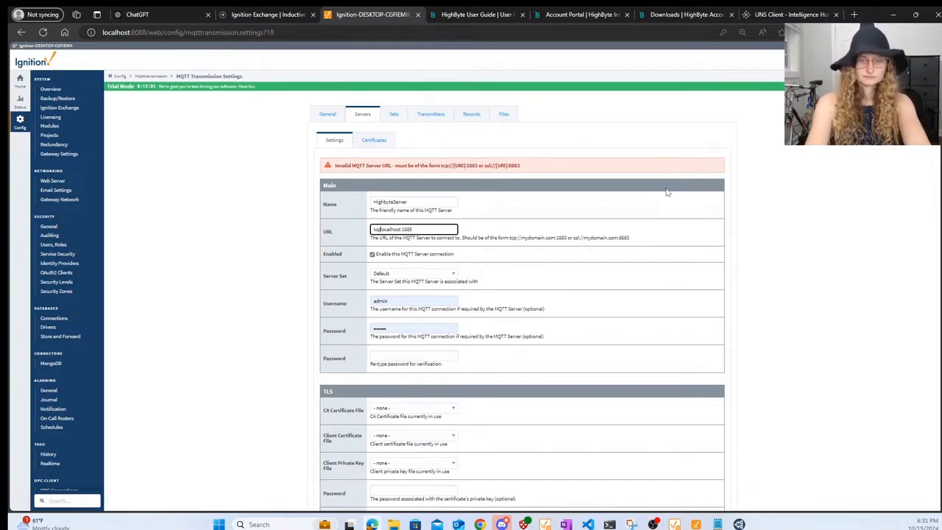
text(://)
scroll(675, 284, down, 5)
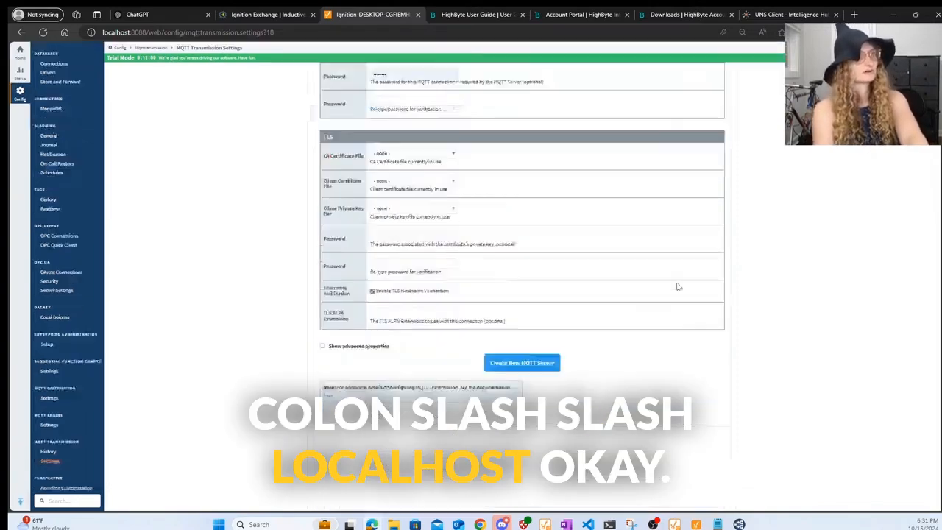
click(530, 328)
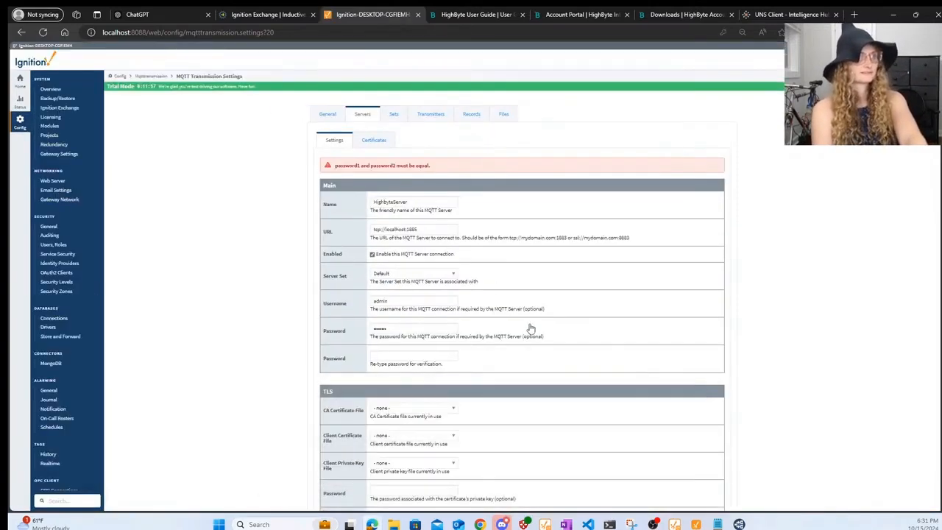
- Remove the username and password so HighbyteServer connects anonymously
double_click(416, 300)
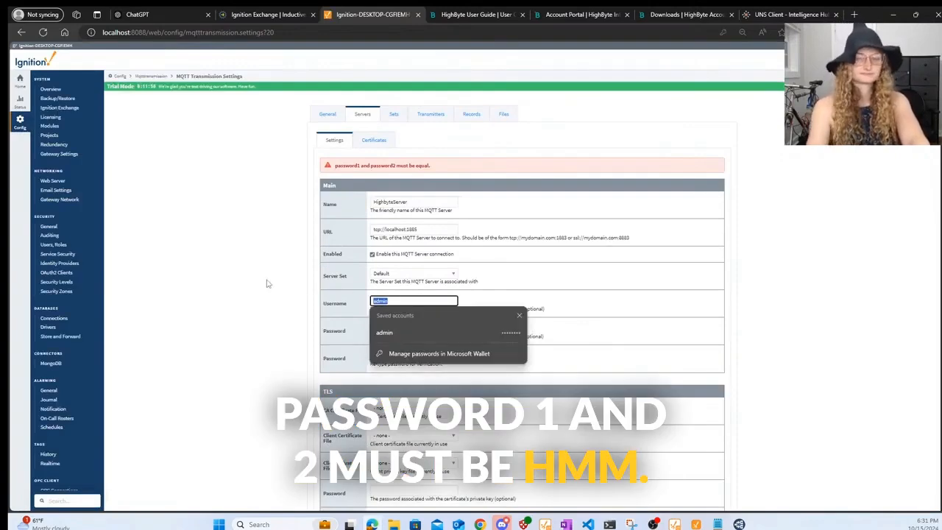
click(664, 309)
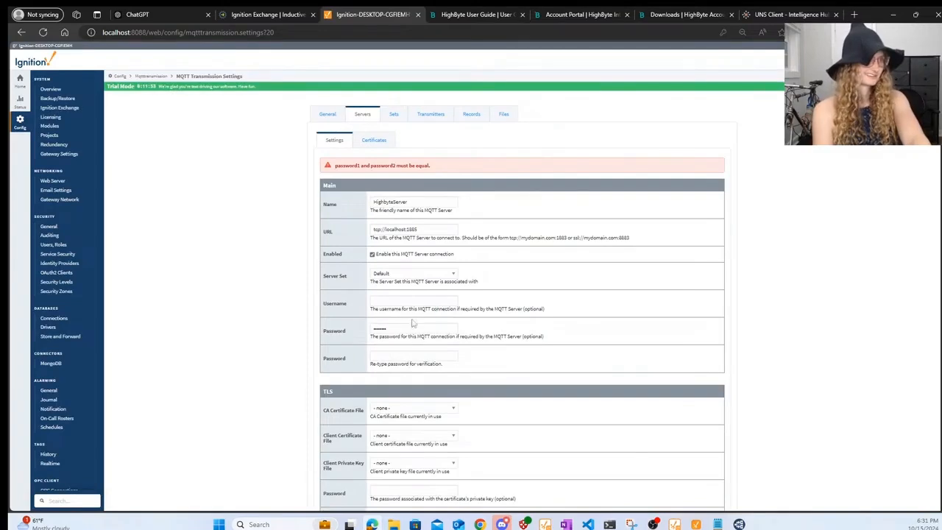
click(396, 301)
text(adm)
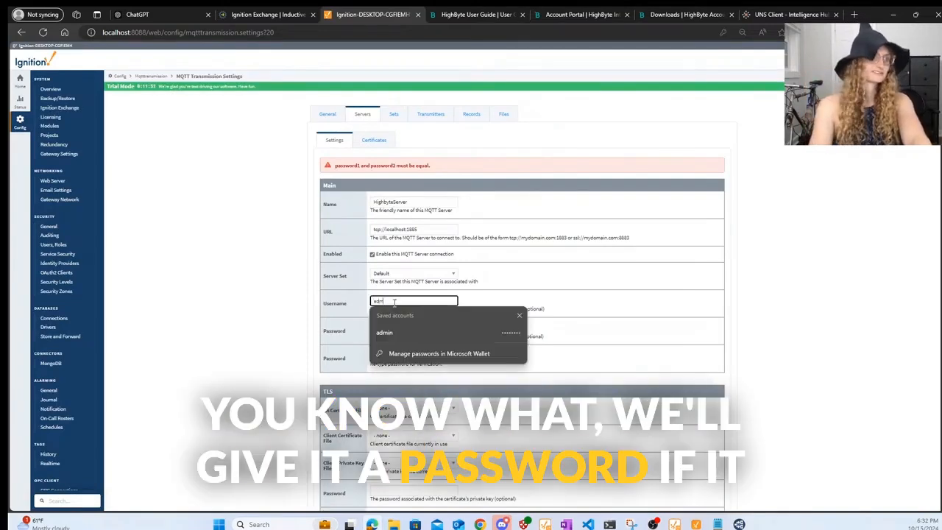
text(in)
key(Tab)
text(•••••)
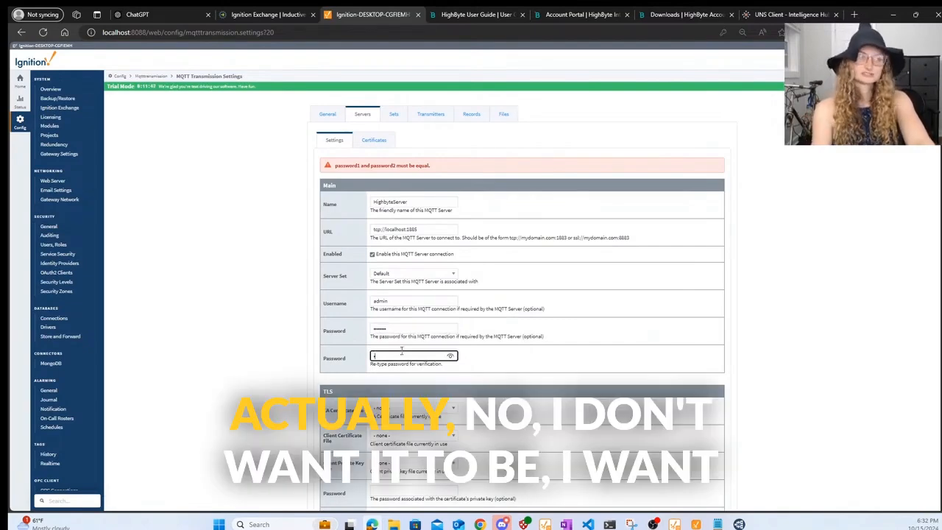
key(shift+Tab)
key(BackSpace)
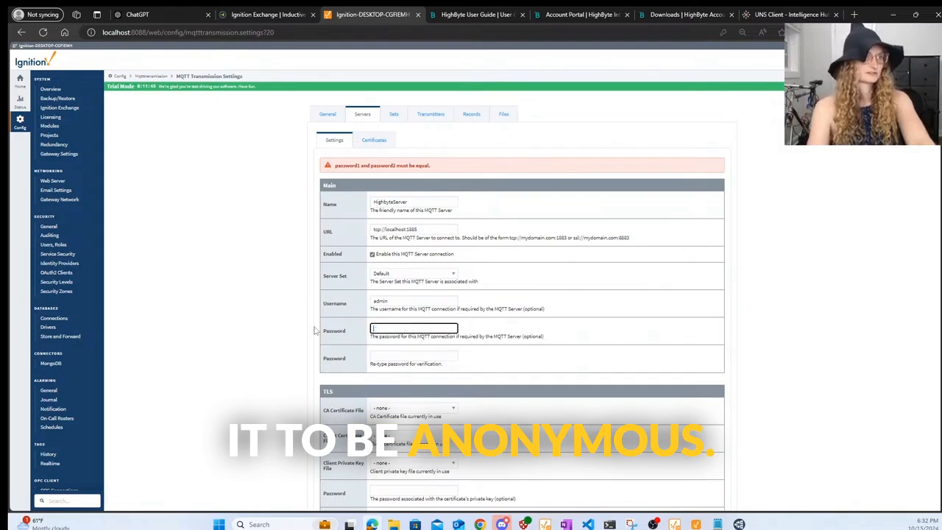
click(395, 302)
right_click(696, 331)
click(554, 305)
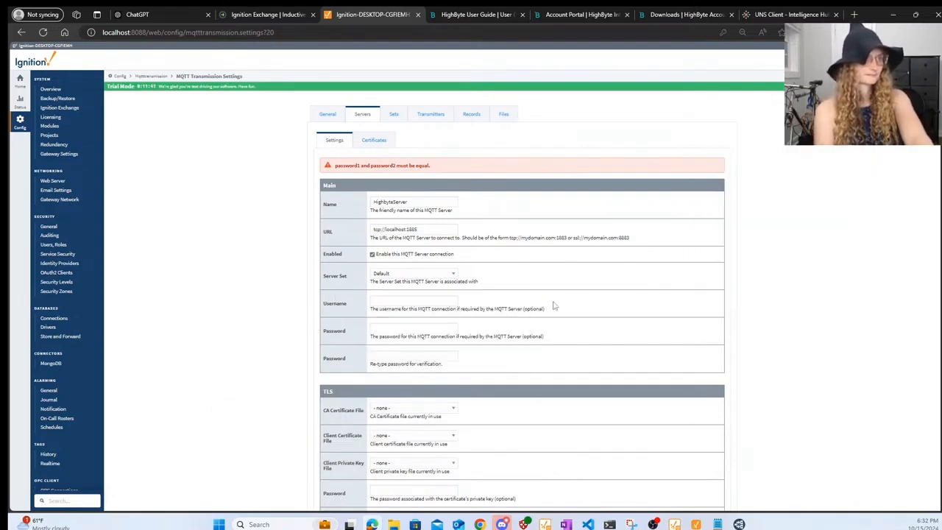
scroll(431, 301, down, 4)
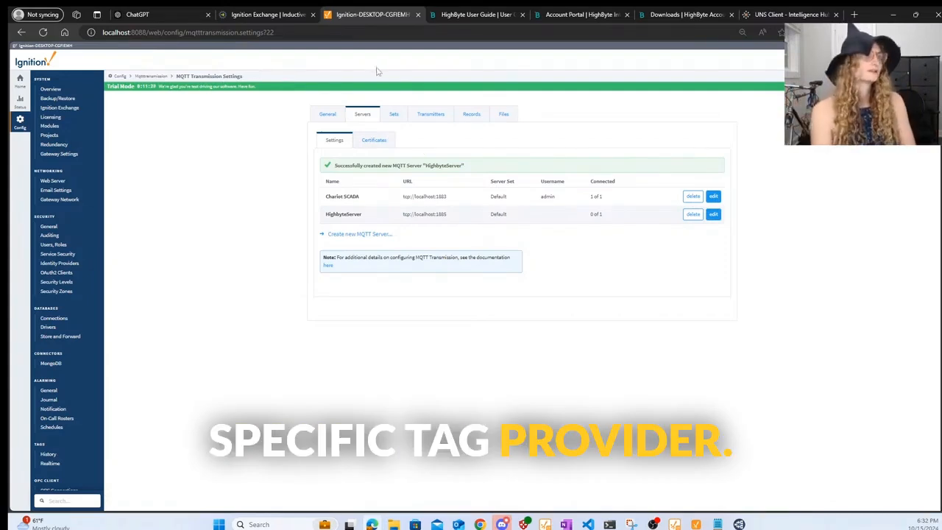
- Create a new MQTT server set named Rockwell
click(394, 117)
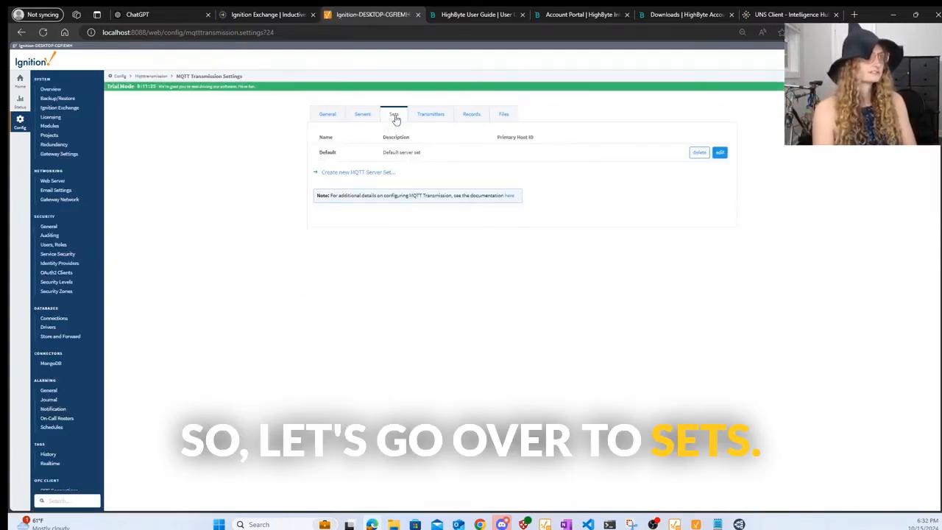
click(335, 173)
drag(406, 169, 366, 161)
double_click(372, 161)
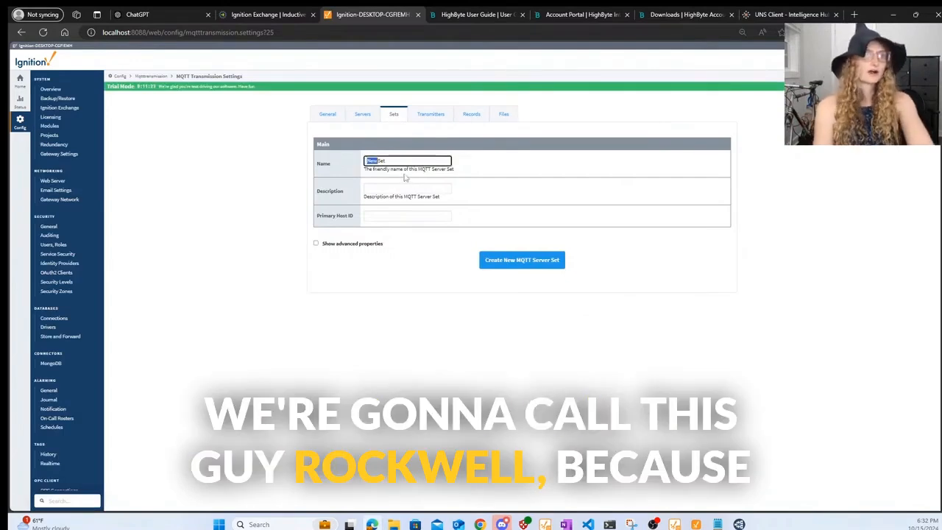
text(Rockwell)
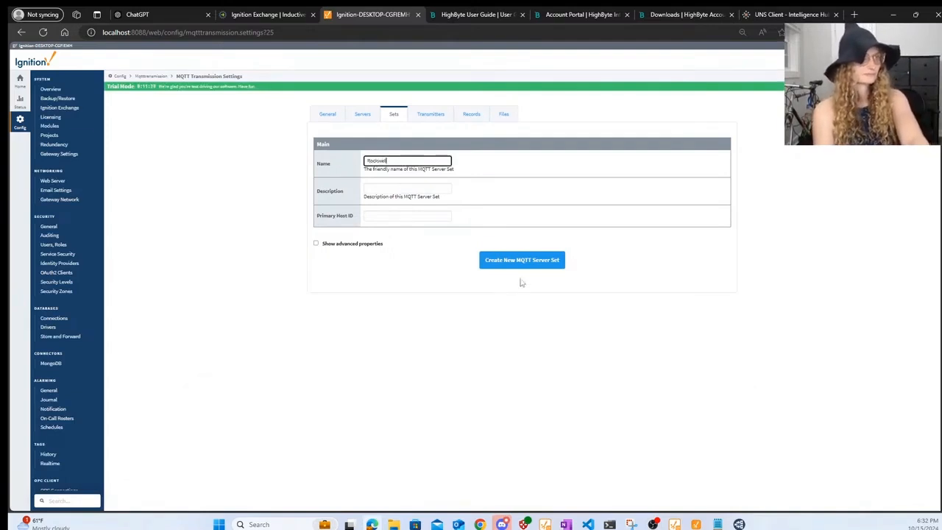
click(531, 260)
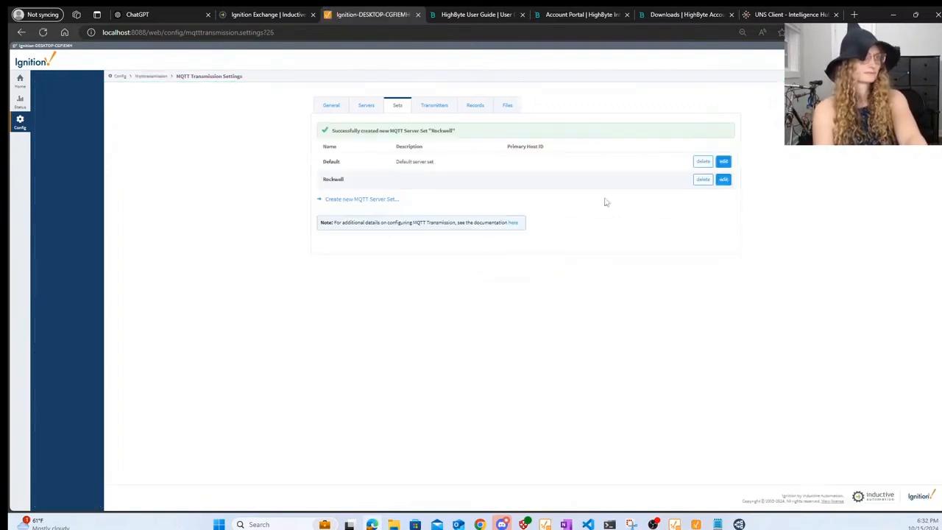
- Assign HighbyteServer to the Rockwell server set and save the change
click(430, 114)
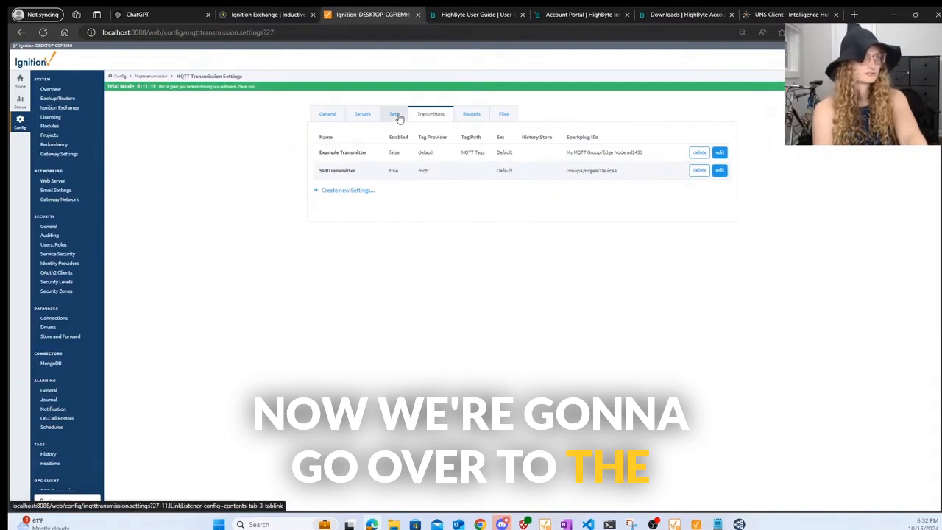
click(329, 115)
click(362, 115)
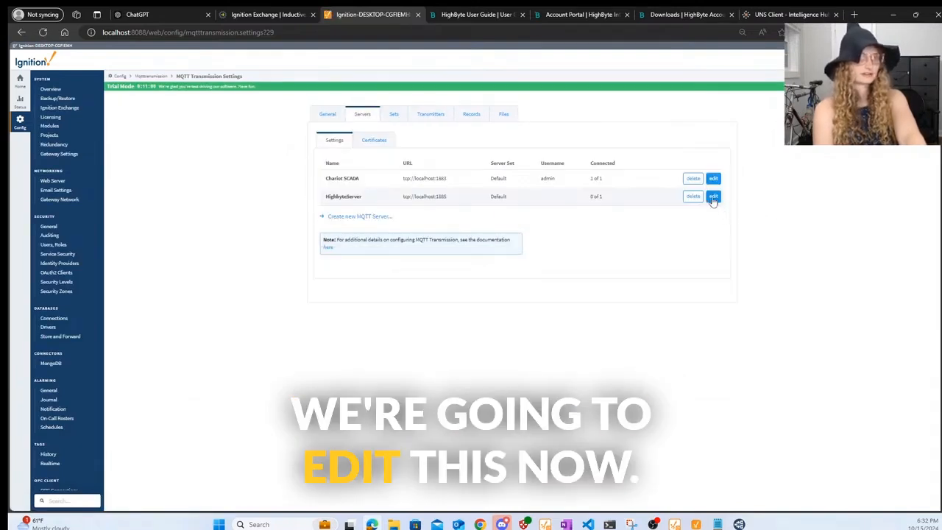
click(713, 197)
click(413, 258)
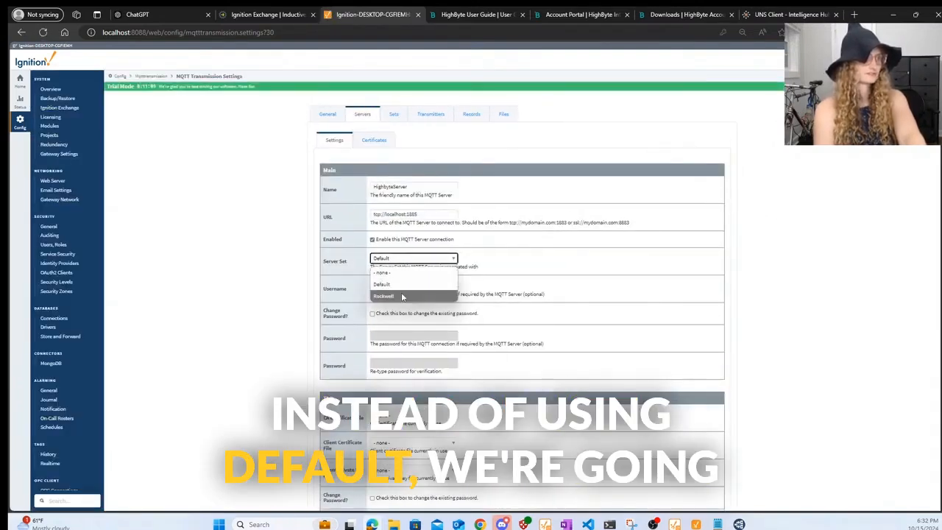
click(401, 296)
scroll(635, 332, down, 5)
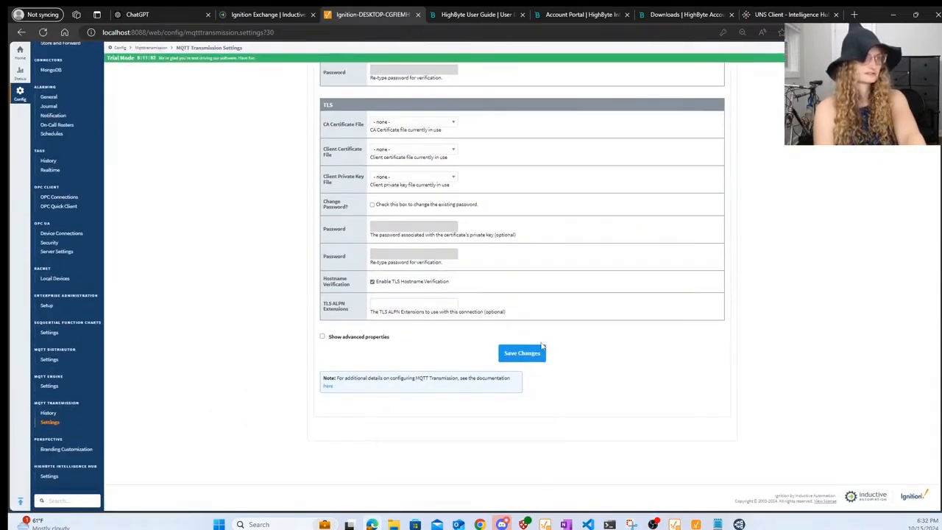
click(538, 353)
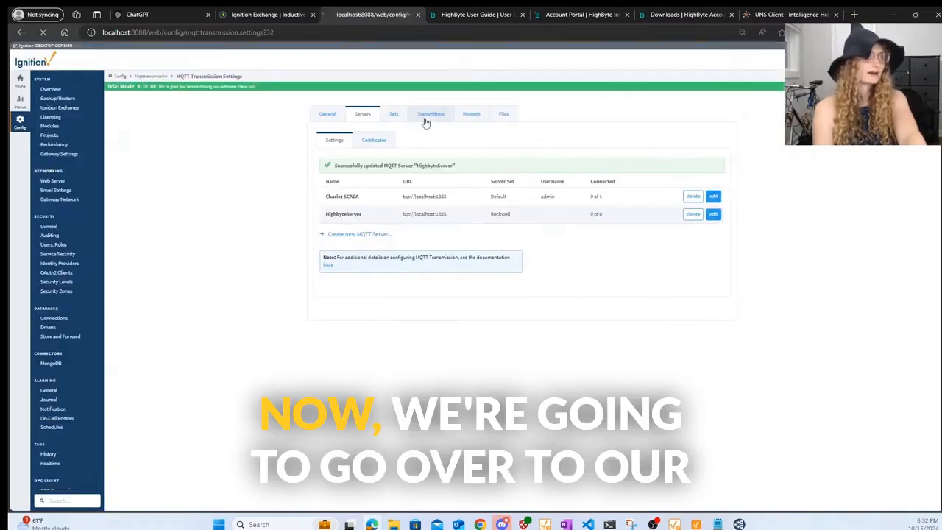
click(424, 120)
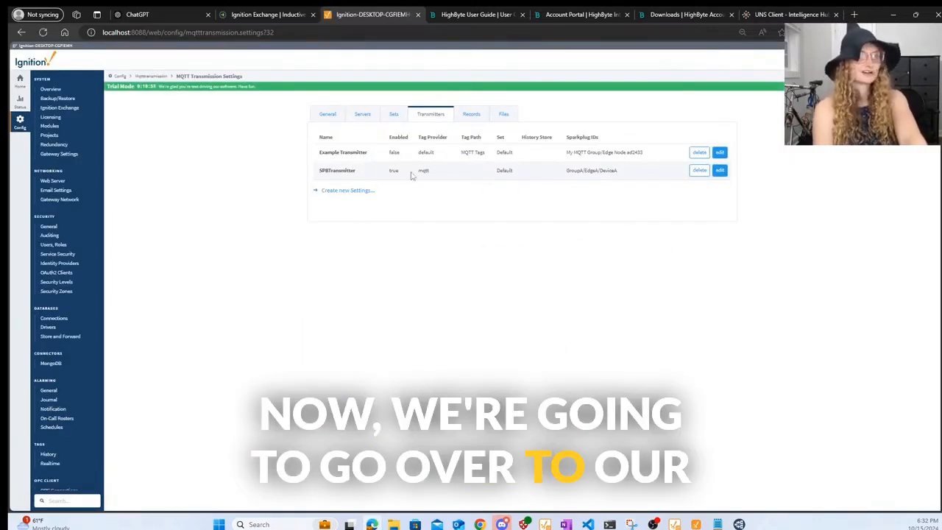
- Start a new transmitter named PublishRockwell
click(353, 191)
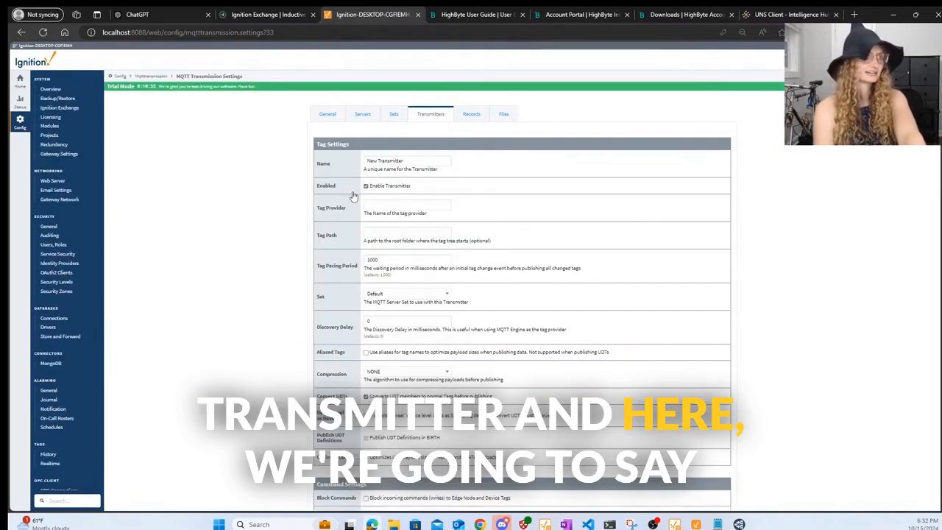
double_click(409, 159)
key(BackSpace)
key(BackSpace)
key(BackSpace)
text(PublishRockwell)
- Check the exact tag provider name in the Ignition Designer
click(410, 204)
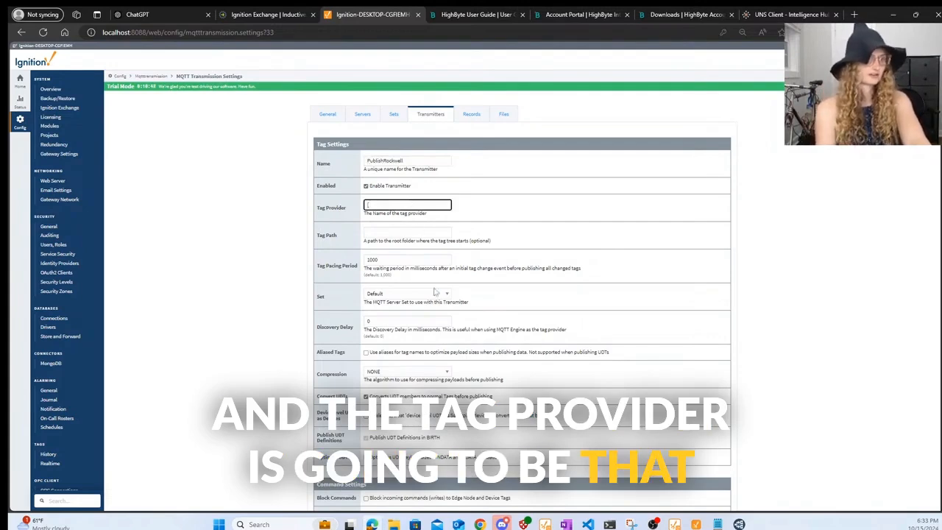
mouse_move(545, 524)
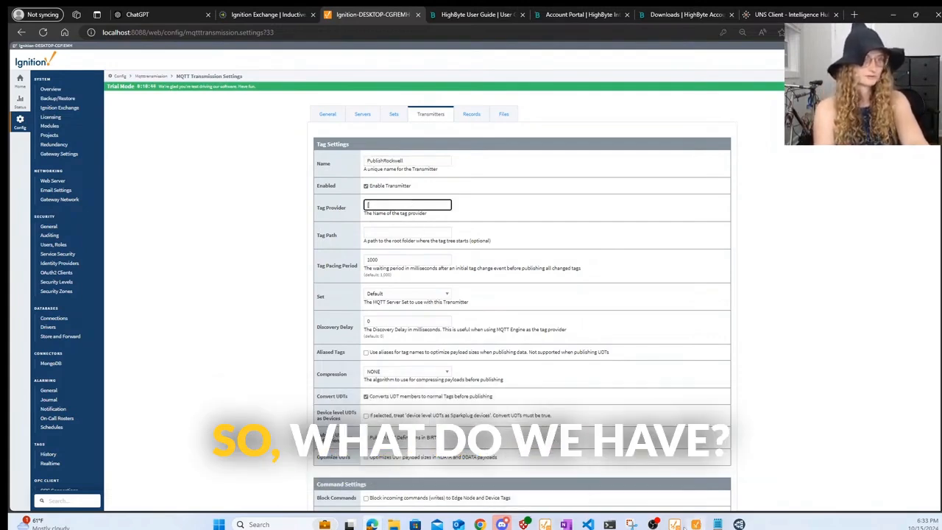
mouse_move(680, 526)
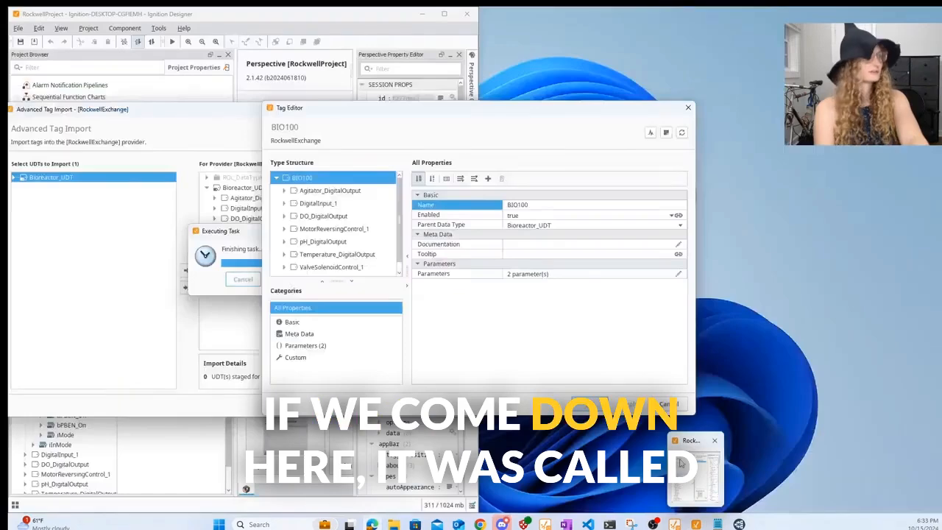
click(675, 523)
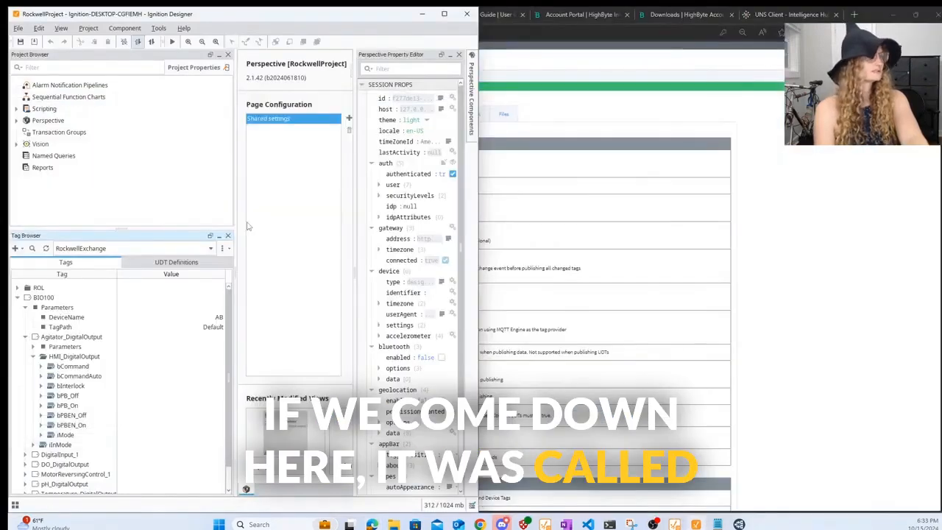
click(82, 250)
click(104, 250)
click(621, 239)
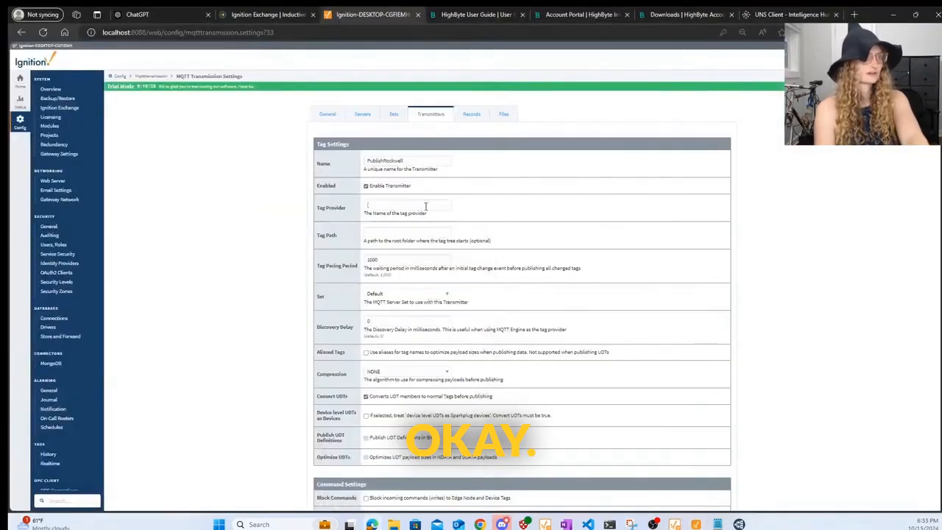
- Set the Tag Provider to RockwellExchange without the surrounding brackets
click(420, 203)
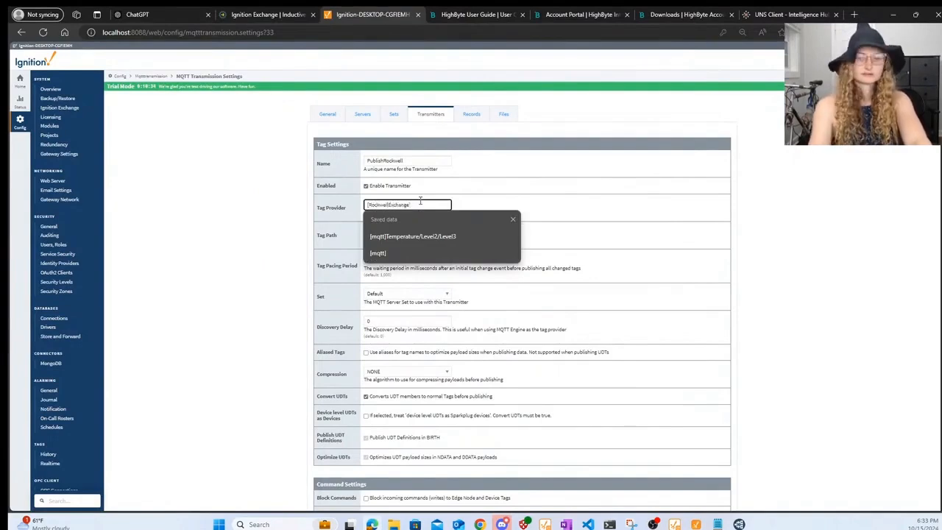
click(664, 187)
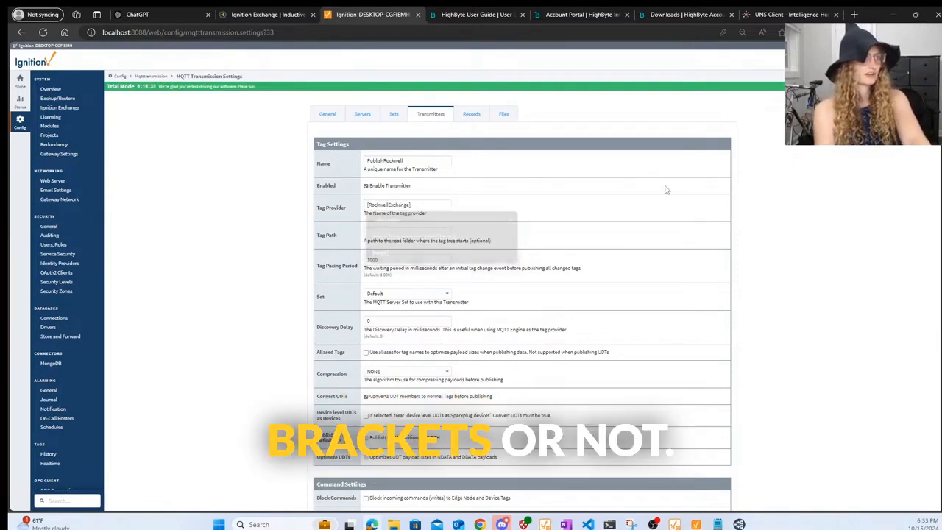
click(430, 204)
key(BackSpace)
key(Home)
key(Delete)
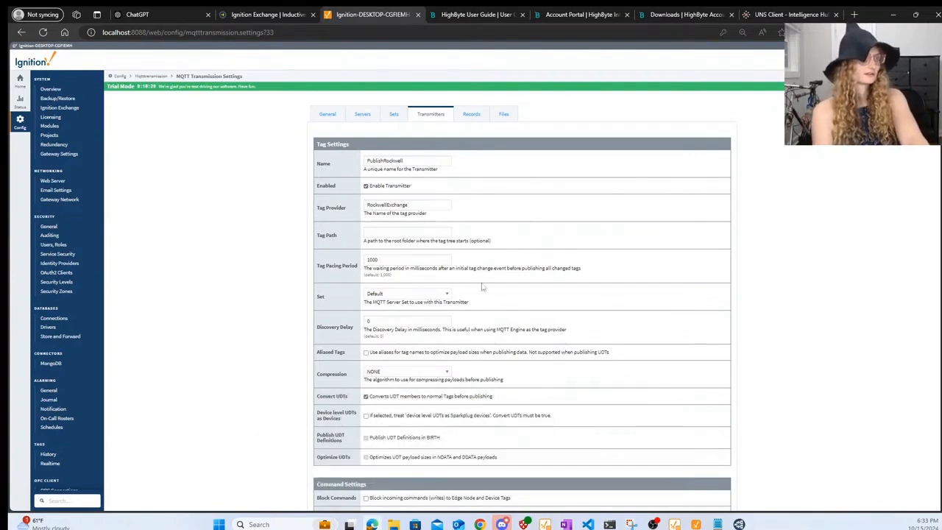
scroll(553, 489, down, 5)
scroll(546, 425, down, 5)
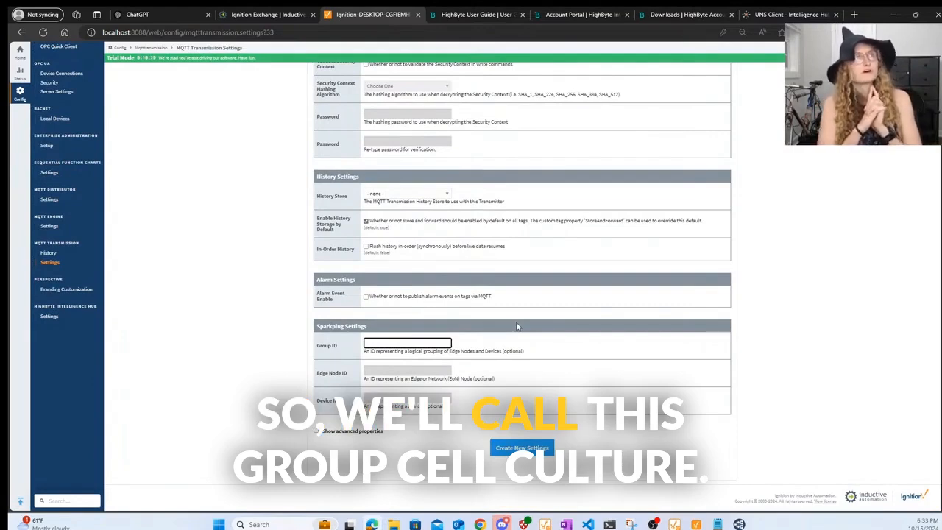
- Set Group ID CellCulture and Edge Node ID Bioreactors, then create the transmitter
text(Ce)
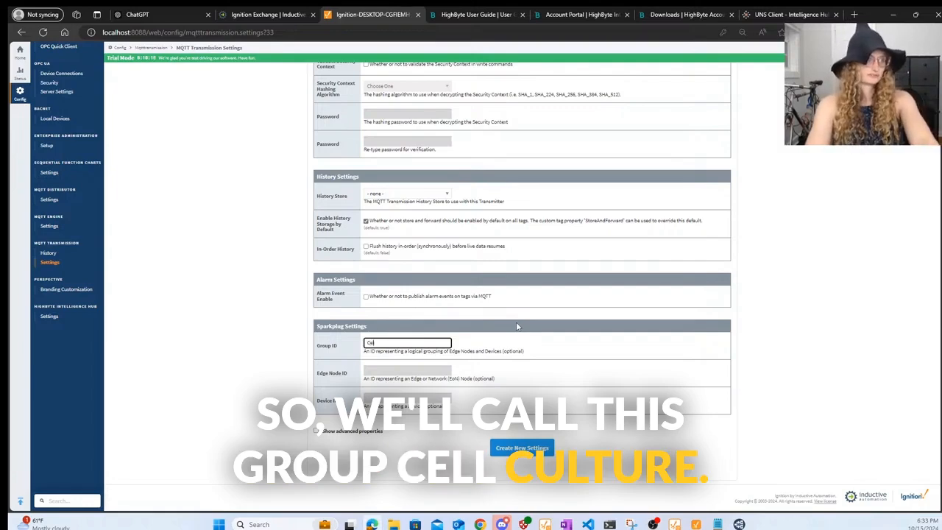
text(llCulture)
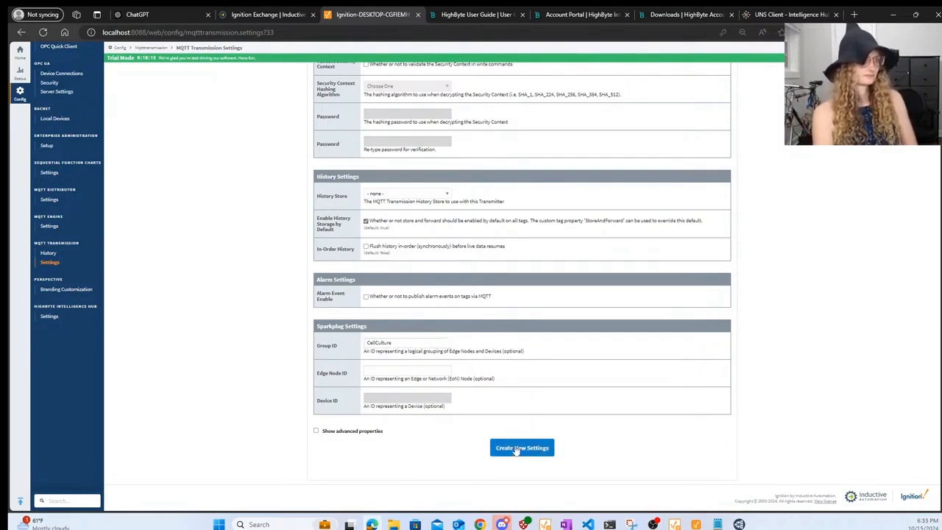
click(416, 368)
text(Bioreactors)
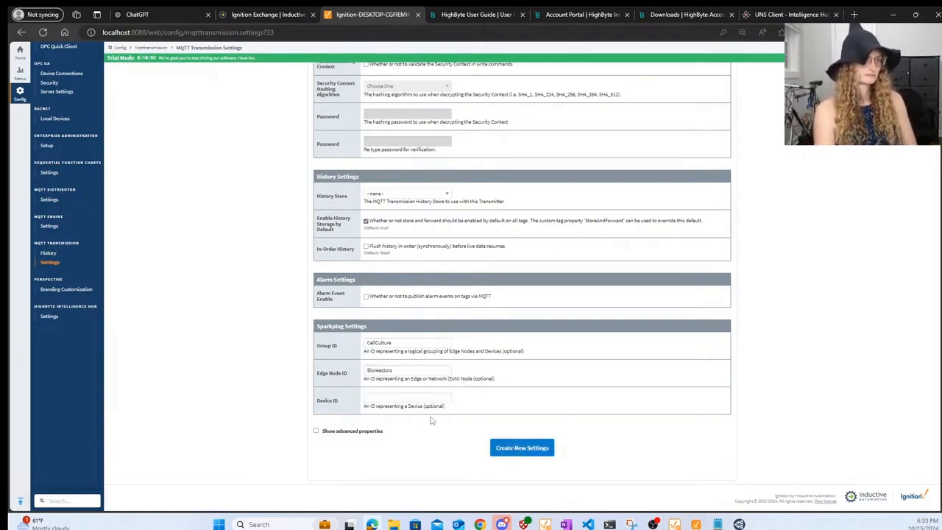
scroll(621, 346, up, 15)
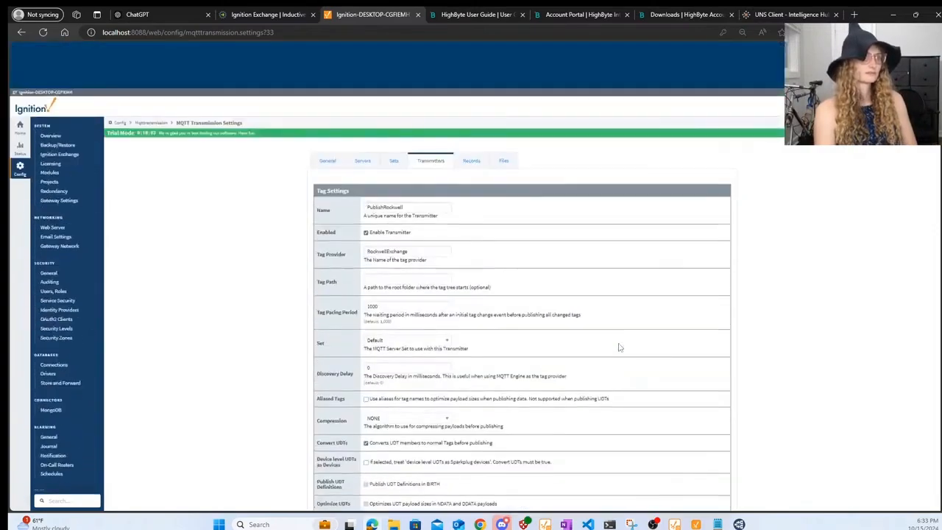
scroll(620, 347, down, 15)
scroll(620, 346, up, 1)
scroll(620, 346, up, 15)
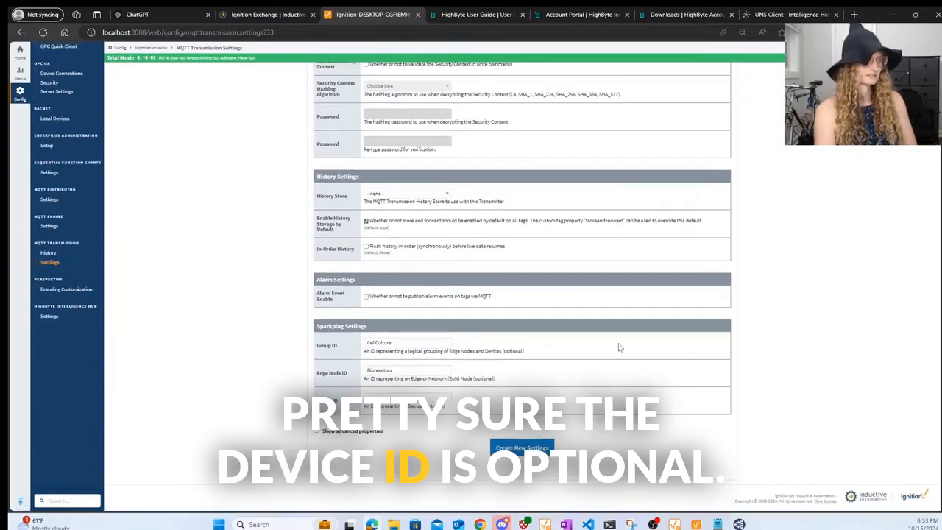
scroll(552, 323, down, 12)
scroll(552, 323, down, 5)
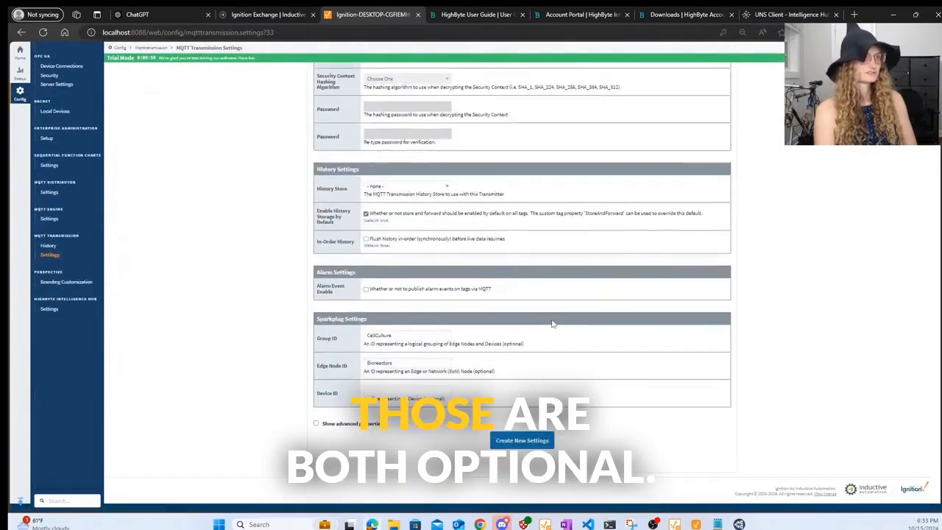
click(534, 444)
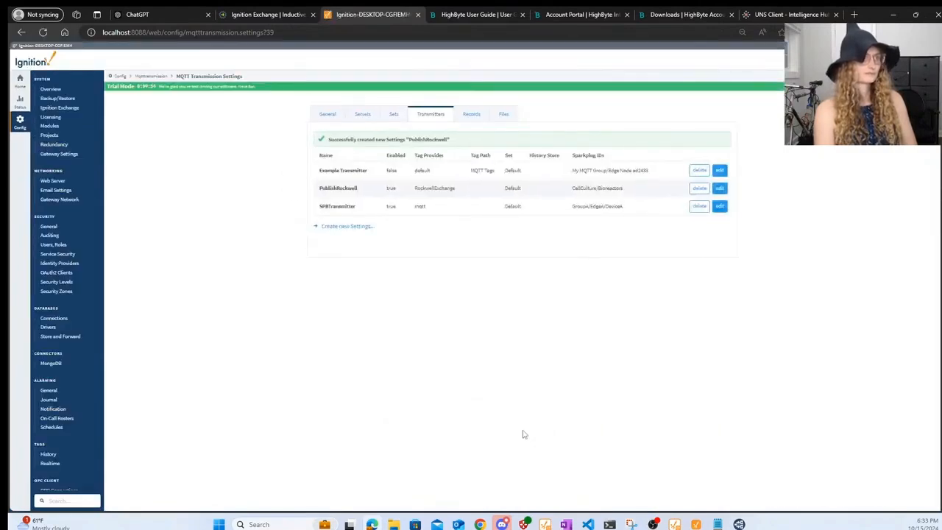
- Disable the Chariot SCADA MQTT server and save it
click(326, 116)
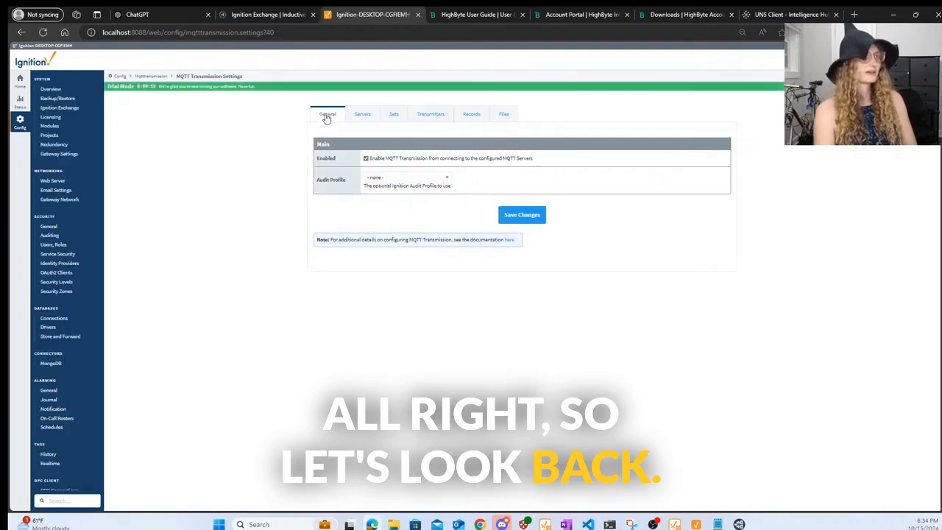
click(356, 117)
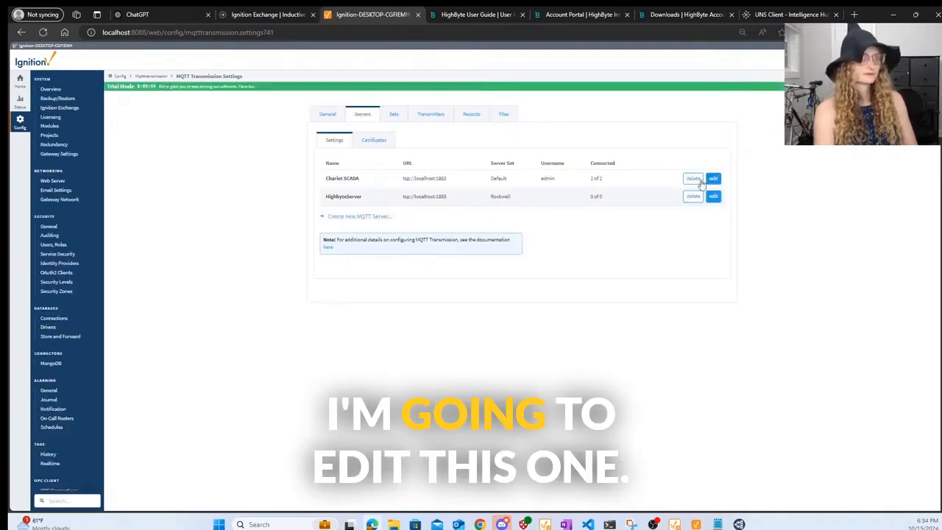
click(713, 178)
click(372, 239)
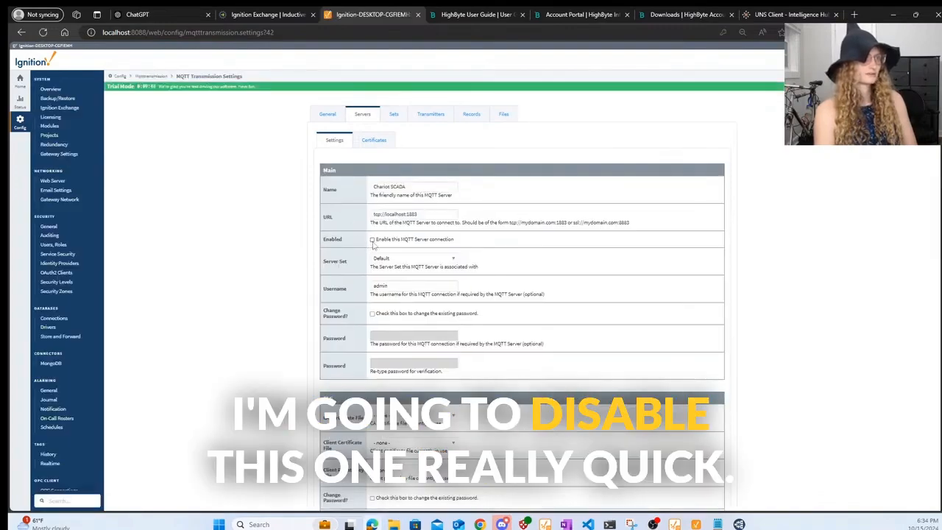
scroll(569, 309, down, 5)
click(519, 353)
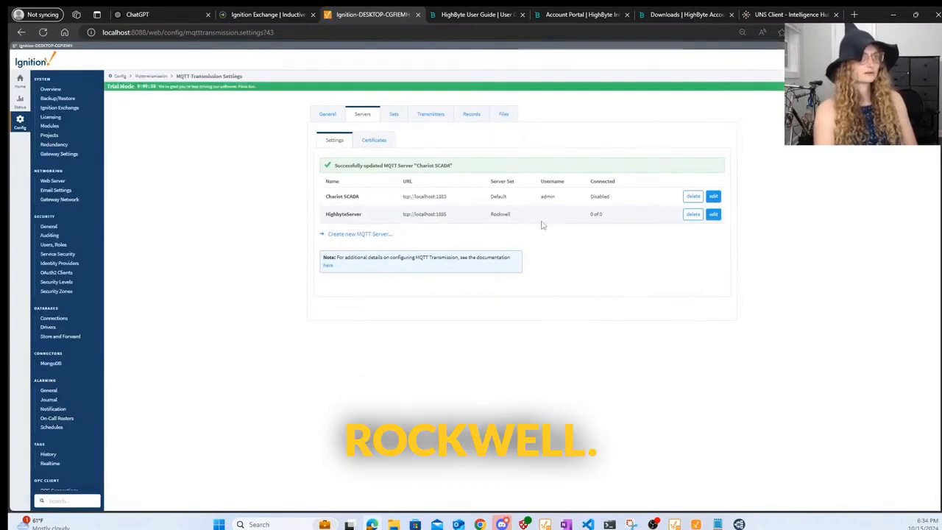
- Open HighbyteServer's settings for editing, disconnecting and closing MQTT Explorer
click(712, 215)
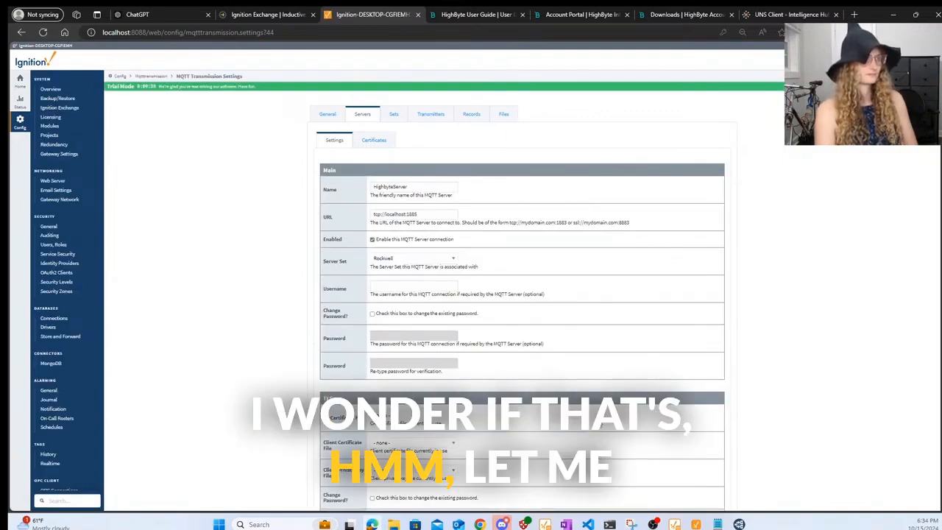
key(alt+Tab)
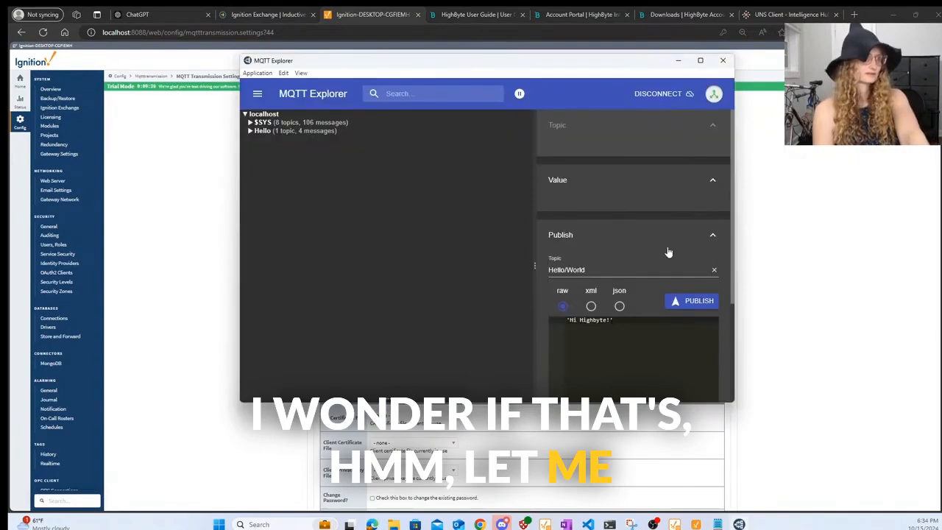
click(688, 94)
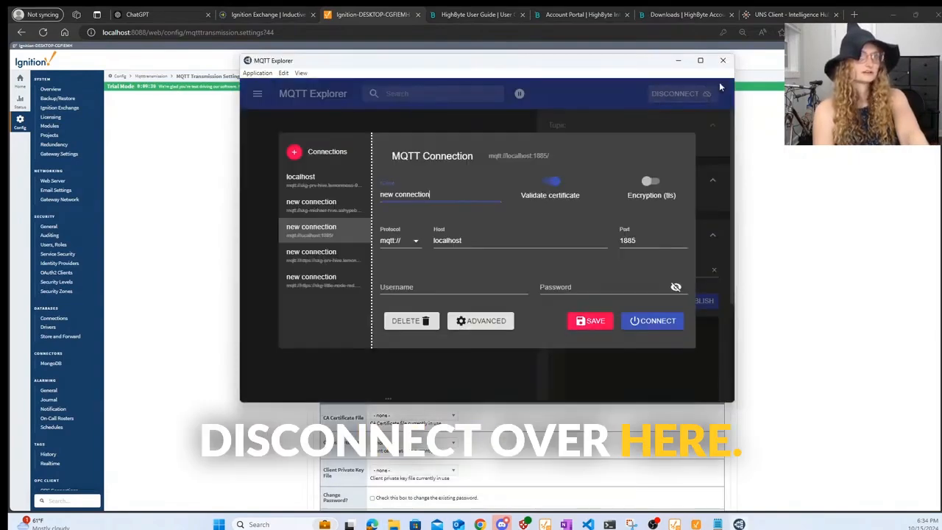
click(721, 60)
scroll(520, 332, down, 5)
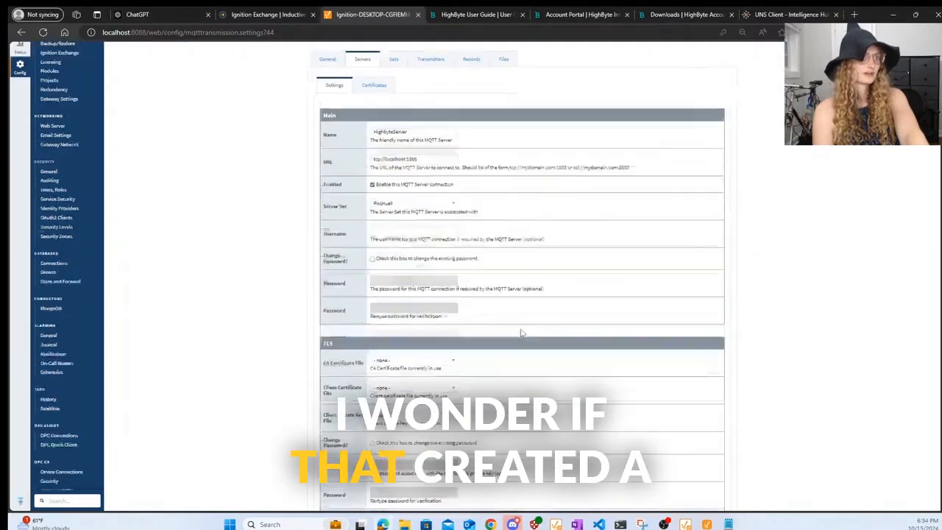
- Save HighbyteServer with its server set kept as Rockwell
click(524, 342)
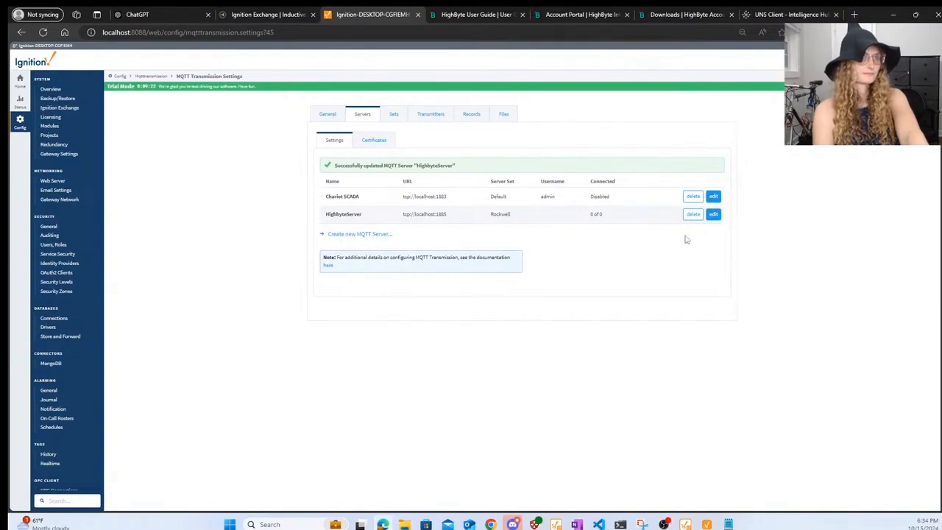
click(712, 215)
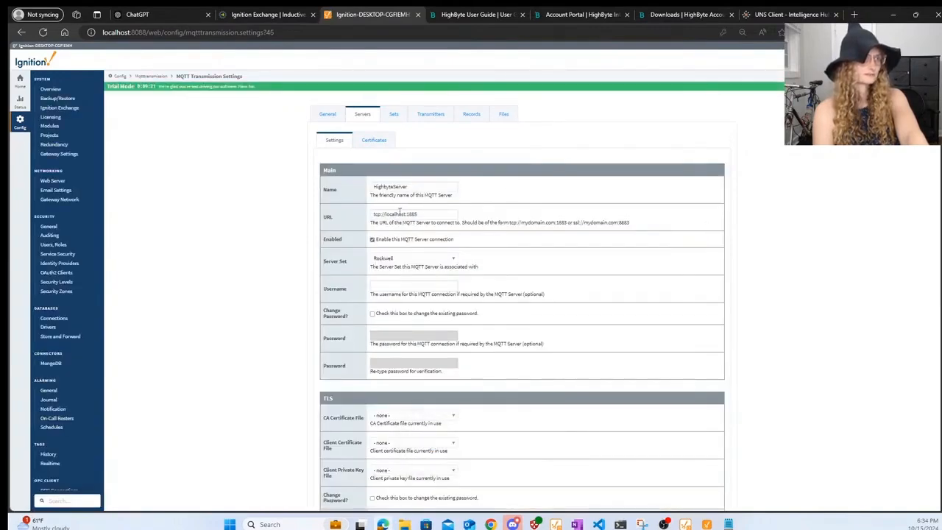
click(392, 257)
click(389, 294)
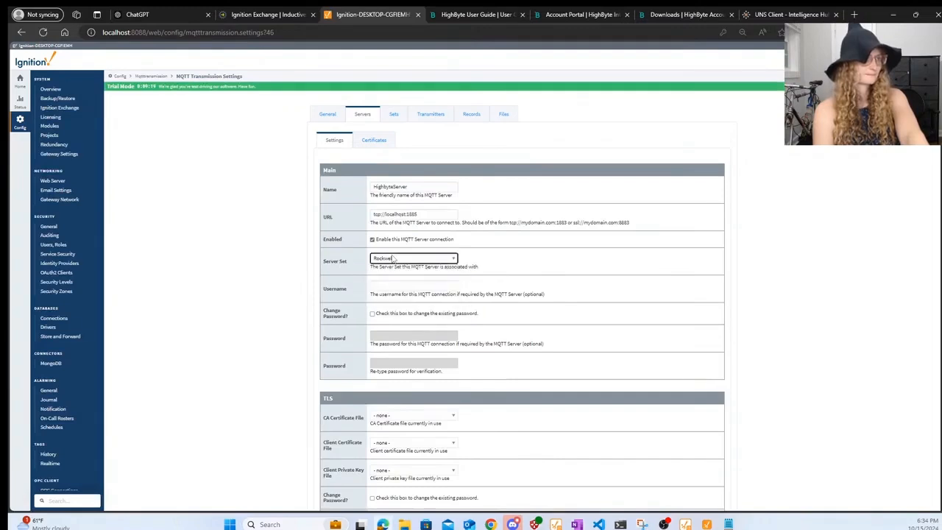
key(Return)
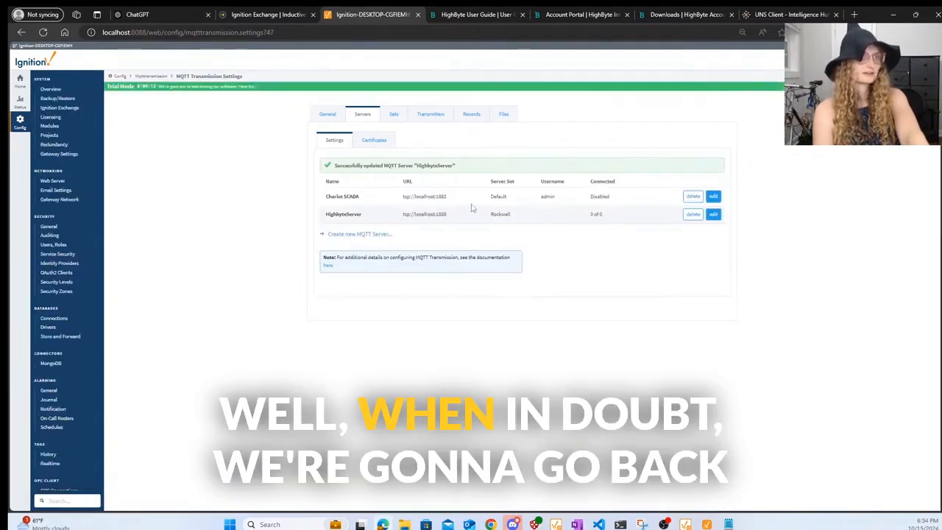
- Re-enable the Chariot SCADA server connection and save it
click(713, 196)
scroll(703, 272, down, 5)
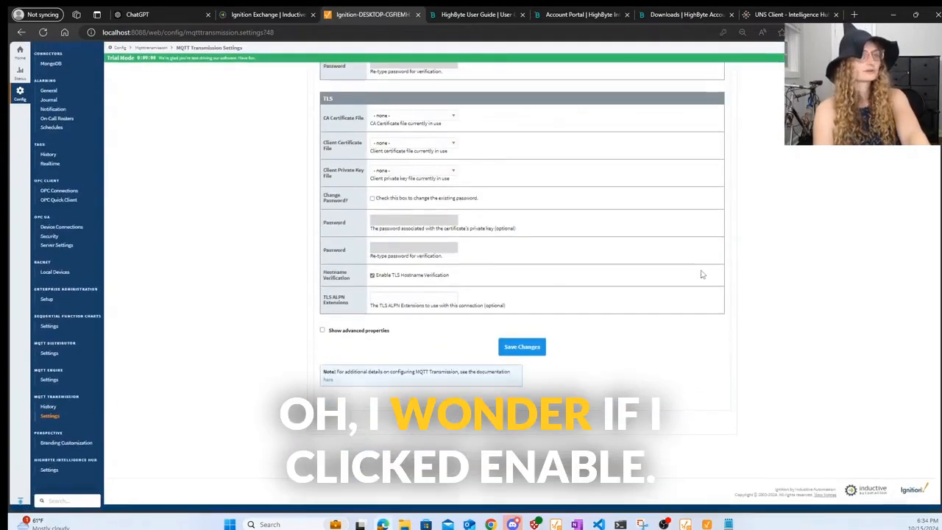
click(537, 356)
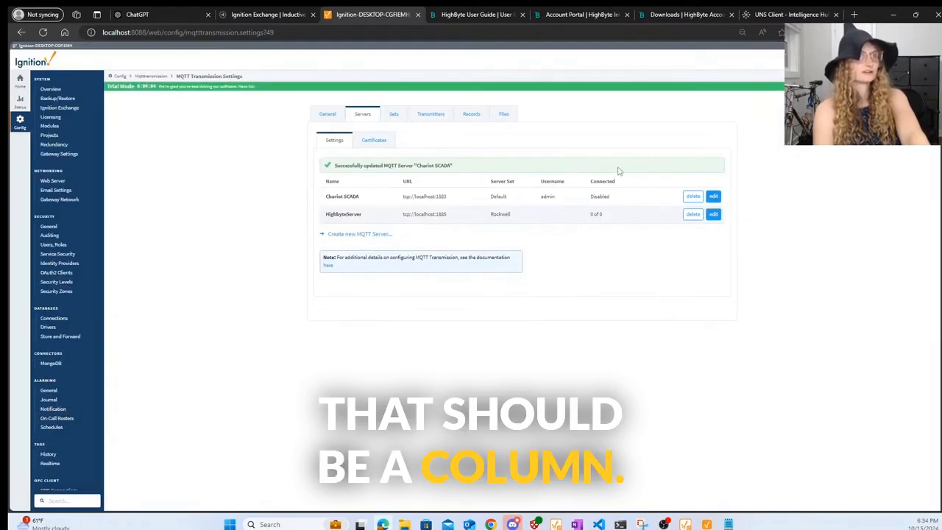
click(712, 214)
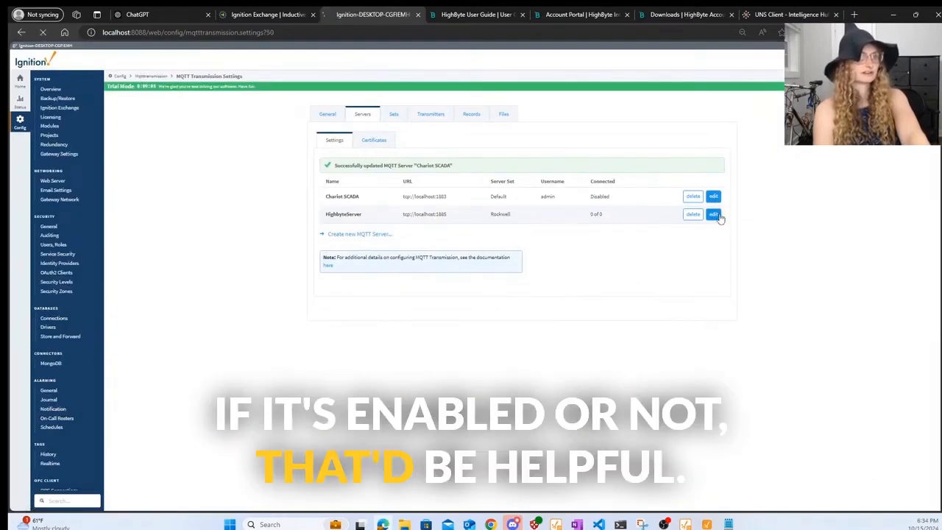
scroll(377, 253, down, 5)
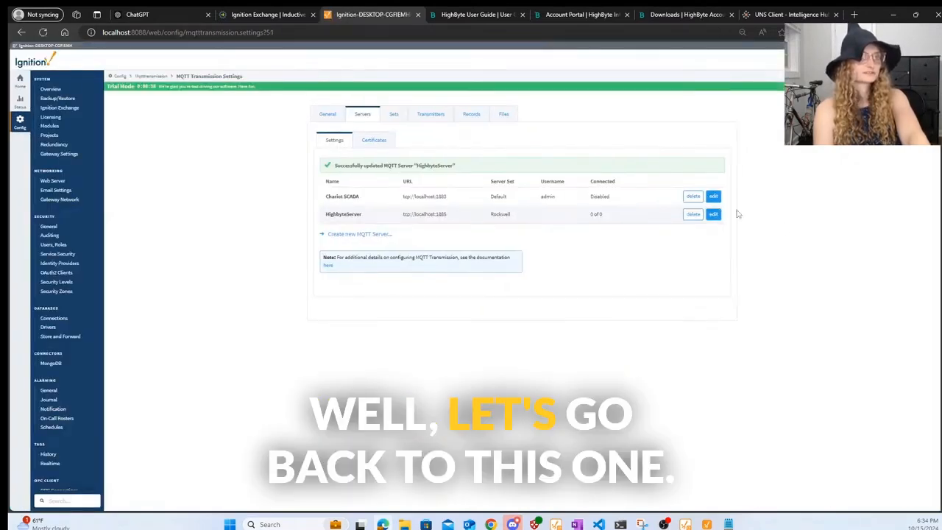
click(712, 195)
click(372, 239)
scroll(508, 356, down, 5)
click(515, 339)
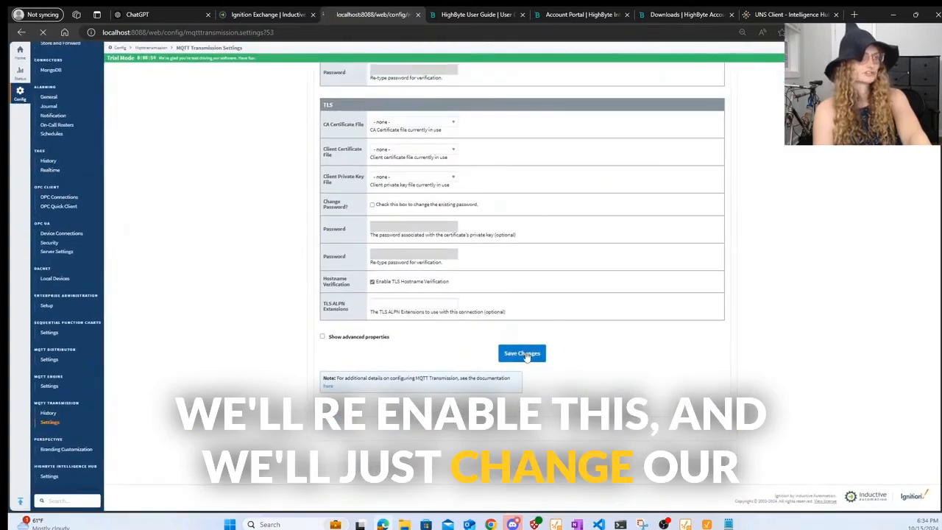
click(431, 122)
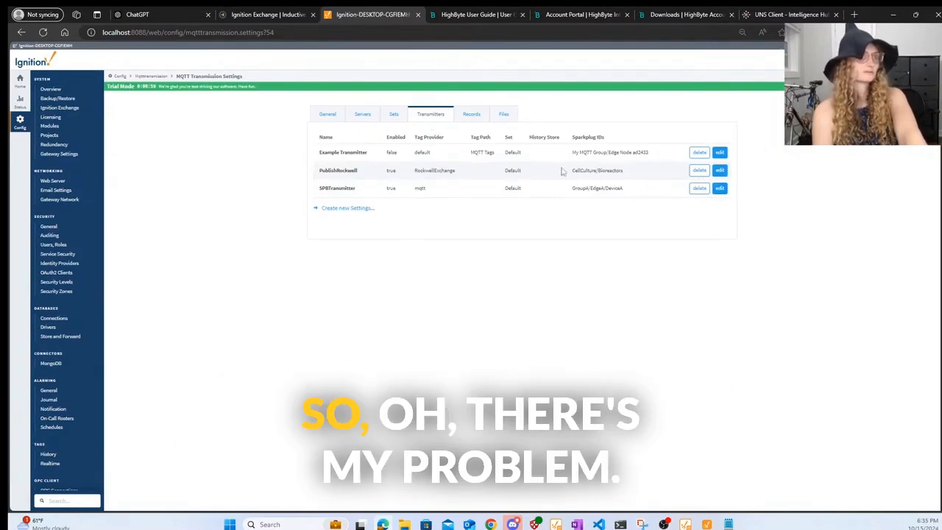
- Switch the PublishRockwell transmitter from the Default set to Rockwell and save
double_click(514, 170)
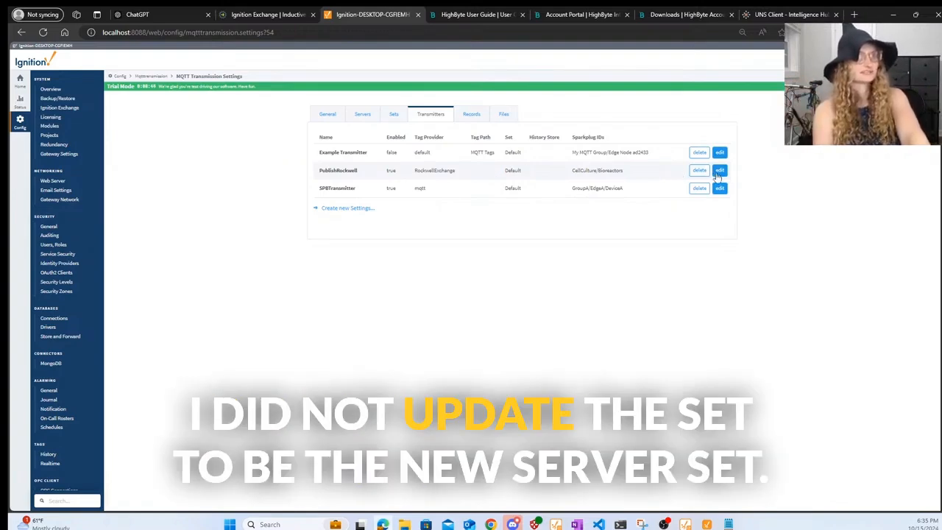
click(718, 170)
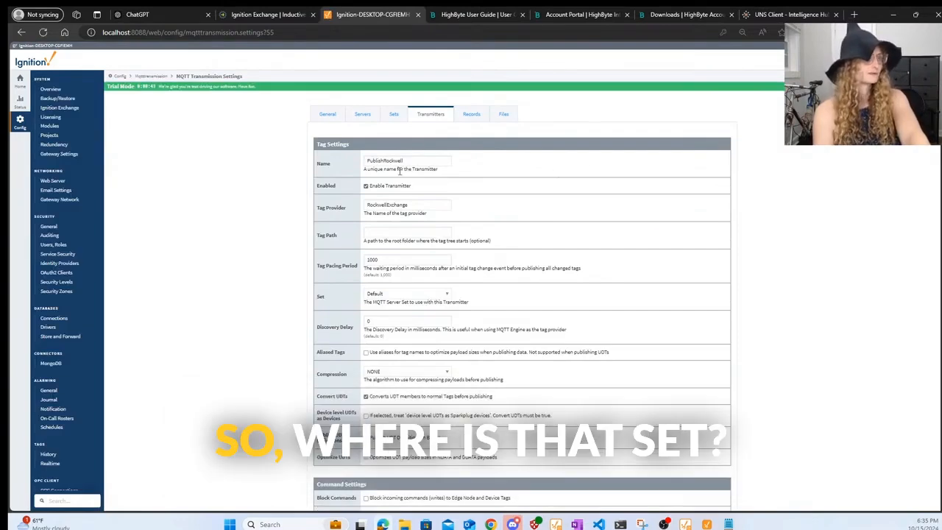
click(406, 294)
click(412, 327)
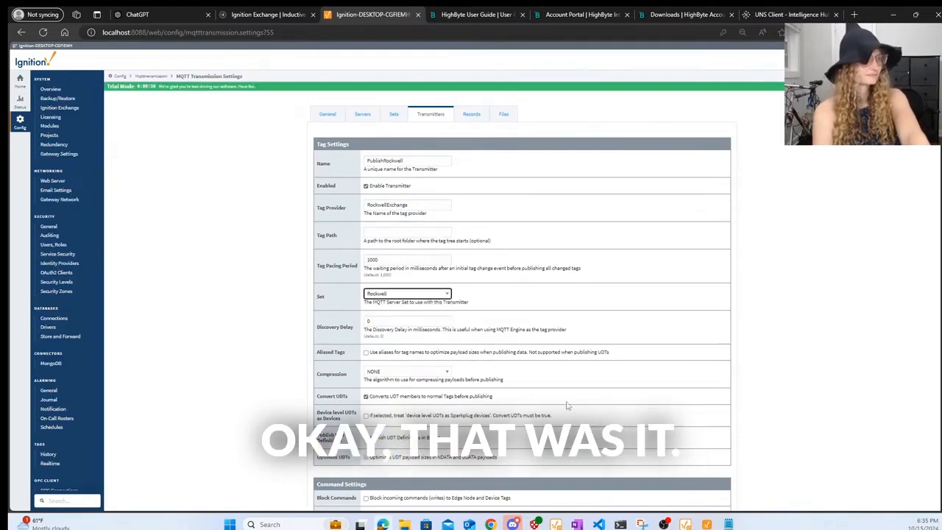
scroll(567, 405, down, 15)
click(524, 447)
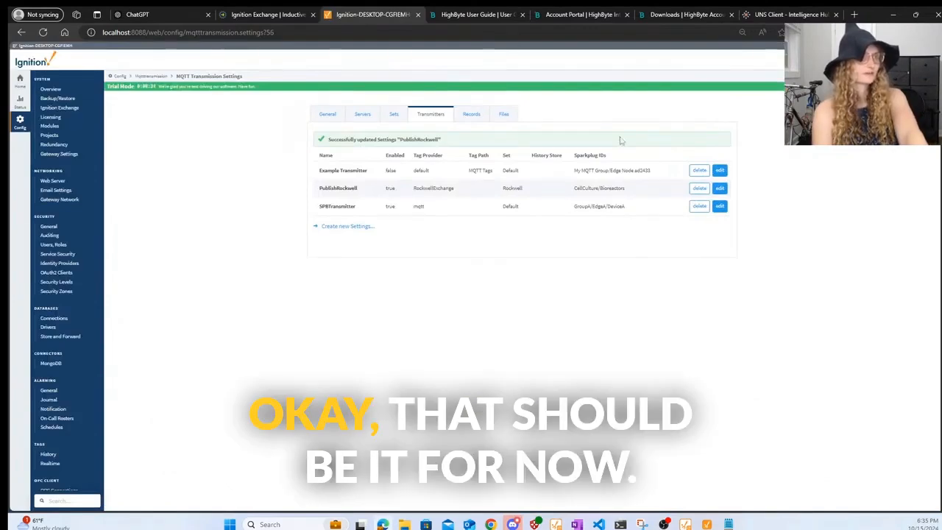
- Open HighbyteServer's settings from the MQTT servers list
click(394, 116)
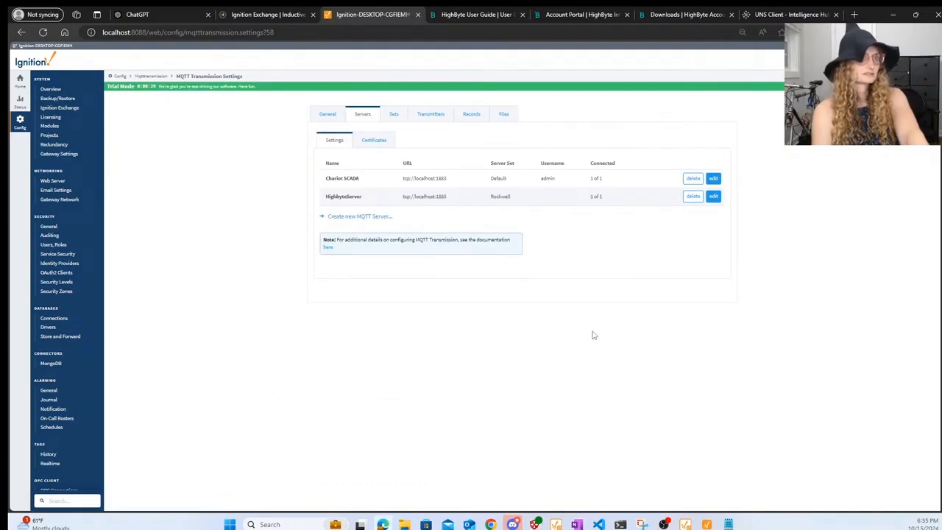
click(713, 197)
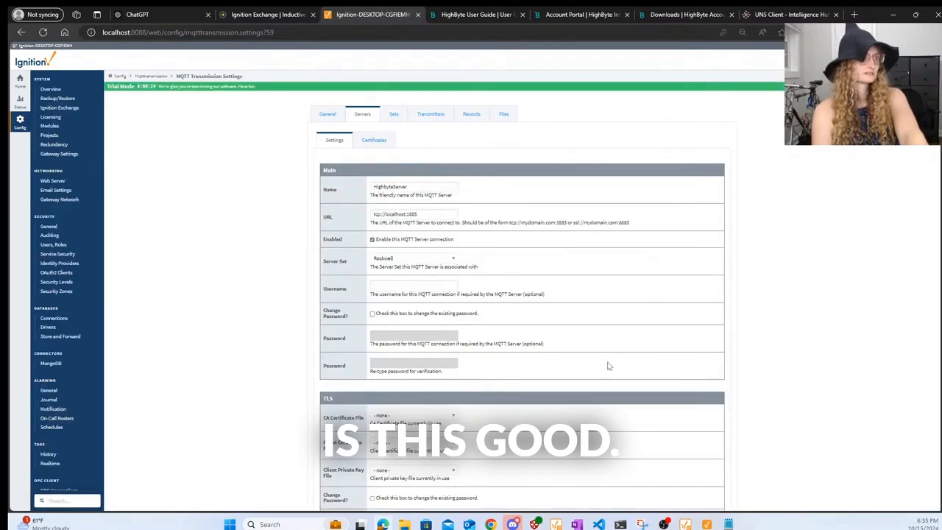
scroll(608, 366, down, 3)
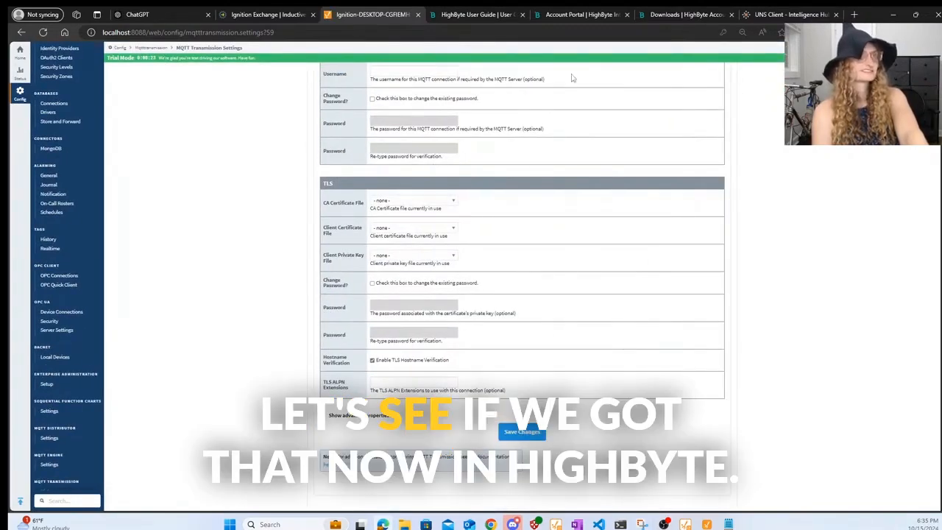
- Show the decoded JSON of spBv1.0/CellCulture/DBIRTH/Bioreactors/ROL in the UNS client
click(769, 15)
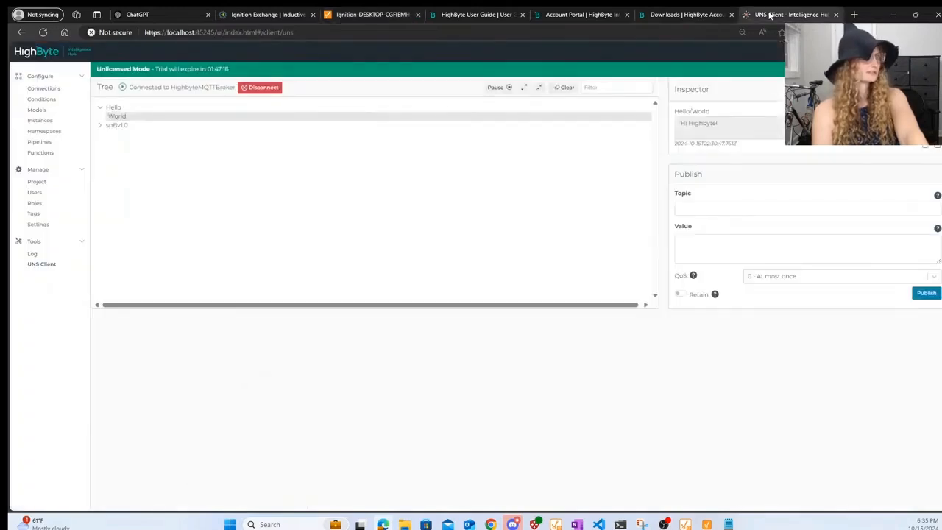
click(111, 125)
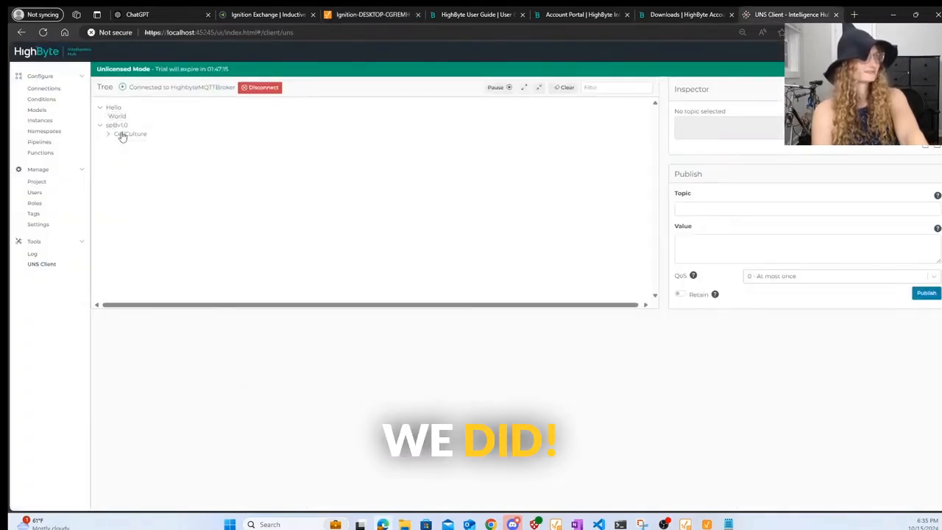
click(122, 135)
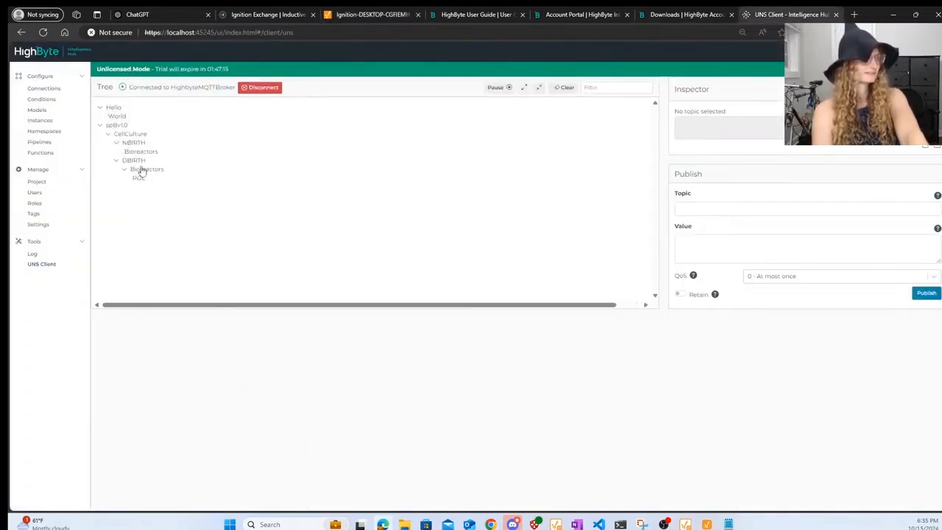
click(142, 179)
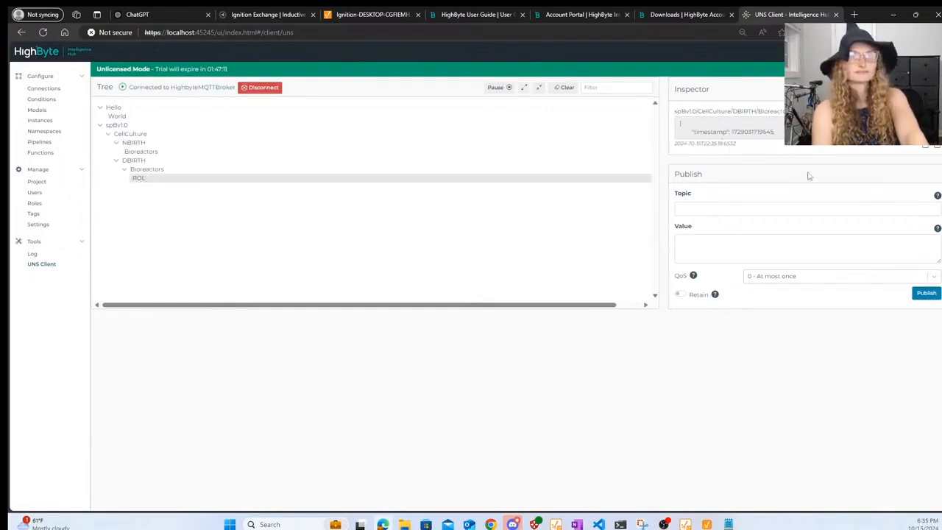
click(924, 145)
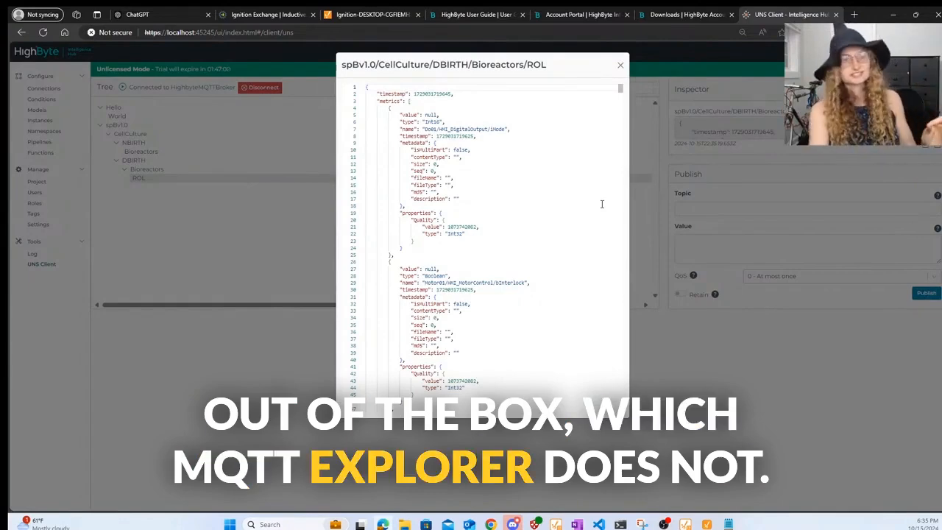
- Launch MQTT Explorer from Windows search
click(292, 524)
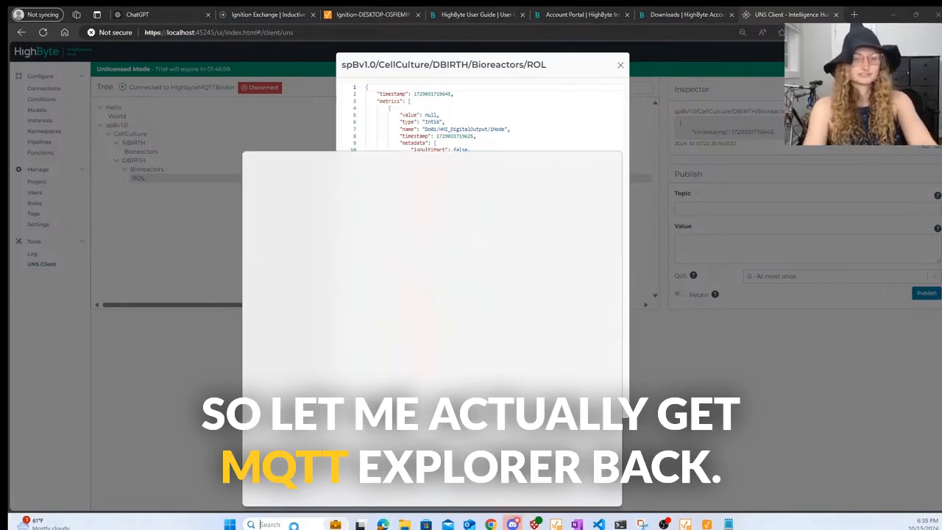
text(mqtt)
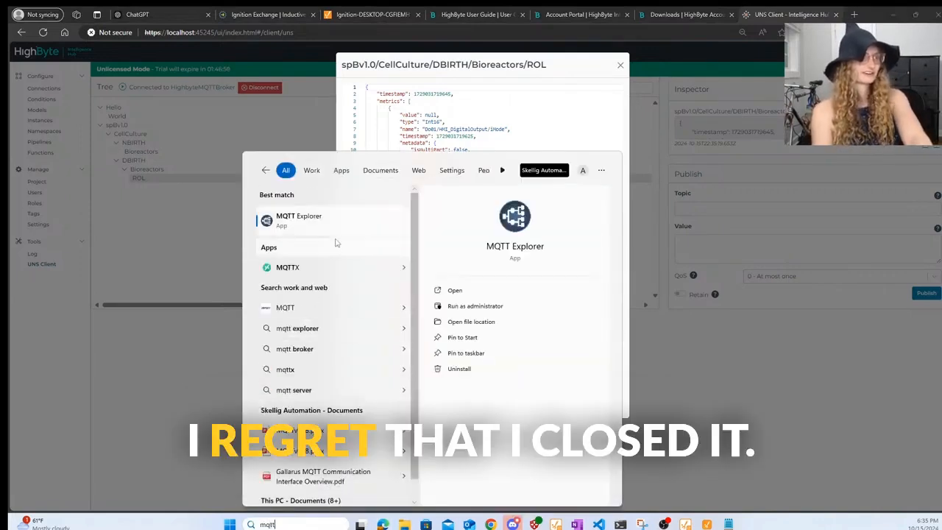
click(309, 218)
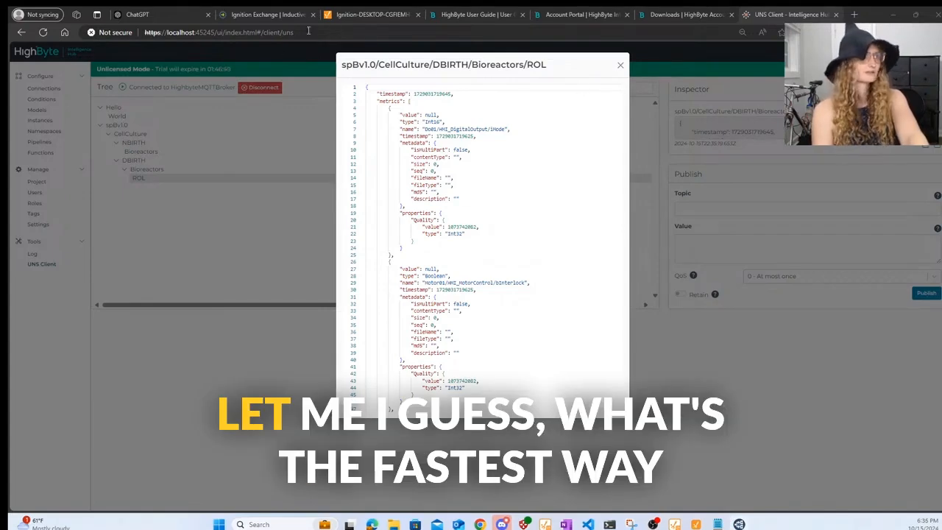
- Disable, save, then re-enable and save HighbyteServer; expand spBv1.0 in MQTT Explorer
click(337, 20)
scroll(427, 266, up, 5)
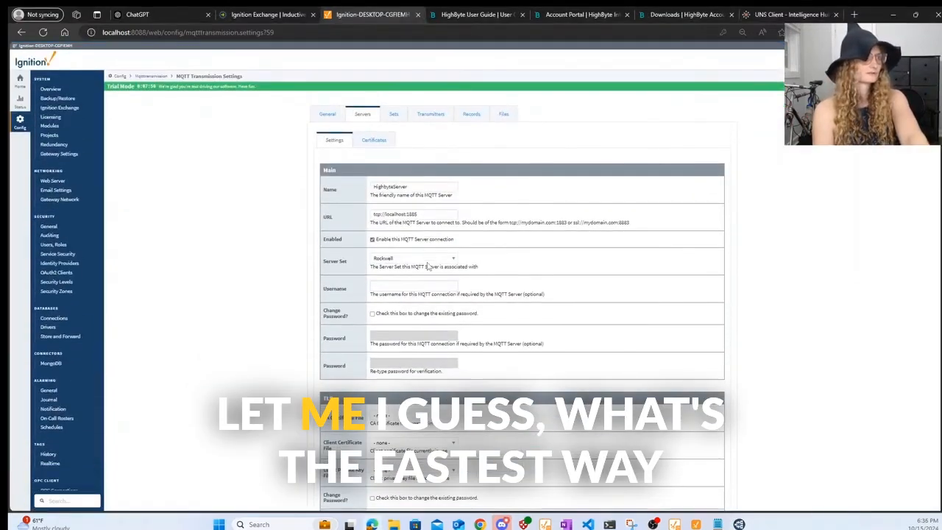
click(372, 240)
scroll(375, 245, down, 4)
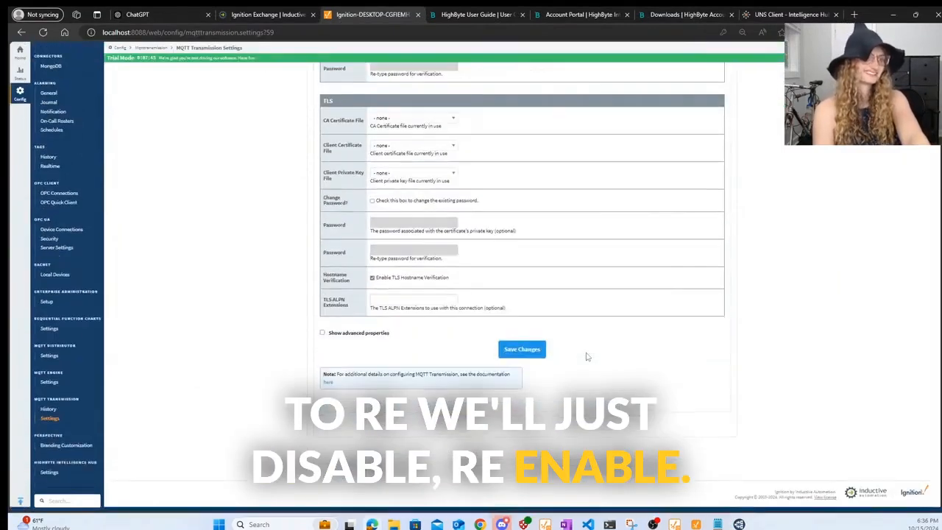
click(539, 354)
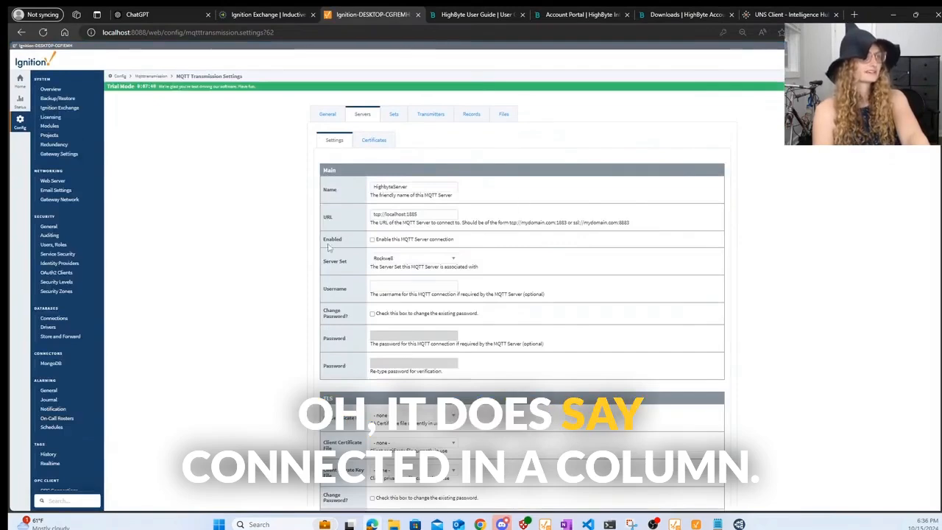
click(373, 240)
scroll(530, 304, down, 5)
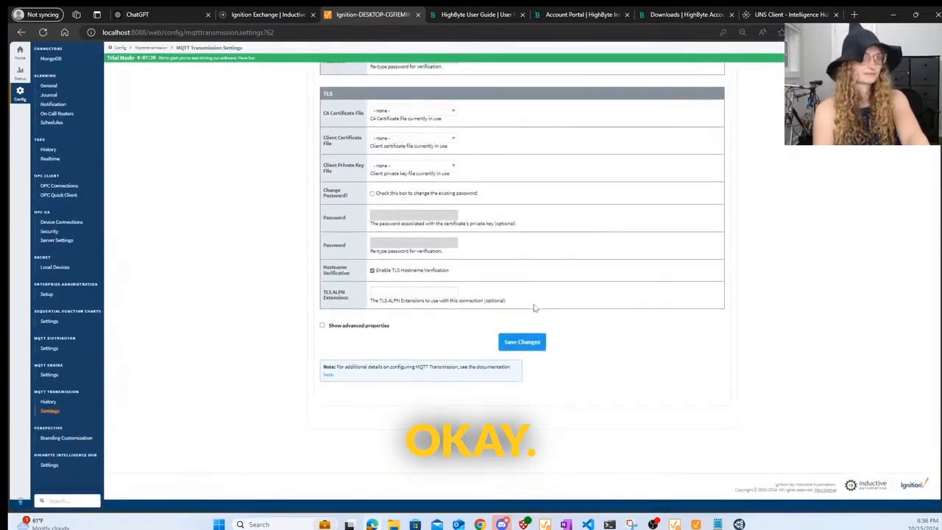
click(530, 356)
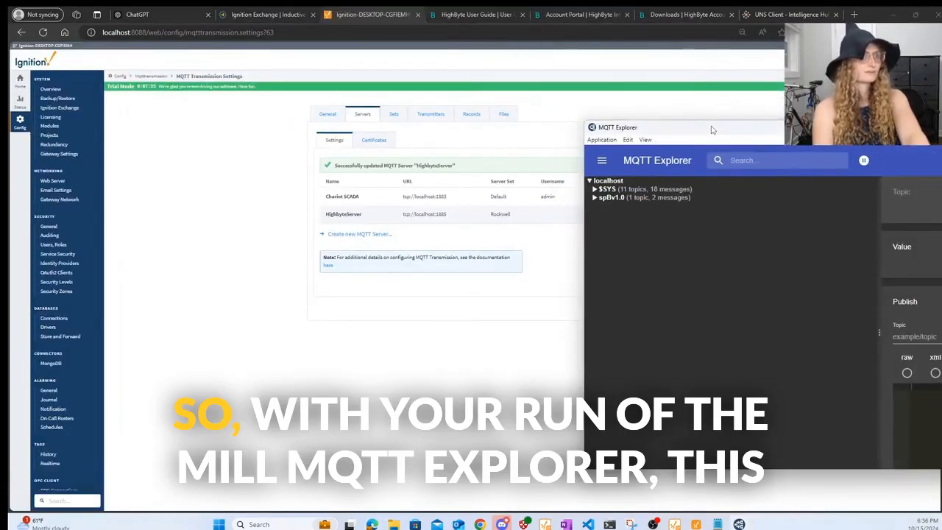
drag(711, 129, 517, 155)
click(416, 222)
- View the raw ROL payload under CellCulture/DBIRTH/Bioreactors in MQTT Explorer
click(434, 232)
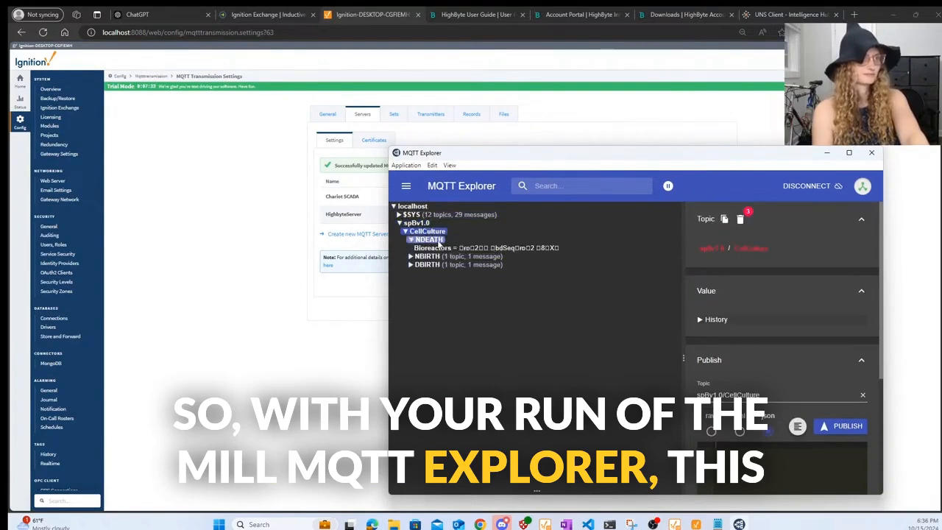
click(428, 256)
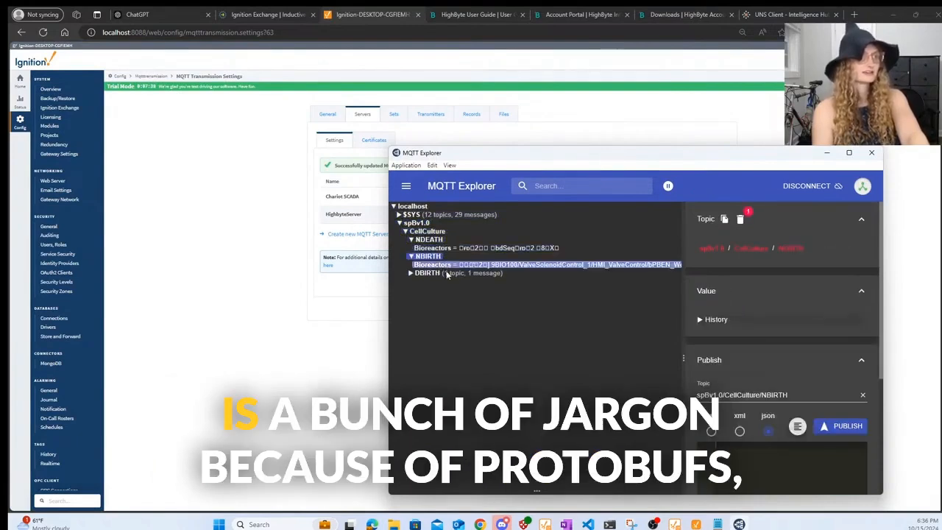
click(429, 272)
click(450, 281)
click(464, 289)
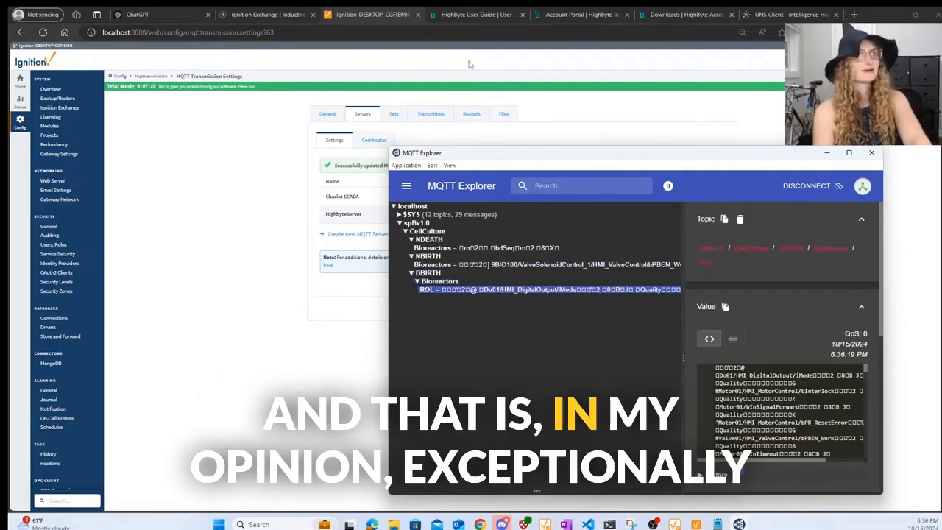
click(759, 16)
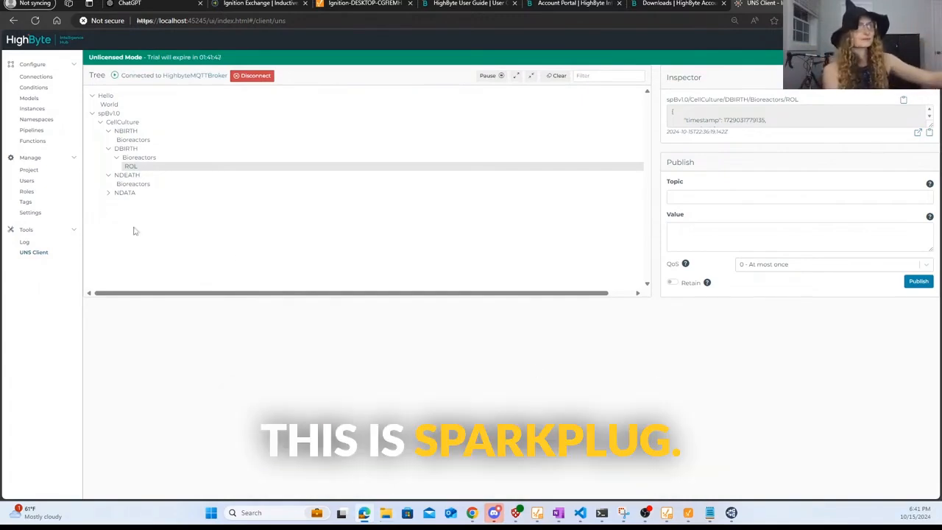
- Read the decoded NDEATH Bioreactors JSON with bdSeq, compare it in MQTT Explorer
click(132, 183)
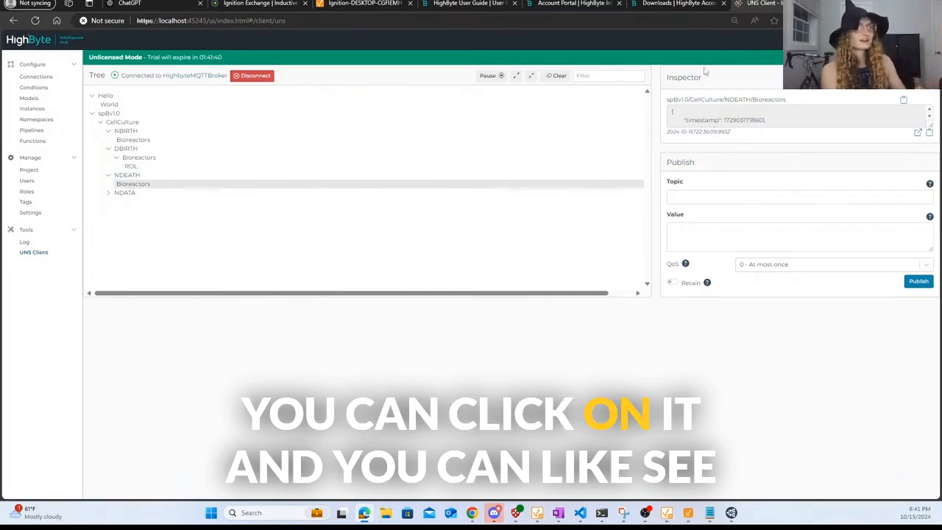
click(917, 132)
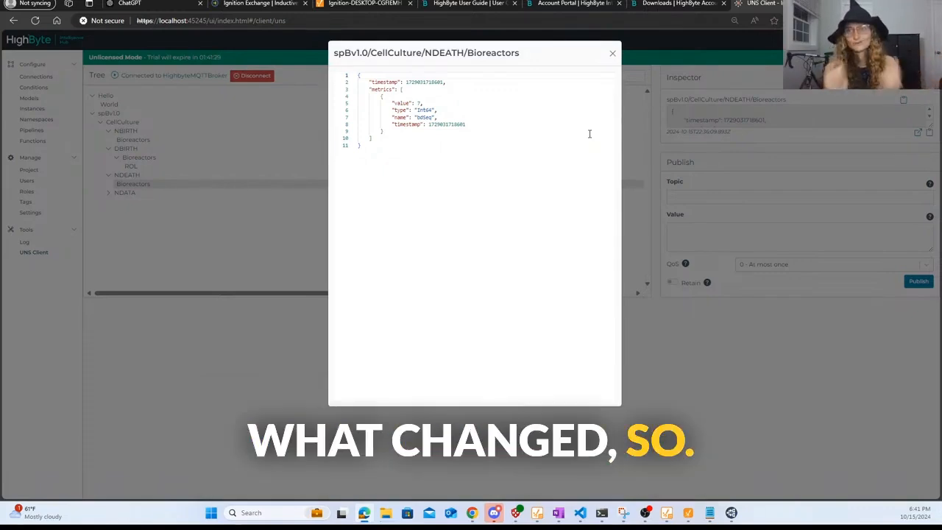
click(612, 53)
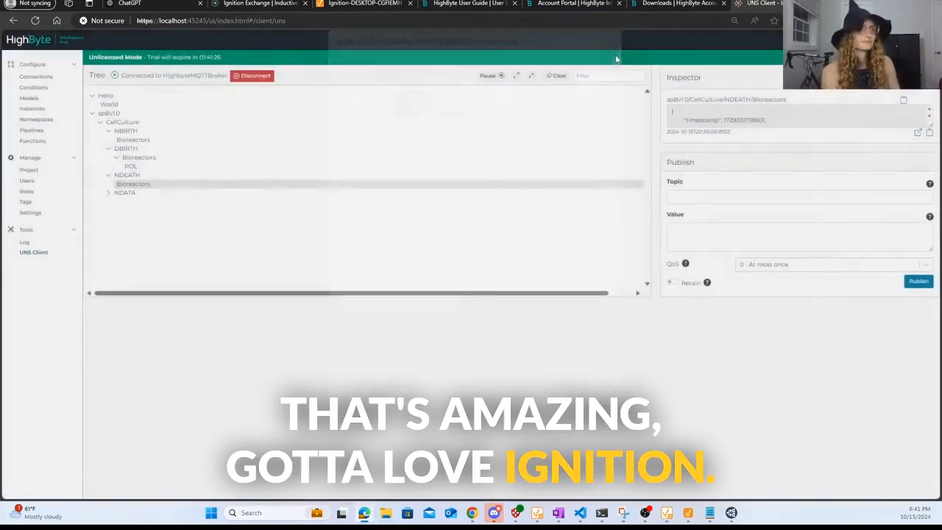
key(alt+Tab)
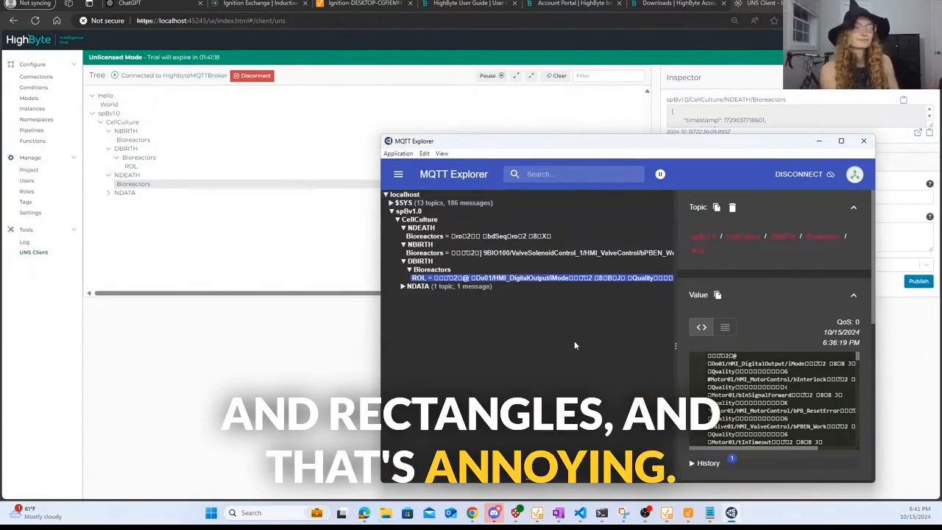
click(820, 141)
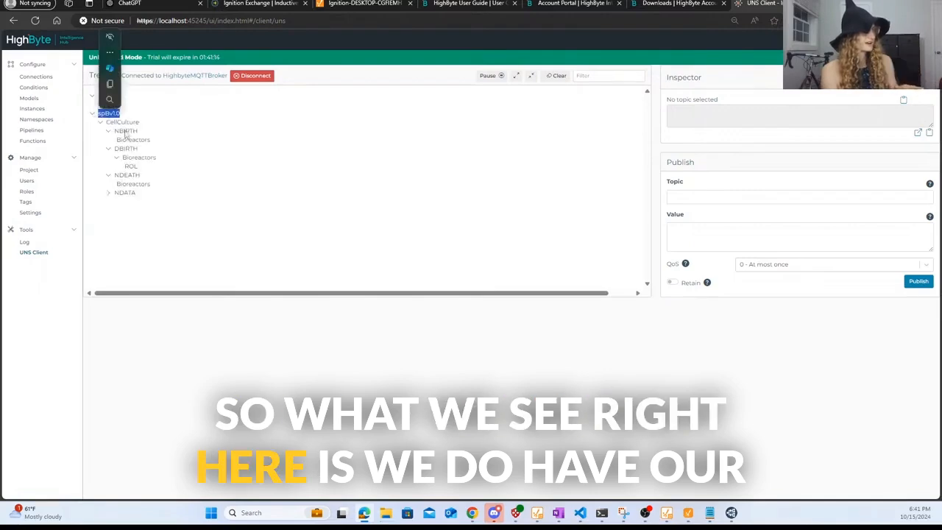
drag(116, 197, 184, 202)
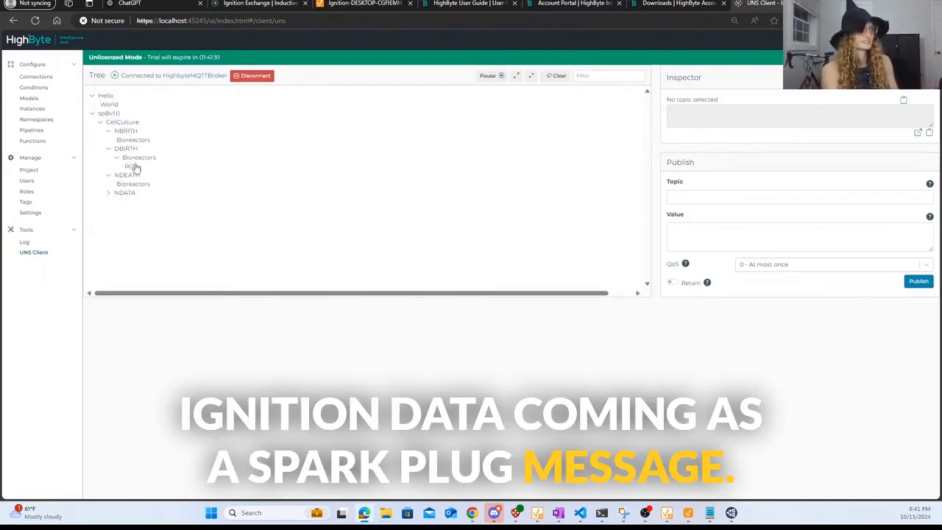
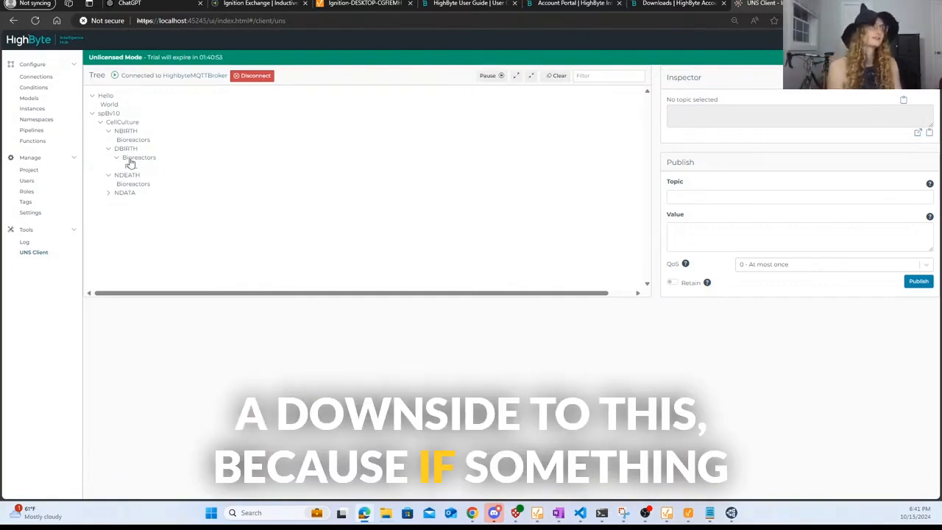
- Open the full ROL payload under DBIRTH > Bioreactors in the Inspector and scroll through it
click(130, 168)
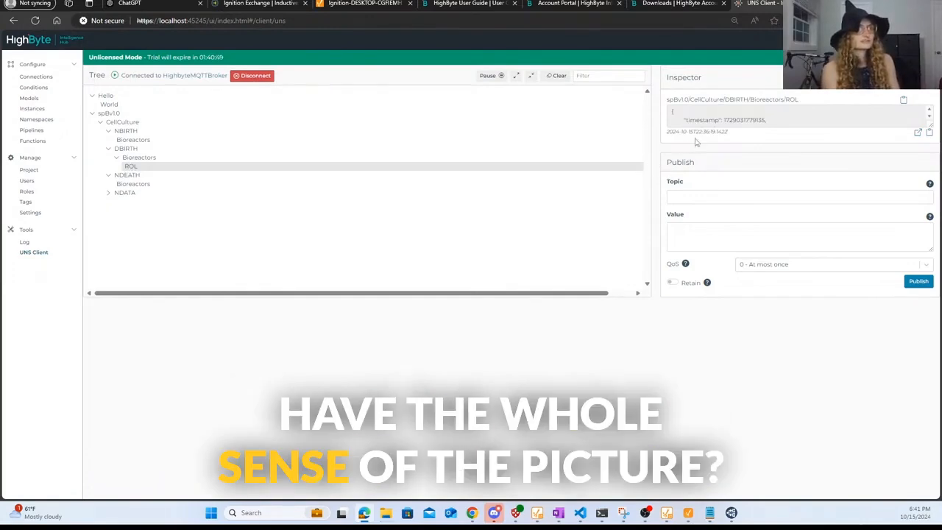
click(917, 136)
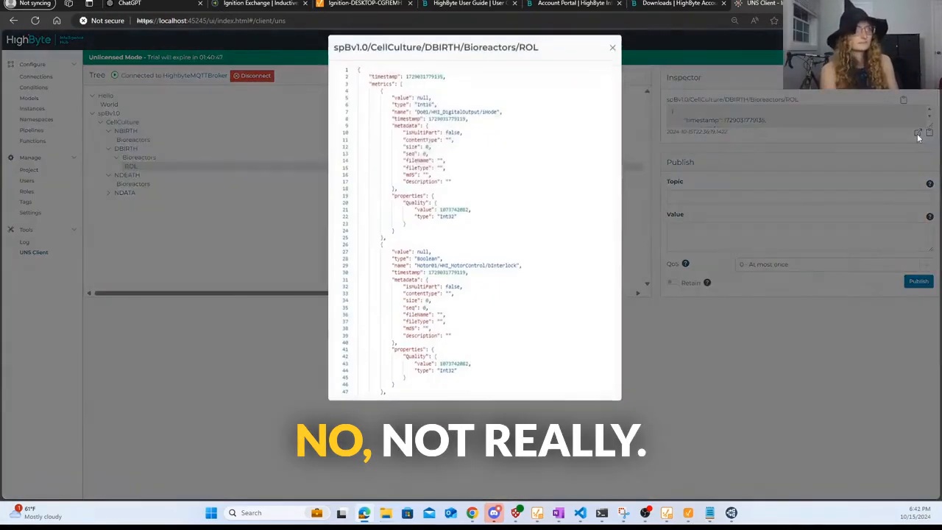
scroll(502, 294, down, 5)
scroll(564, 213, down, 10)
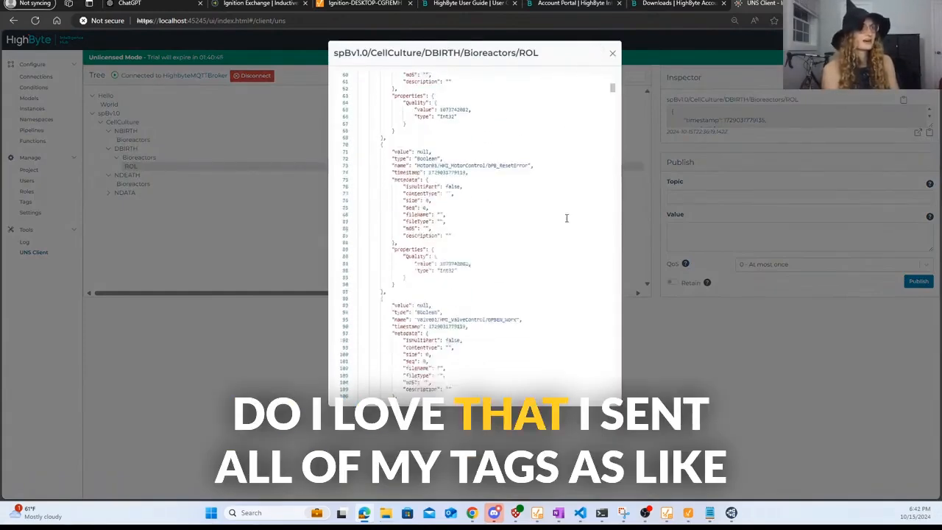
click(611, 56)
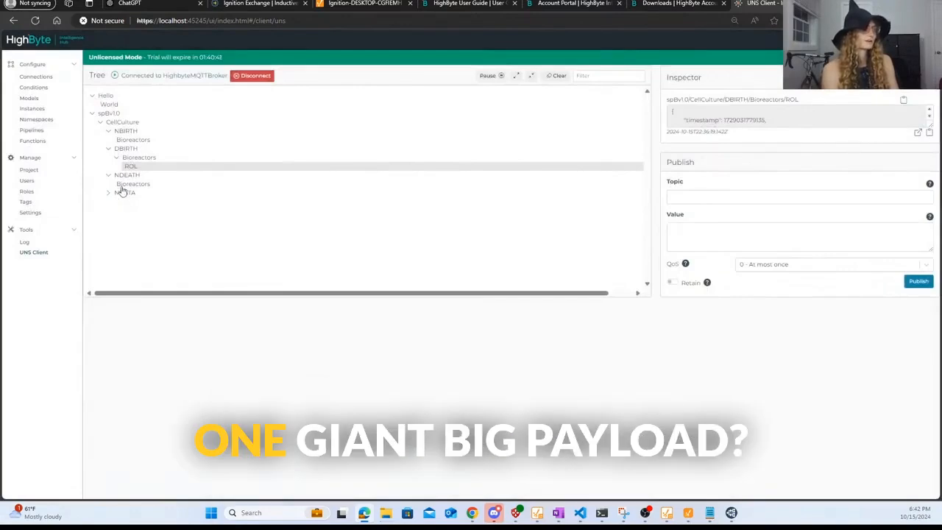
- Expand NDATA and view the full Bioreactors data payload, then deselect the topic
click(124, 185)
click(124, 193)
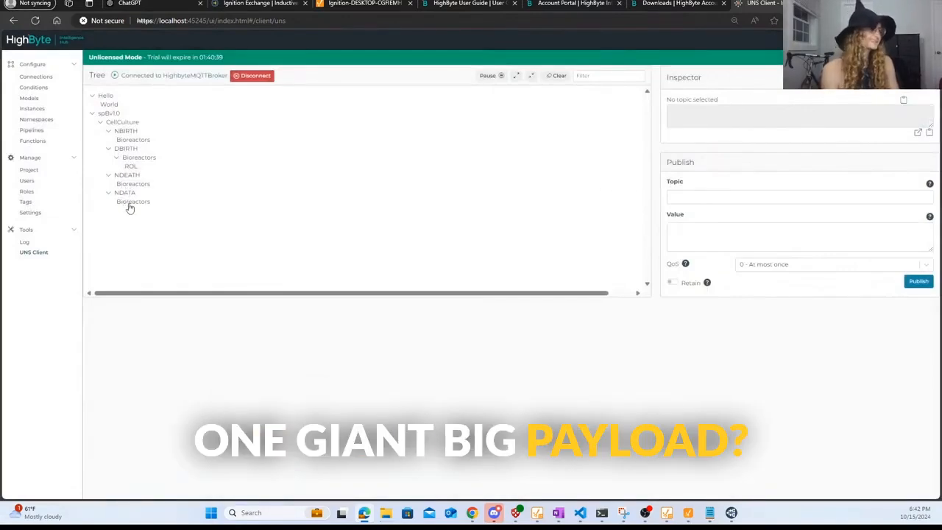
click(128, 202)
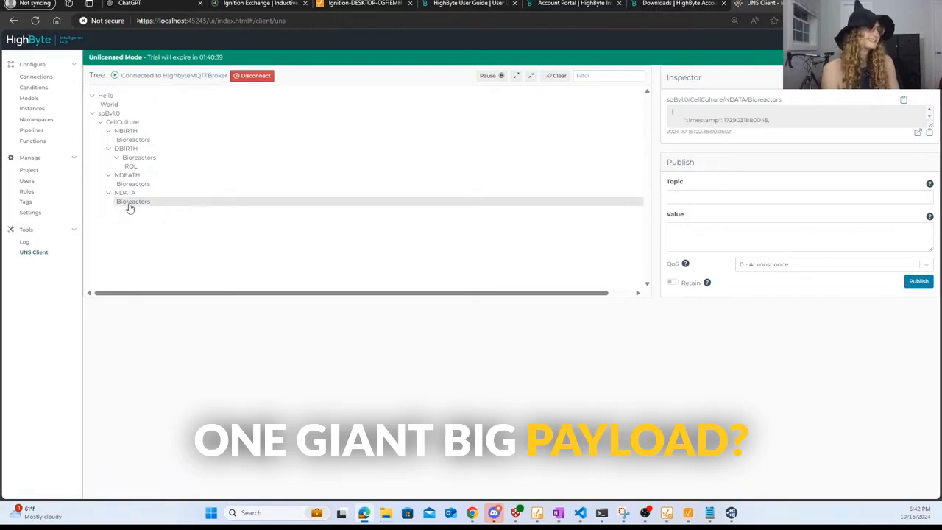
click(917, 132)
click(614, 56)
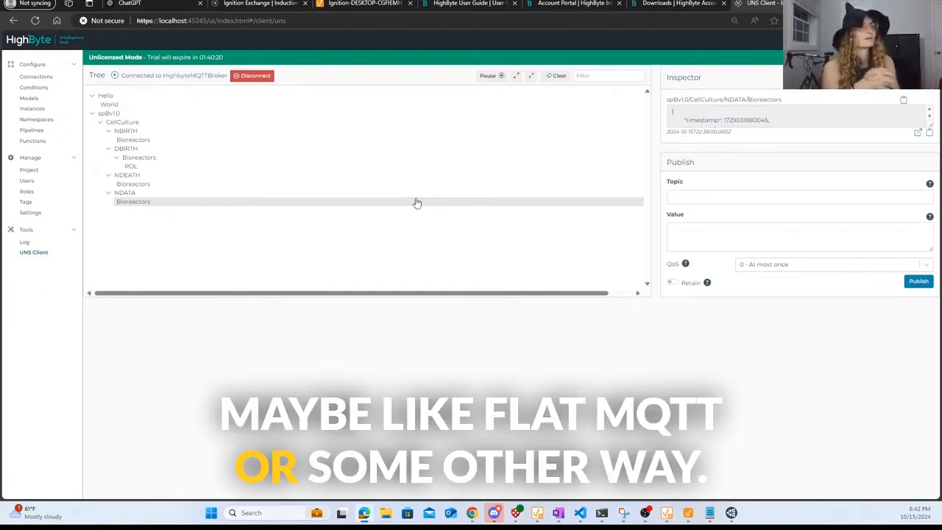
click(106, 122)
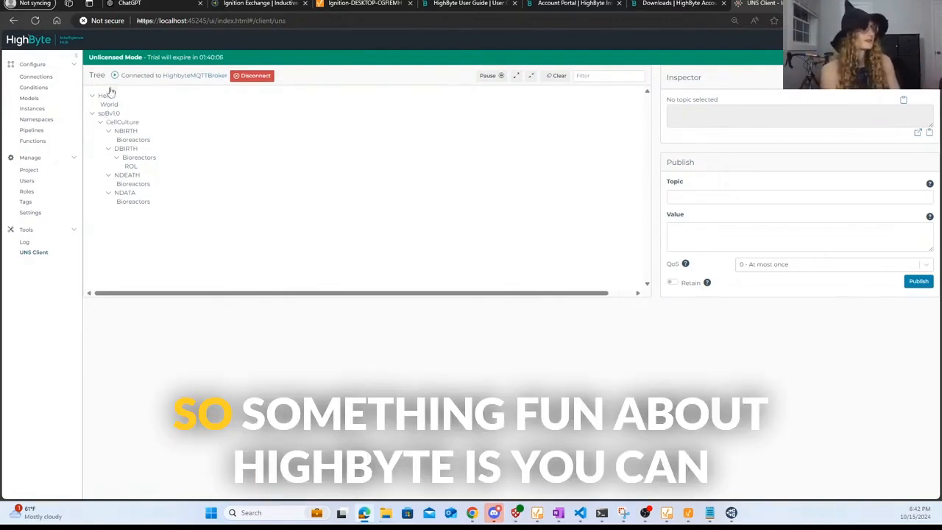
- Leave the UNS Client through Configure > Connections and go to the Pipelines list
click(34, 66)
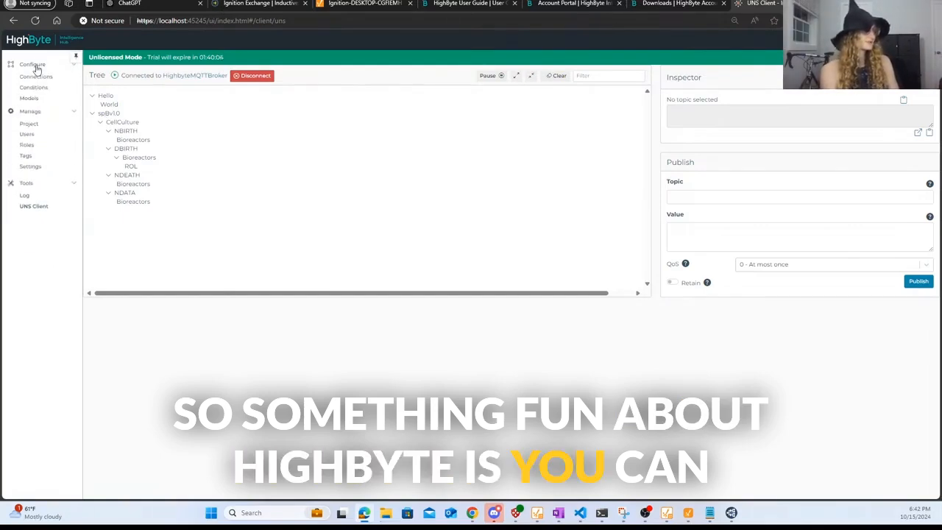
click(37, 77)
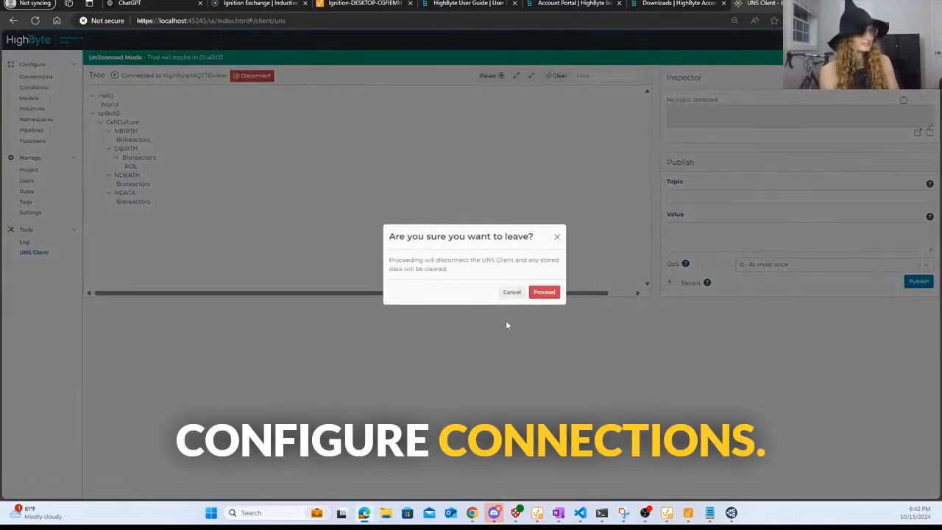
click(543, 292)
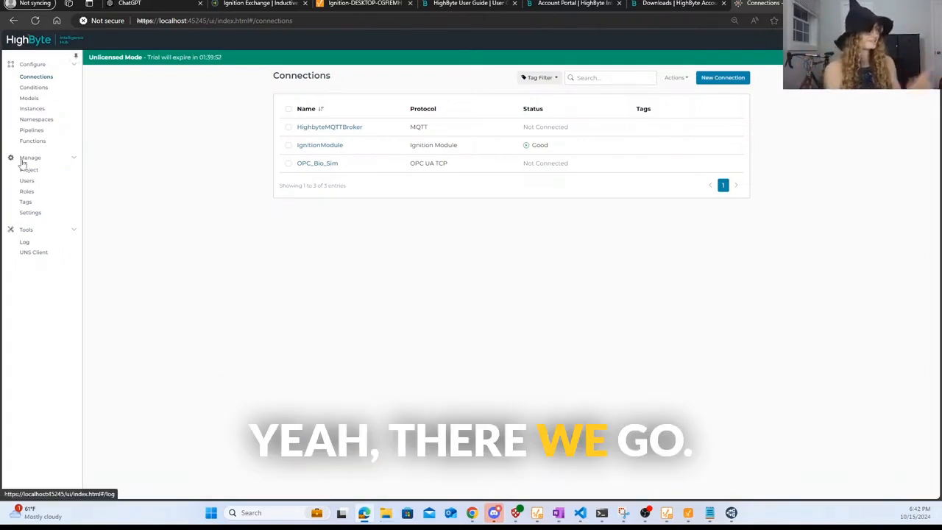
click(38, 130)
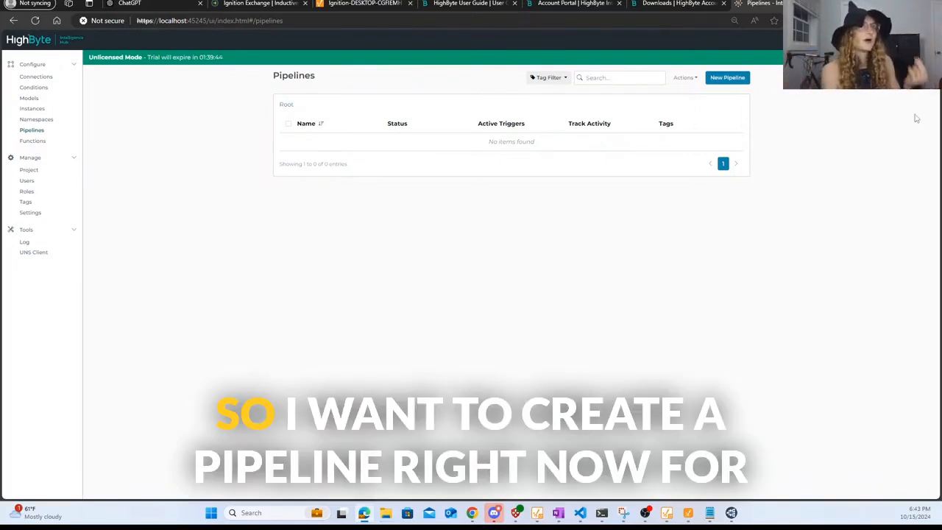
- Start a new empty pipeline named IgnitionModule_MQTT
click(727, 83)
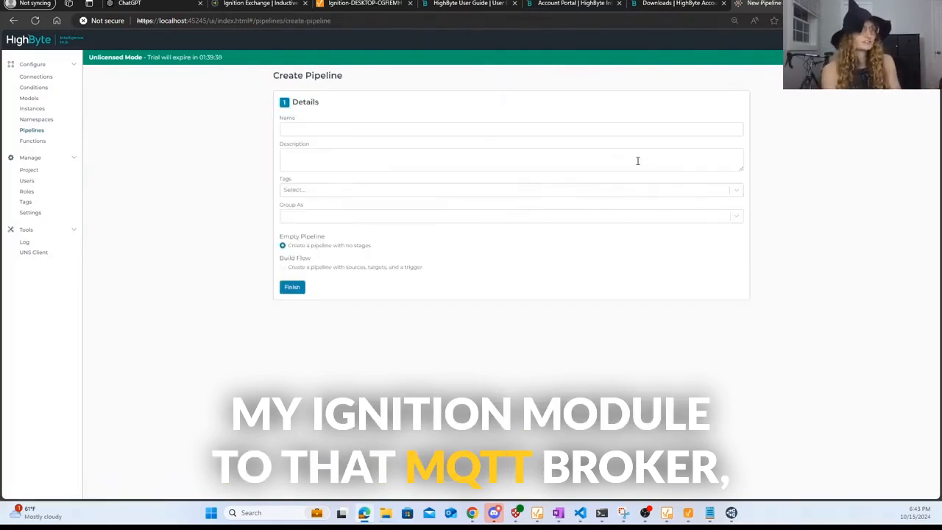
click(581, 131)
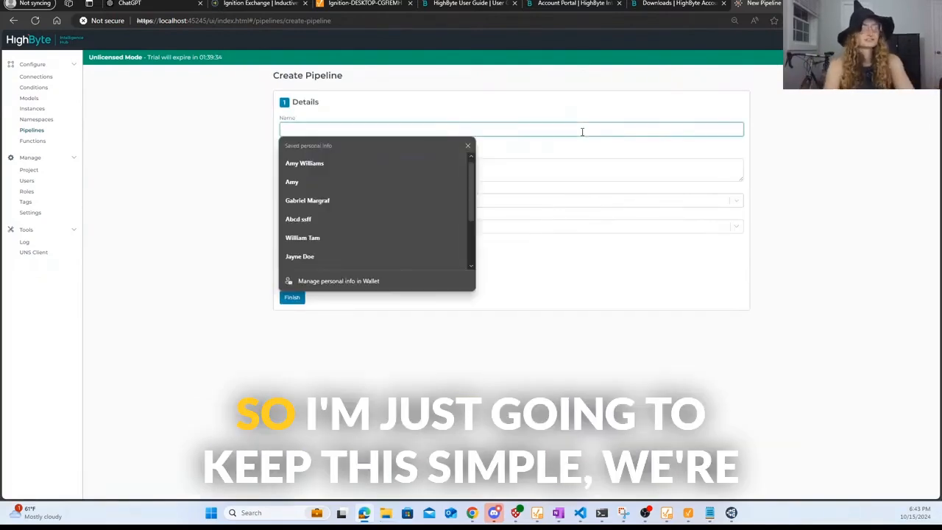
text(IgnitionModule_MQTT)
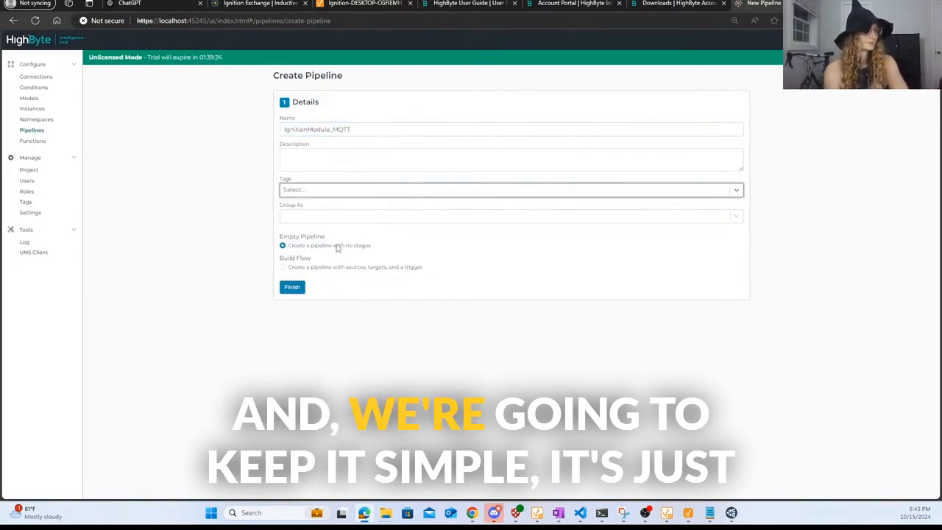
- Create the empty pipeline, inspect its error, and move the stage up-left
click(297, 292)
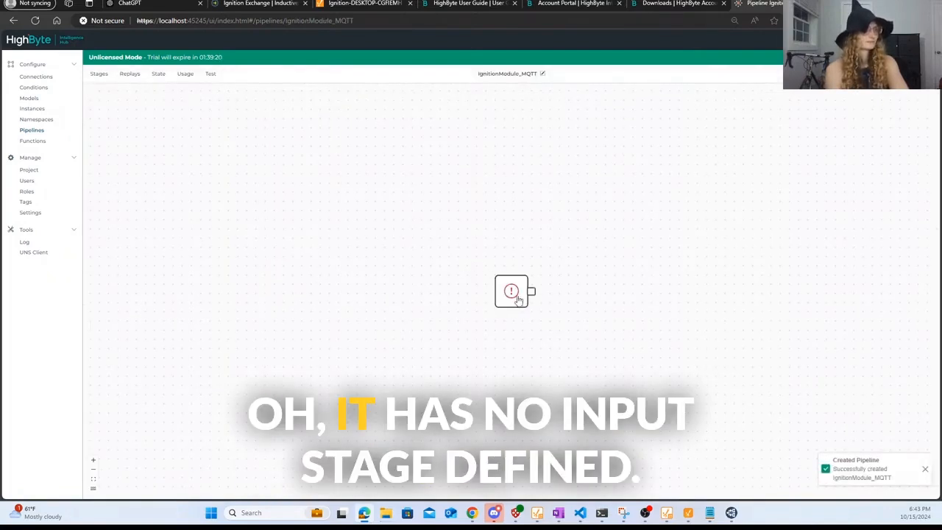
click(515, 294)
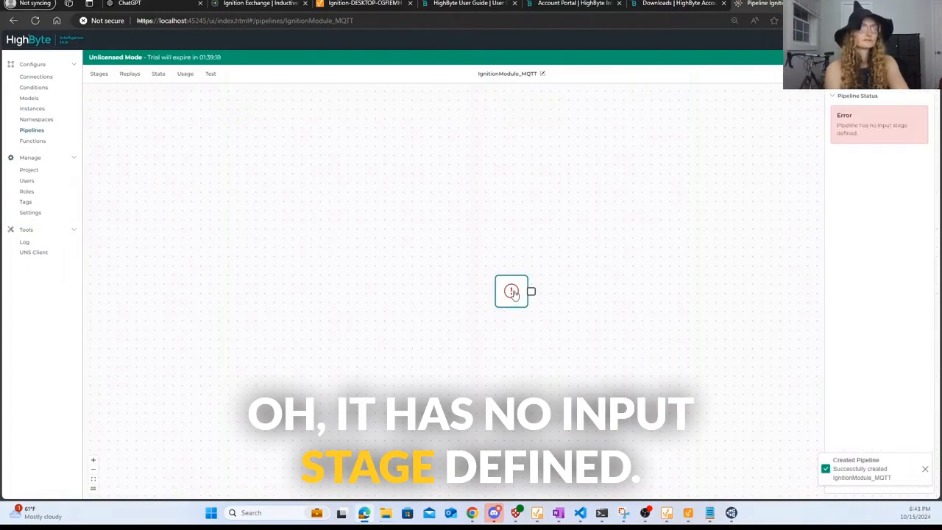
drag(511, 294, 432, 187)
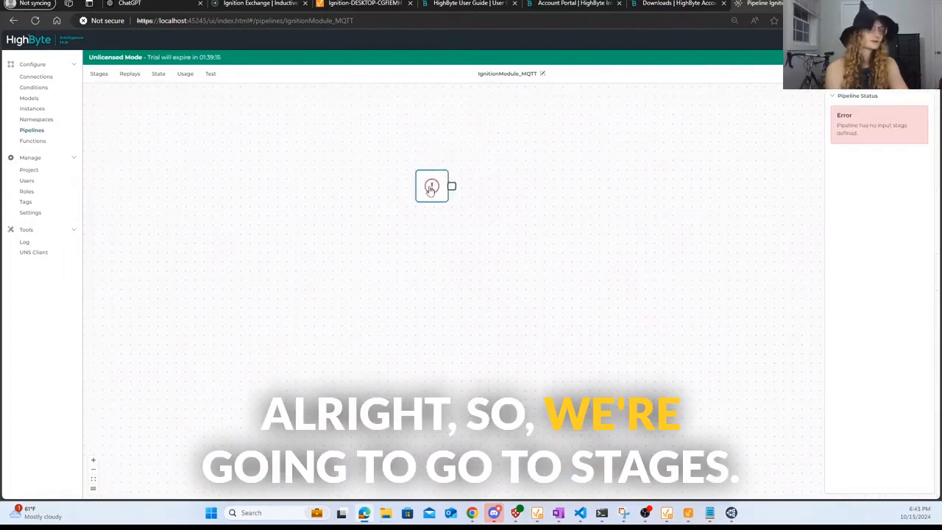
- Drag a Flow trigger onto the canvas and browse the Common, Control, File Format and I/O stages
click(100, 74)
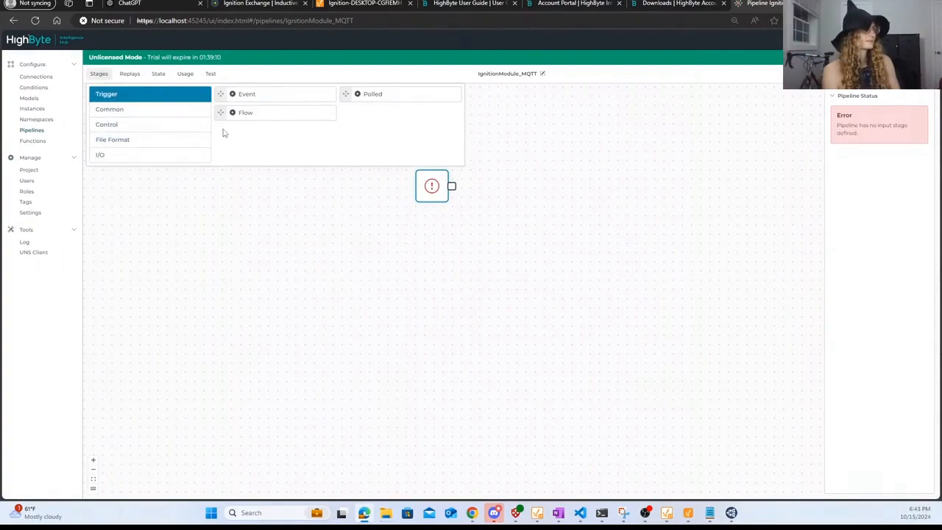
drag(244, 117, 273, 148)
drag(328, 190, 330, 193)
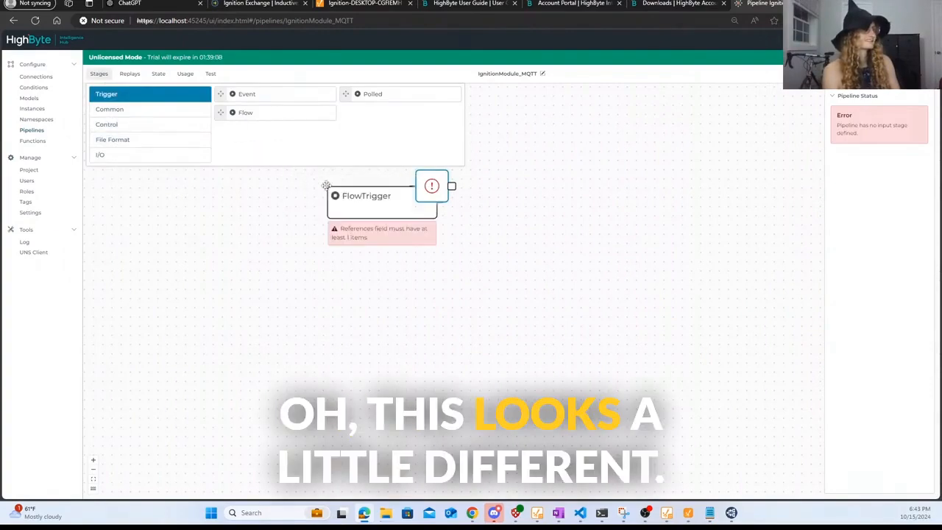
drag(432, 195, 460, 208)
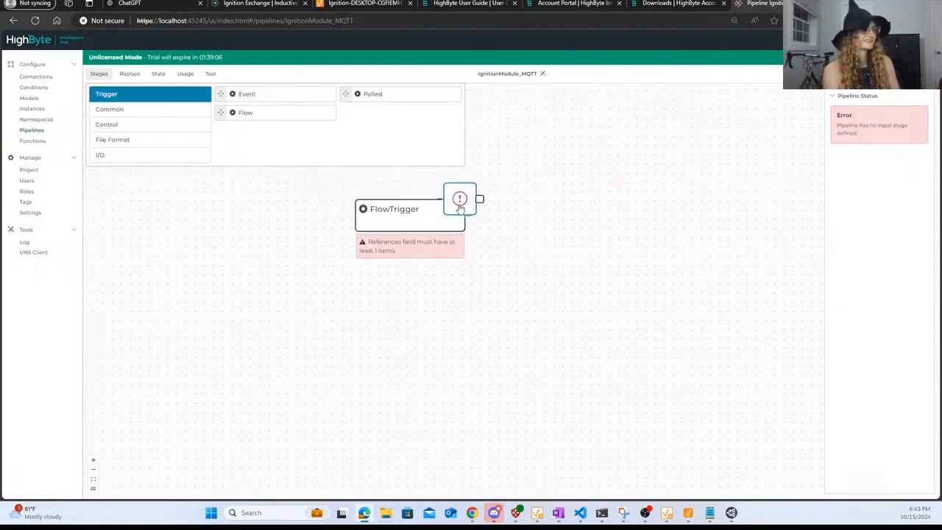
click(132, 112)
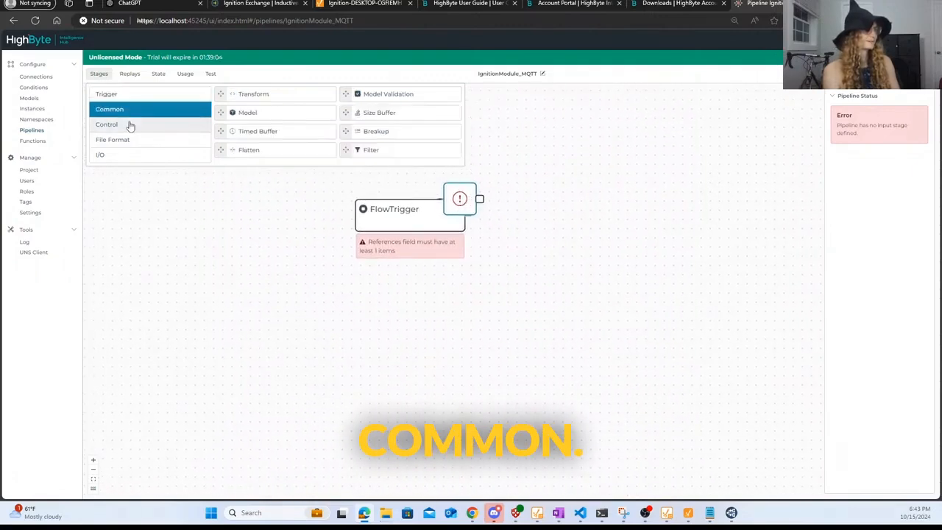
click(129, 127)
click(135, 143)
click(126, 157)
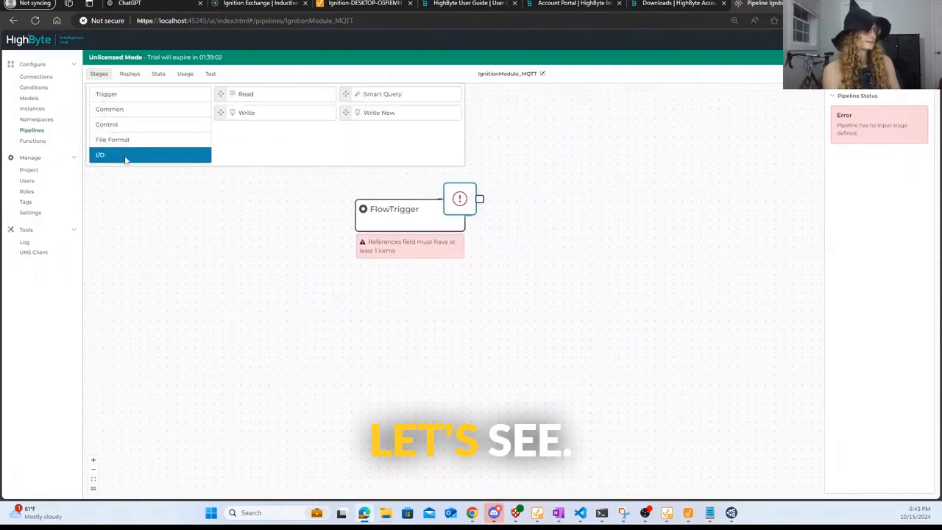
- Look through the pipeline's Replays, State, Usage and Test panels
click(130, 74)
click(158, 75)
click(181, 75)
click(211, 75)
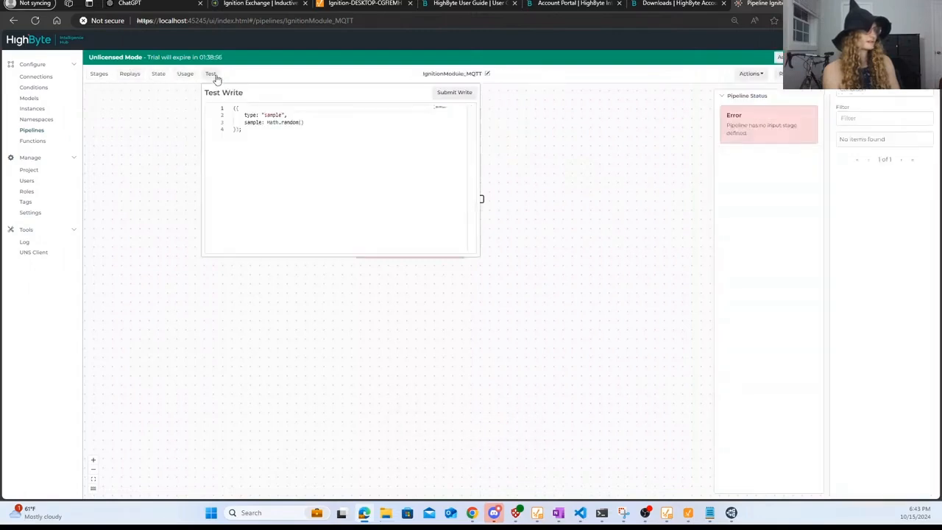
- Reopen IgnitionModule_MQTT from the Pipelines list and drag a connection from the stage's output
click(44, 130)
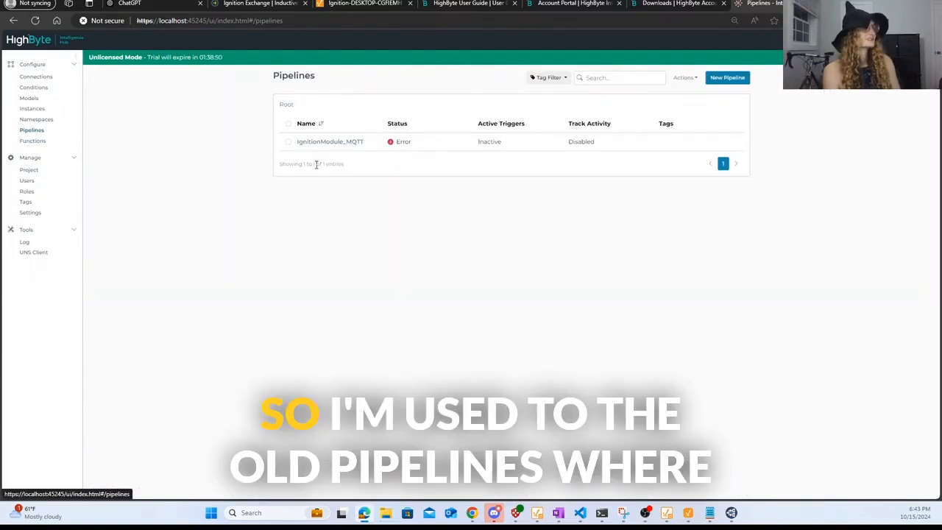
click(318, 141)
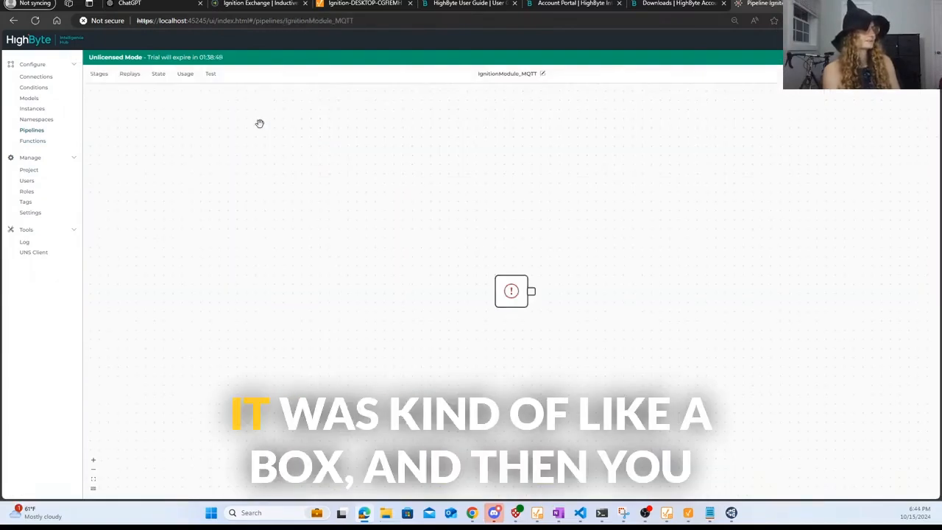
click(506, 304)
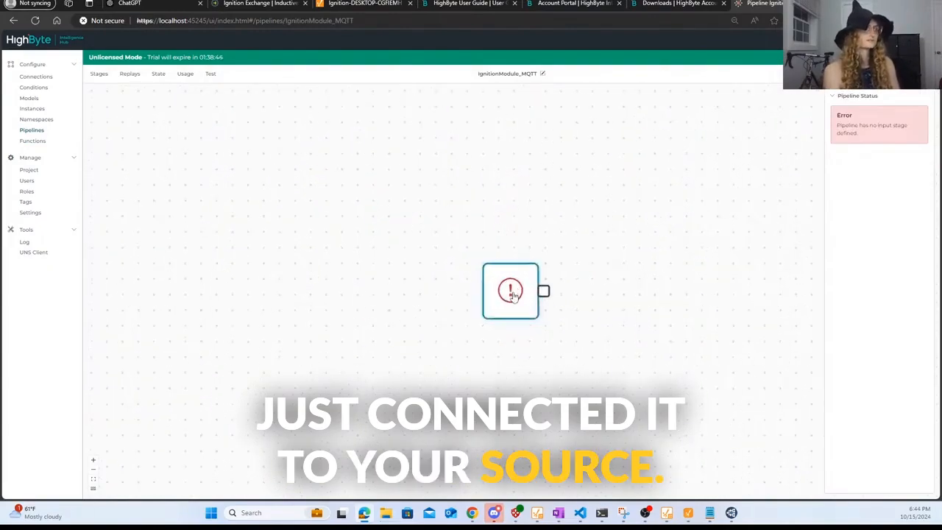
drag(548, 290, 545, 338)
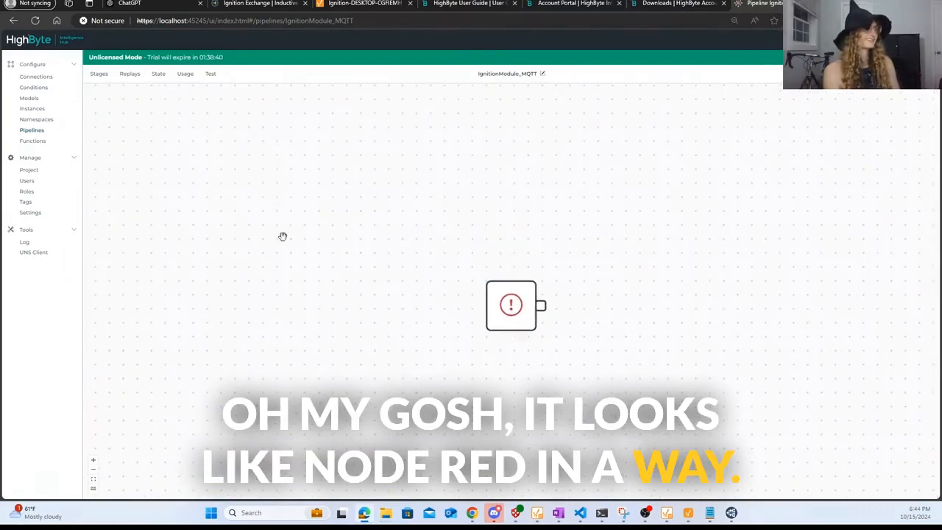
- Switch to the HighByte User Guide and scroll through its contents
click(578, 3)
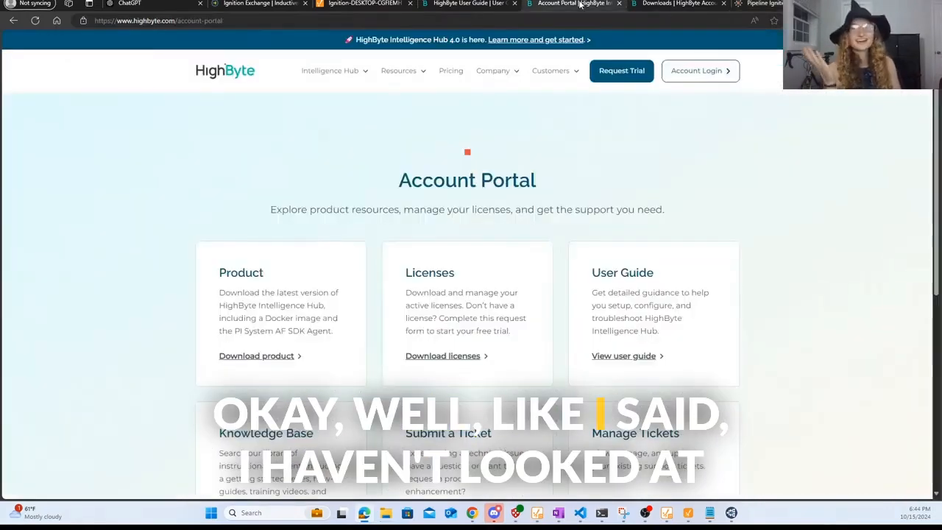
click(675, 5)
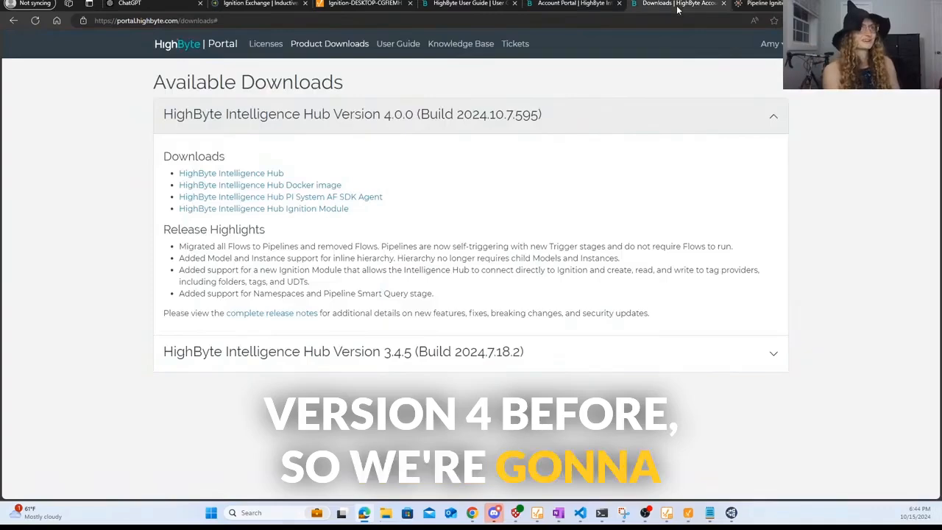
click(474, 6)
scroll(521, 392, down, 10)
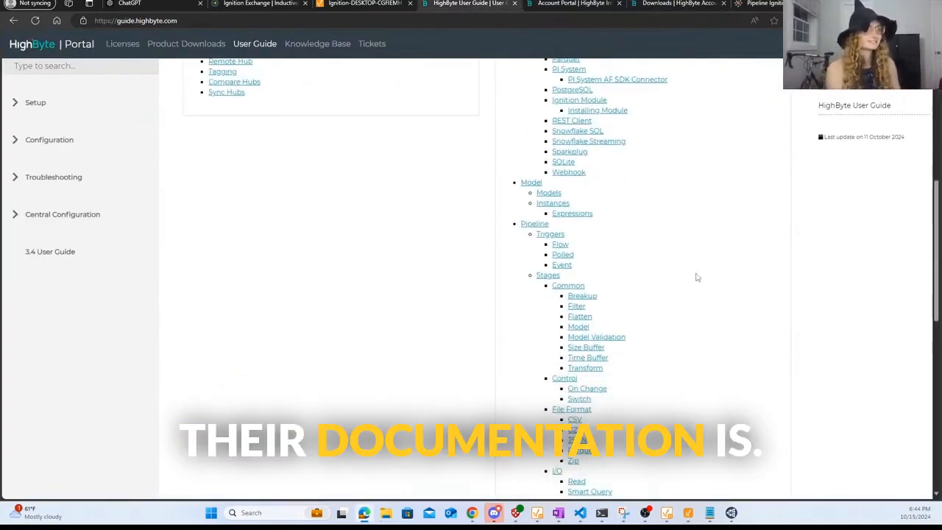
scroll(696, 277, down, 1)
scroll(721, 261, down, 2)
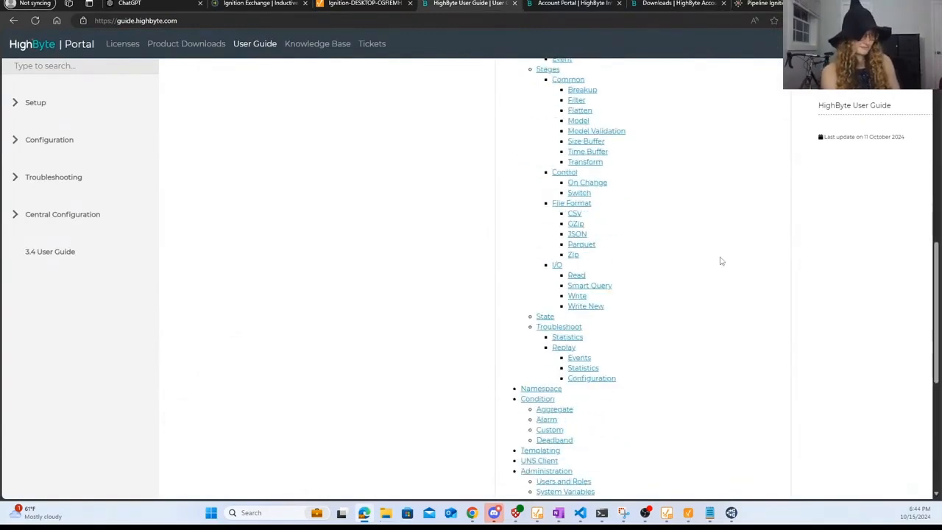
scroll(720, 261, up, 1)
scroll(721, 261, down, 1)
scroll(614, 221, up, 3)
- Read the Pipeline page's Triggers, Stages and Creating a pipeline sections
click(535, 196)
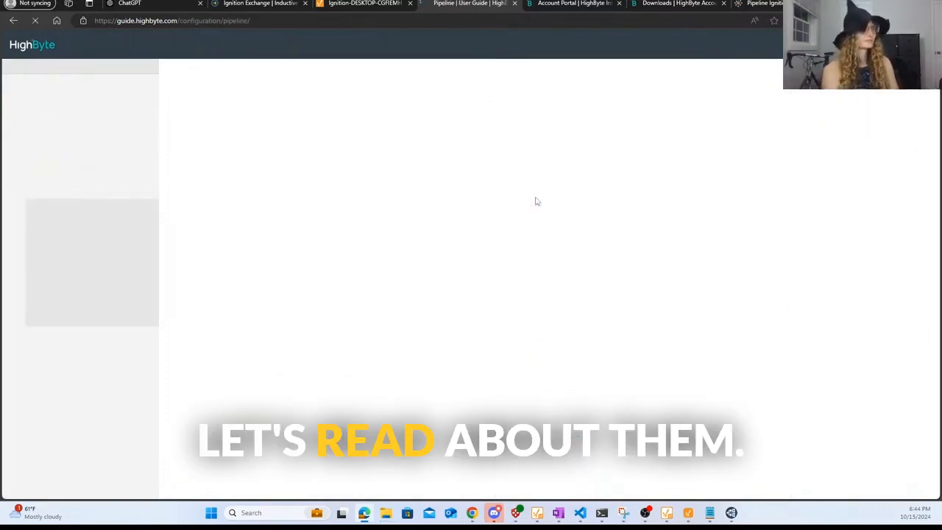
scroll(536, 328, down, 2)
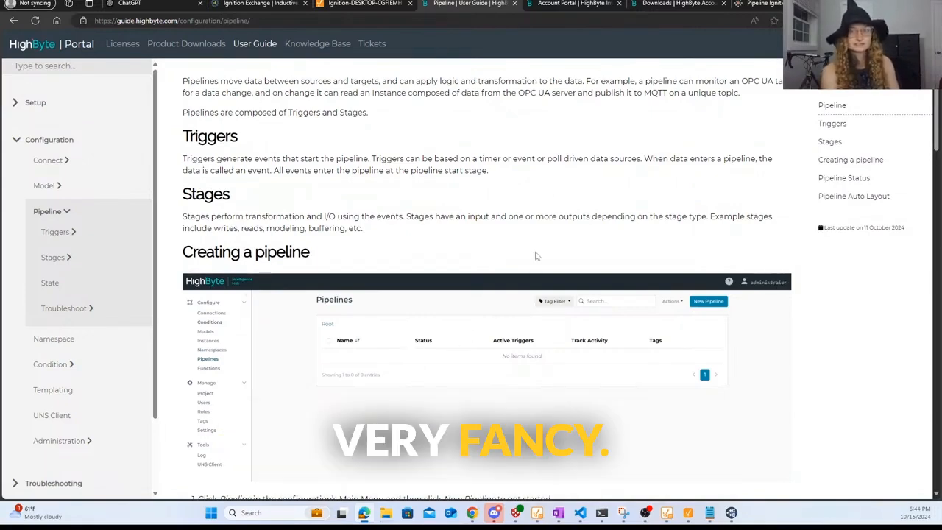
scroll(518, 252, up, 1)
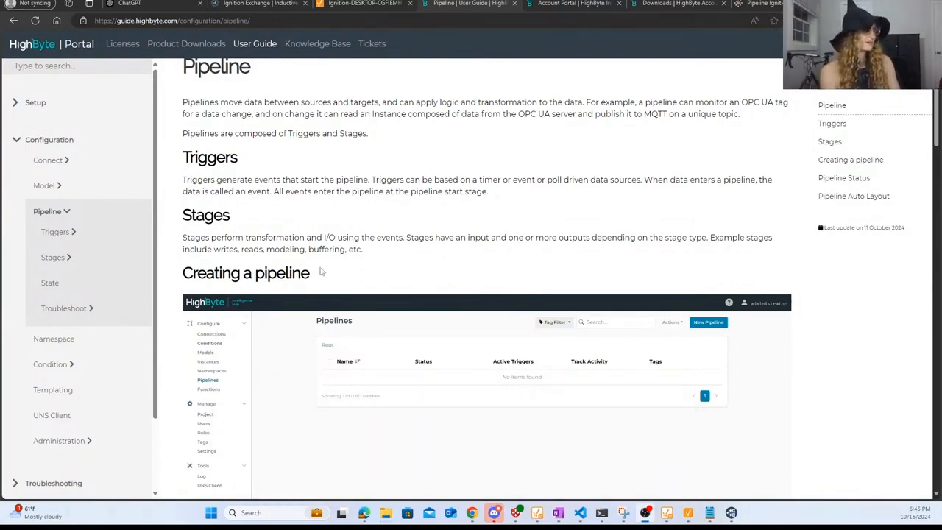
scroll(378, 237, down, 3)
scroll(379, 240, up, 2)
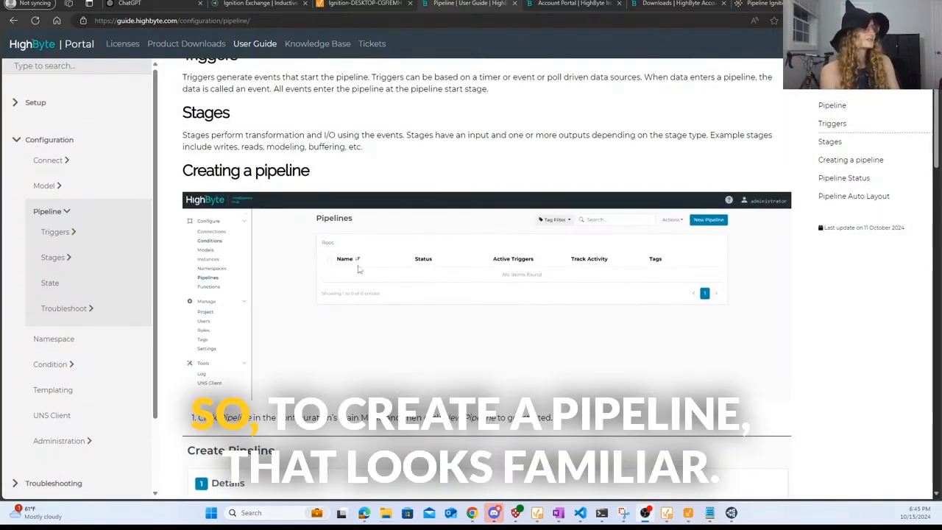
scroll(467, 277, down, 1)
scroll(466, 277, down, 3)
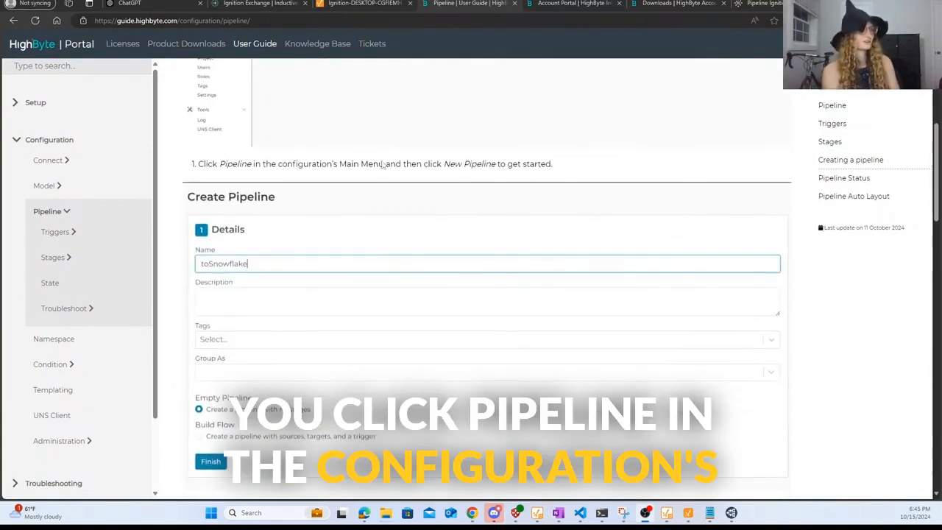
scroll(541, 175, down, 1)
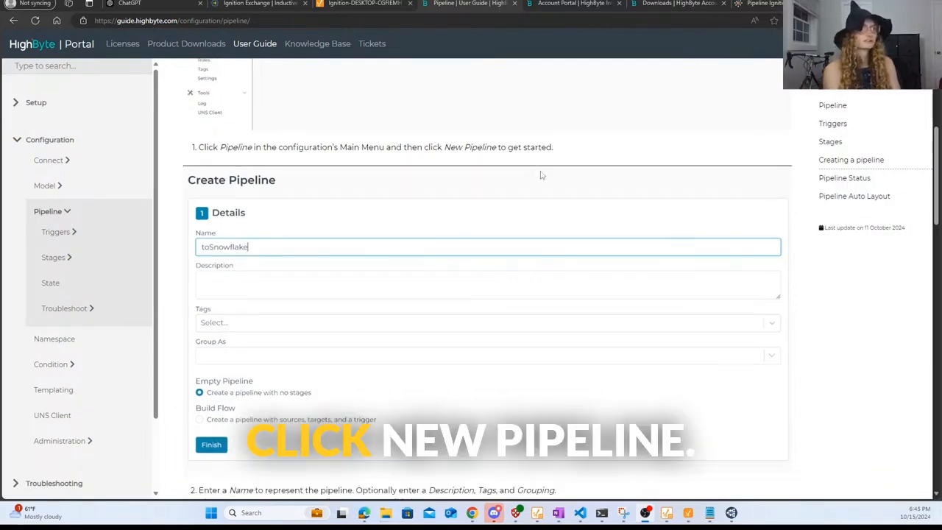
scroll(541, 175, down, 2)
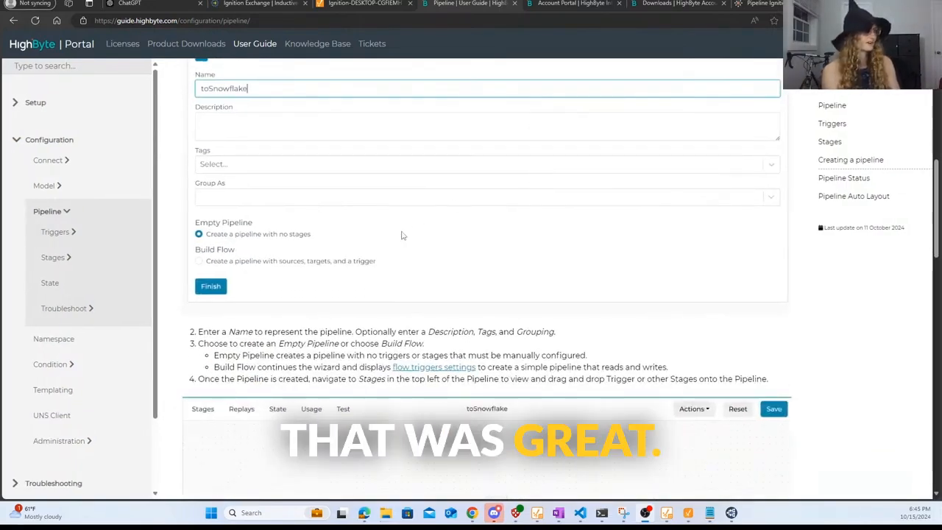
scroll(401, 236, down, 2)
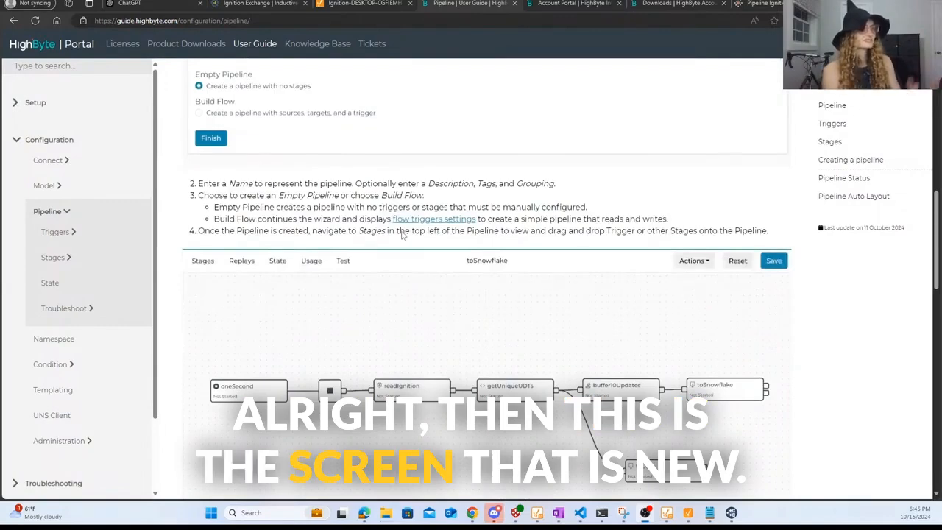
scroll(500, 321, down, 1)
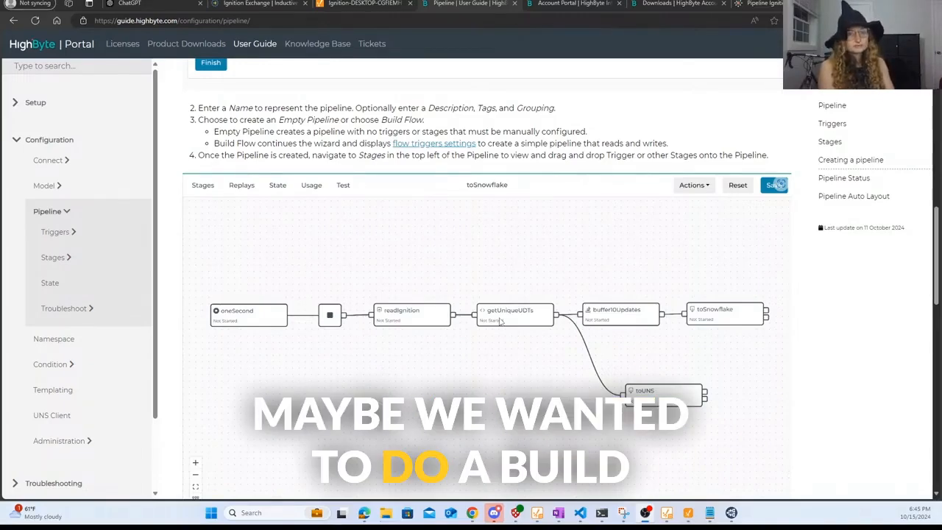
click(777, 185)
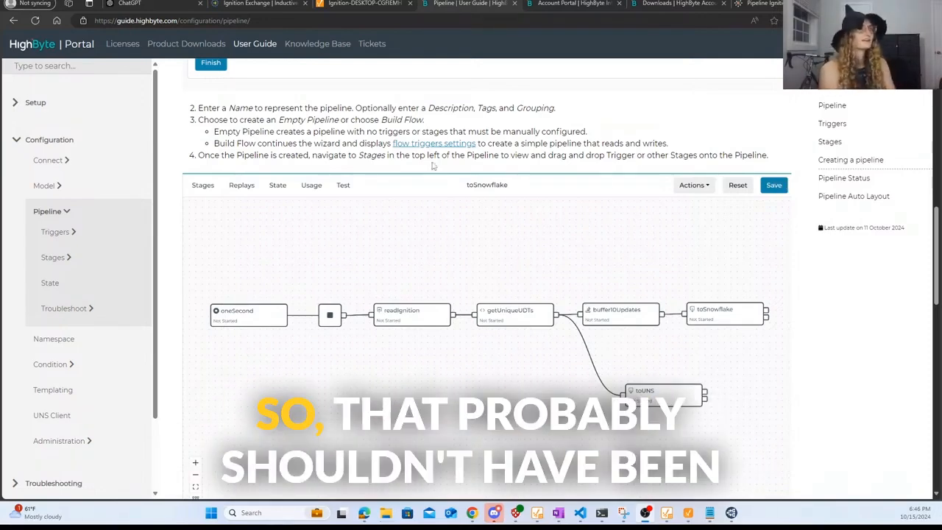
- Drag a Polled trigger onto the IgnitionModule_MQTT canvas and place it left of the start node
click(761, 6)
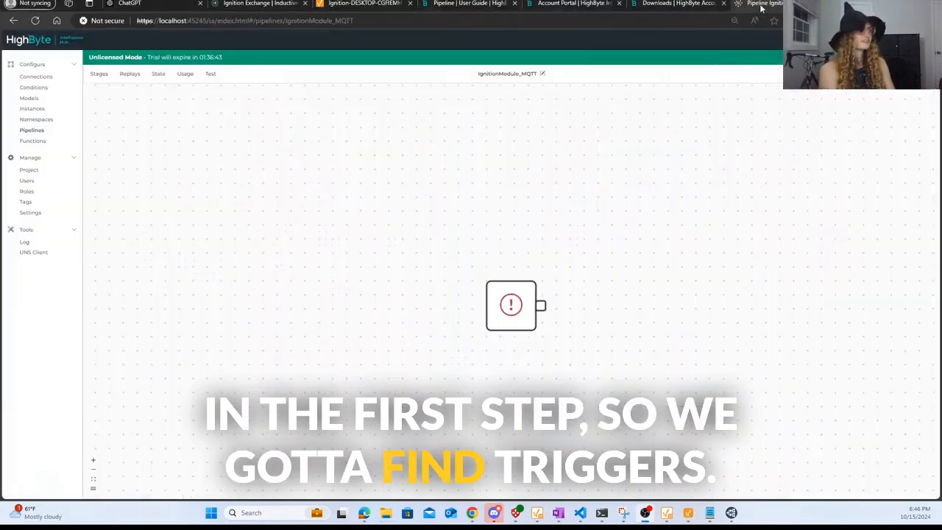
click(103, 75)
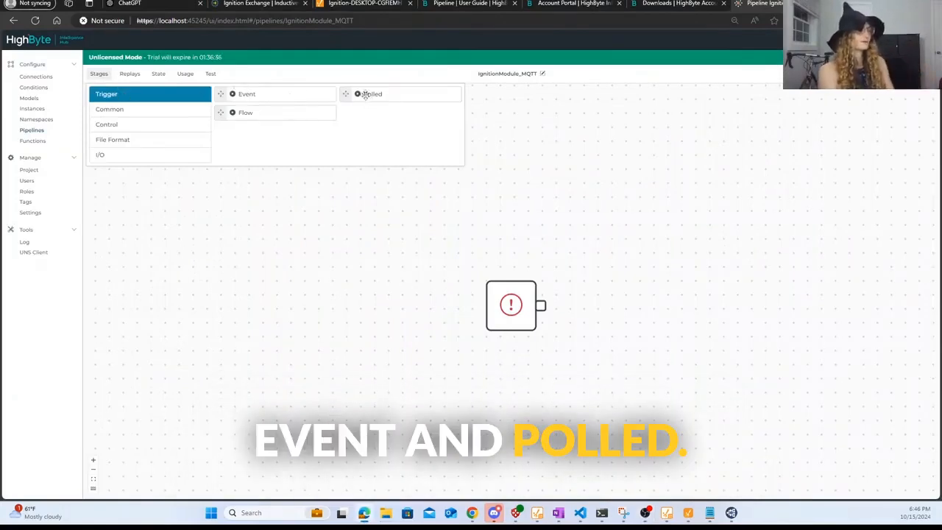
drag(358, 92, 496, 123)
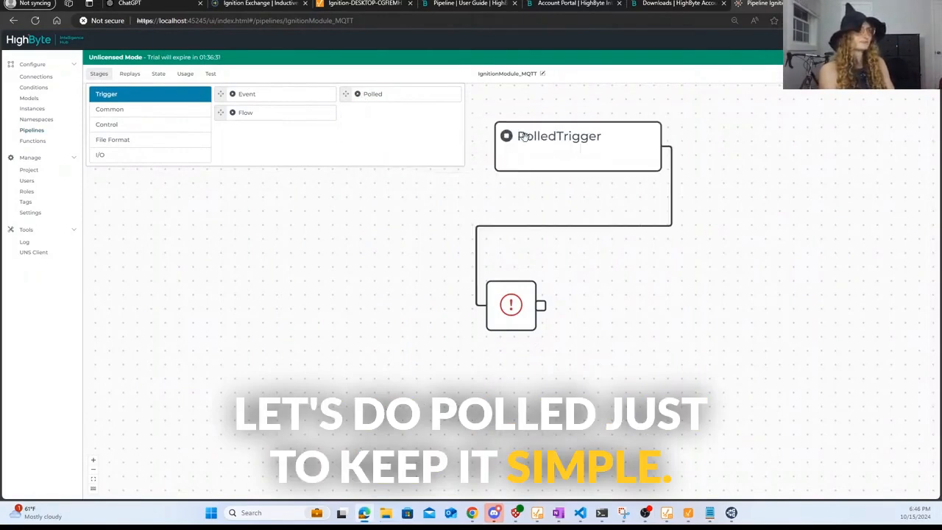
drag(541, 153, 243, 310)
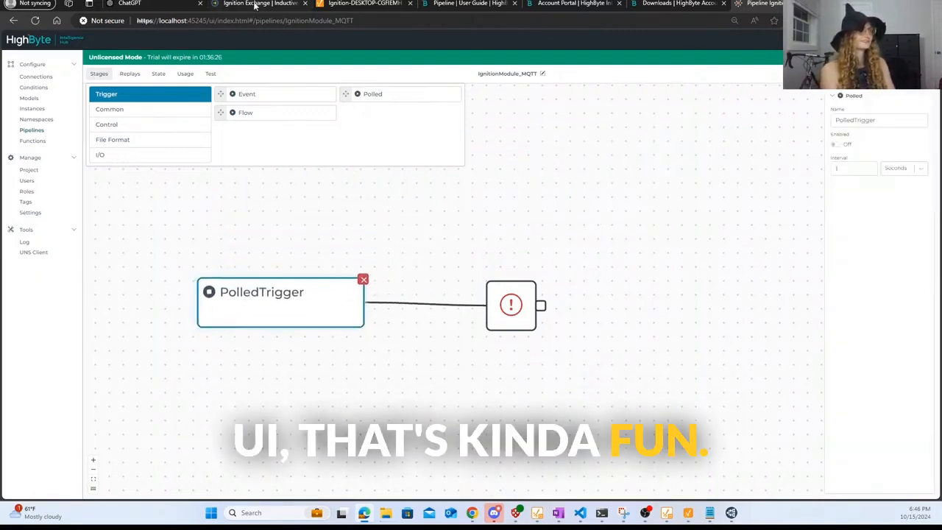
click(468, 4)
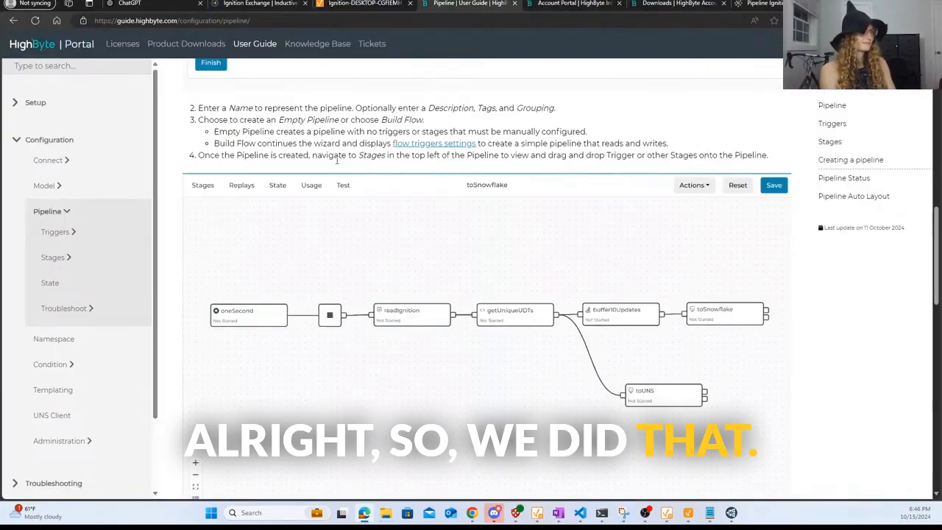
scroll(579, 197, down, 2)
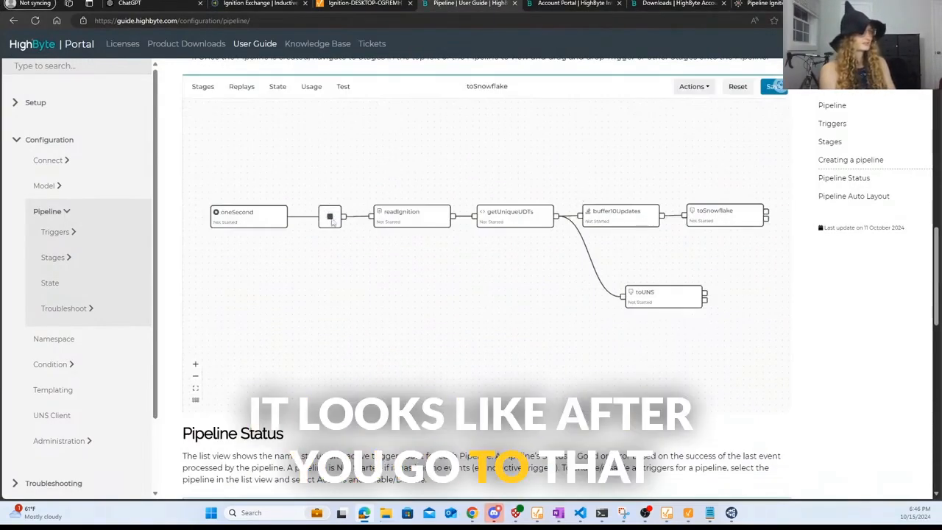
scroll(538, 183, down, 5)
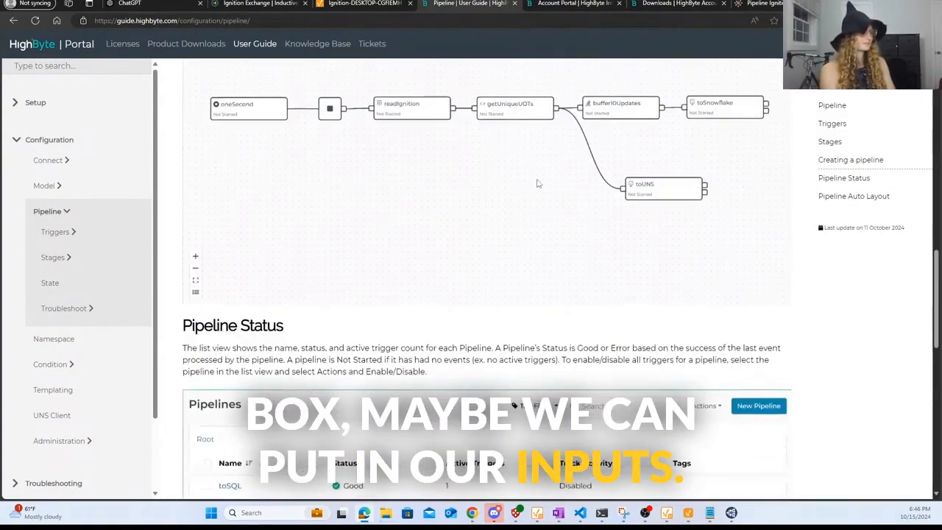
scroll(537, 183, up, 7)
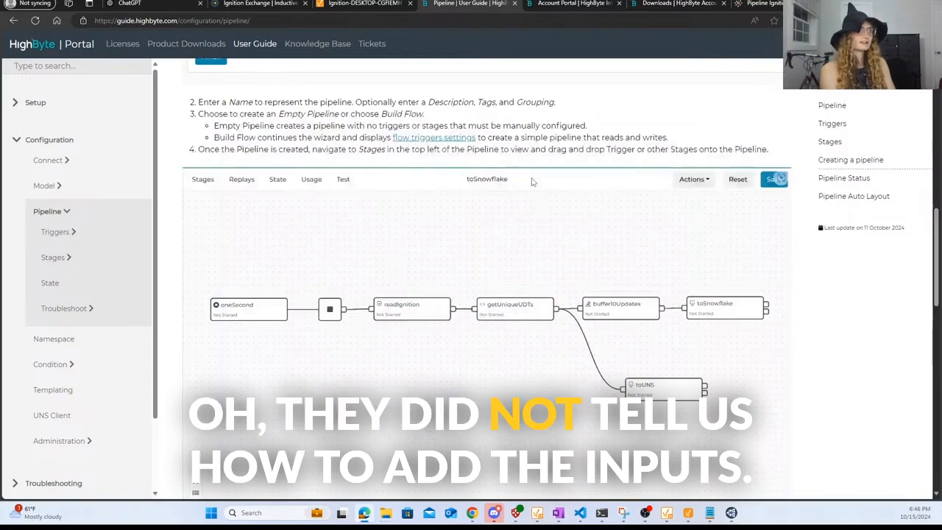
scroll(532, 181, up, 2)
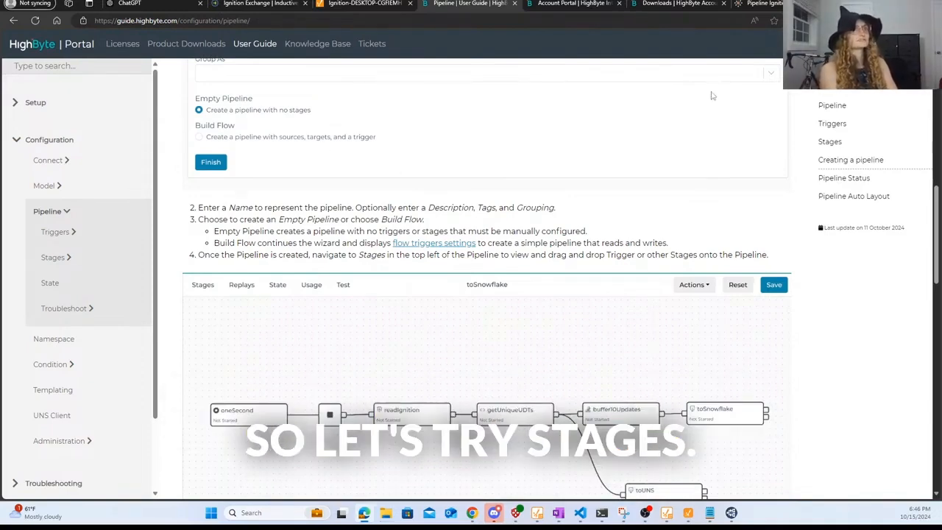
click(760, 3)
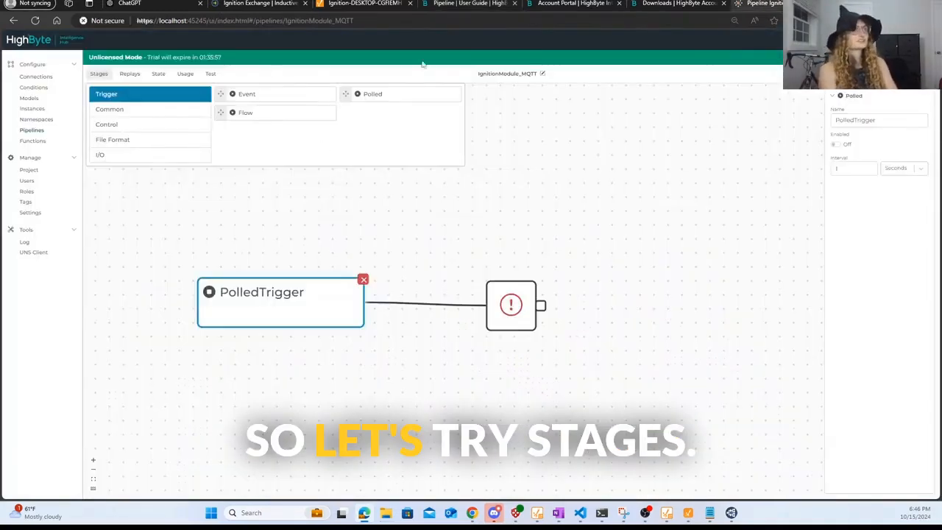
- Browse the stage categories and add a Read stage from I/O
click(117, 111)
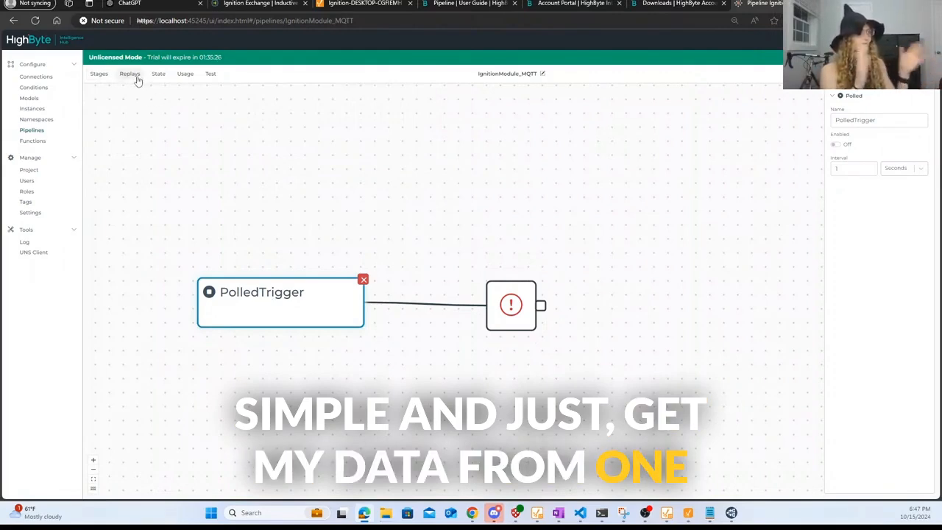
mouse_move(105, 82)
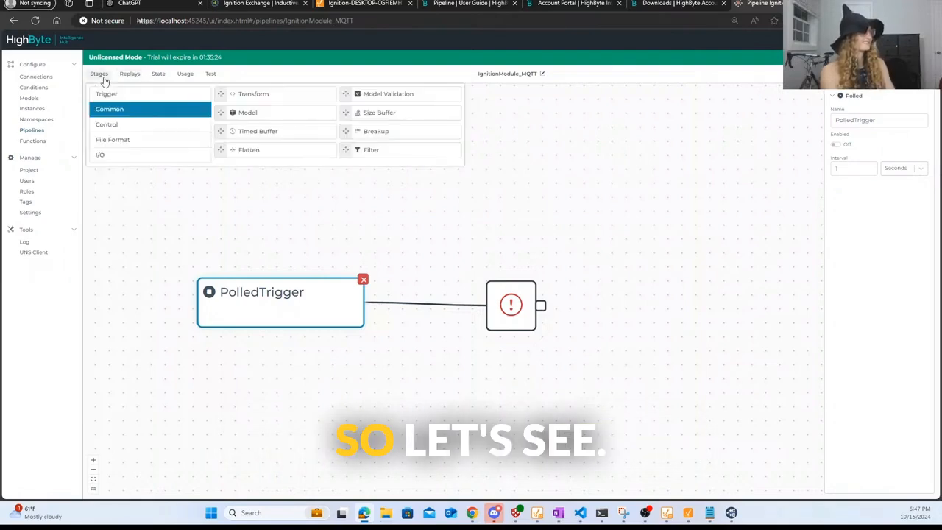
click(121, 127)
click(138, 155)
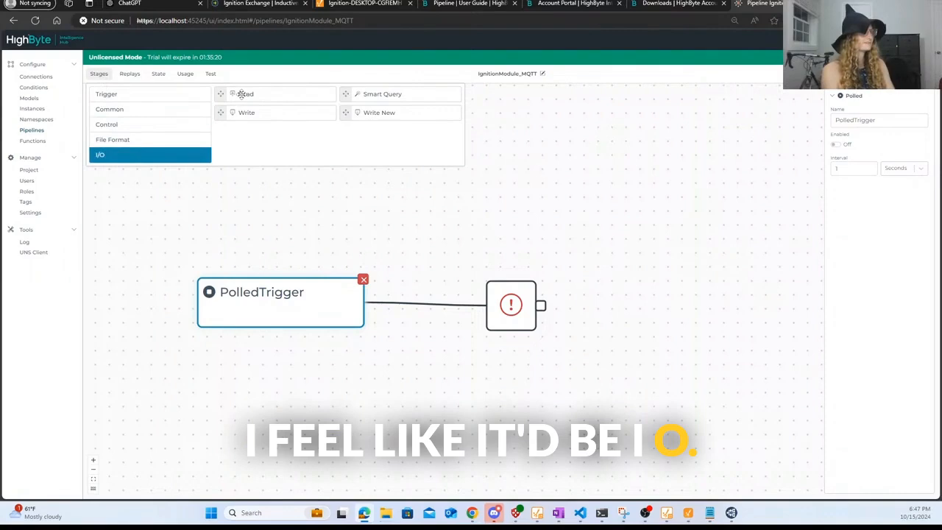
drag(239, 94, 535, 174)
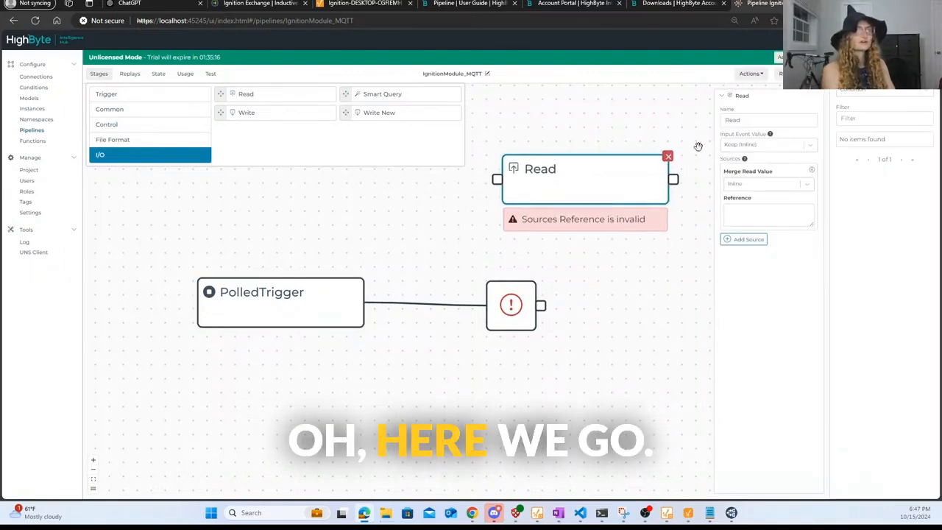
- Set the Read source to IgnitionModule's RockwellExchange, keeping Input Event Value inline, and reposition the node
click(786, 147)
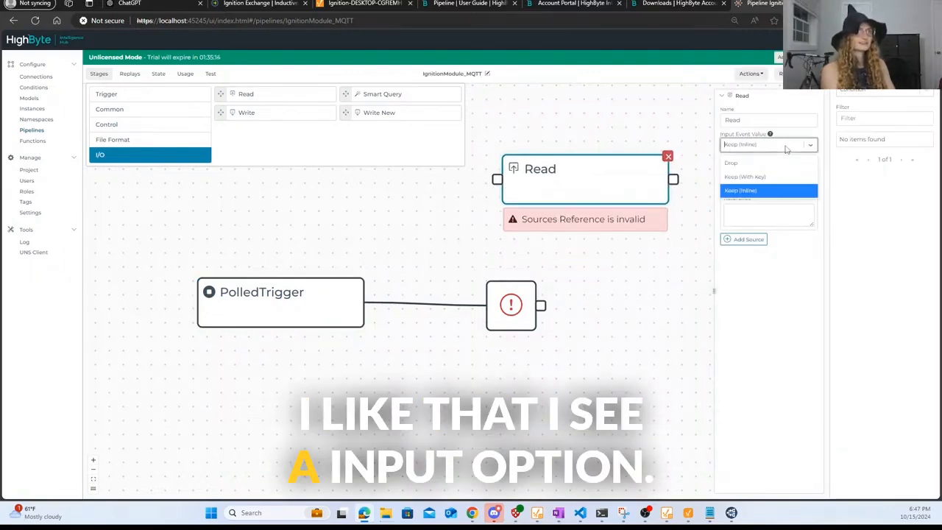
click(786, 149)
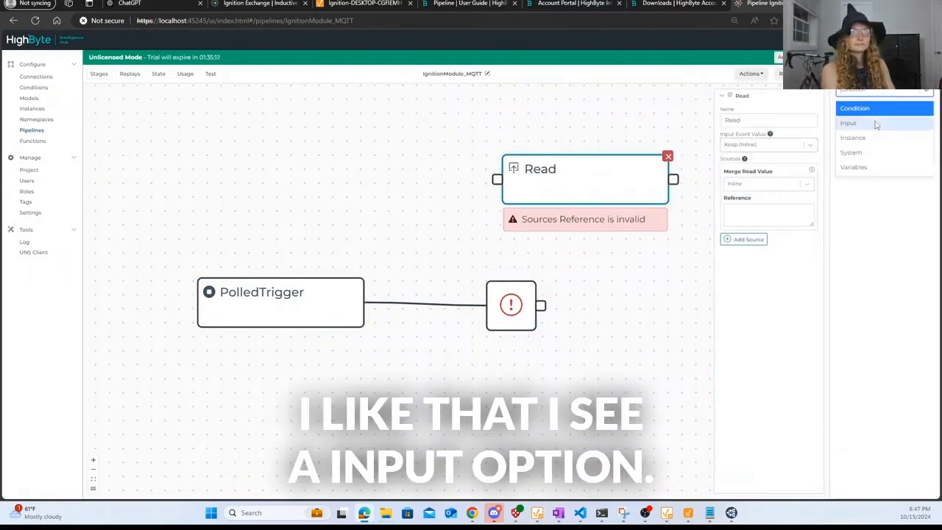
click(875, 123)
click(875, 118)
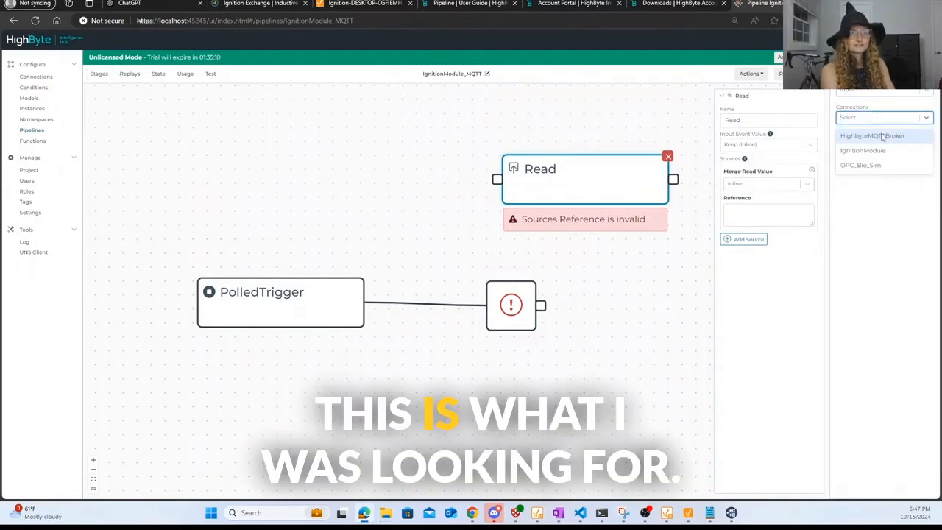
click(890, 150)
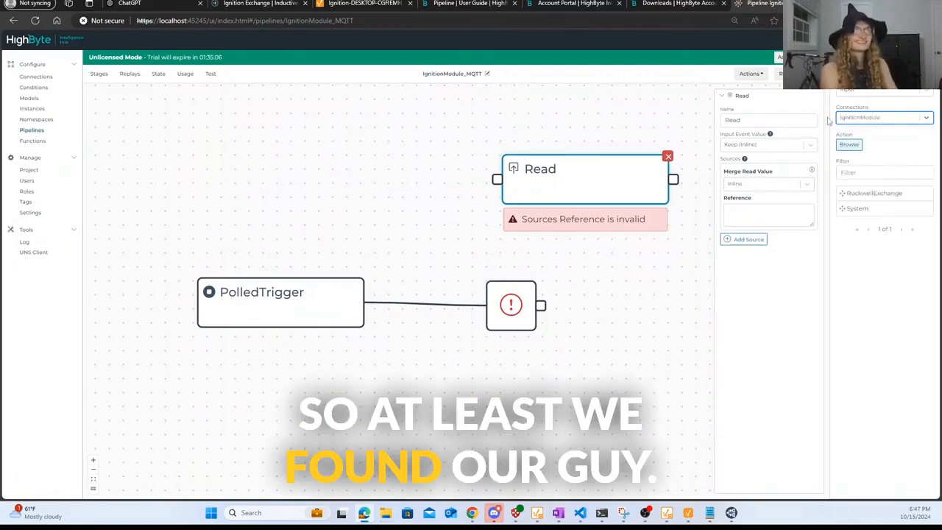
drag(852, 197, 745, 212)
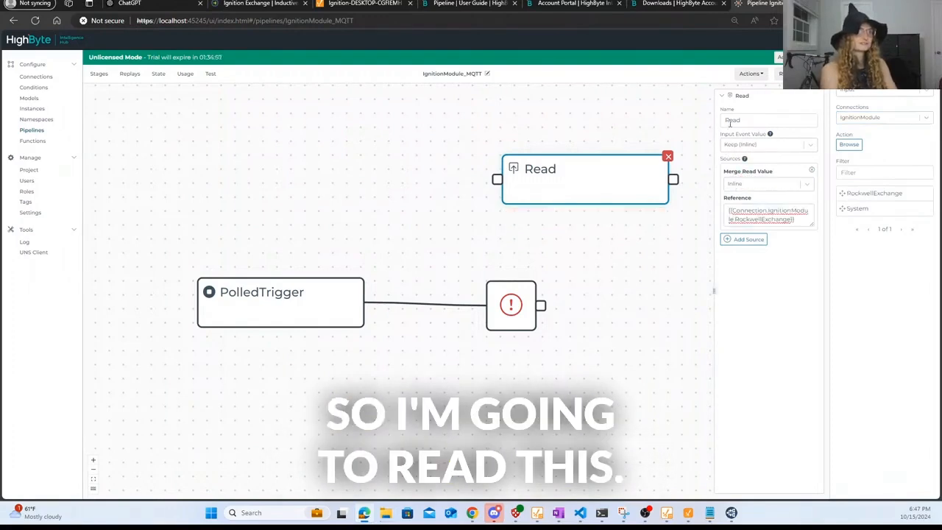
drag(551, 187, 265, 194)
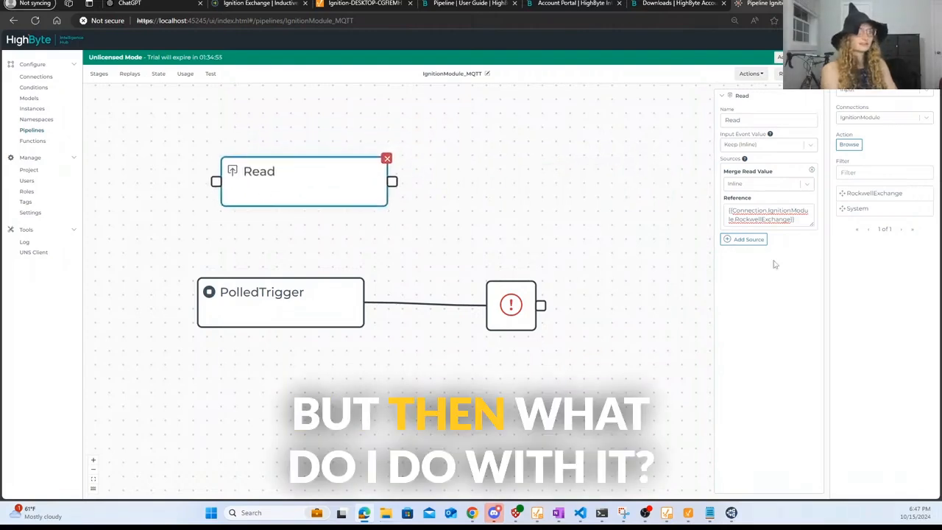
drag(334, 188, 379, 222)
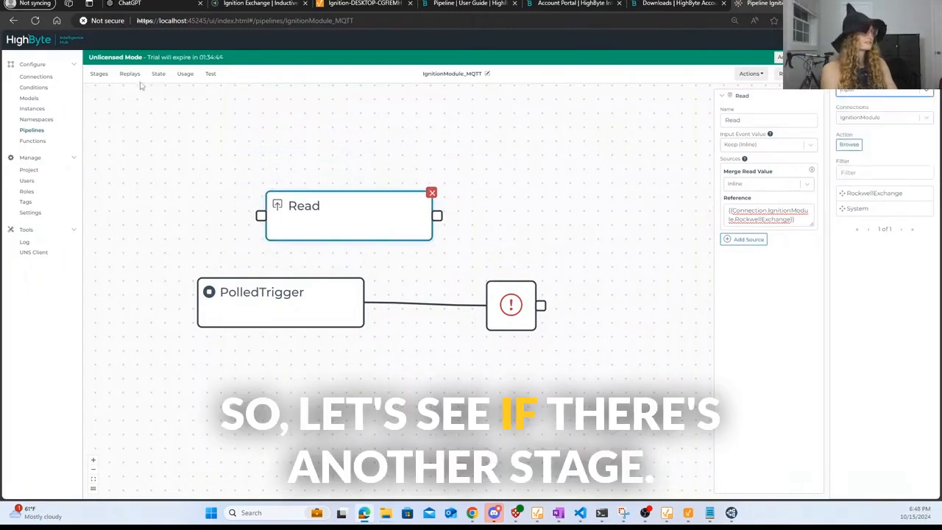
- Add a Write stage fed by the Read stage, using the HighbyteMQTTBroker connection
click(100, 76)
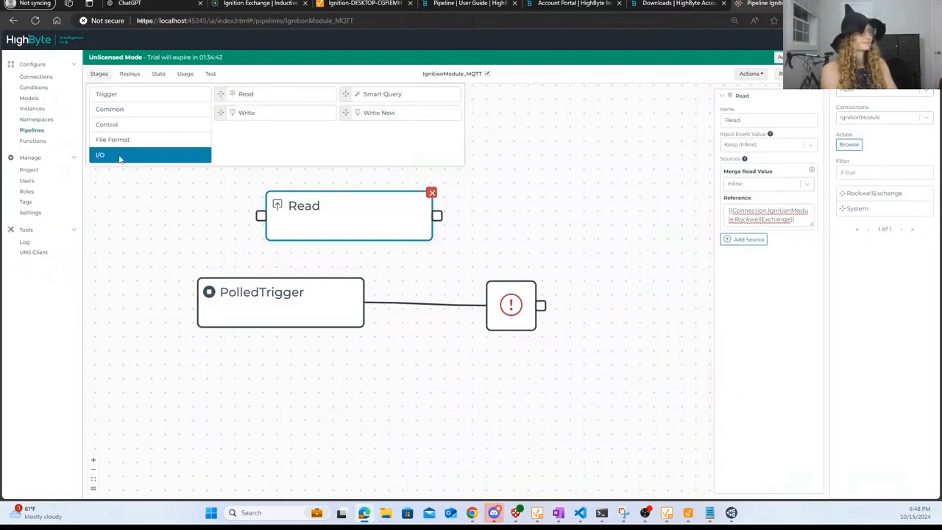
drag(269, 111, 589, 197)
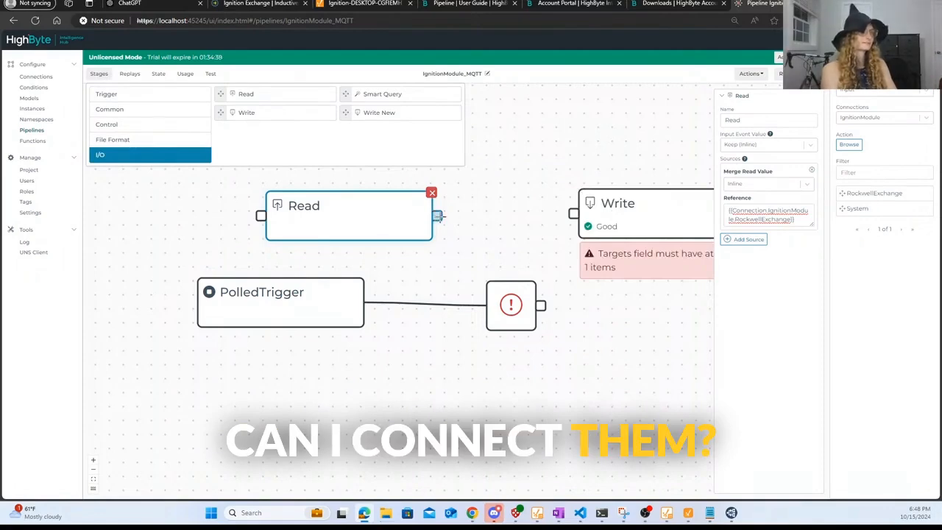
drag(439, 215, 519, 215)
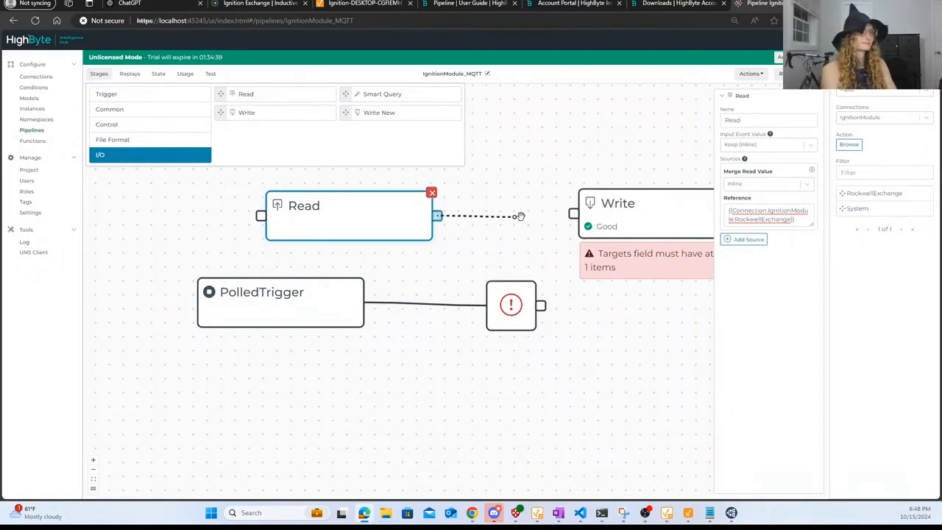
click(627, 209)
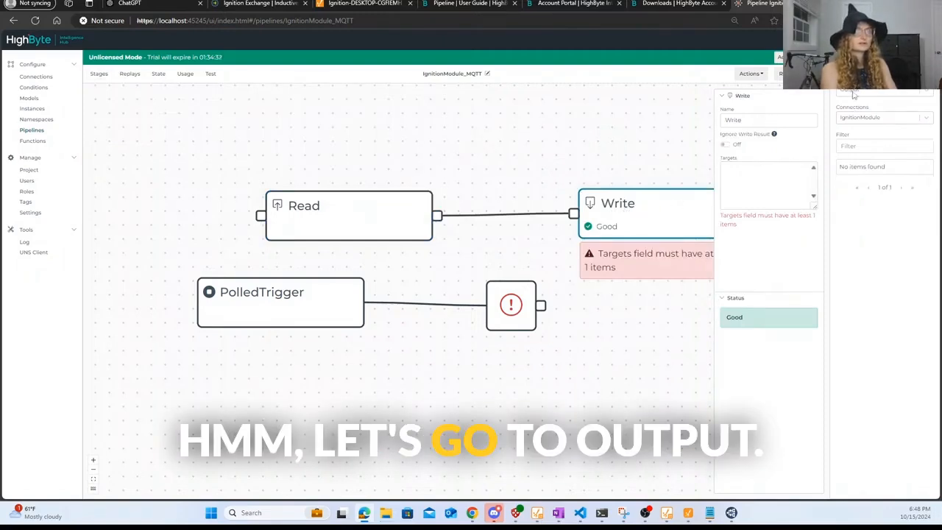
click(870, 119)
click(872, 135)
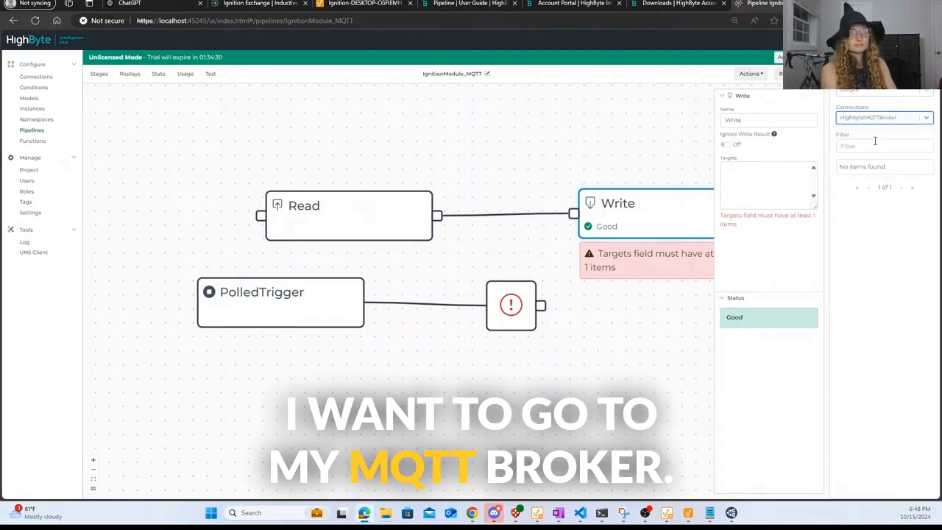
click(35, 76)
- Add a TestTopic output to HighbyteMQTTBroker publishing to topic TestTopic
click(333, 128)
click(292, 151)
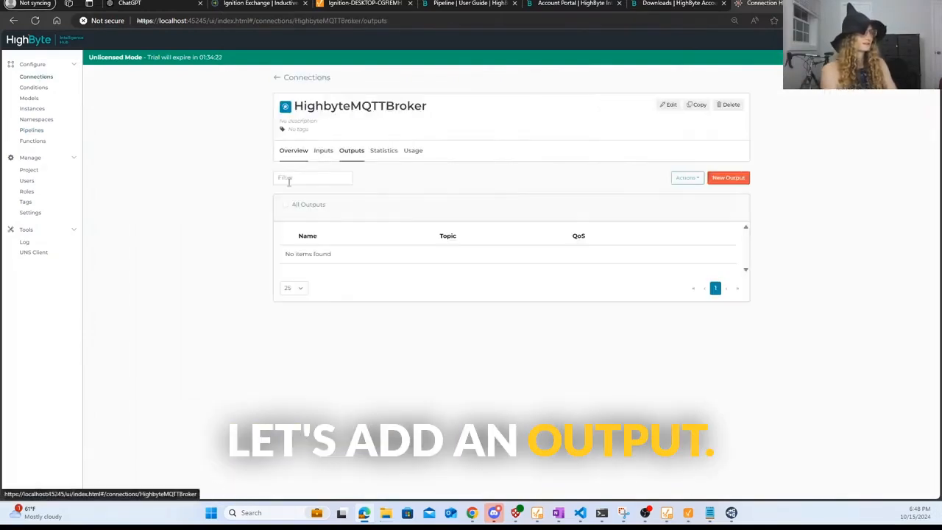
click(738, 180)
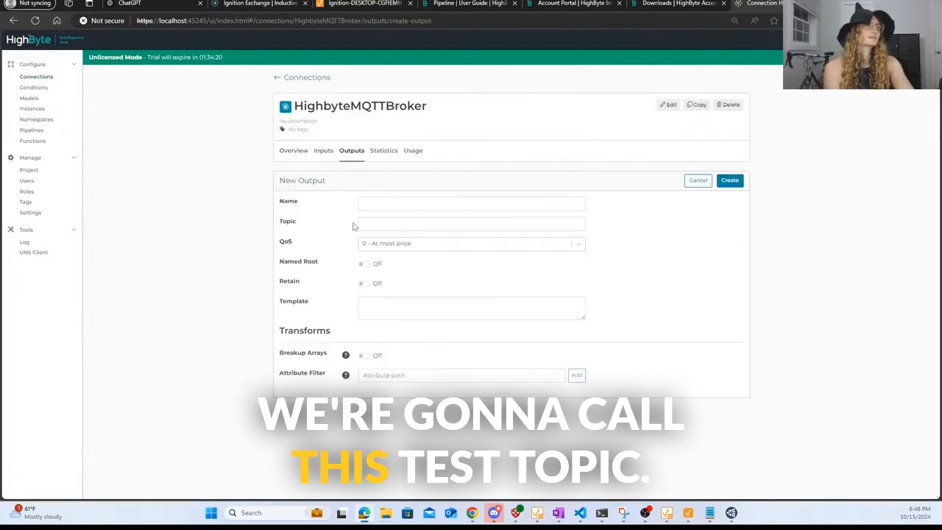
click(405, 203)
text(t)
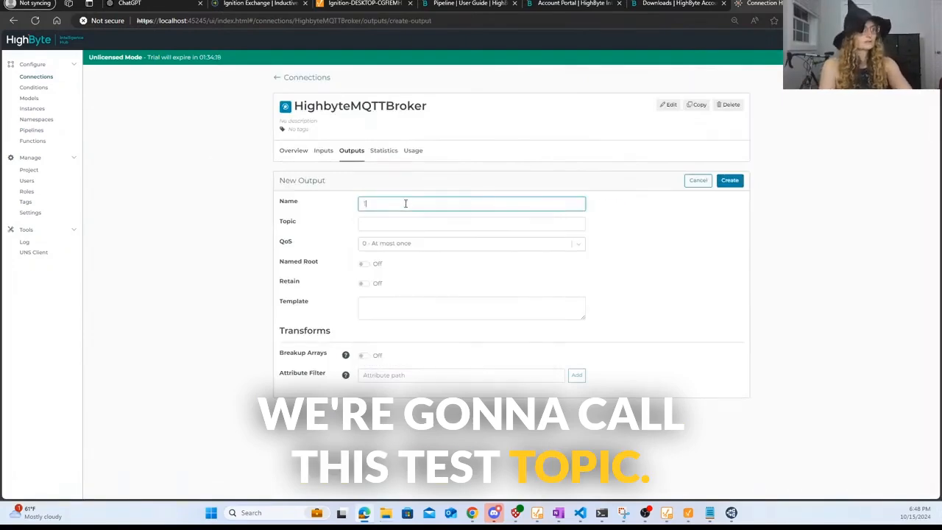
text(estTopic)
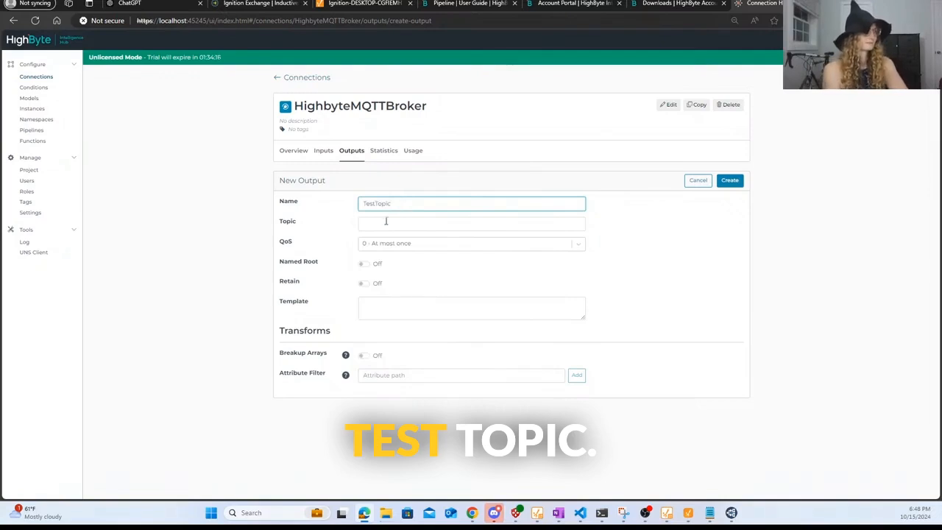
click(388, 219)
text(TestTopic)
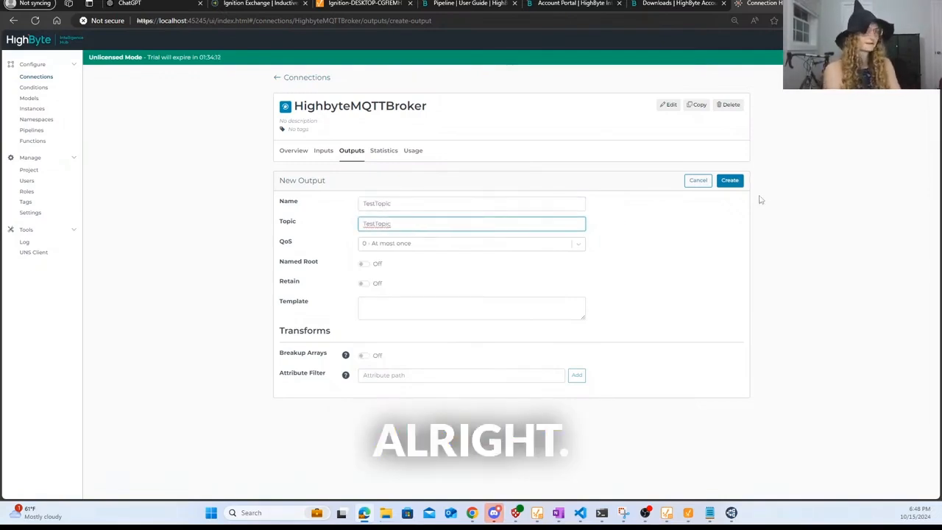
click(727, 182)
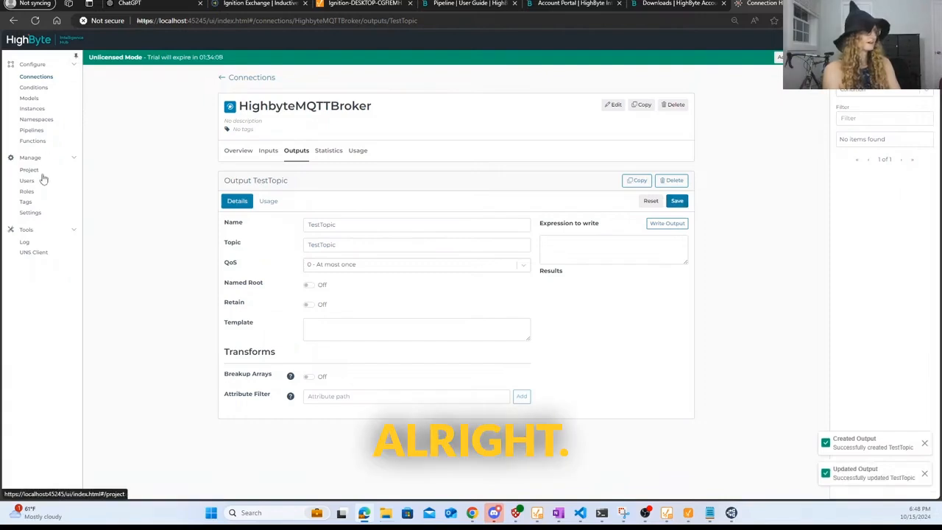
click(32, 130)
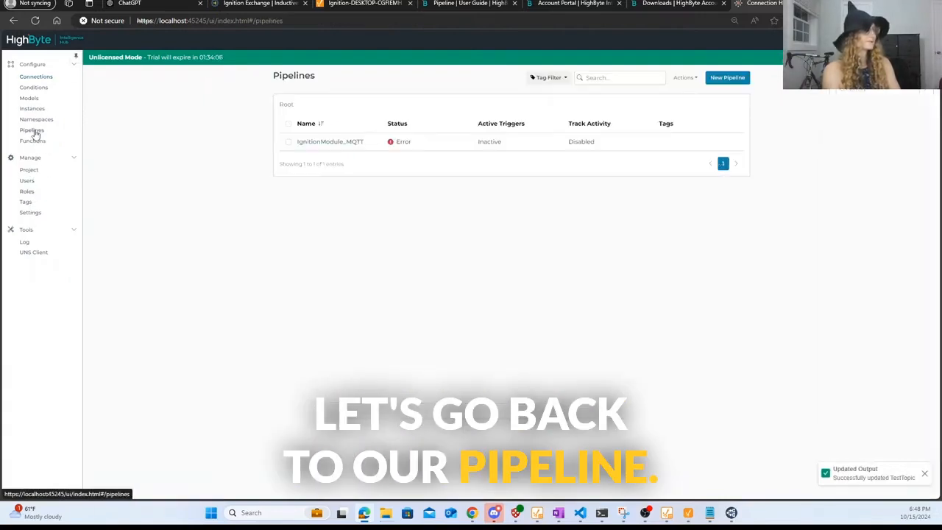
- Reopen IgnitionModule_MQTT from the Pipelines list and zoom the canvas slightly
click(332, 141)
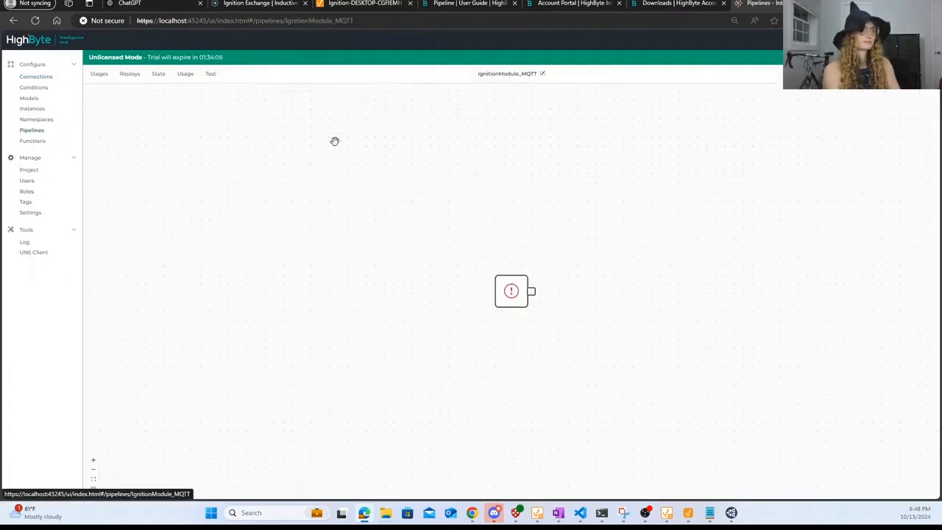
scroll(593, 233, up, 2)
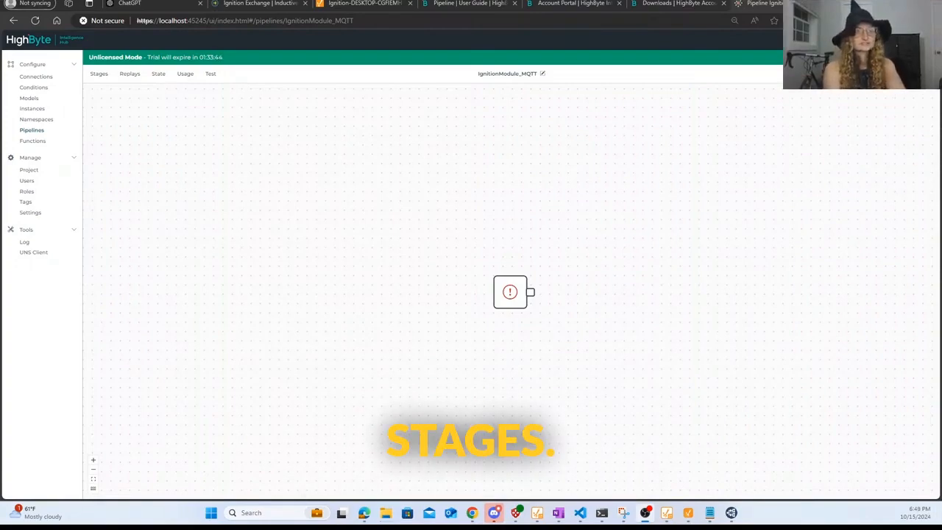
click(103, 74)
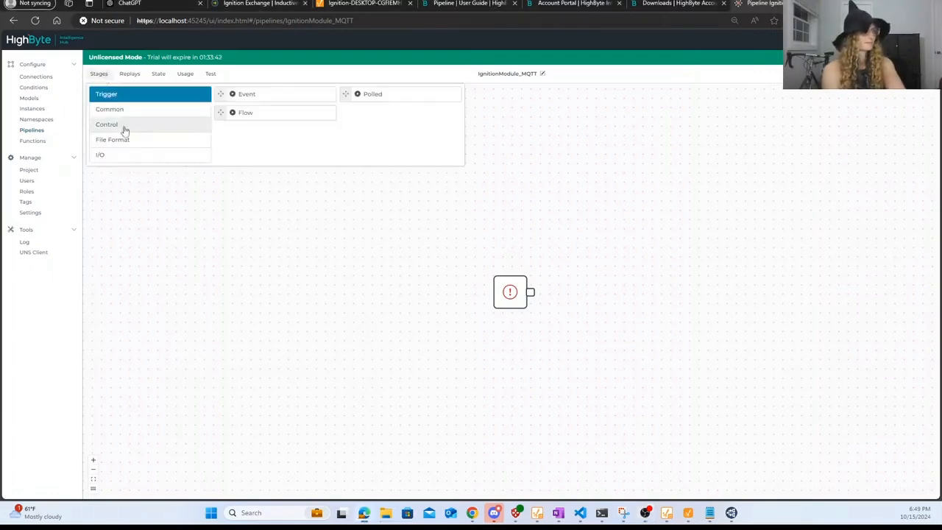
- Add Read and Write stages and set Read's reference to IgnitionModule's RockwellExchange
click(135, 159)
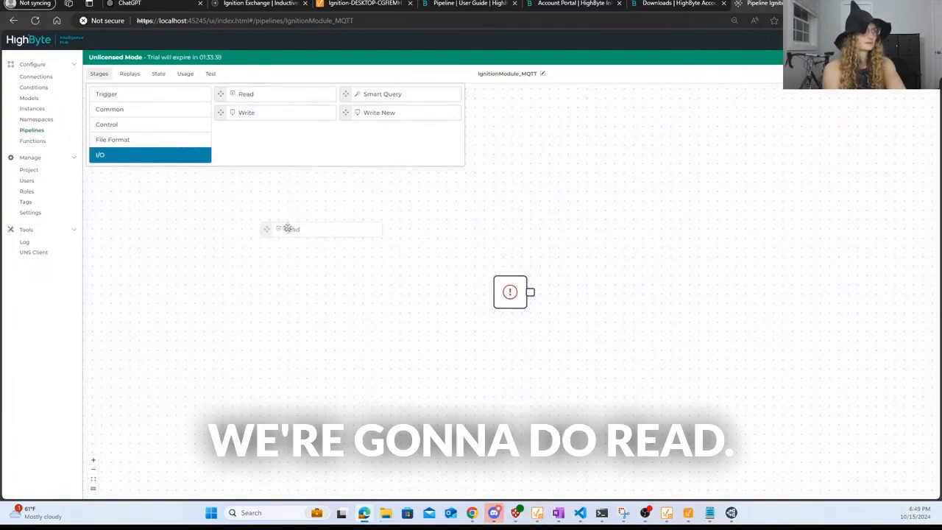
drag(292, 233, 293, 234)
drag(504, 233, 563, 237)
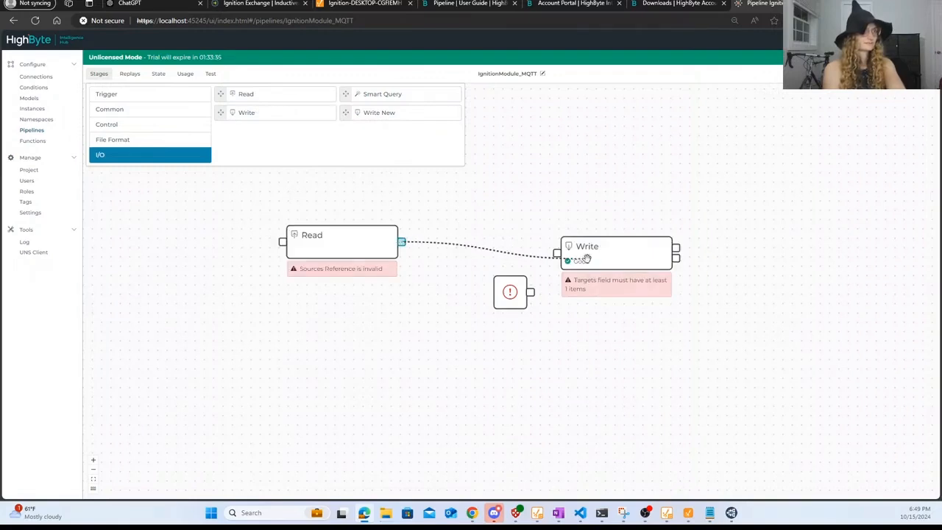
click(358, 245)
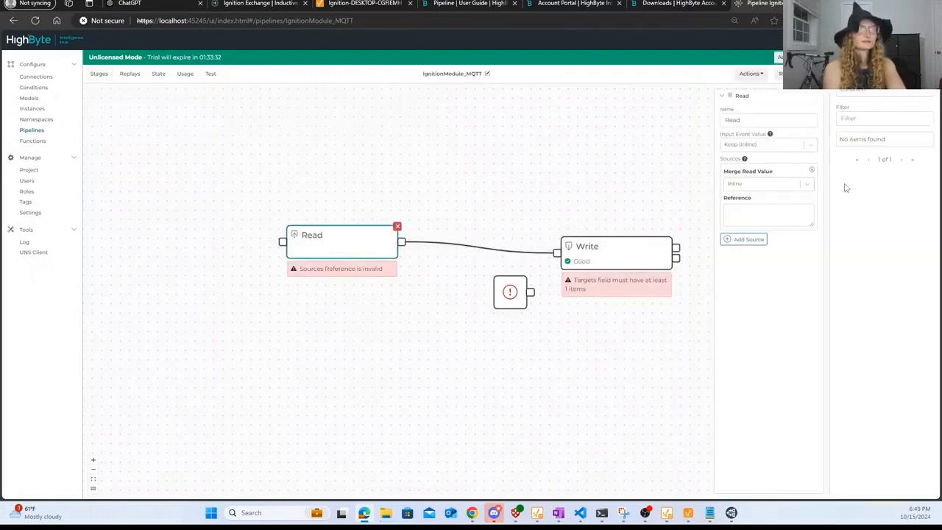
click(883, 91)
click(849, 123)
click(883, 117)
click(861, 149)
drag(859, 199, 750, 208)
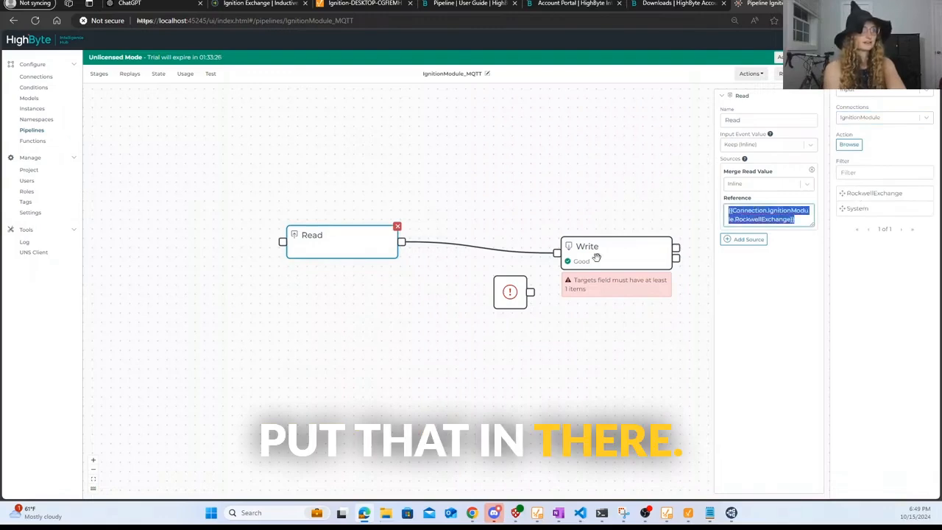
- Point the Write stage at HighbyteMQTTBroker's TestTopic output
click(593, 249)
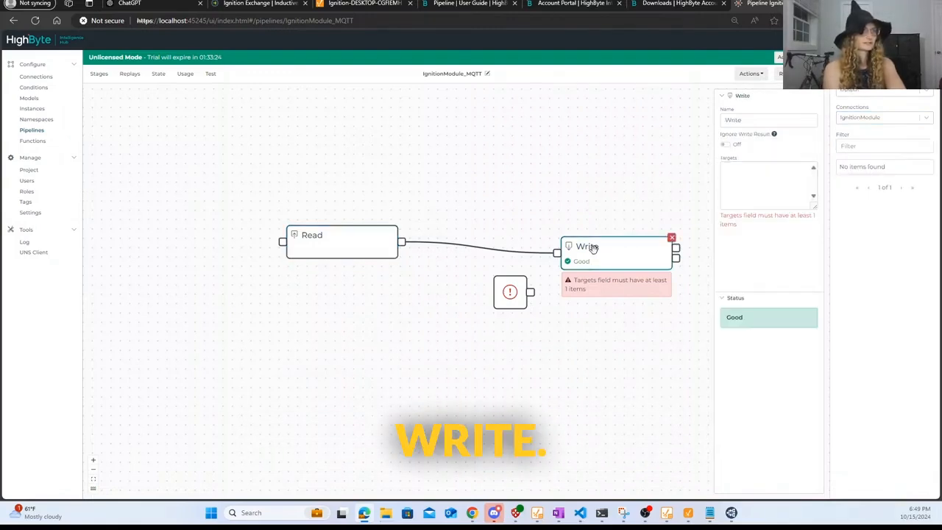
click(882, 89)
click(868, 108)
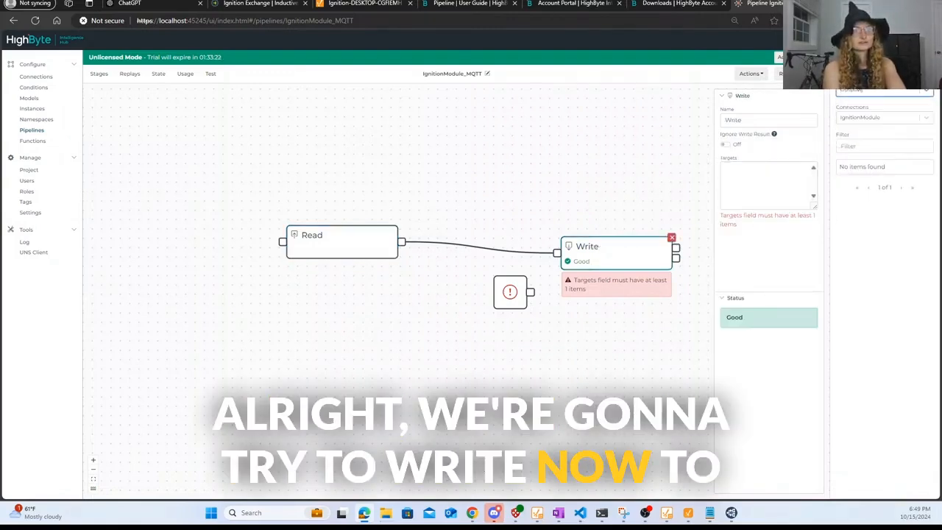
click(873, 135)
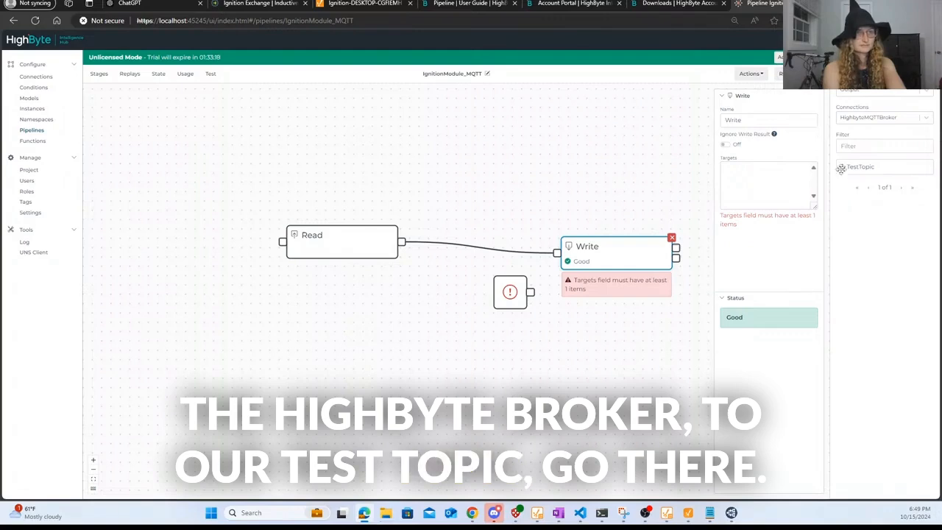
drag(750, 187, 751, 187)
click(569, 193)
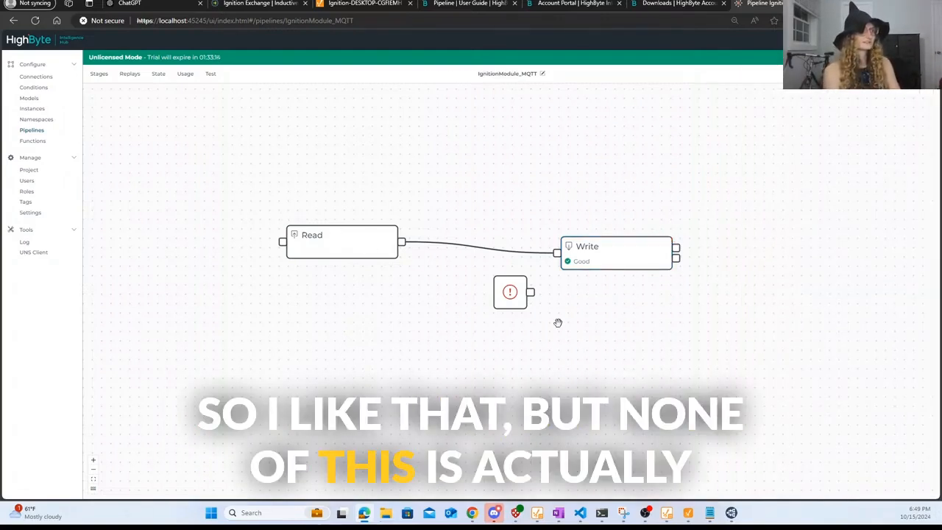
- Link the error-flagged node's output into the Read stage's input and check the pipeline error
drag(494, 302, 353, 309)
drag(133, 200, 377, 225)
click(384, 261)
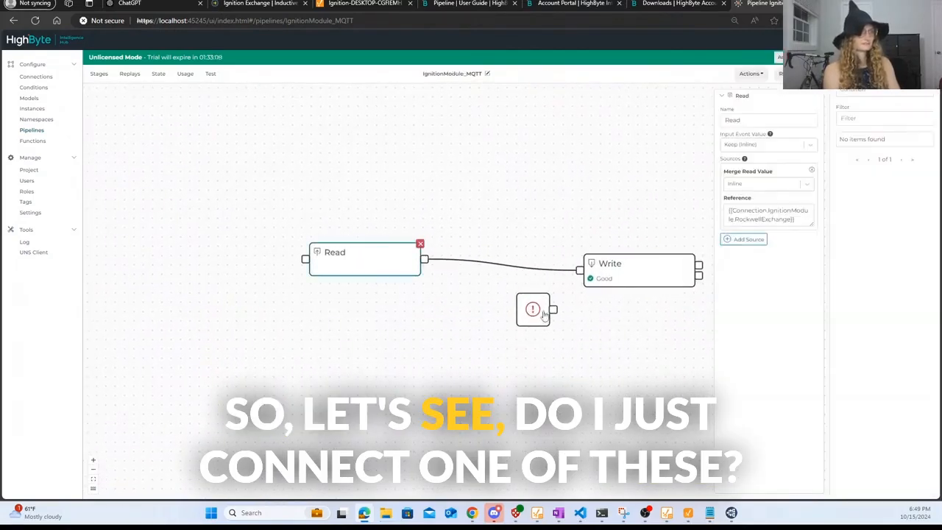
drag(553, 311, 305, 259)
click(527, 315)
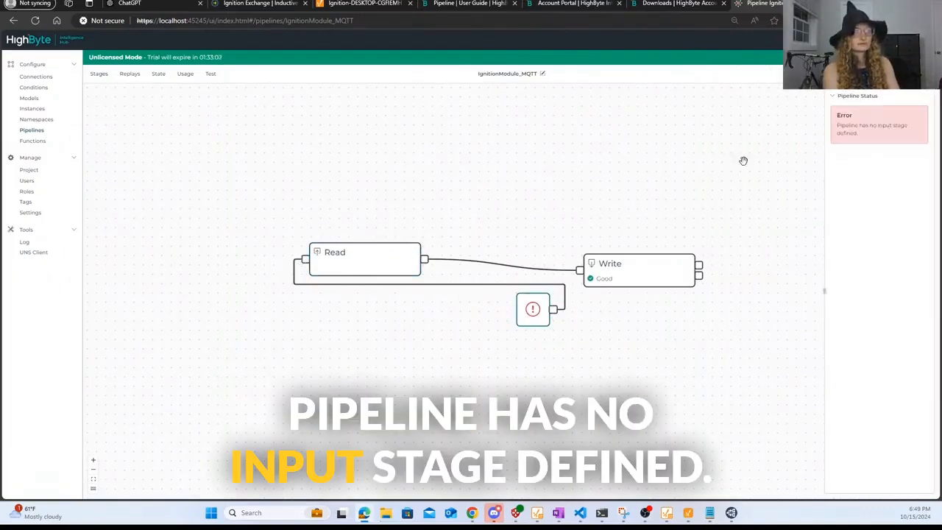
- Keep the Read stage's Input Event Value as Keep (Inline), then switch to the HighByte downloads page
drag(522, 208, 411, 203)
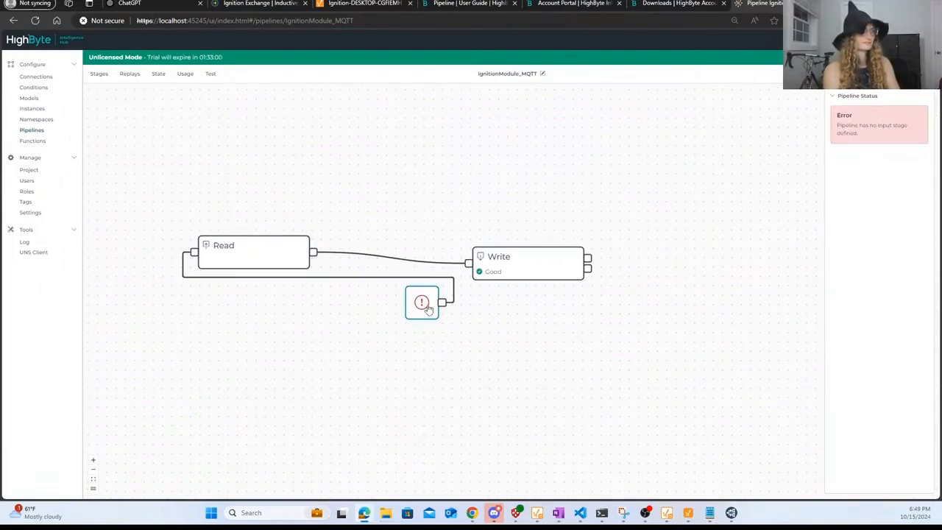
click(229, 241)
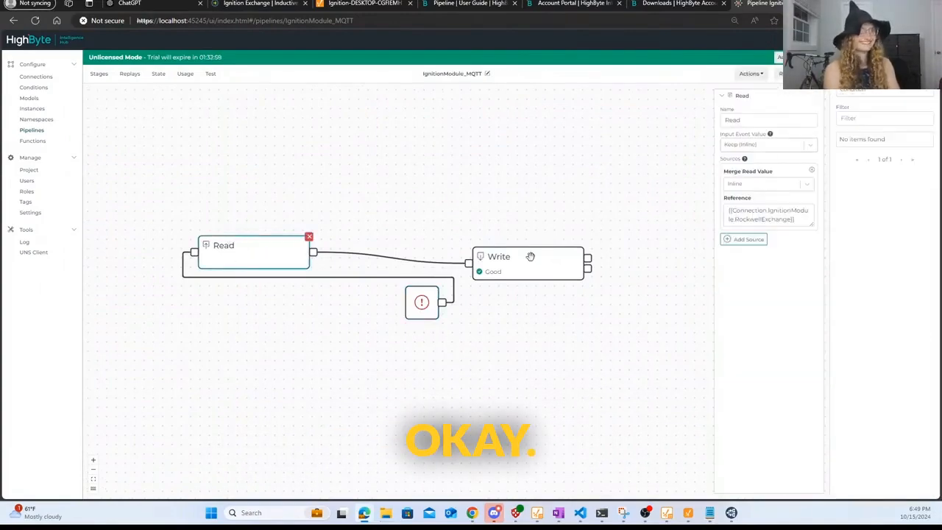
click(755, 145)
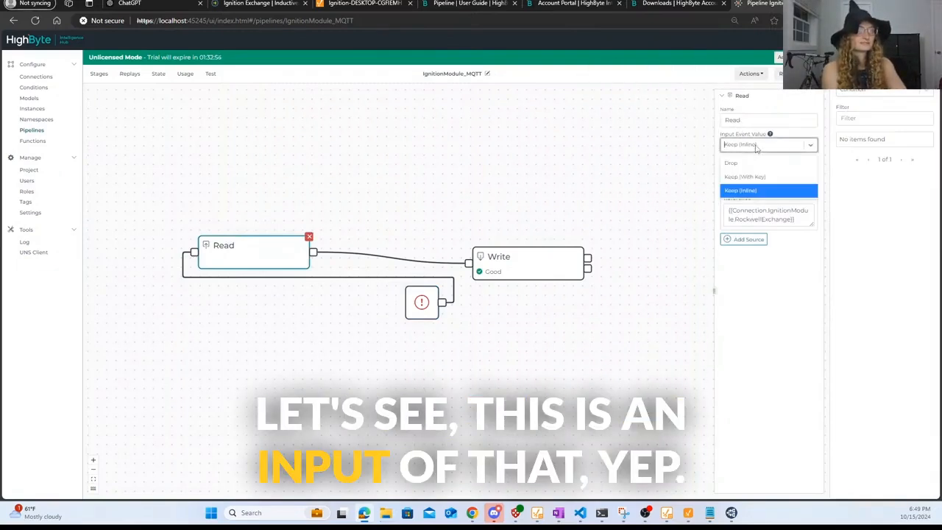
click(756, 145)
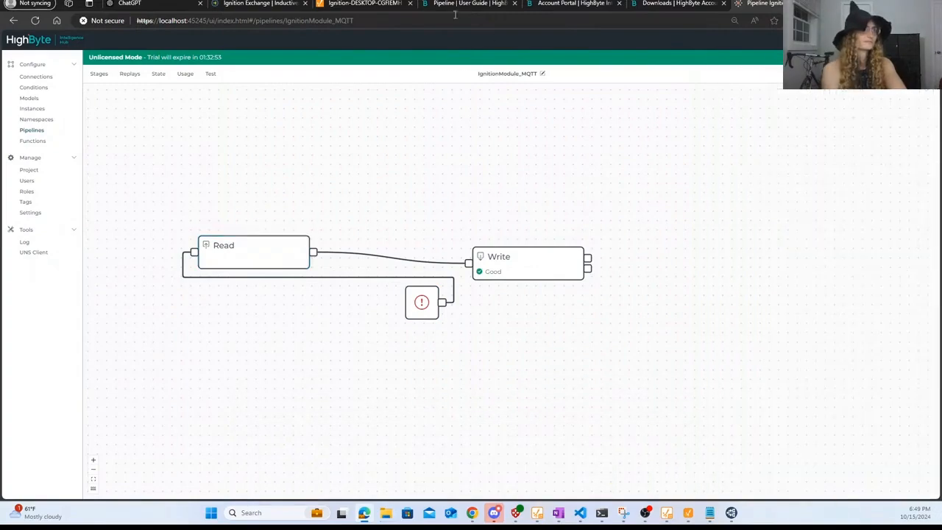
click(575, 3)
click(677, 3)
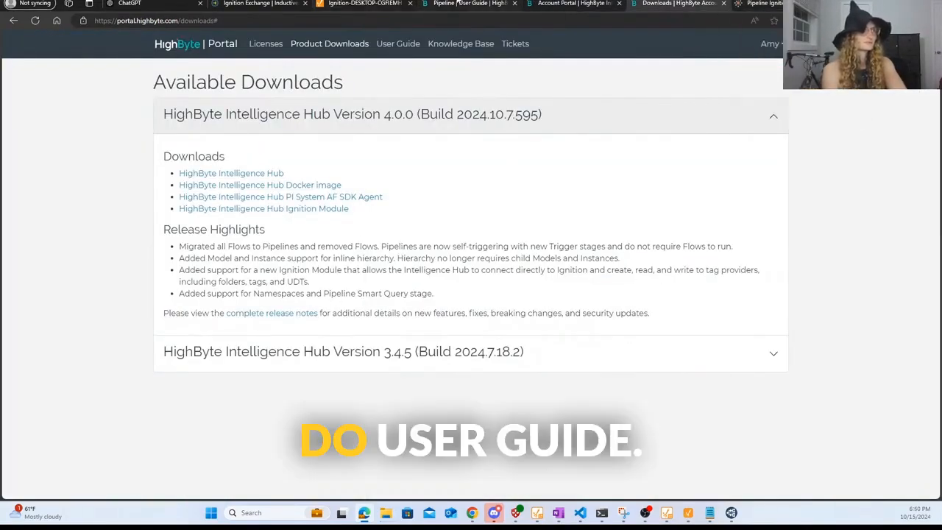
- Review the User Guide's example toSnowflake pipeline diagram, then return to the IgnitionModule_MQTT editor
click(471, 3)
scroll(480, 230, down, 2)
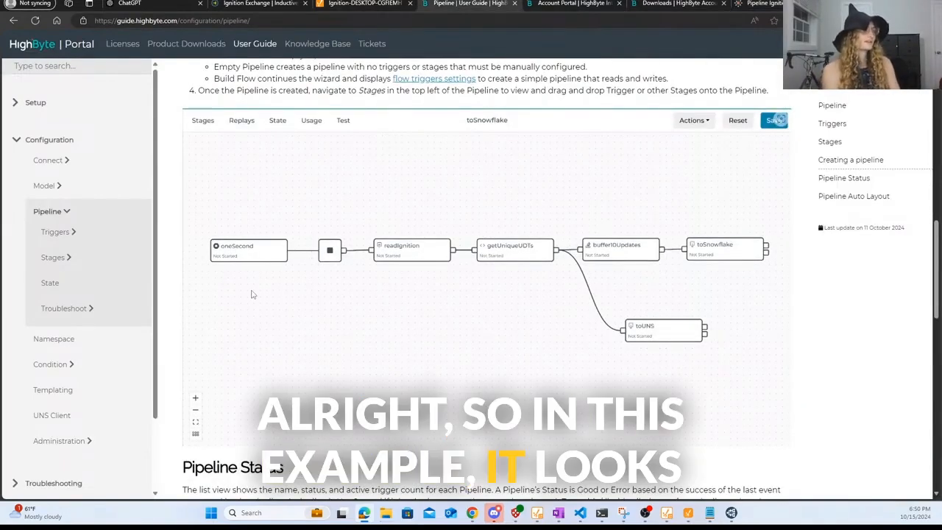
scroll(311, 312, up, 3)
scroll(311, 312, down, 3)
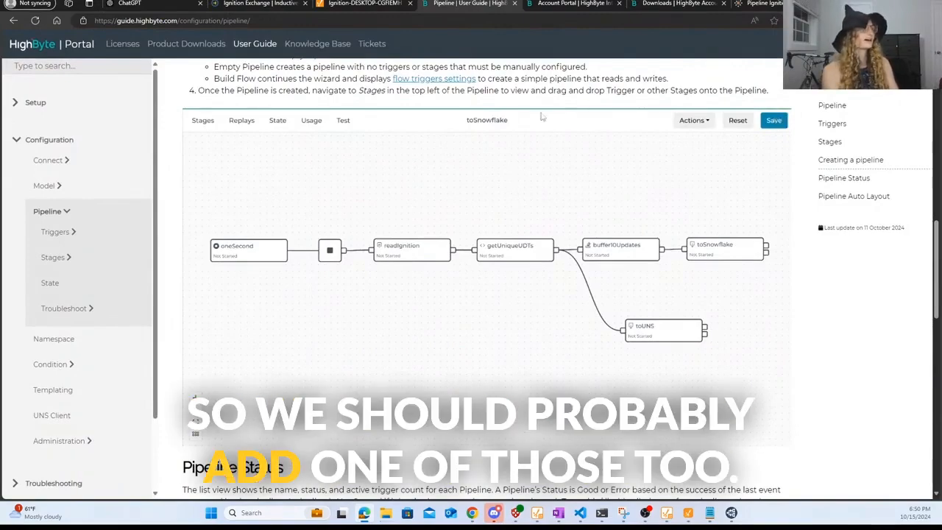
click(757, 2)
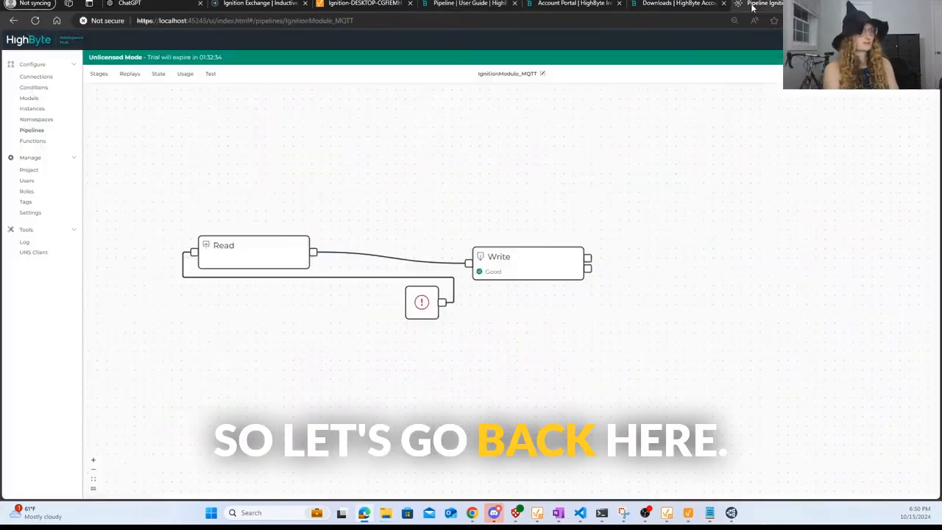
- Add an enabled PolledTrigger stage to the pipeline and place it beside the start node
click(409, 304)
click(100, 74)
click(107, 94)
drag(346, 93, 242, 345)
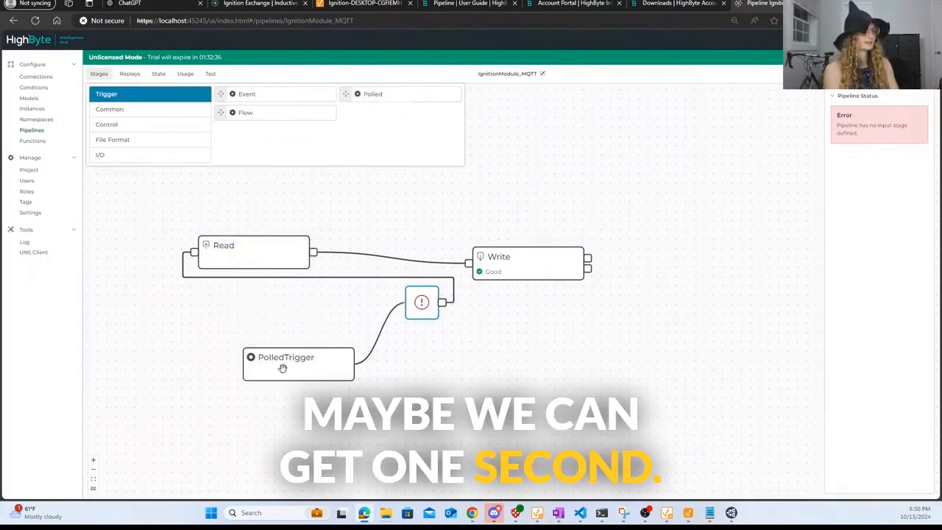
click(277, 358)
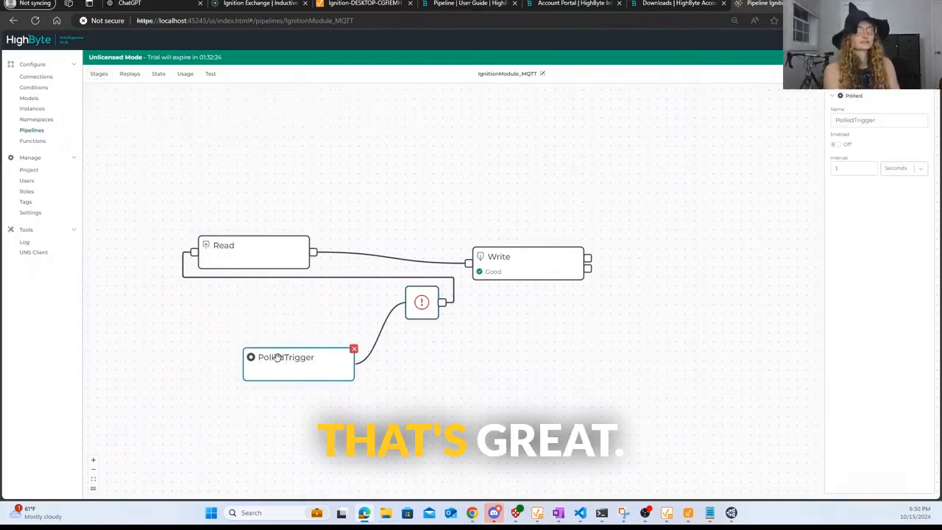
click(835, 145)
click(621, 270)
drag(338, 357, 341, 306)
- Save the IgnitionModule_MQTT pipeline and return to the pipelines list
click(432, 308)
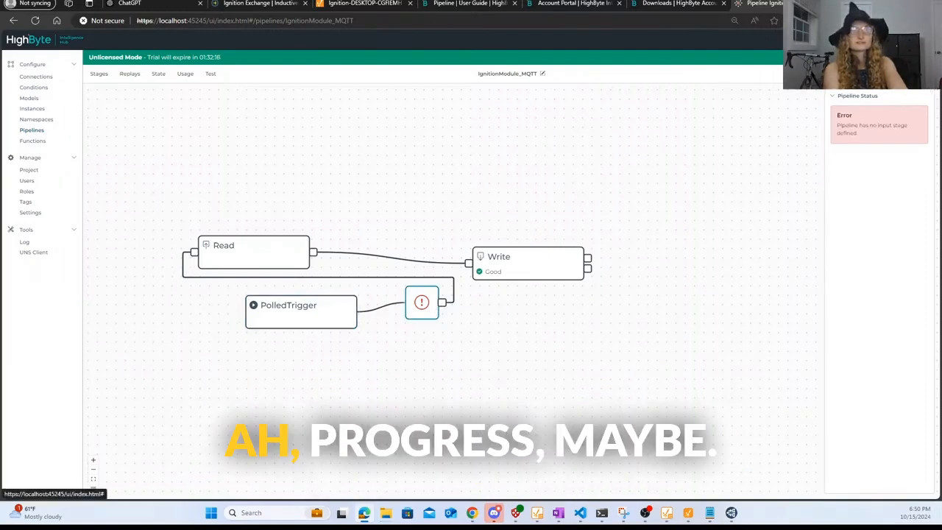
click(912, 74)
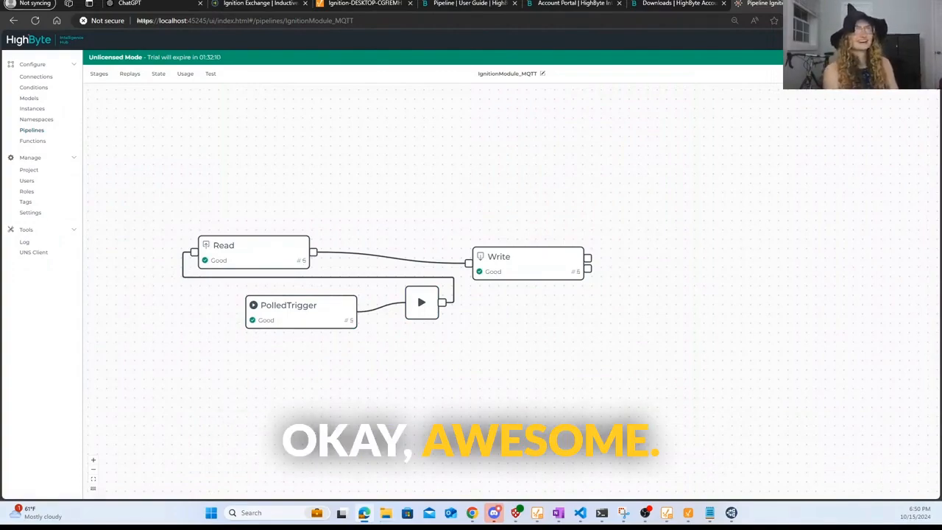
click(877, 77)
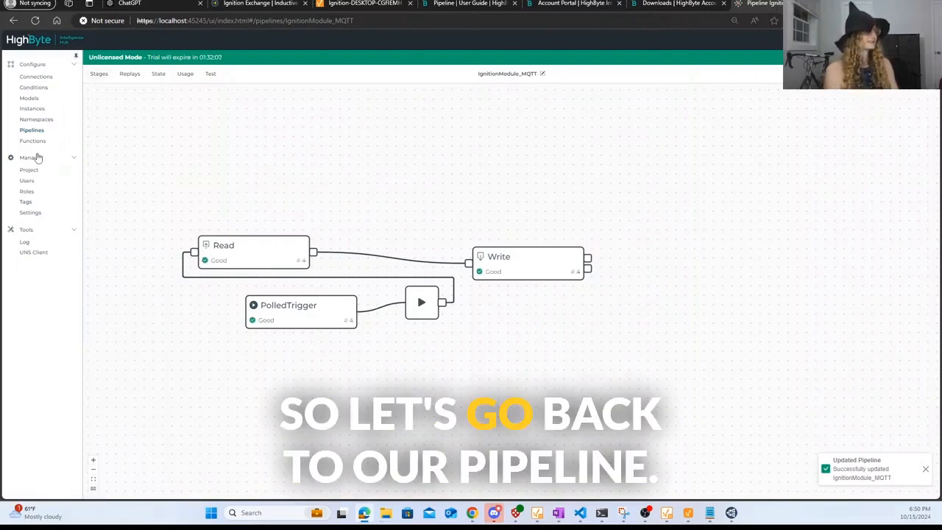
click(32, 130)
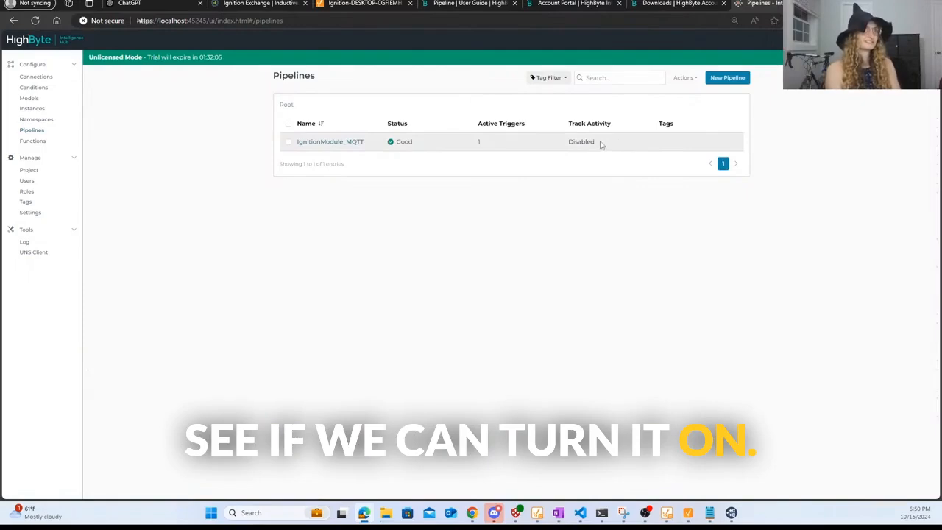
- Enable the IgnitionModule_MQTT pipeline through Actions > Enable and dismiss the result
click(287, 141)
click(690, 81)
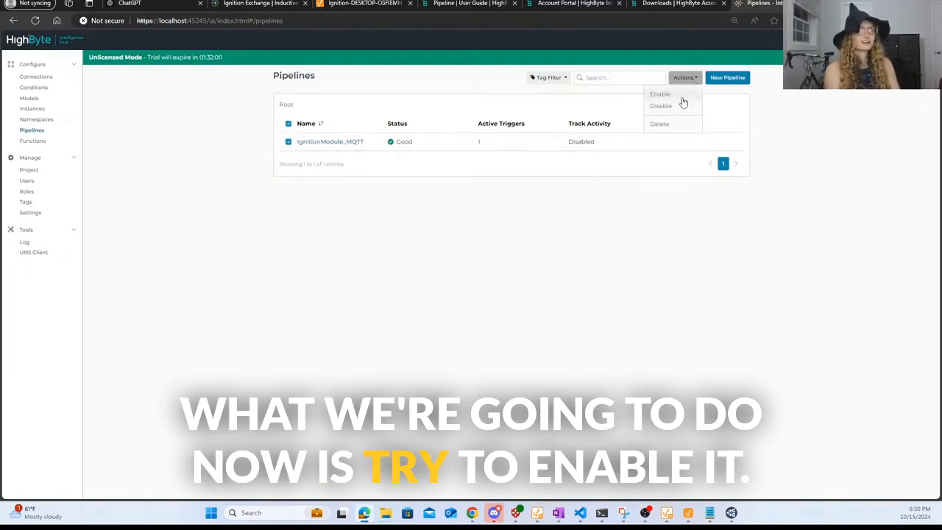
click(684, 102)
click(545, 101)
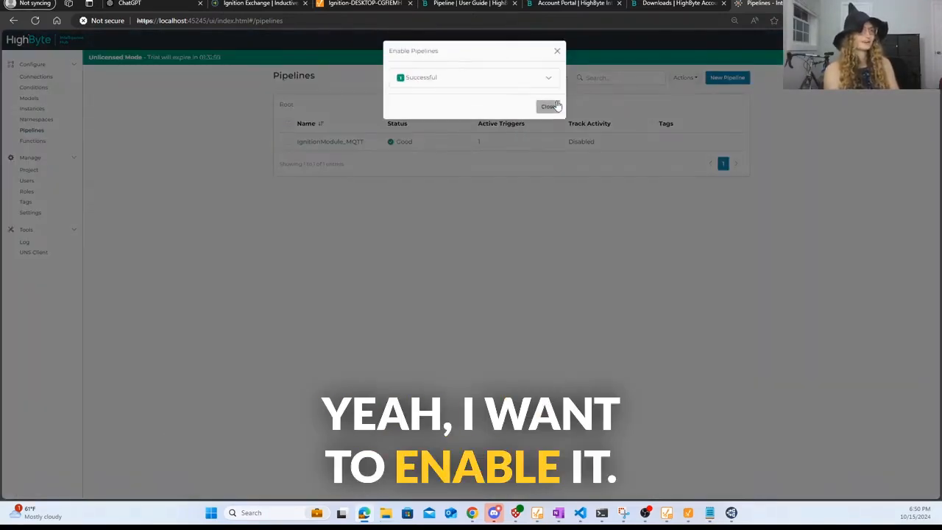
click(547, 105)
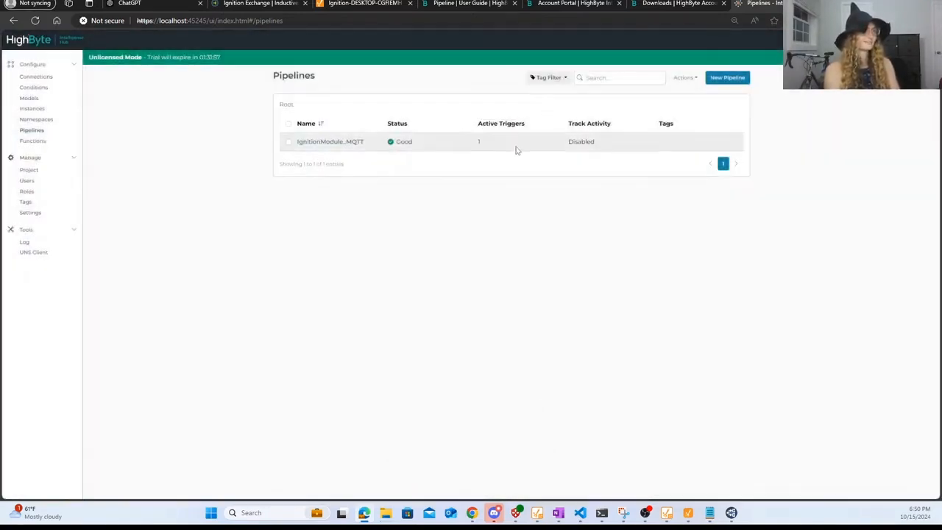
- Enable the pipeline a second time, then open the System Log
click(288, 142)
click(688, 81)
click(678, 94)
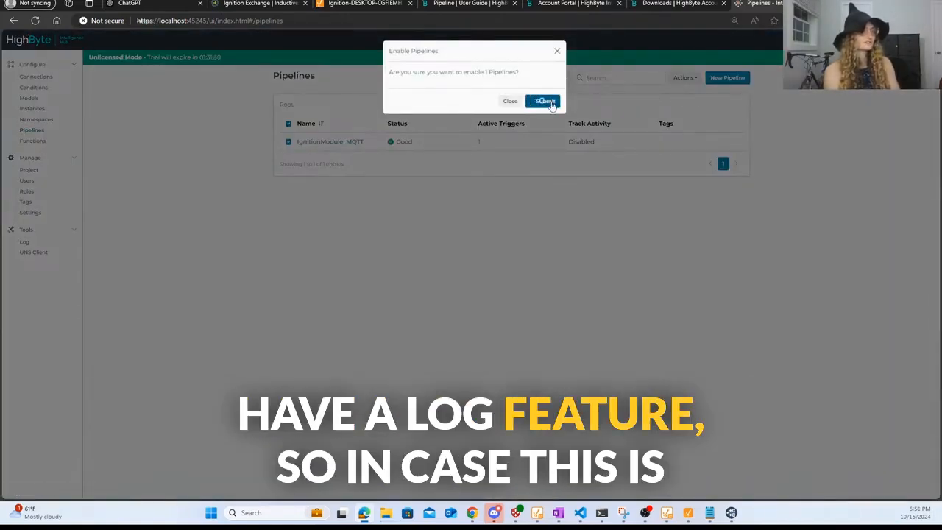
click(548, 102)
click(548, 107)
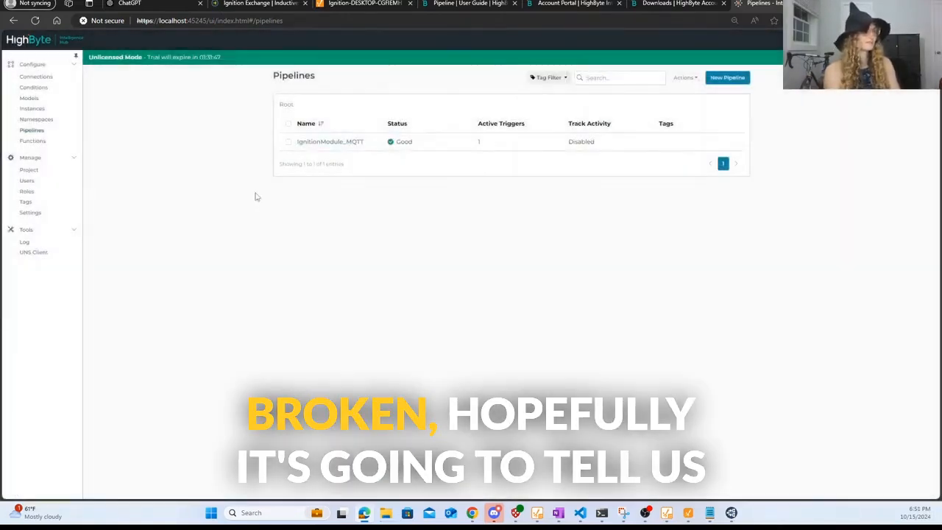
click(28, 242)
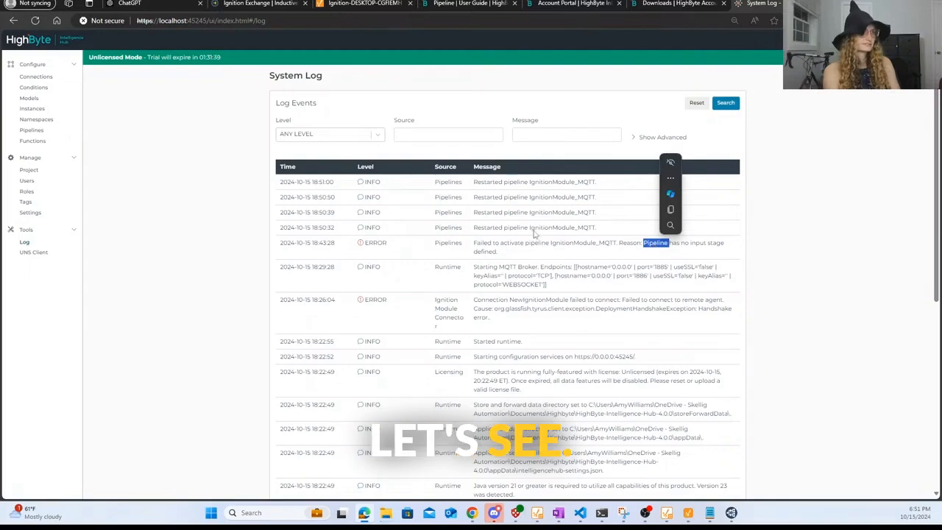
- Read the pipeline error and restart entries in the System Log
double_click(534, 227)
click(548, 243)
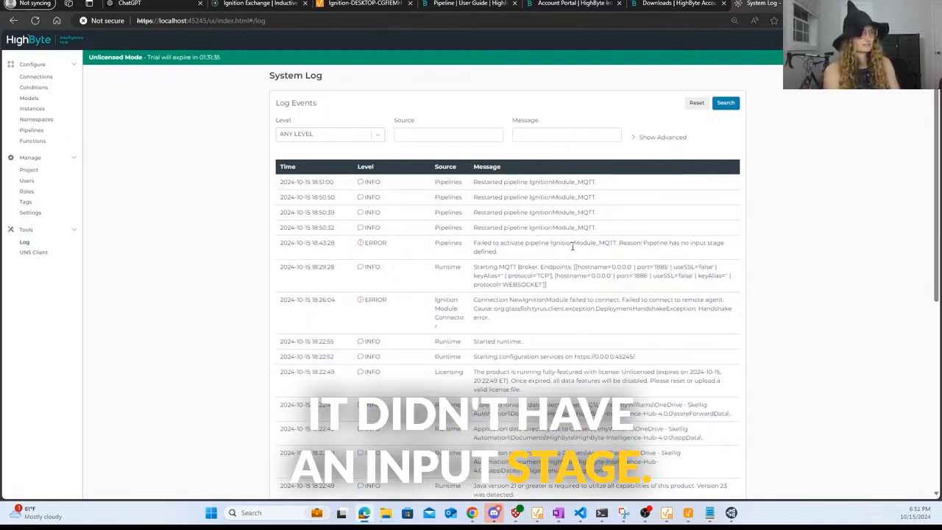
scroll(610, 317, down, 10)
scroll(610, 317, up, 10)
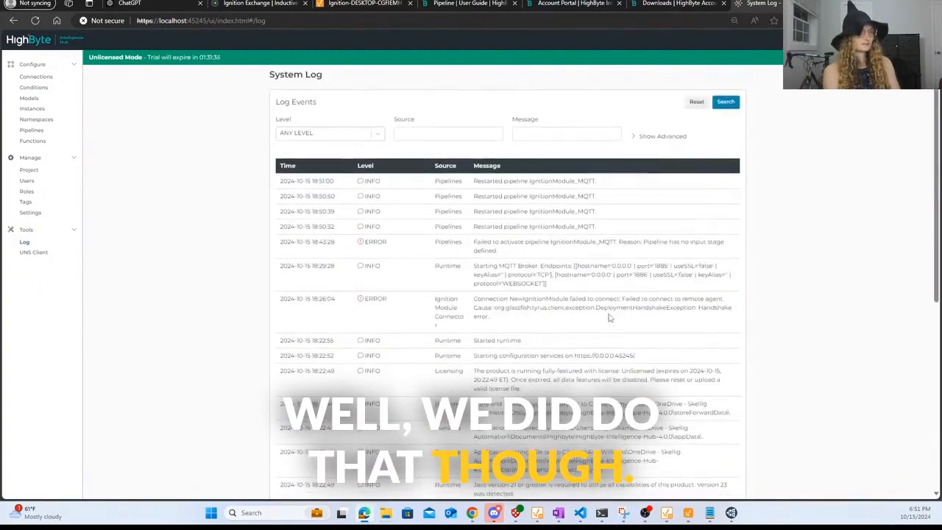
- Connect the UNS Client to the broker and inspect the incoming TestTopic message
click(34, 252)
click(108, 209)
click(111, 96)
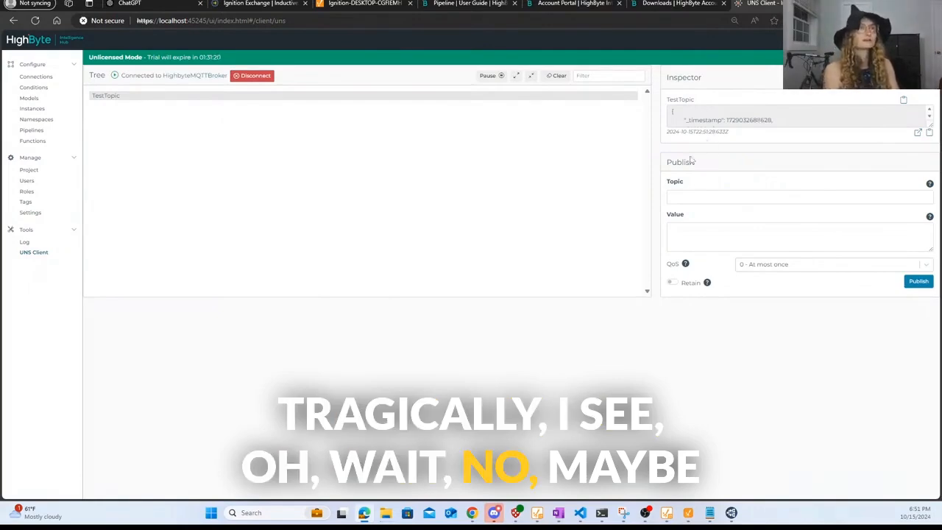
- Open the enlarged TestTopic payload showing RockwellExchange tag objects, close it, and reopen it
click(917, 132)
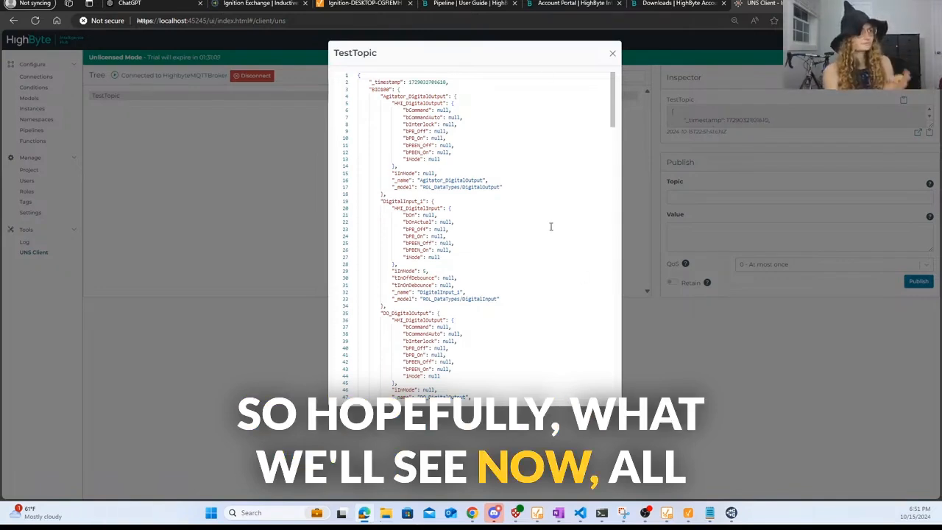
click(611, 53)
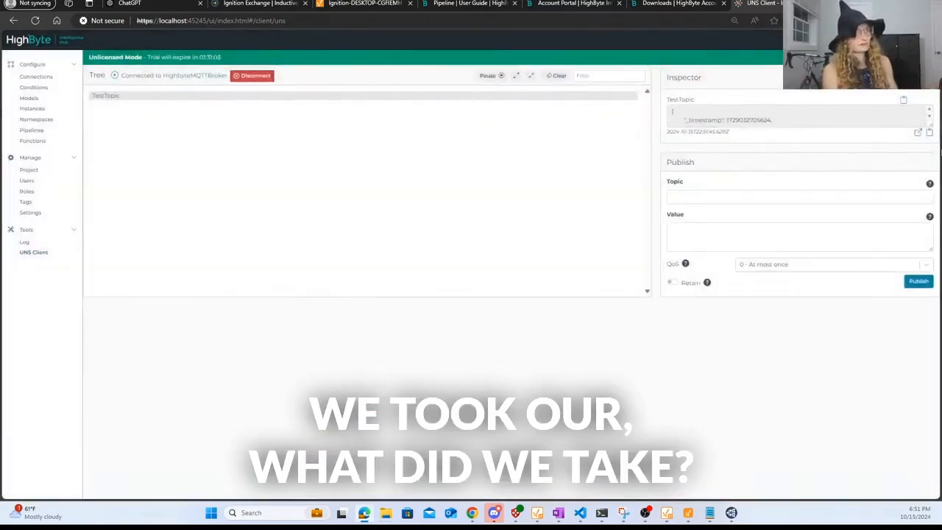
click(917, 133)
- Close the payload view, leave the UNS Client, and open the IgnitionModule_MQTT pipeline
click(612, 55)
click(41, 131)
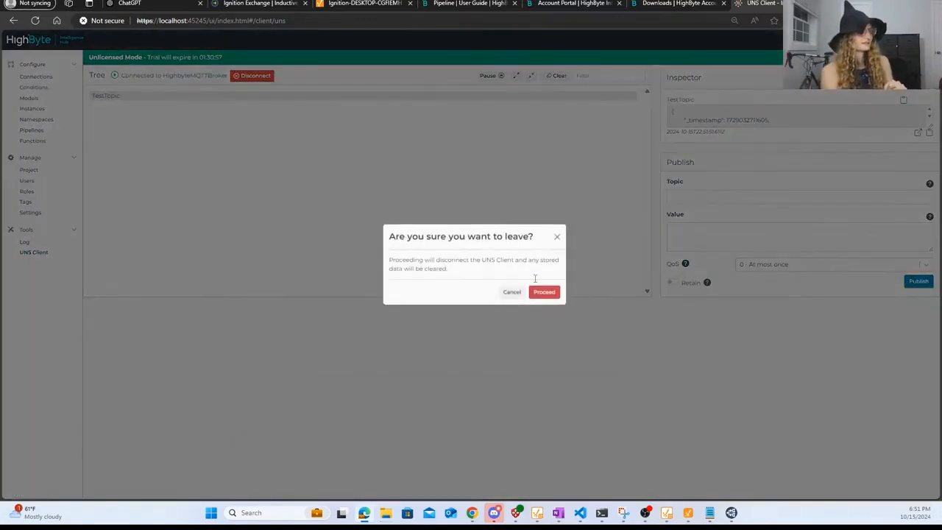
click(543, 292)
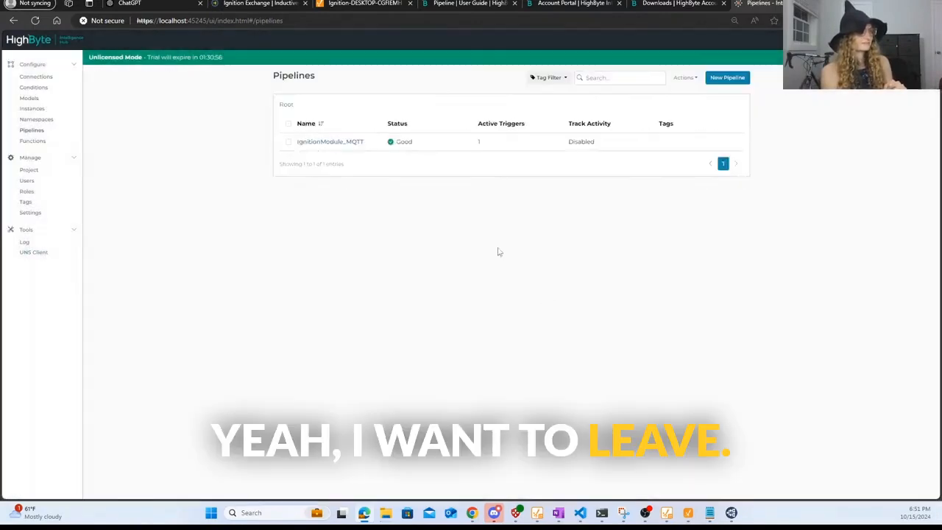
click(332, 143)
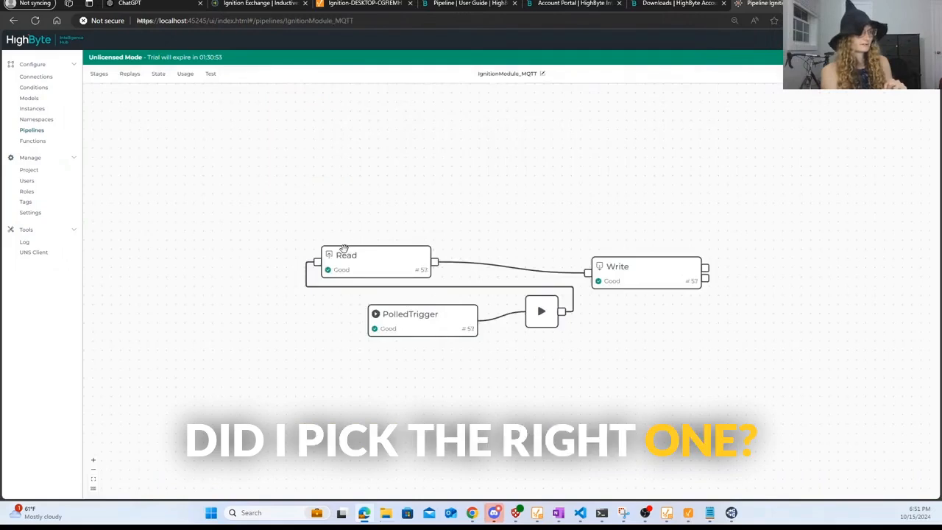
- Check the Read stage's IgnitionModule.RockwellExchange reference and save the pipeline with Ctrl+S
click(337, 259)
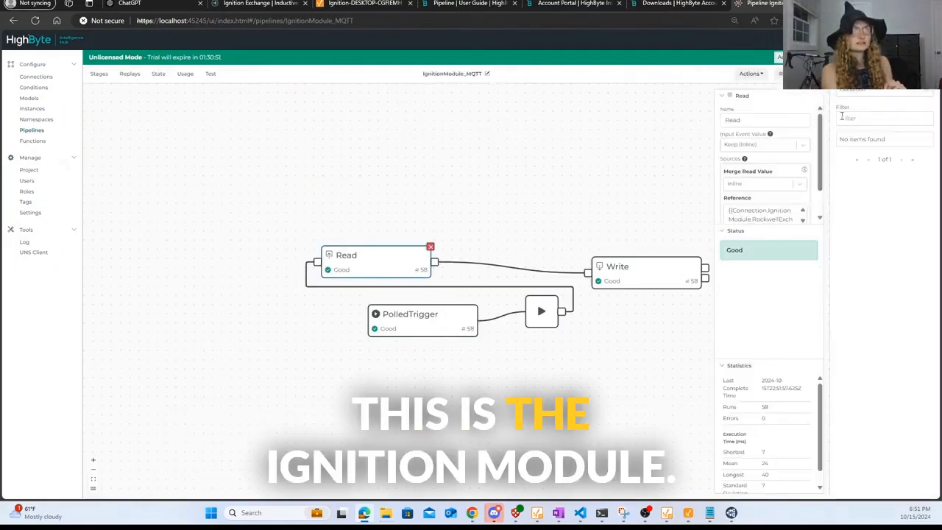
scroll(799, 200, down, 1)
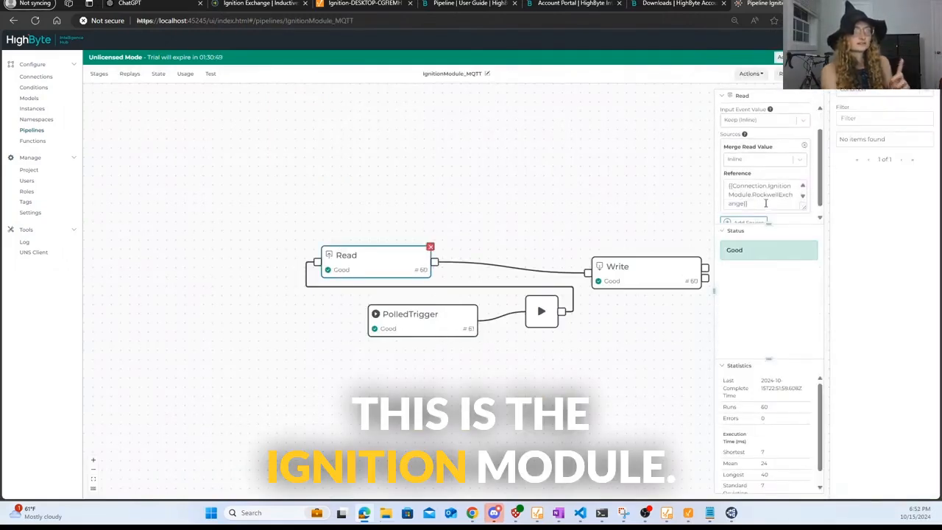
scroll(815, 112, down, 1)
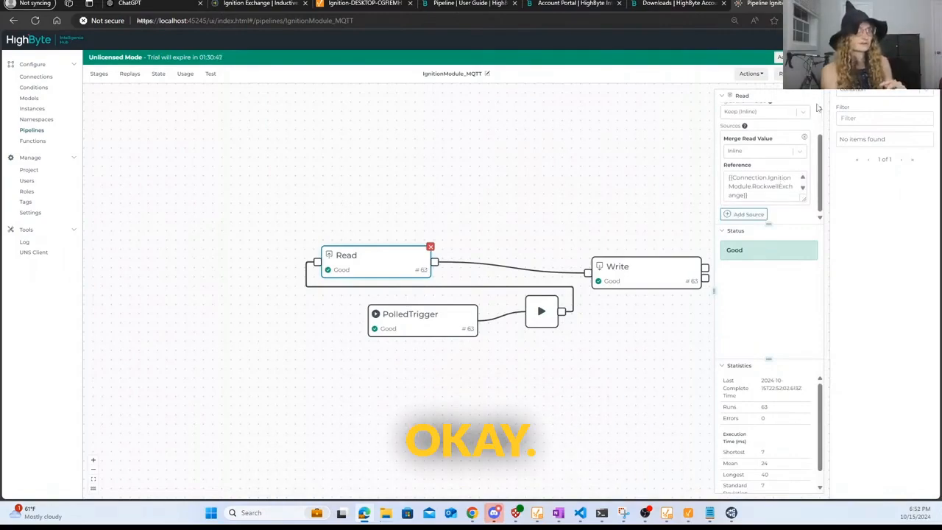
key(ctrl+s)
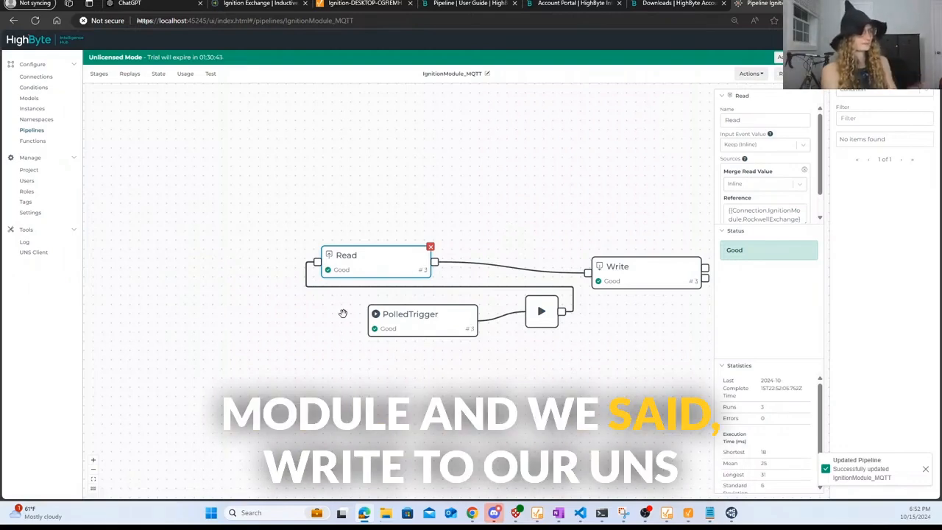
click(30, 251)
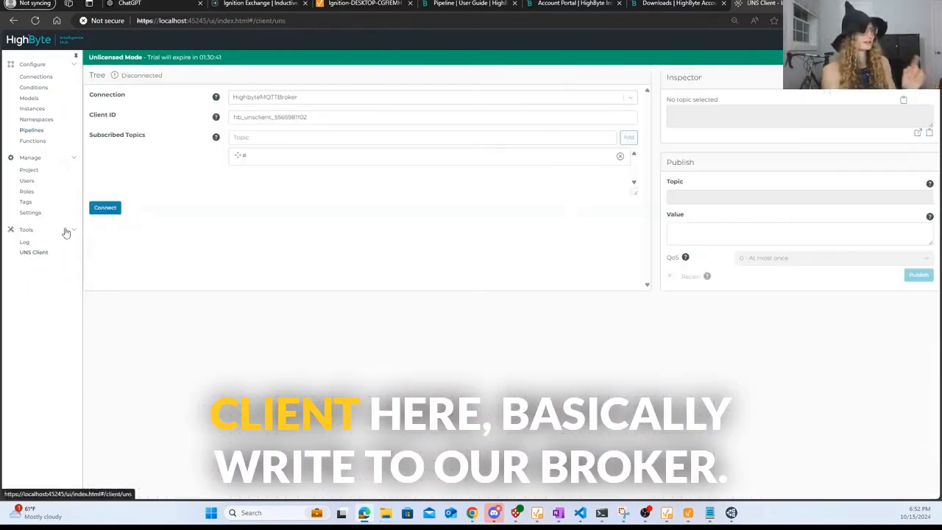
click(93, 209)
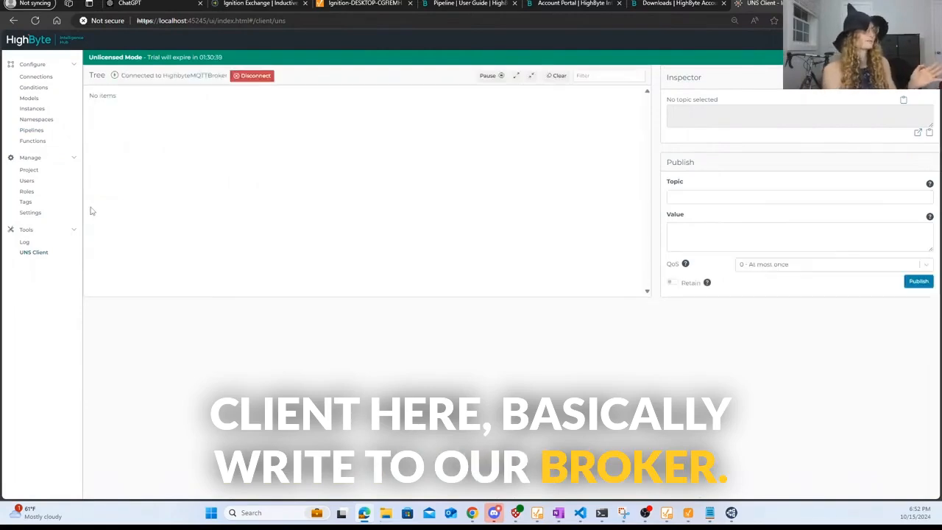
click(110, 97)
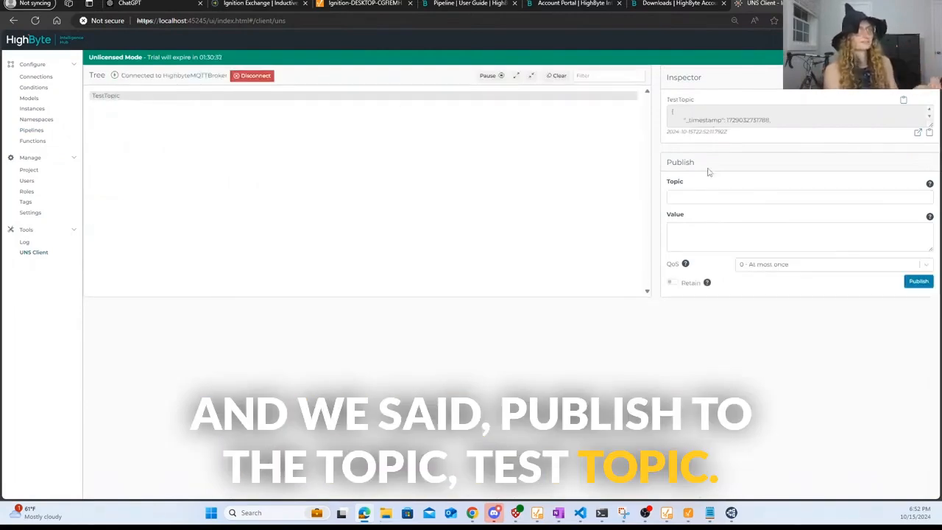
click(917, 134)
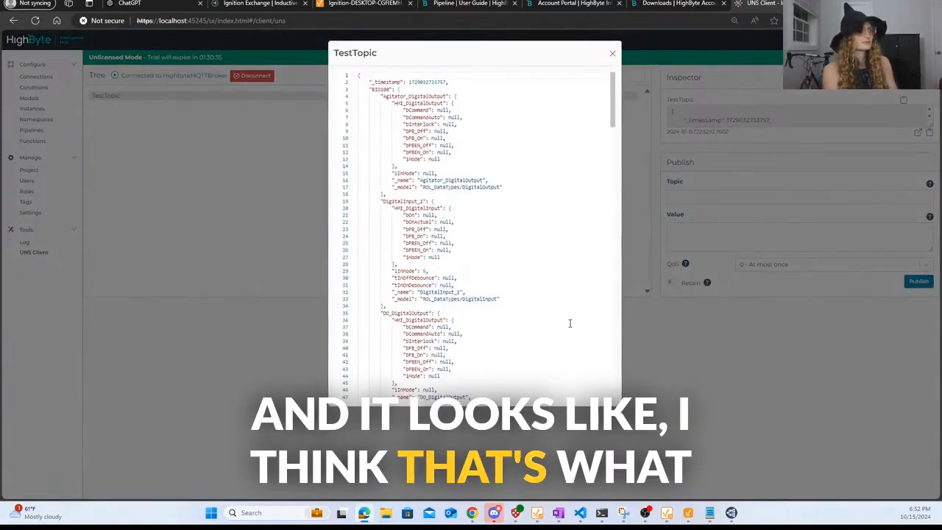
drag(371, 89, 395, 96)
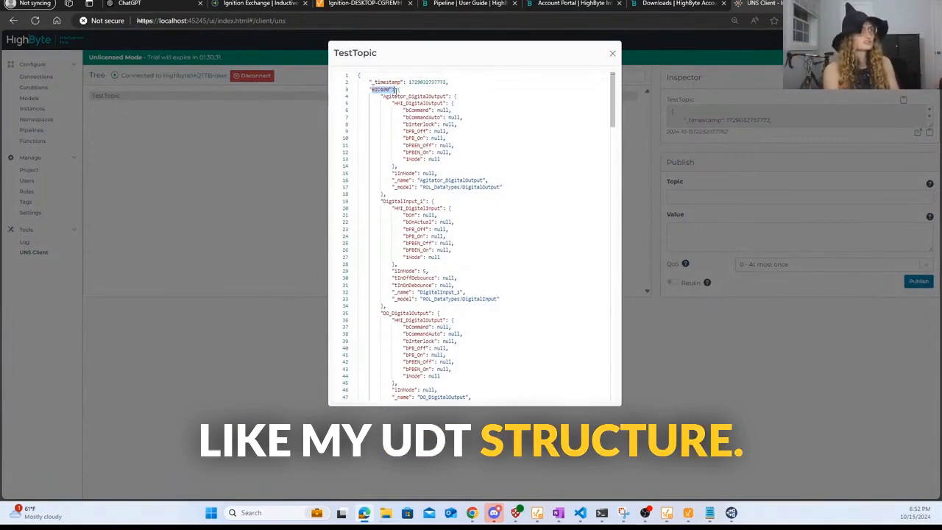
drag(370, 89, 456, 96)
click(439, 250)
scroll(441, 246, down, 7)
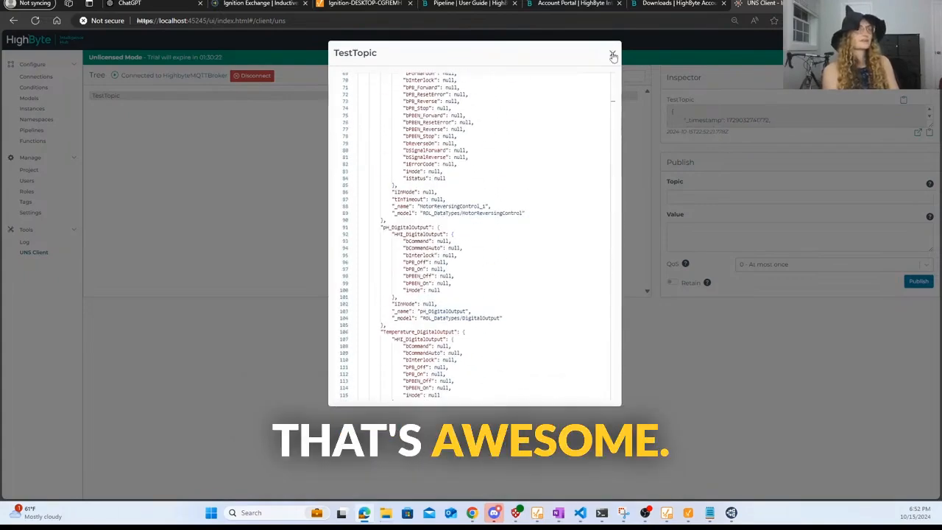
click(612, 52)
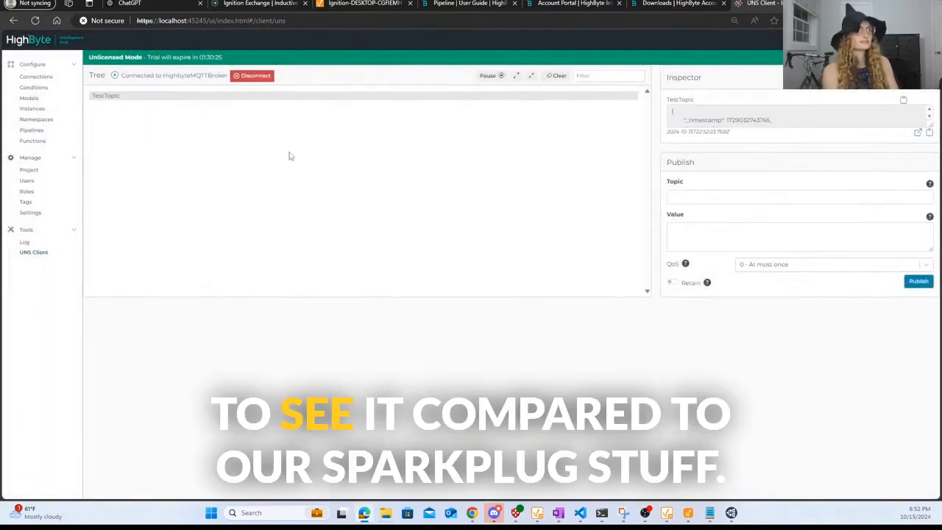
- Confirm Ignition's HighbyteServer MQTT server is connected, then return to the HighByte UNS Client
click(345, 4)
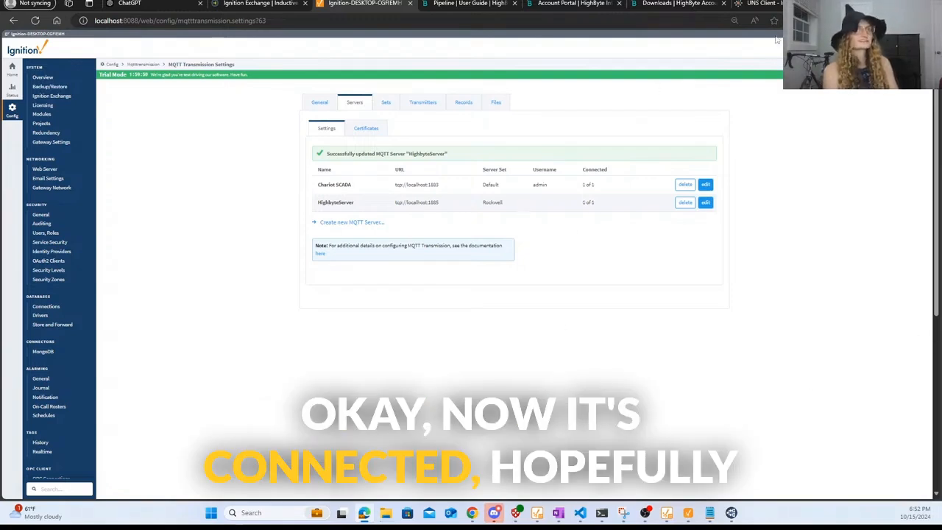
click(762, 5)
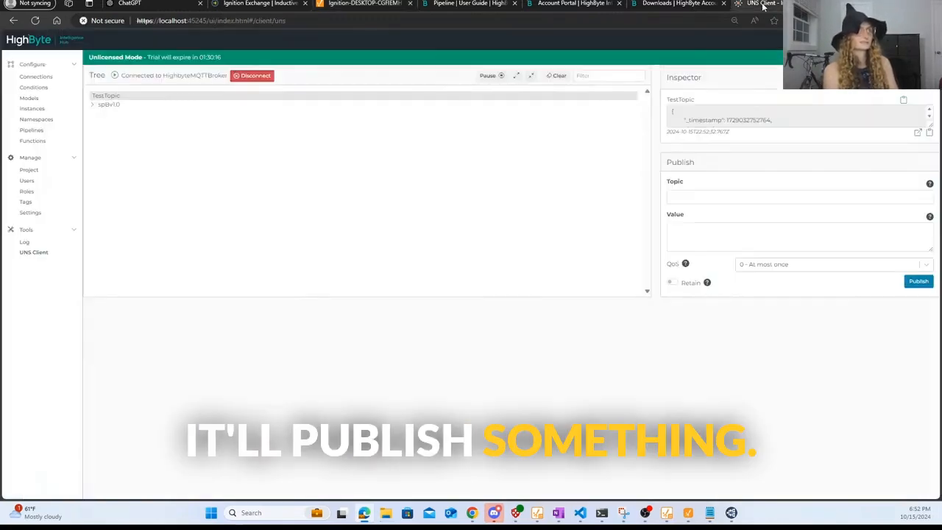
- Expand spBv1.0 NBIRTH and DBIRTH to view the Bioreactors ROL birth payload, then bring up MQTT Explorer
click(108, 106)
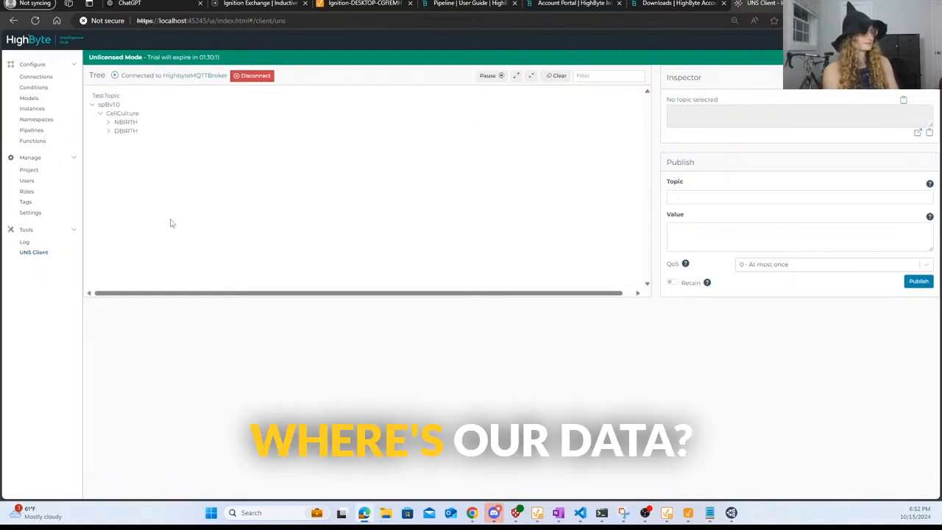
click(123, 123)
click(128, 132)
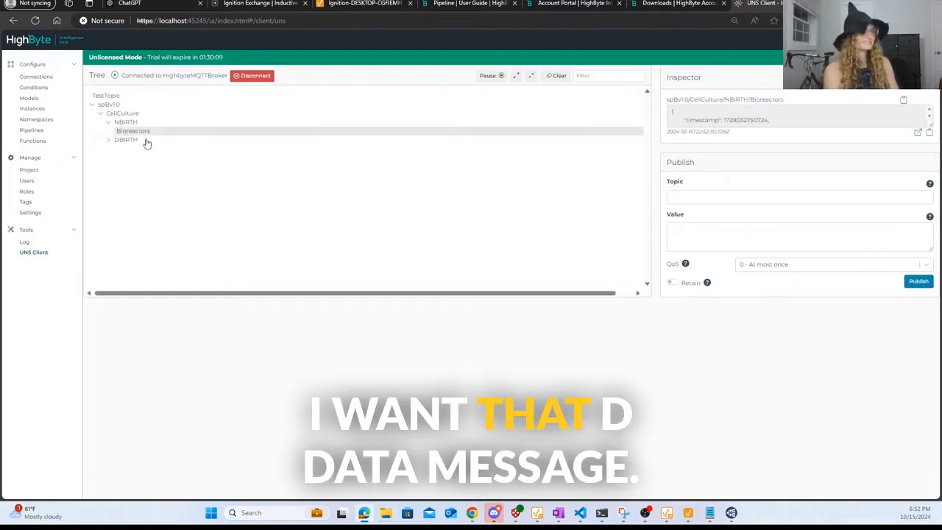
click(131, 140)
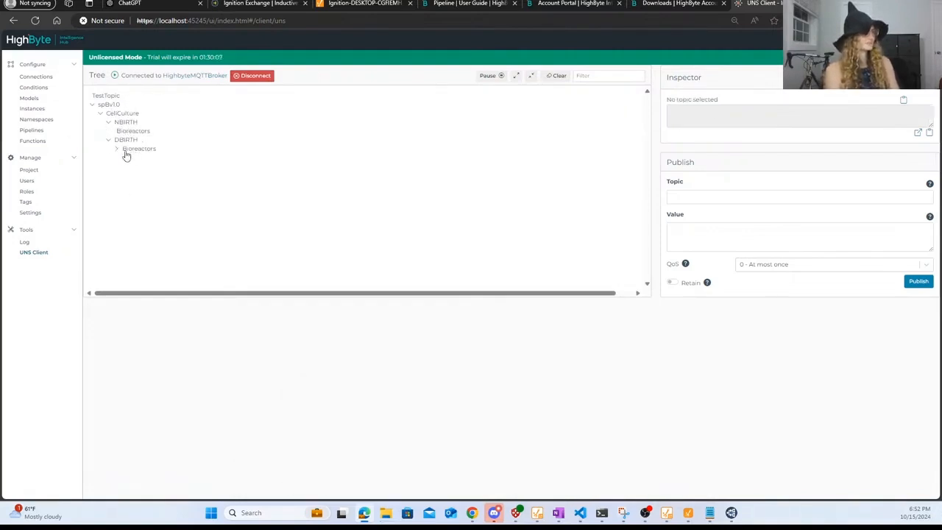
click(128, 162)
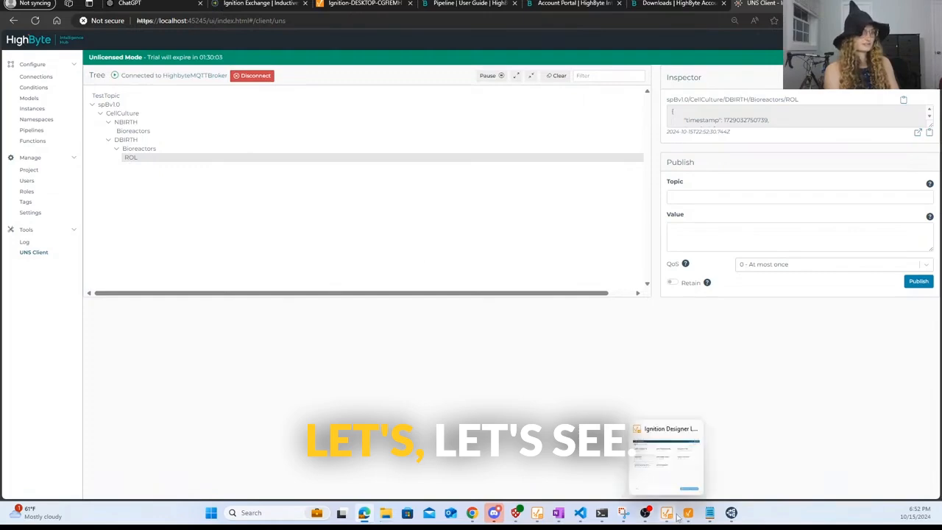
click(736, 518)
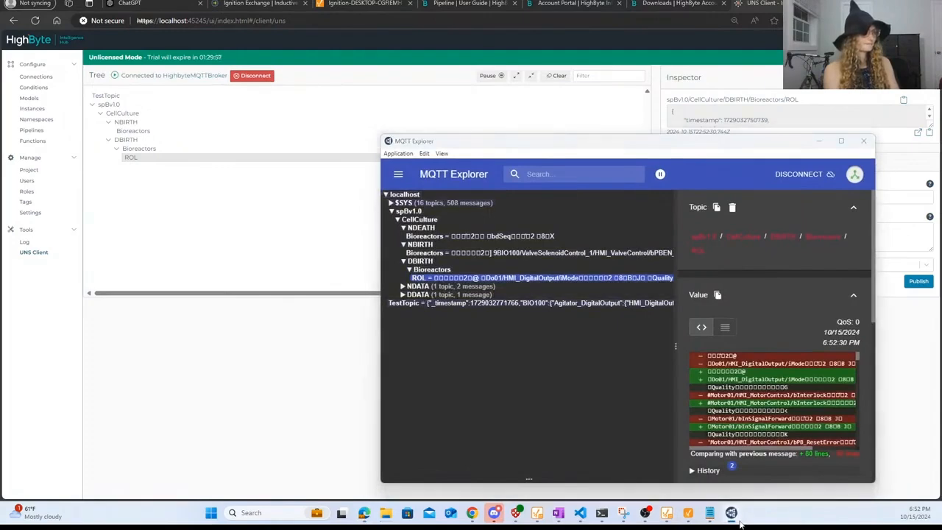
- Maximize MQTT Explorer and resize its panels to enlarge the TestTopic detail view
right_click(738, 518)
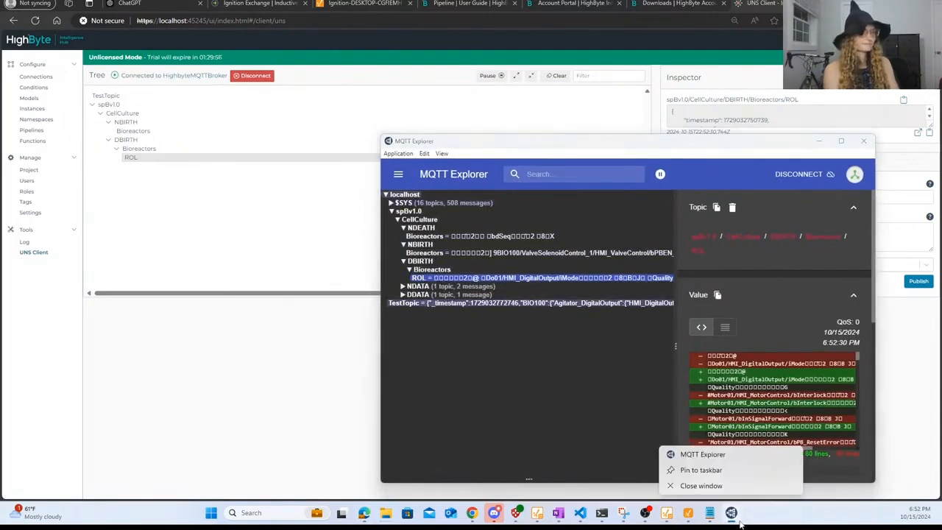
click(841, 141)
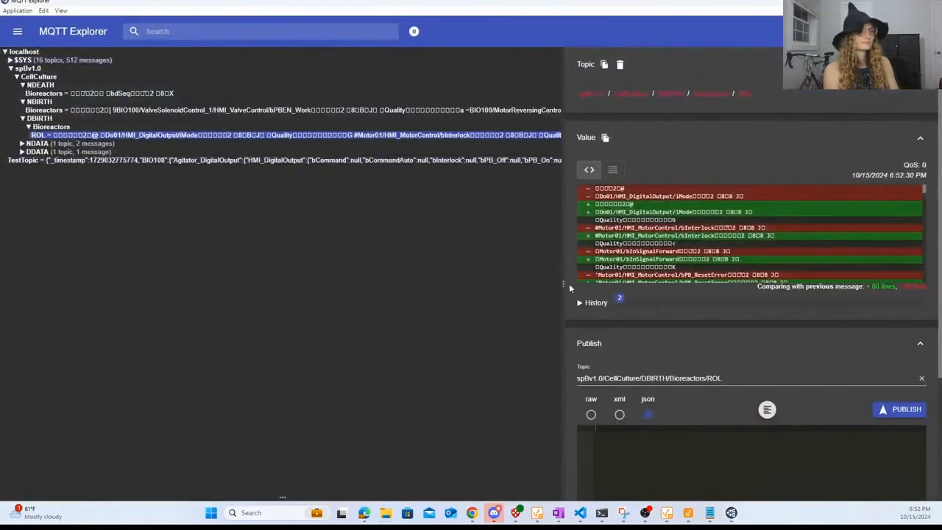
drag(563, 284, 926, 284)
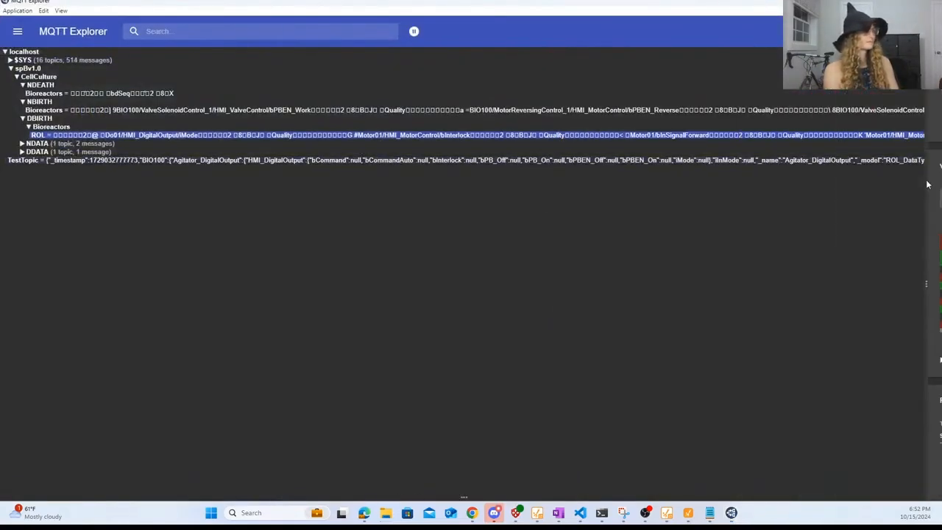
drag(927, 184, 829, 199)
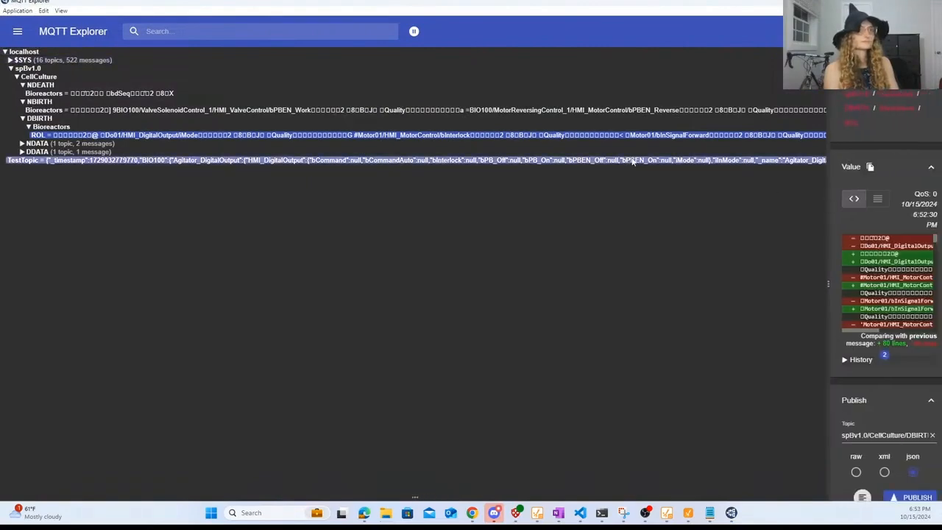
drag(828, 284, 338, 284)
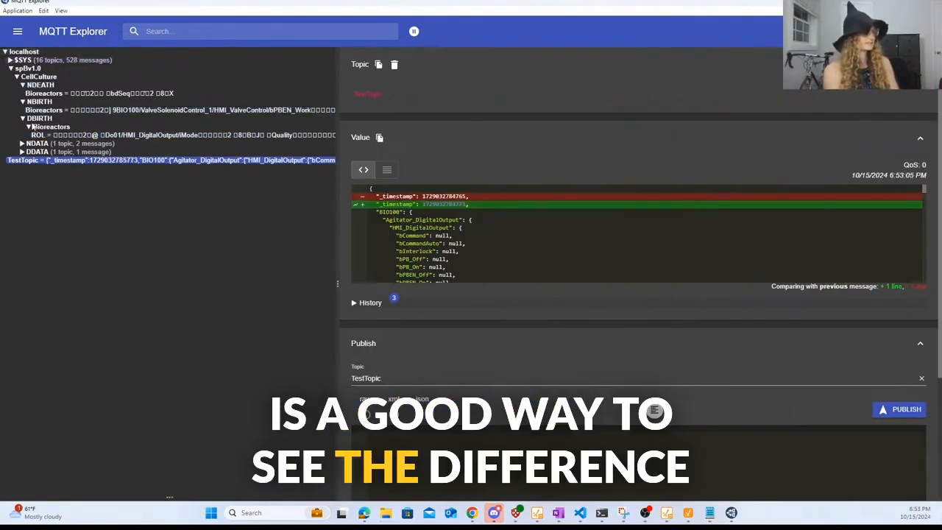
drag(171, 3, 220, 258)
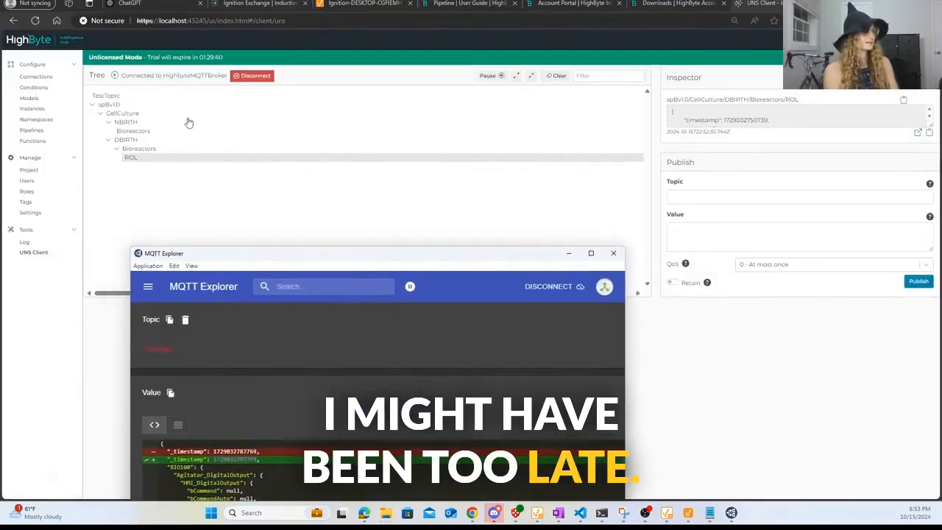
click(590, 252)
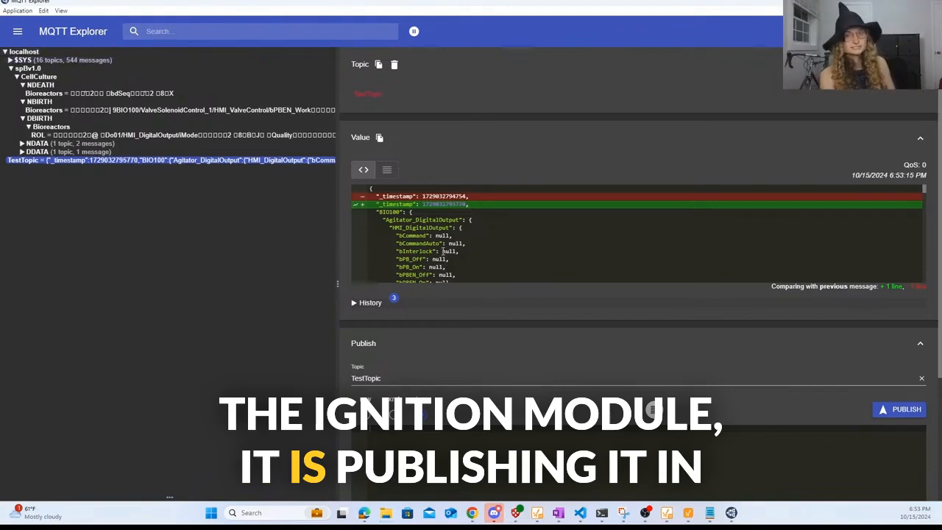
- Scroll through the TestTopic JSON value, then view the DDATA Bioreactors ROL message
scroll(672, 244, down, 5)
scroll(526, 274, down, 10)
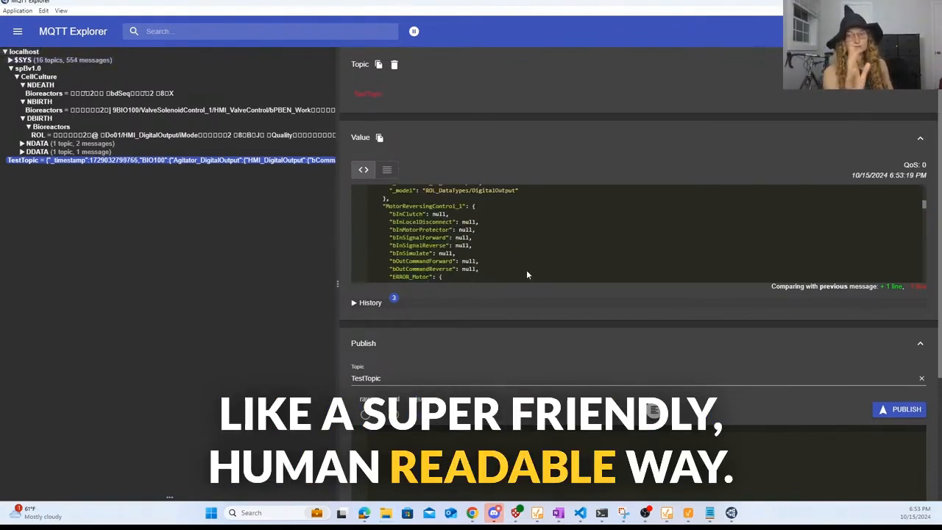
scroll(519, 255, down, 10)
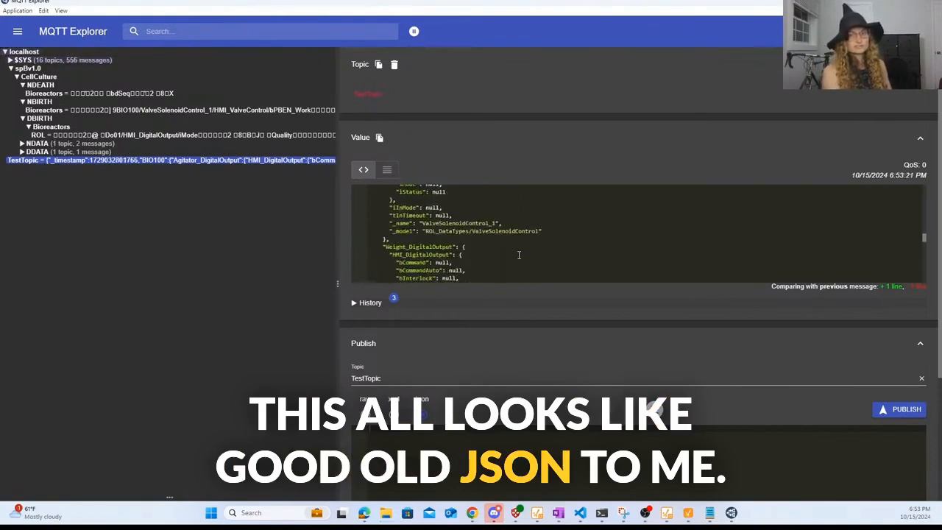
scroll(518, 254, down, 5)
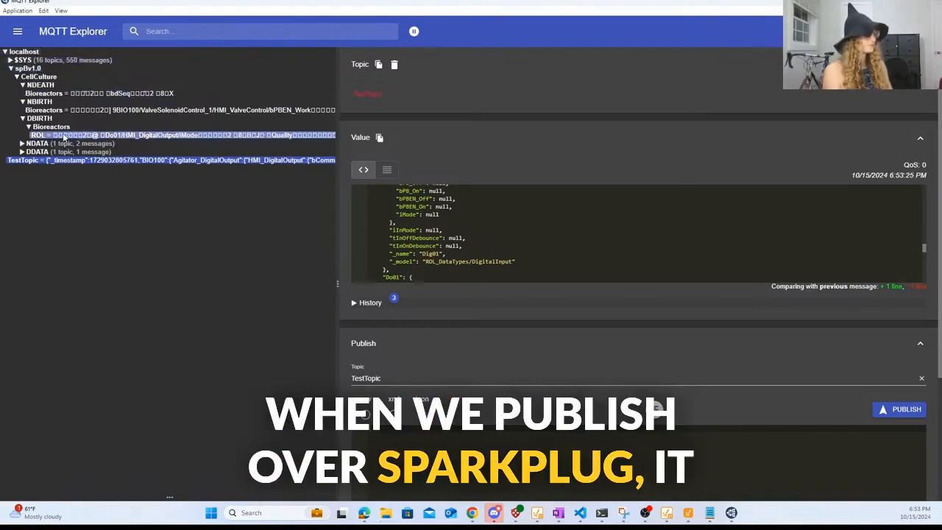
click(37, 151)
click(51, 159)
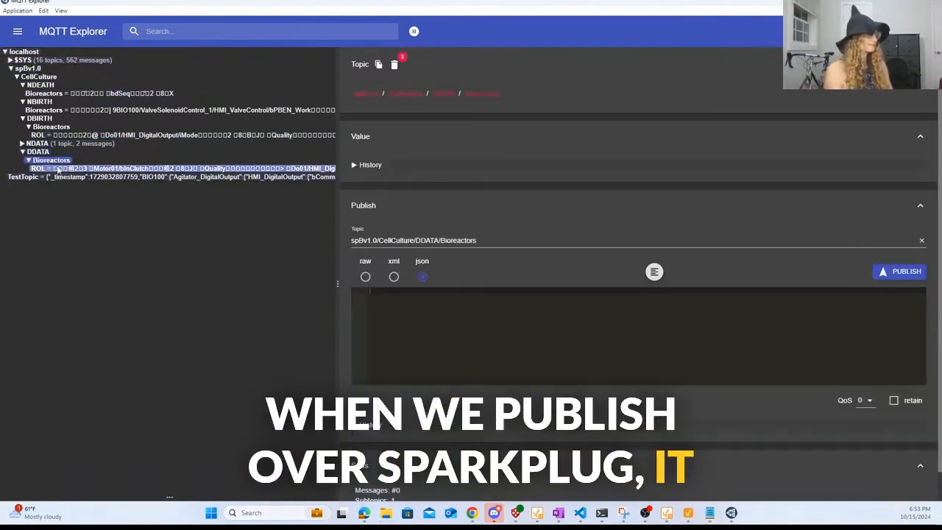
click(38, 167)
scroll(473, 221, down, 5)
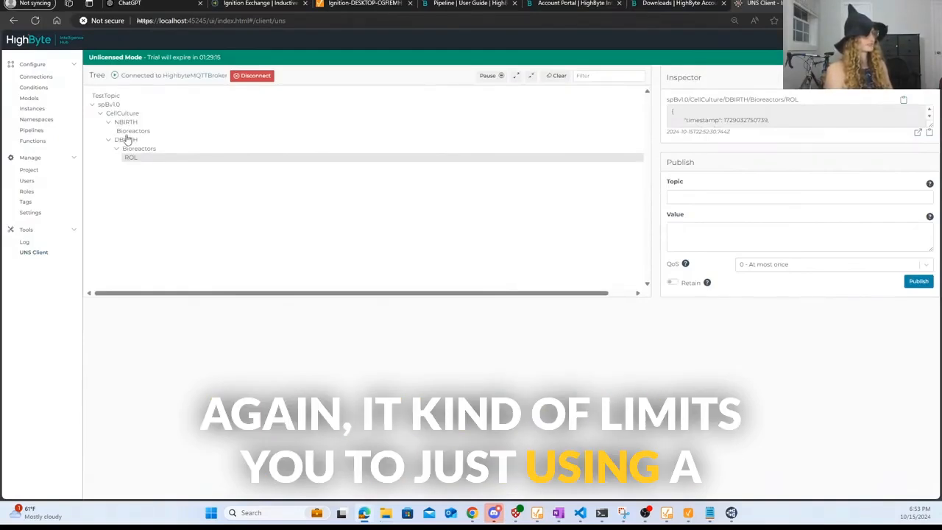
- Review the DBIRTH Bioreactors, TestTopic and NBIRTH Bioreactors payloads, leaving DBIRTH Bioreactors collapsed to hide ROL
click(127, 133)
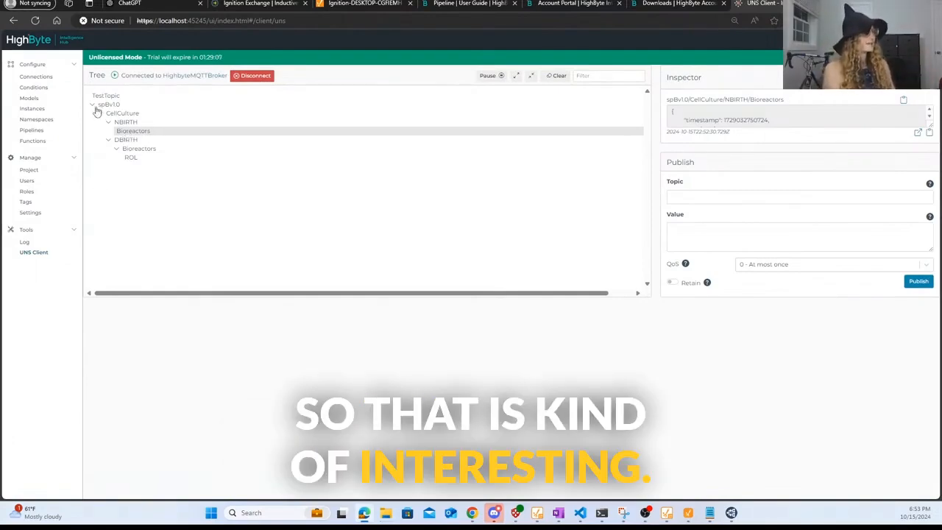
click(95, 108)
click(96, 108)
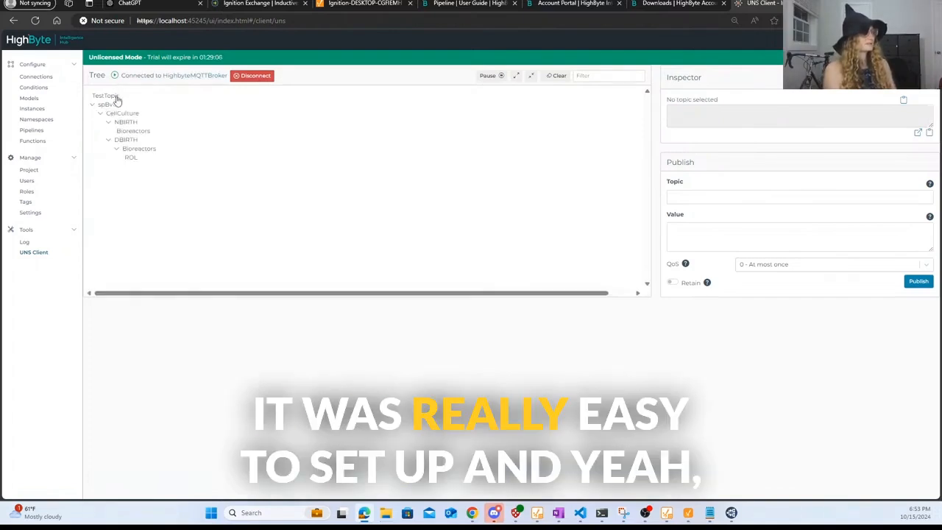
click(116, 98)
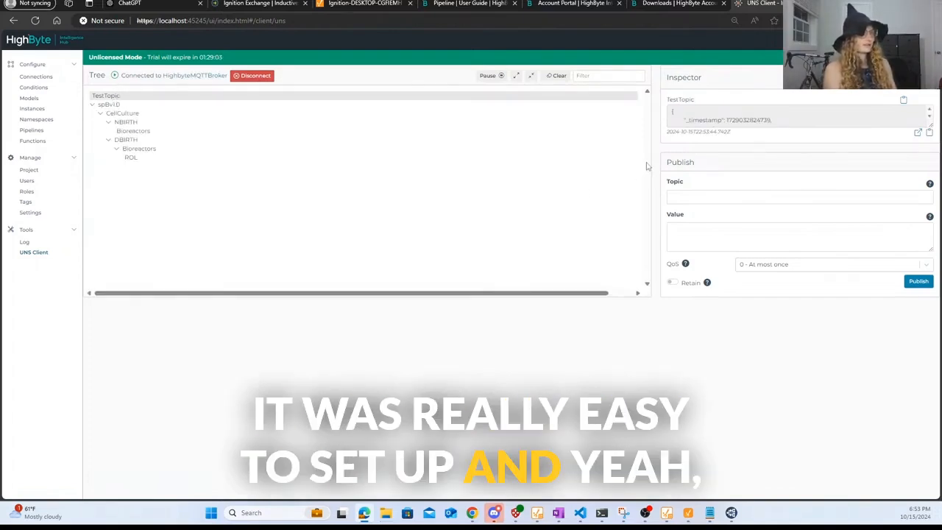
click(132, 131)
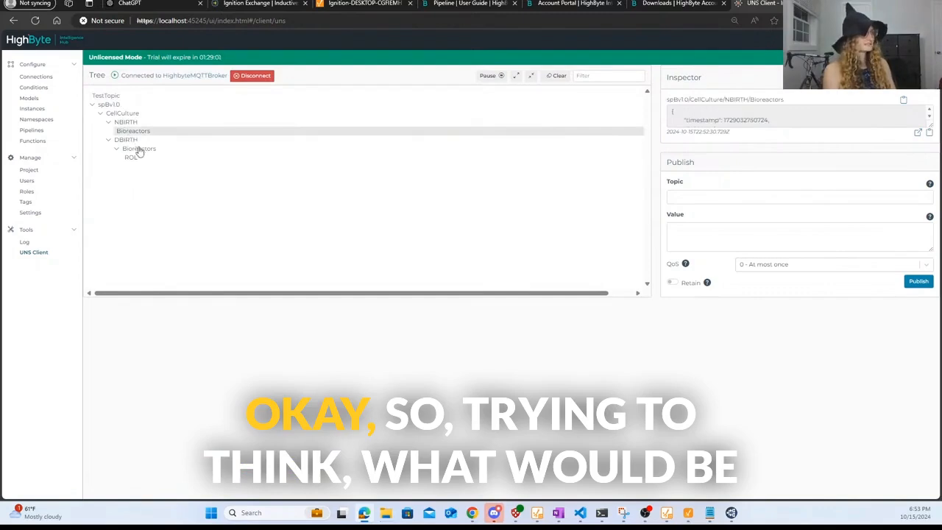
click(140, 149)
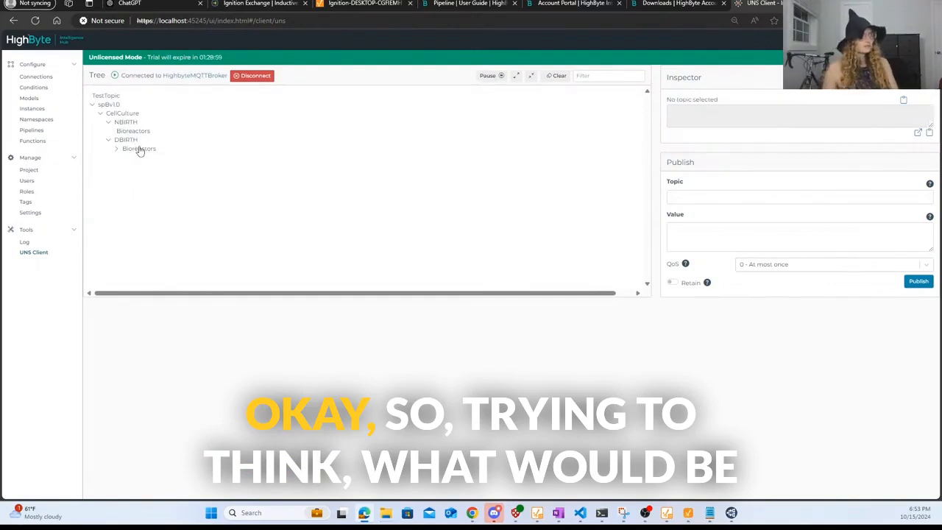